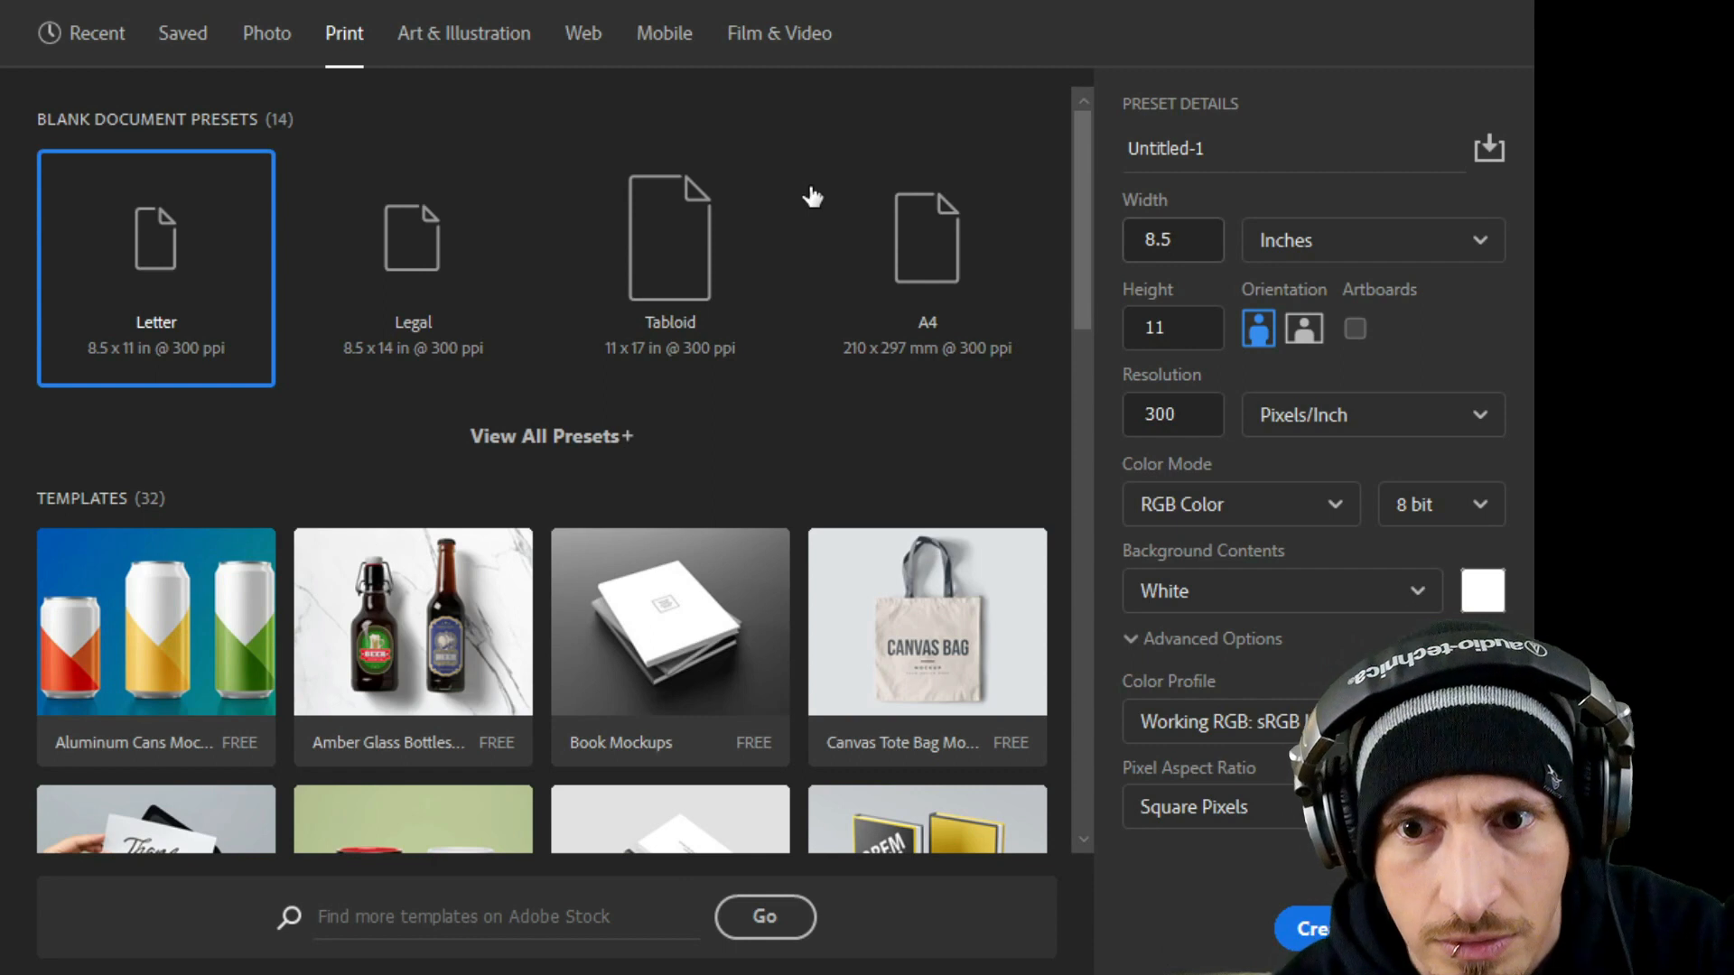
Step: Set the new document's width to 24 inches and height to 36 inches, with portrait orientation
left_click(1150, 232)
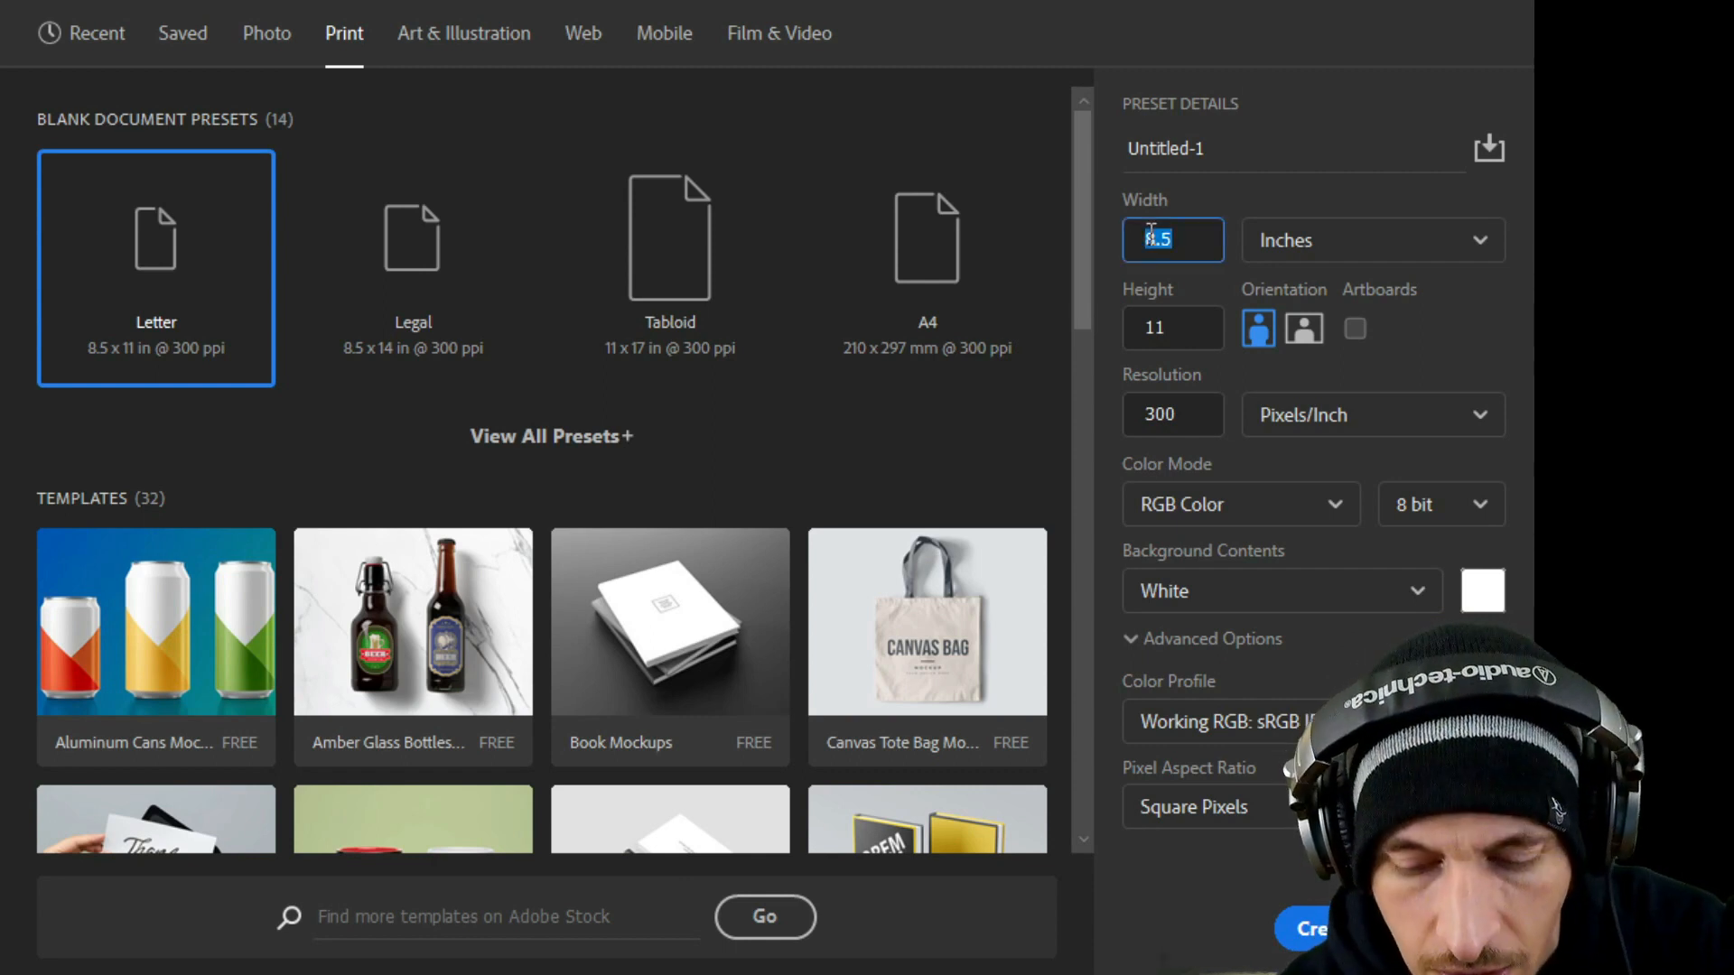
type("24")
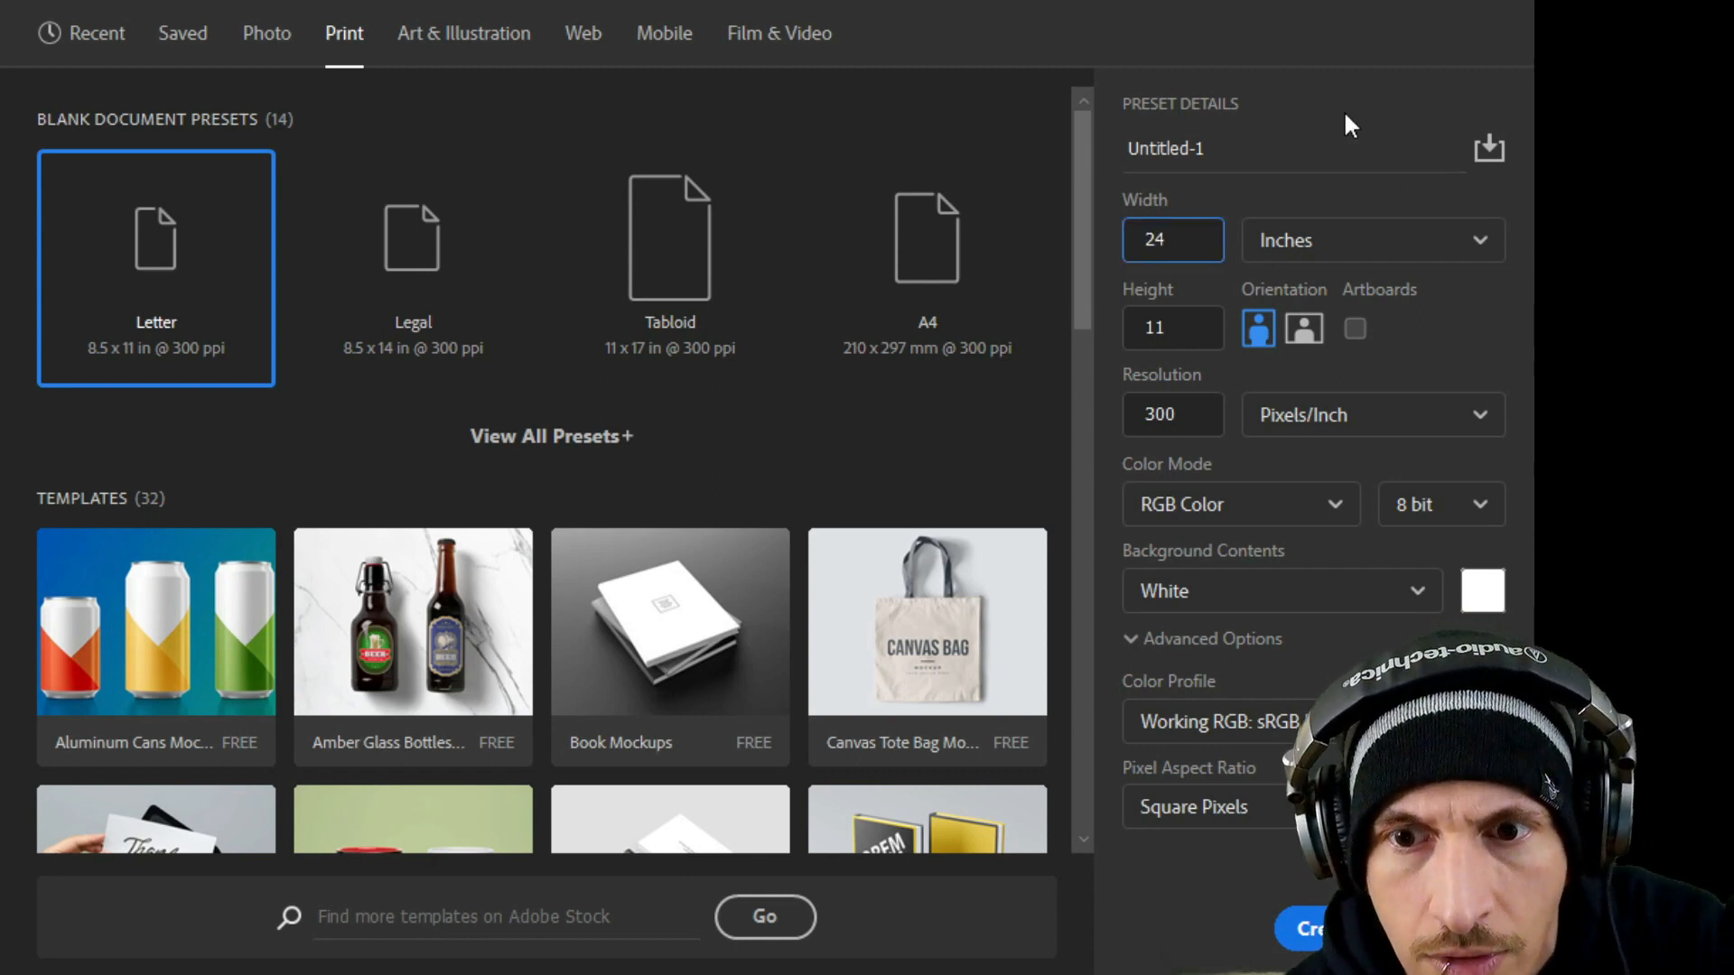
left_click(1143, 323)
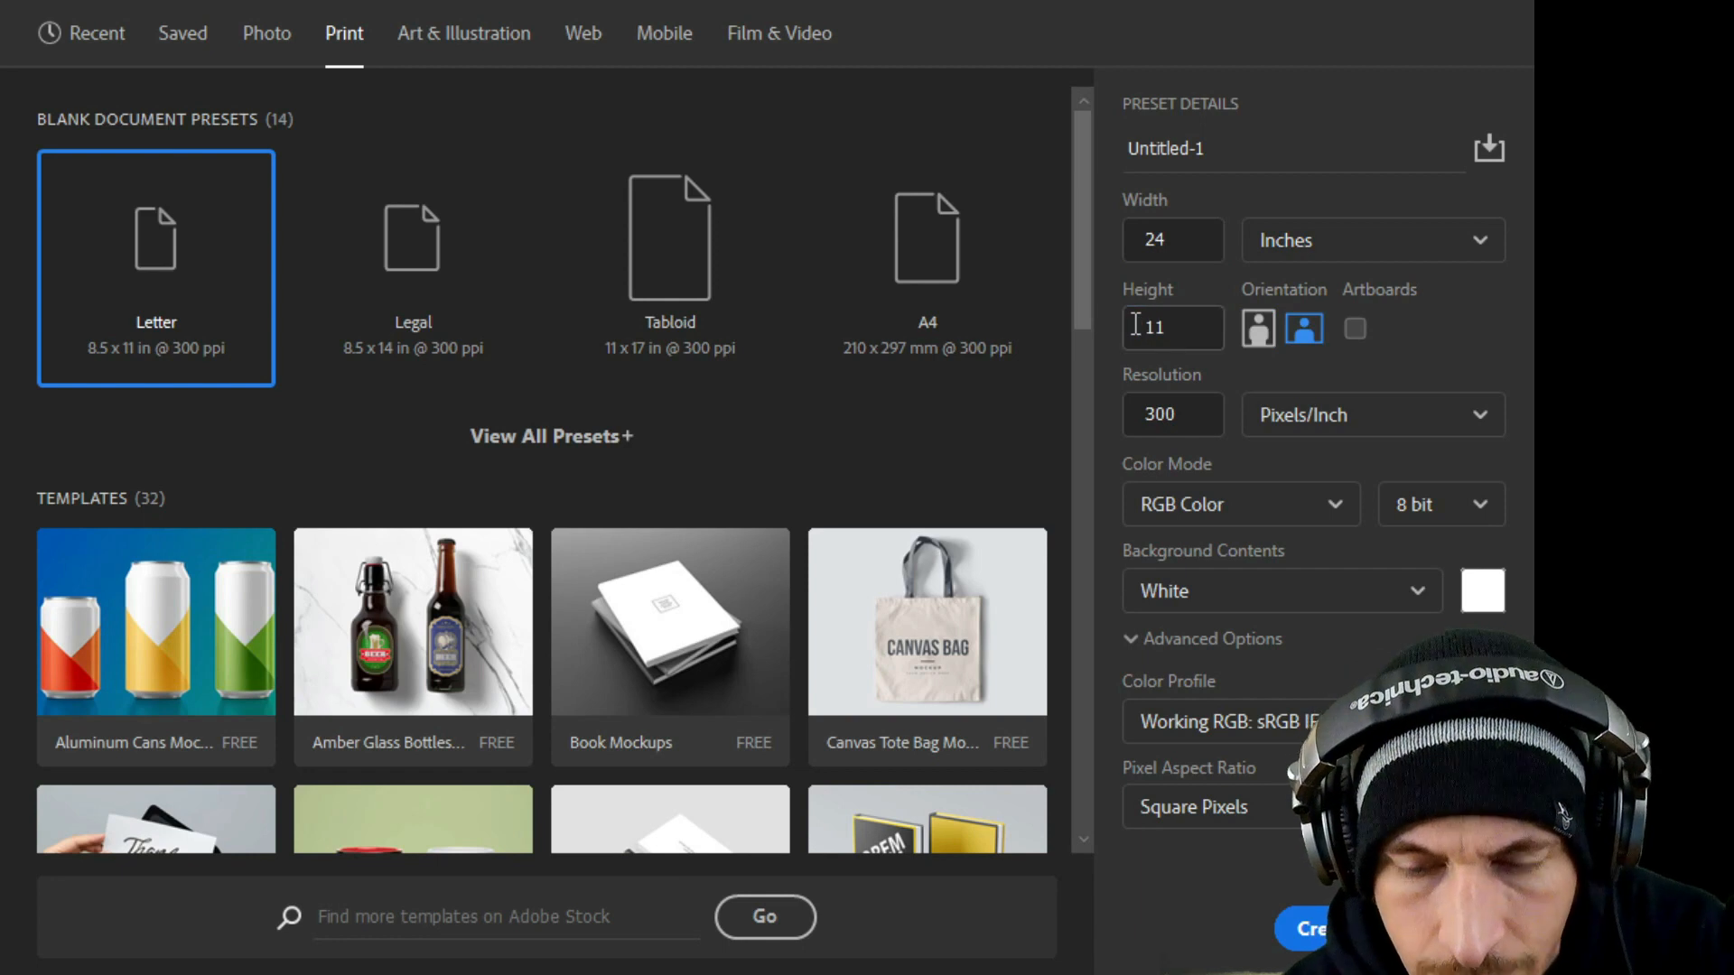
left_click(1136, 326)
type("3")
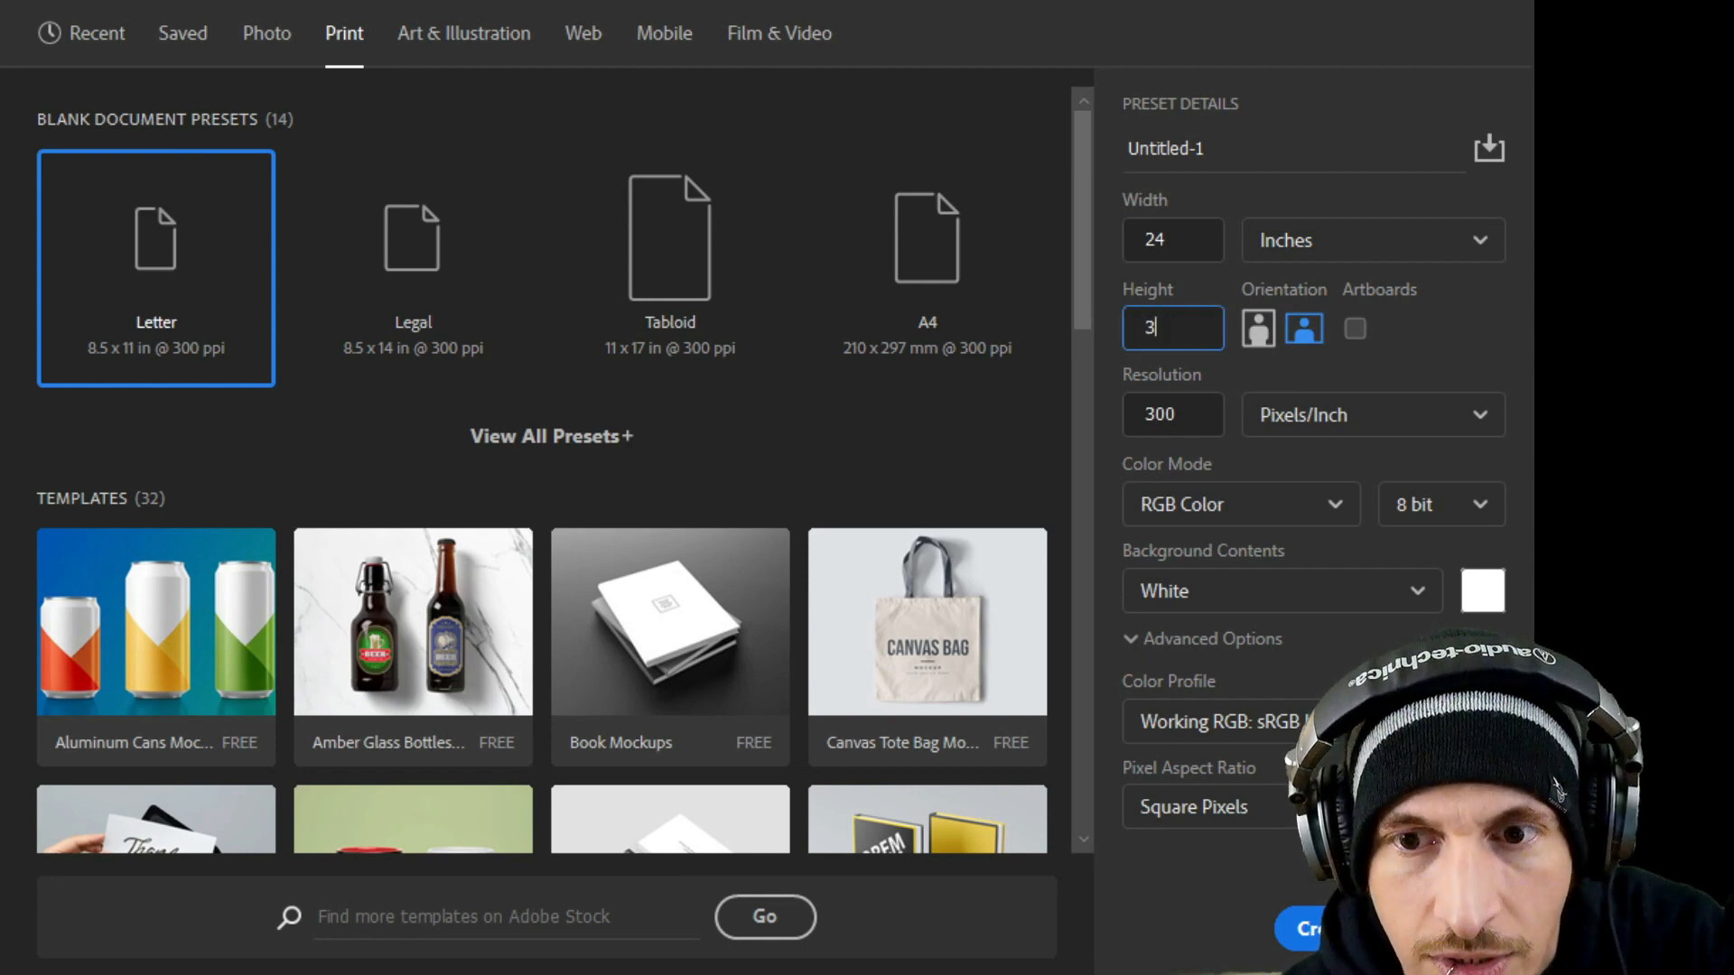
type("6")
left_click(1258, 329)
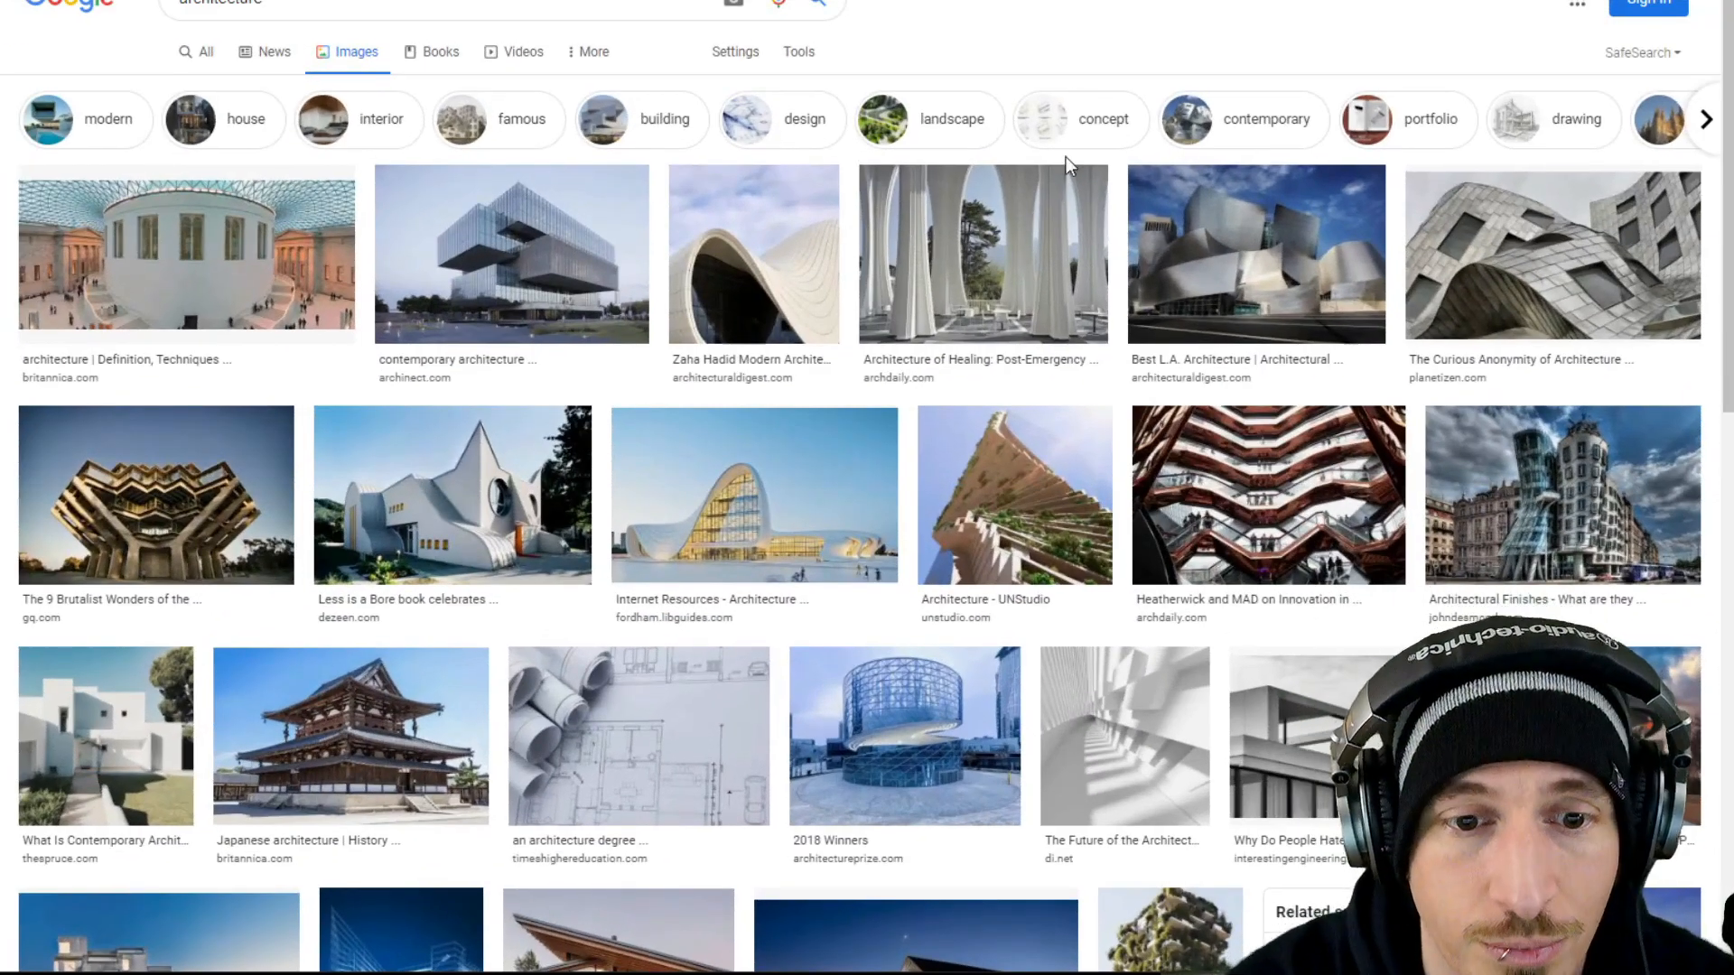
Step: Switch to Google Images and run an advanced search for architecture images larger than 70 MP
left_click(748, 54)
left_click(765, 153)
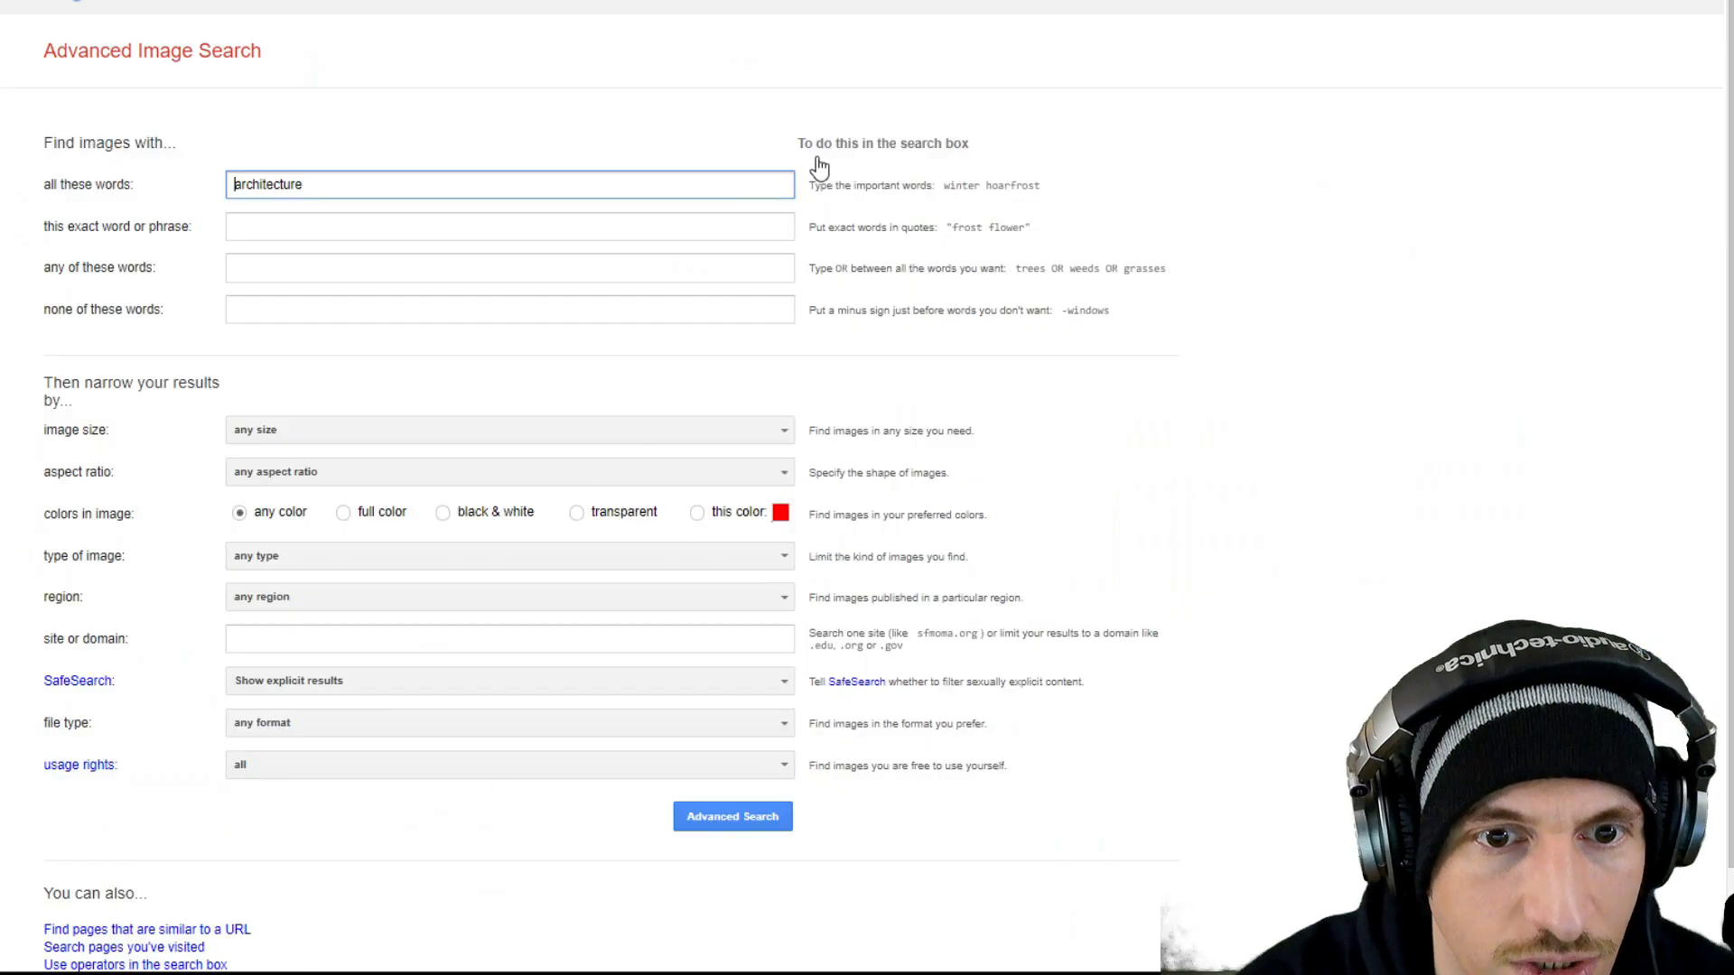
left_click(325, 443)
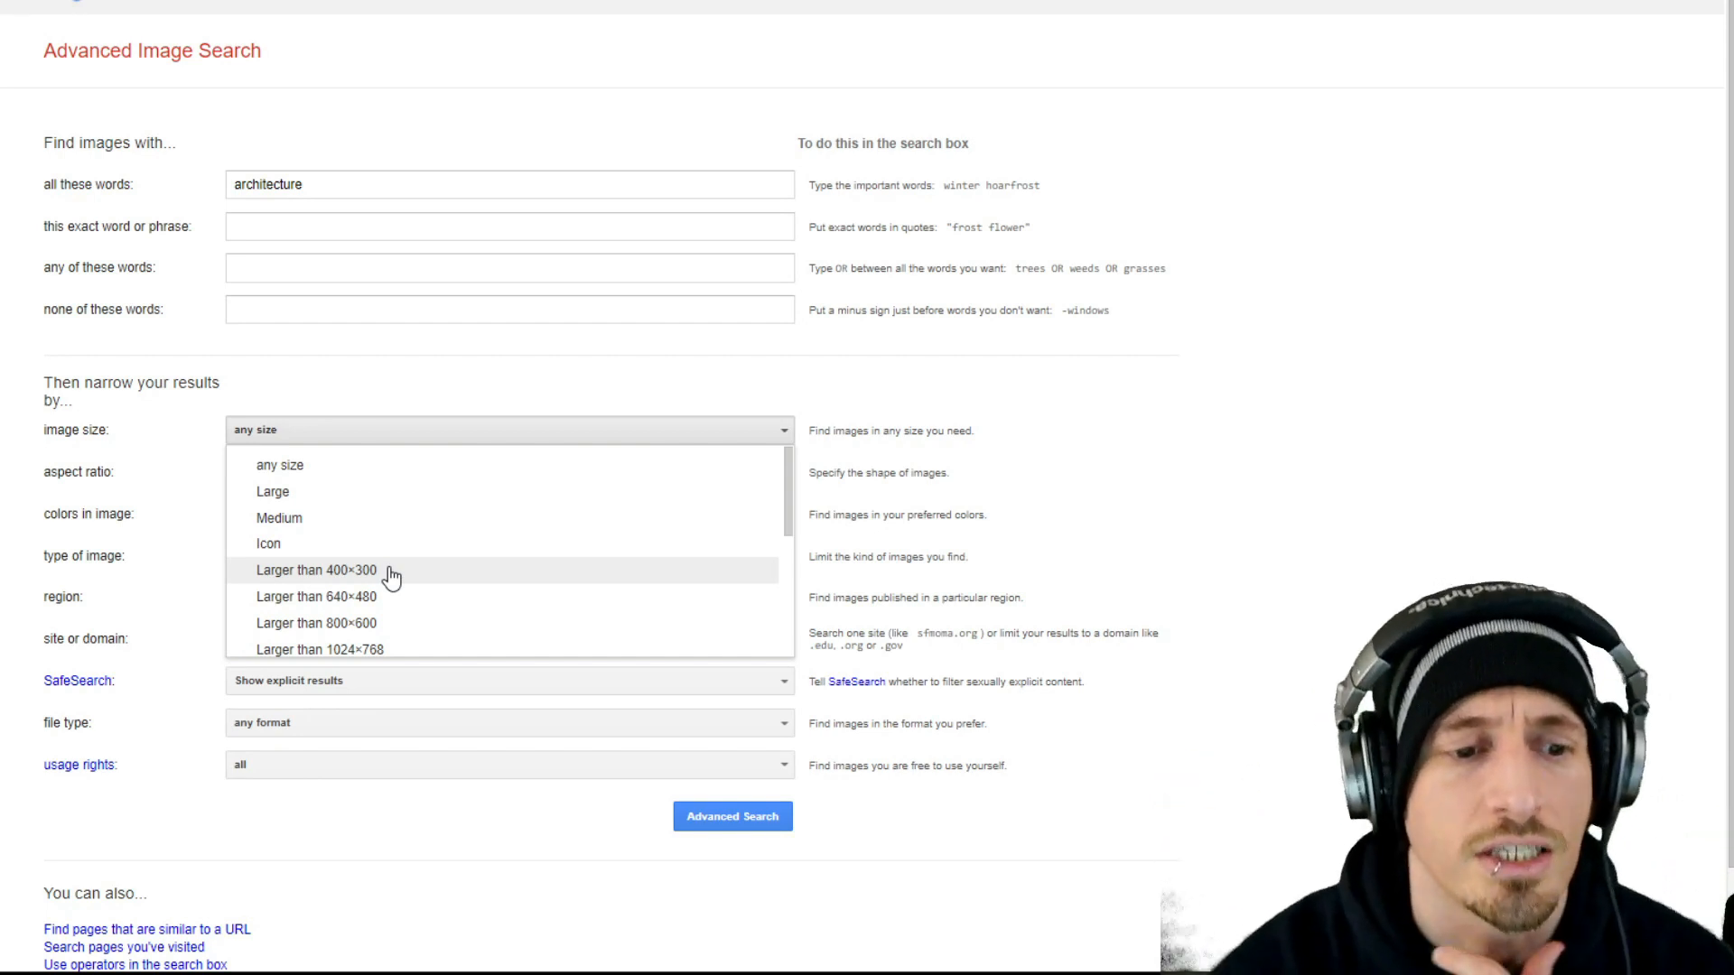
scroll(390, 578, "down", 3)
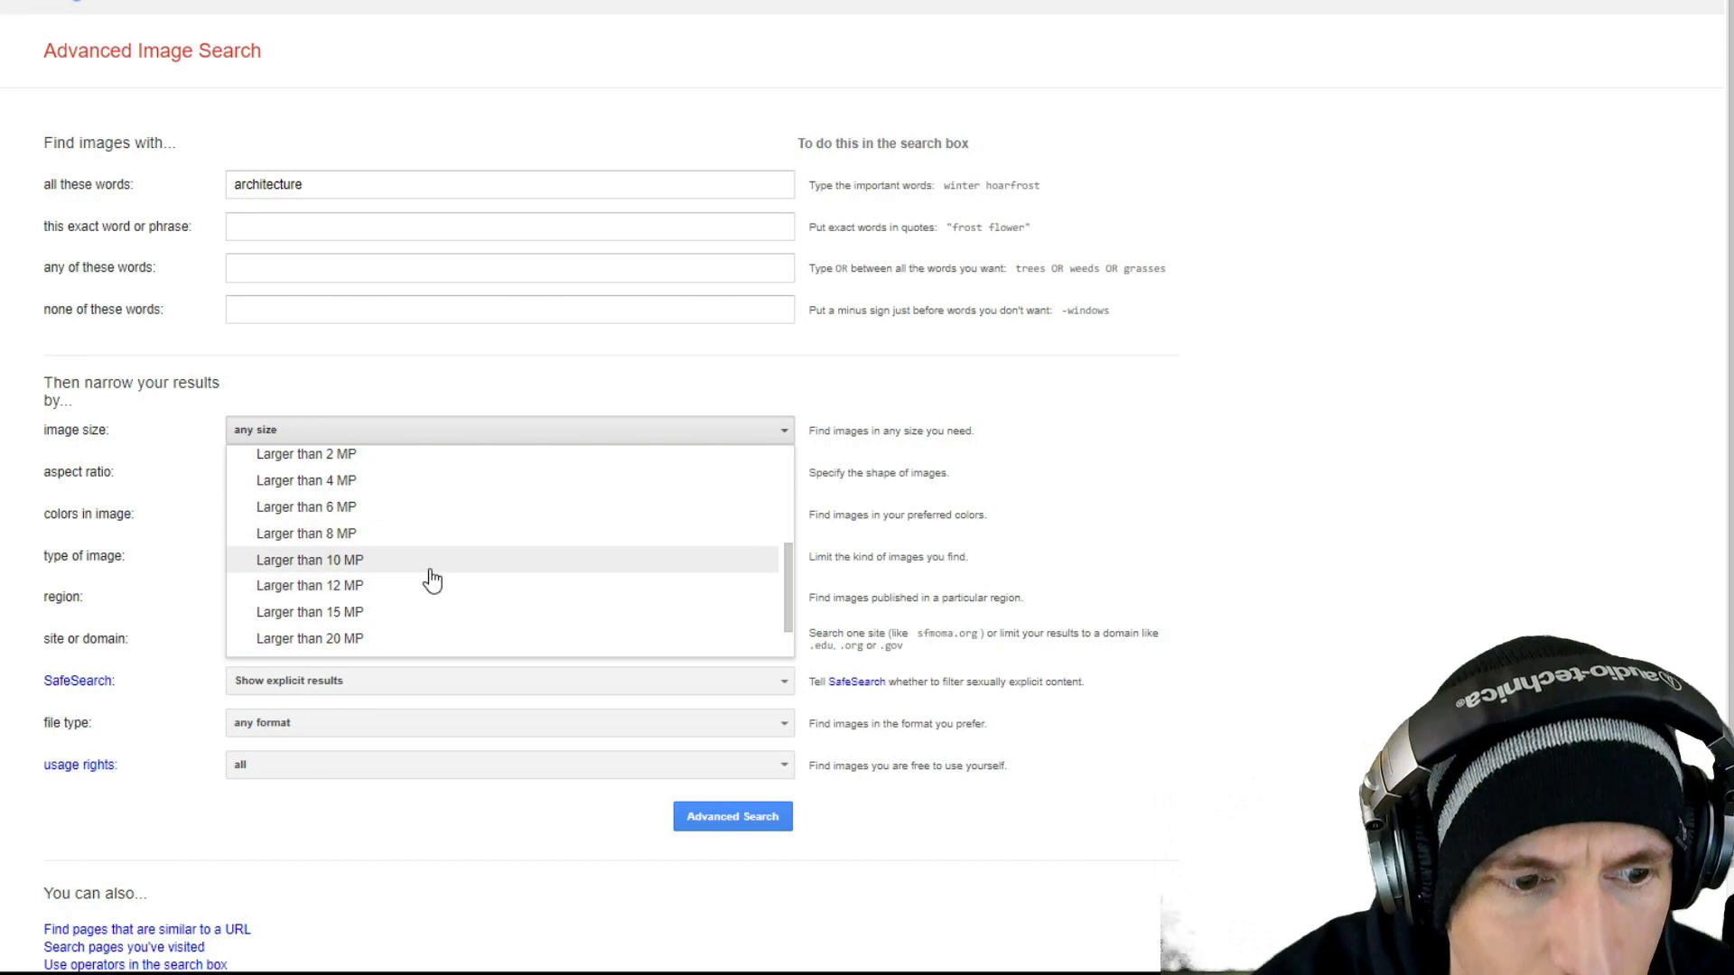
scroll(397, 587, "down", 2)
left_click(361, 639)
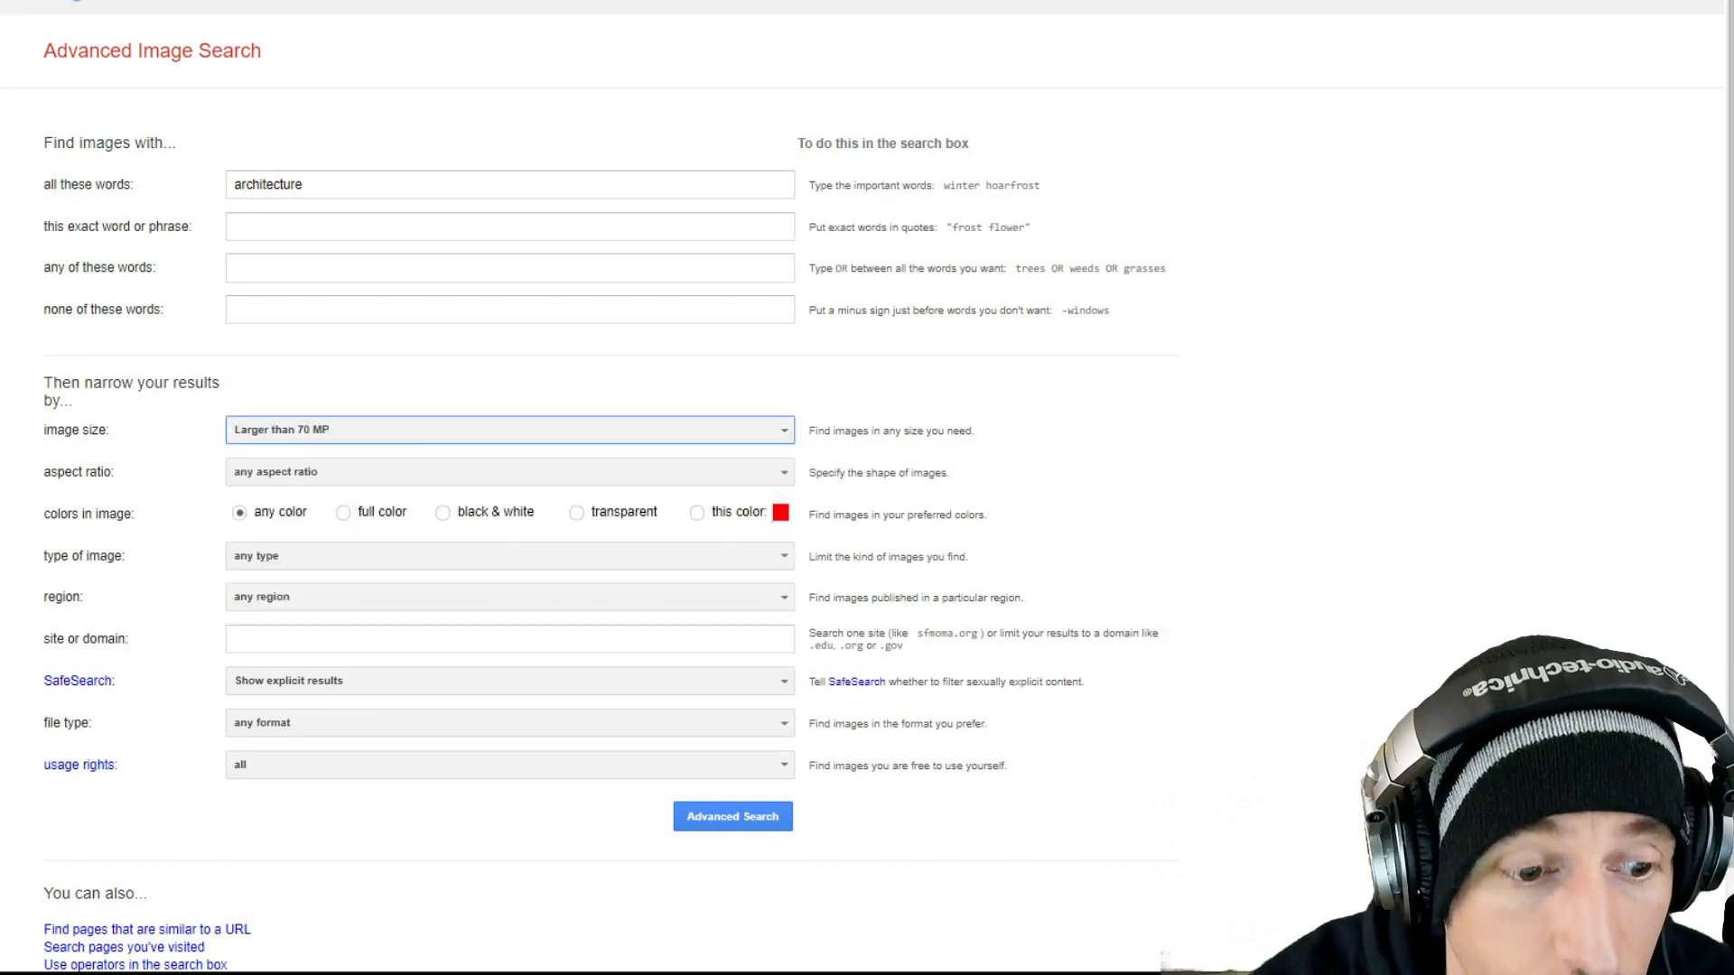
left_click(742, 824)
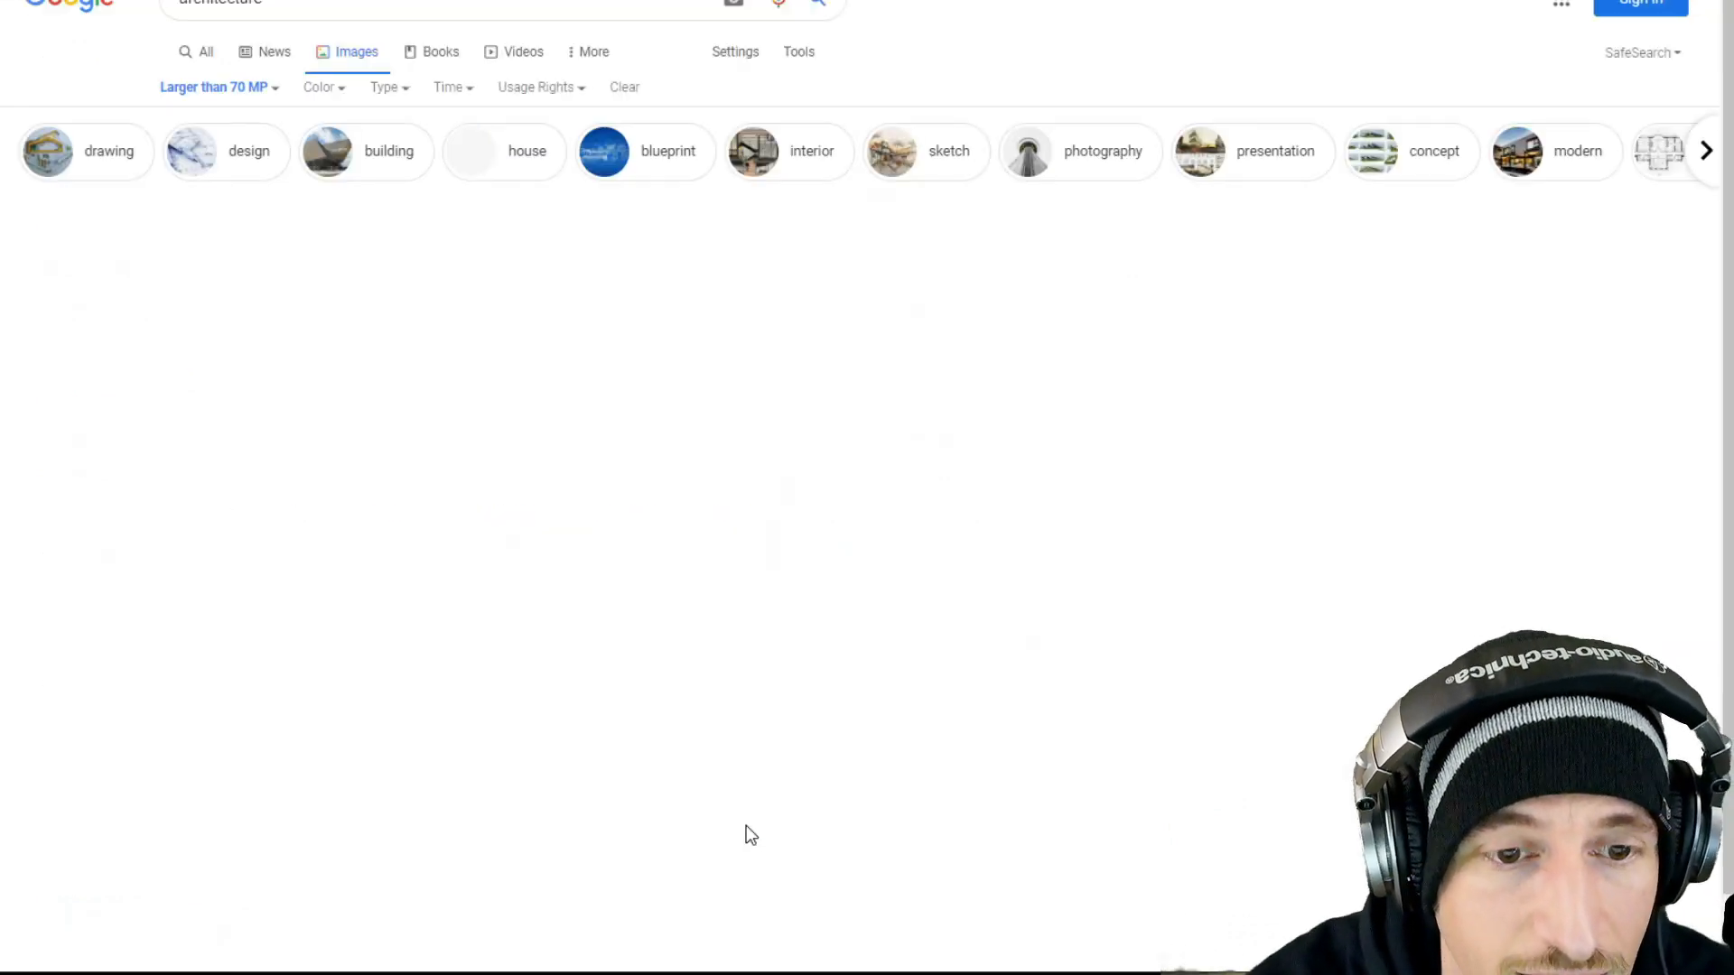
Step: Look through the very large architecture results and check the resolution of the "Dignity and Design" image from NDSU Libraries
scroll(1013, 357, "down", 5)
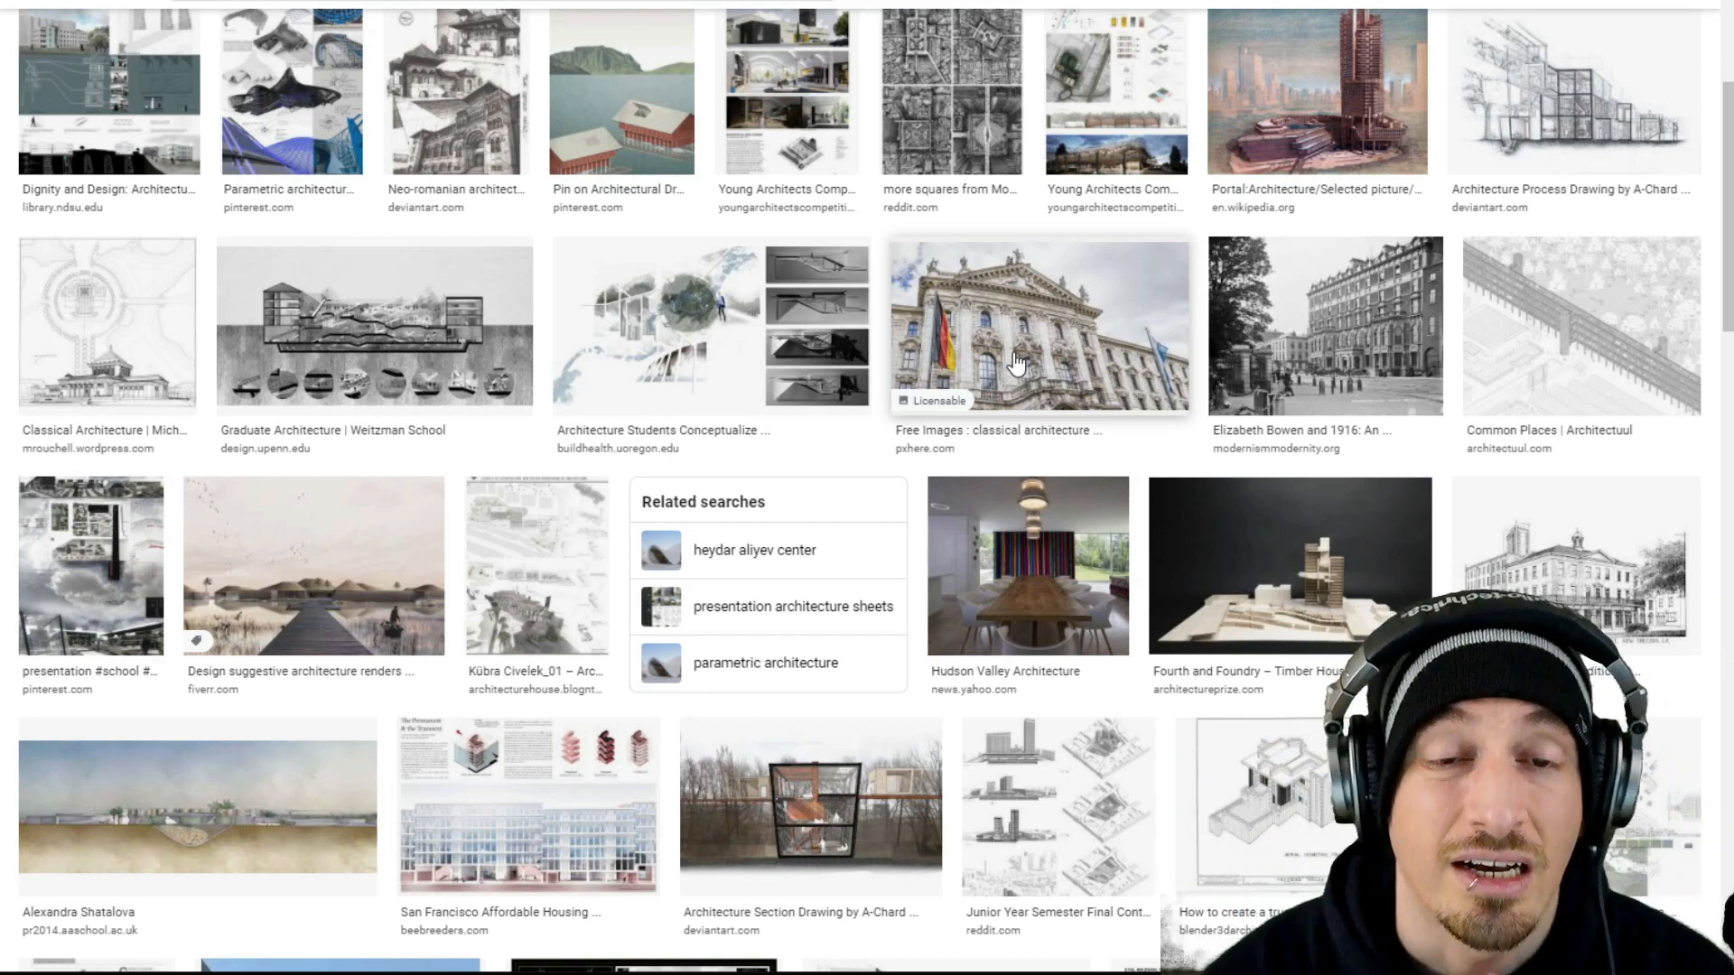
scroll(439, 476, "up", 1)
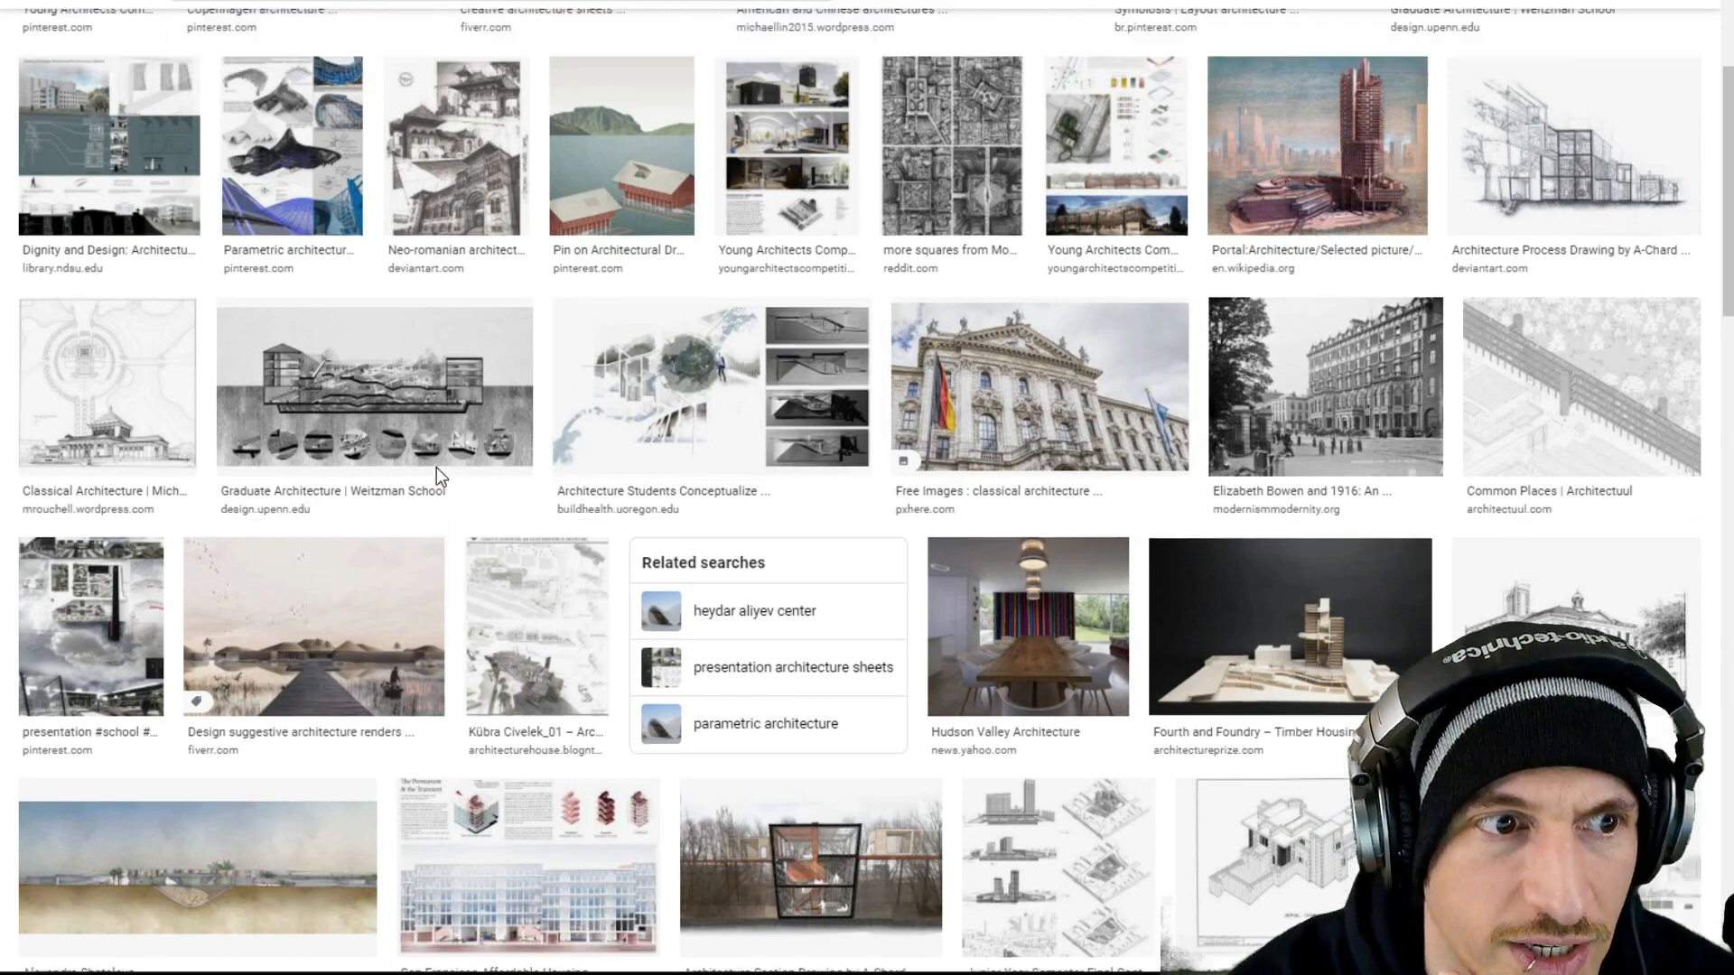
scroll(436, 468, "up", 2)
left_click(108, 298)
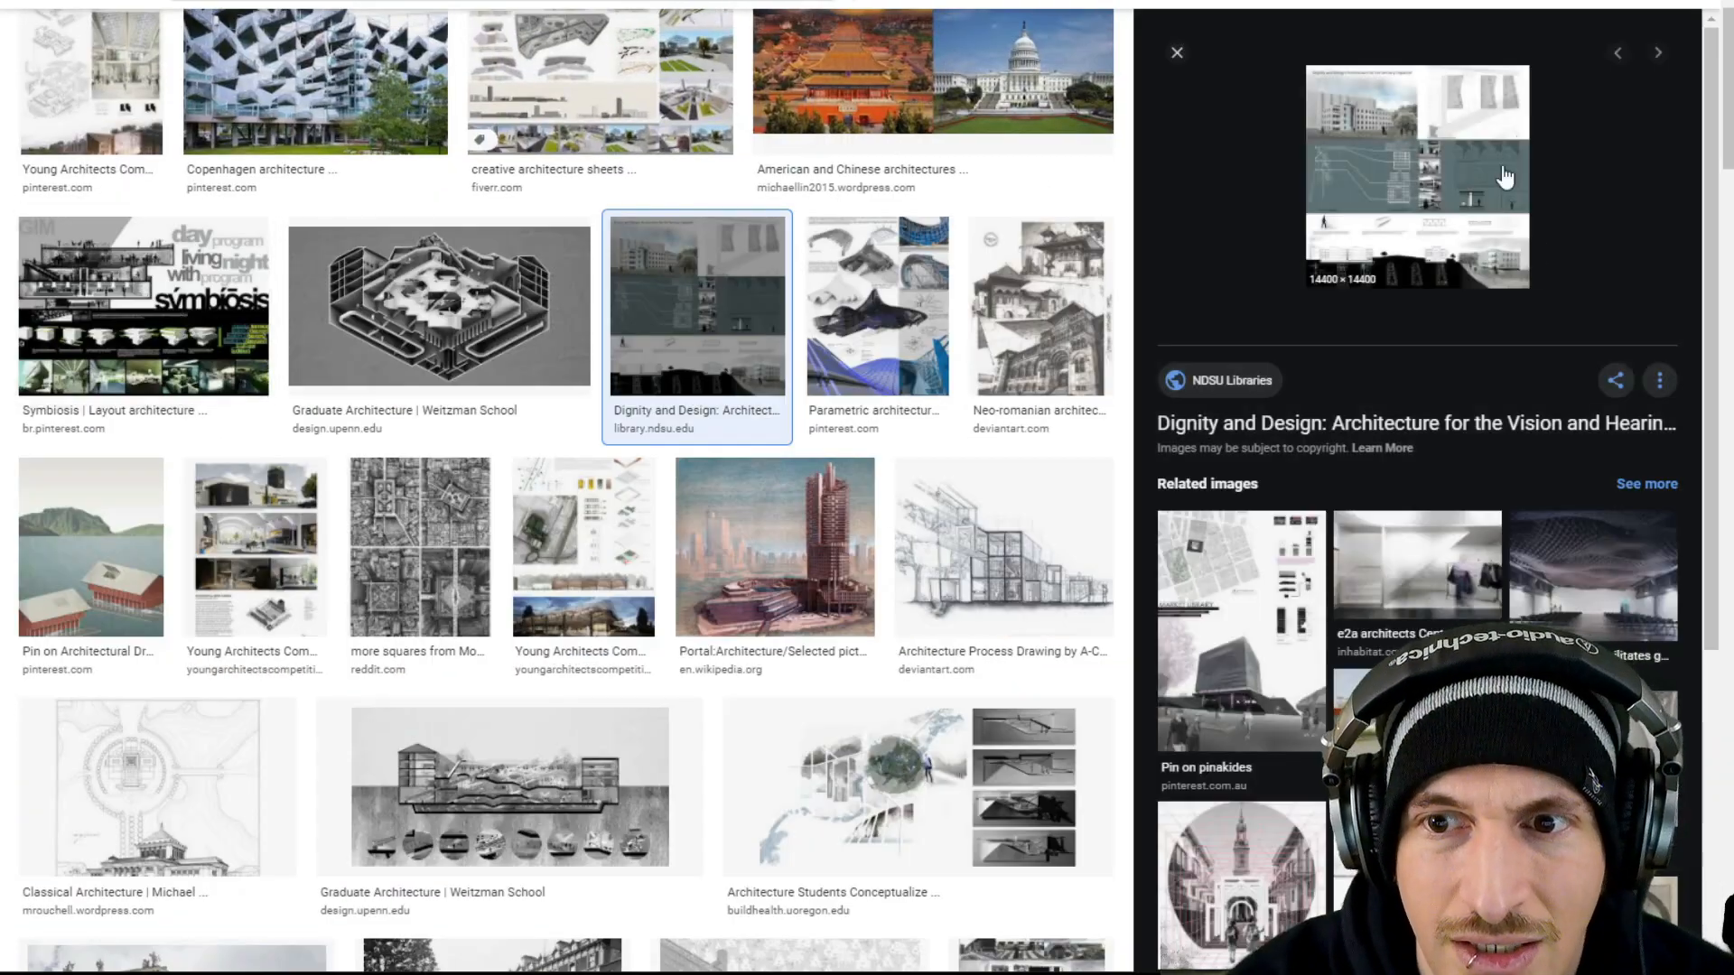
Step: Run the advanced architecture image search again with the image size set to larger than 4 MP
scroll(614, 441, "up", 3)
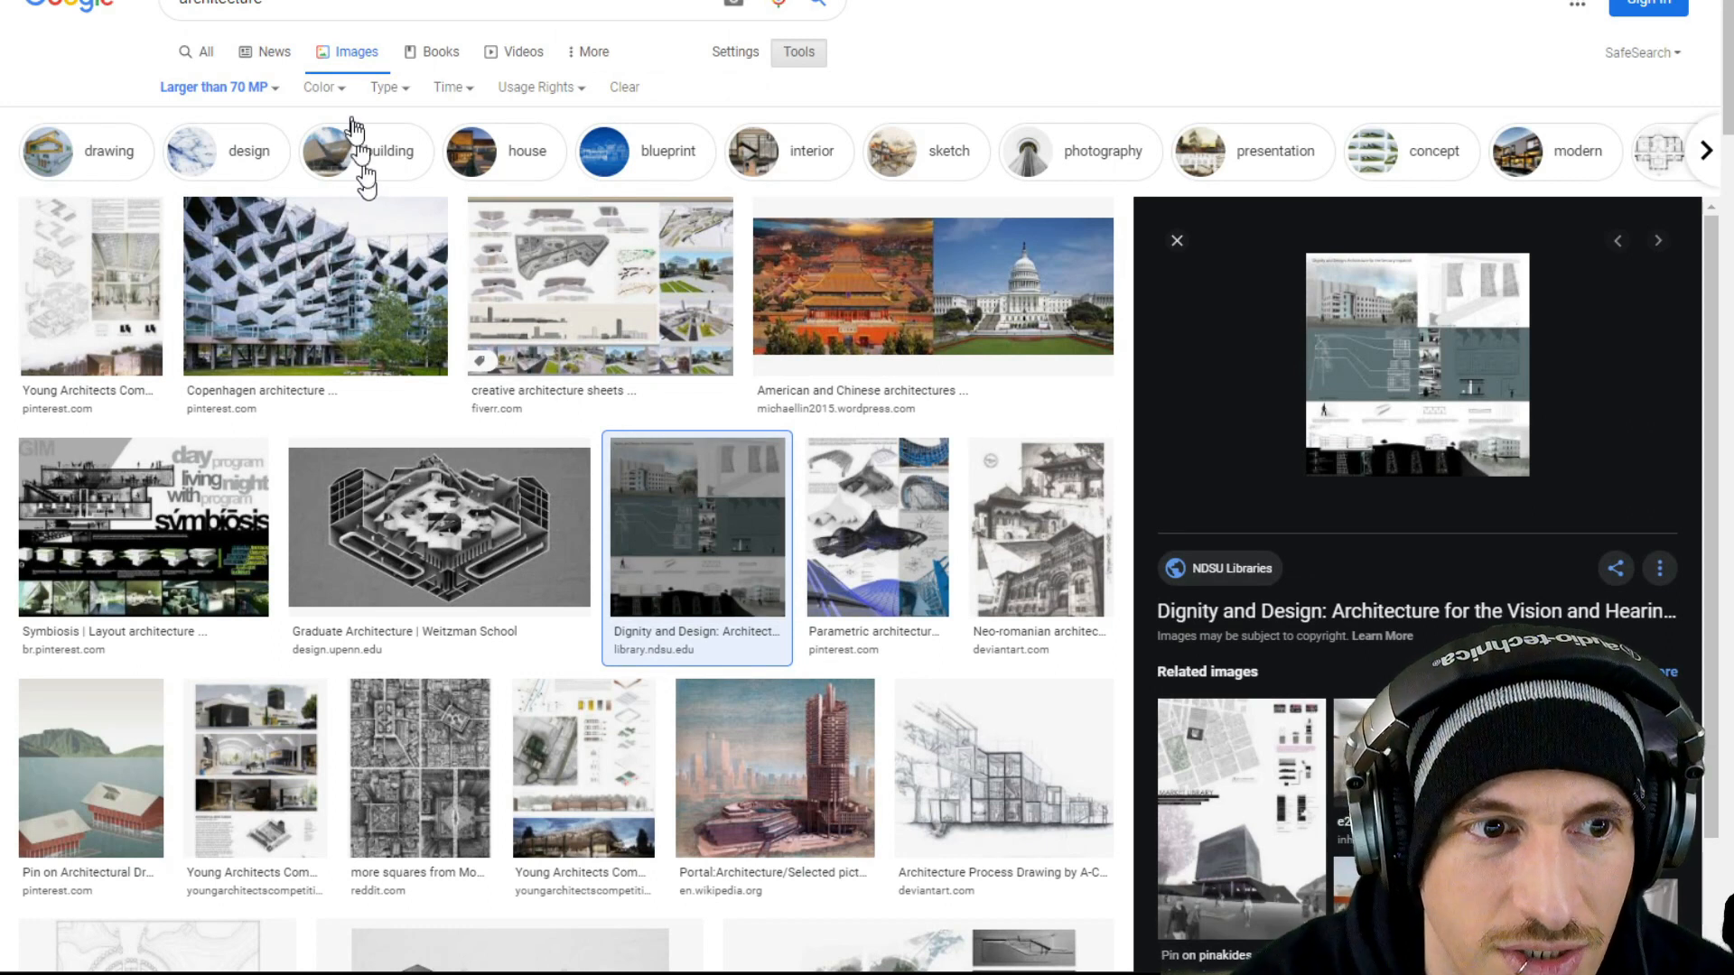
left_click(734, 52)
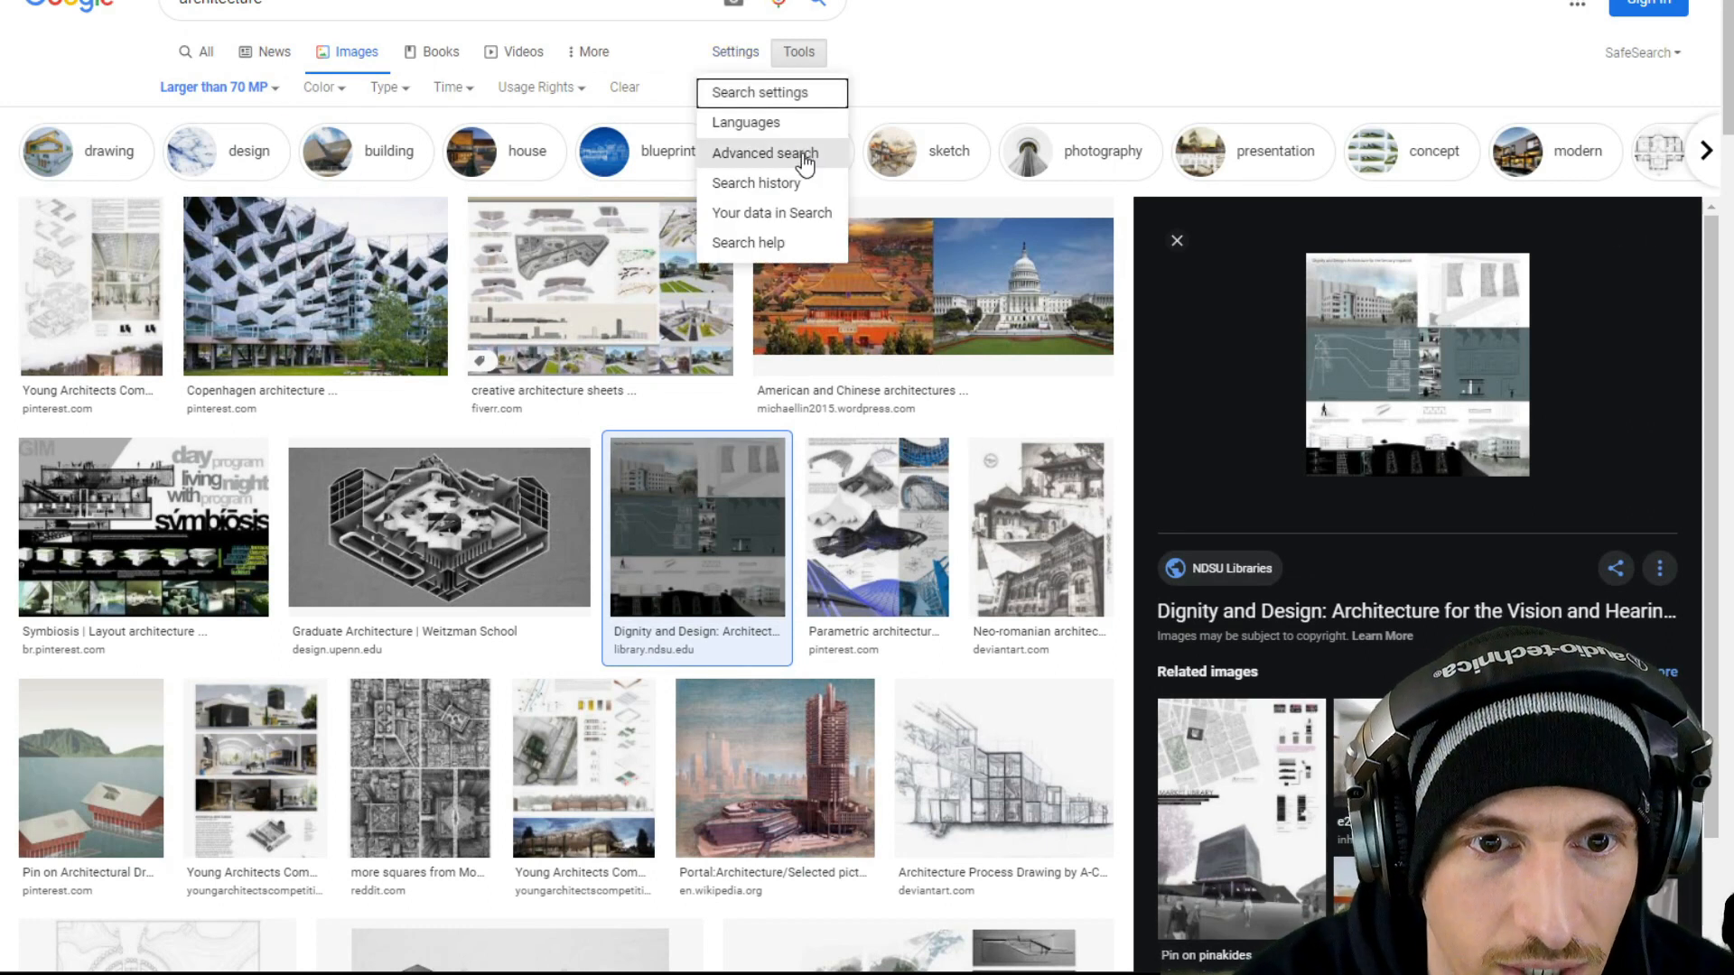
left_click(765, 152)
left_click(295, 446)
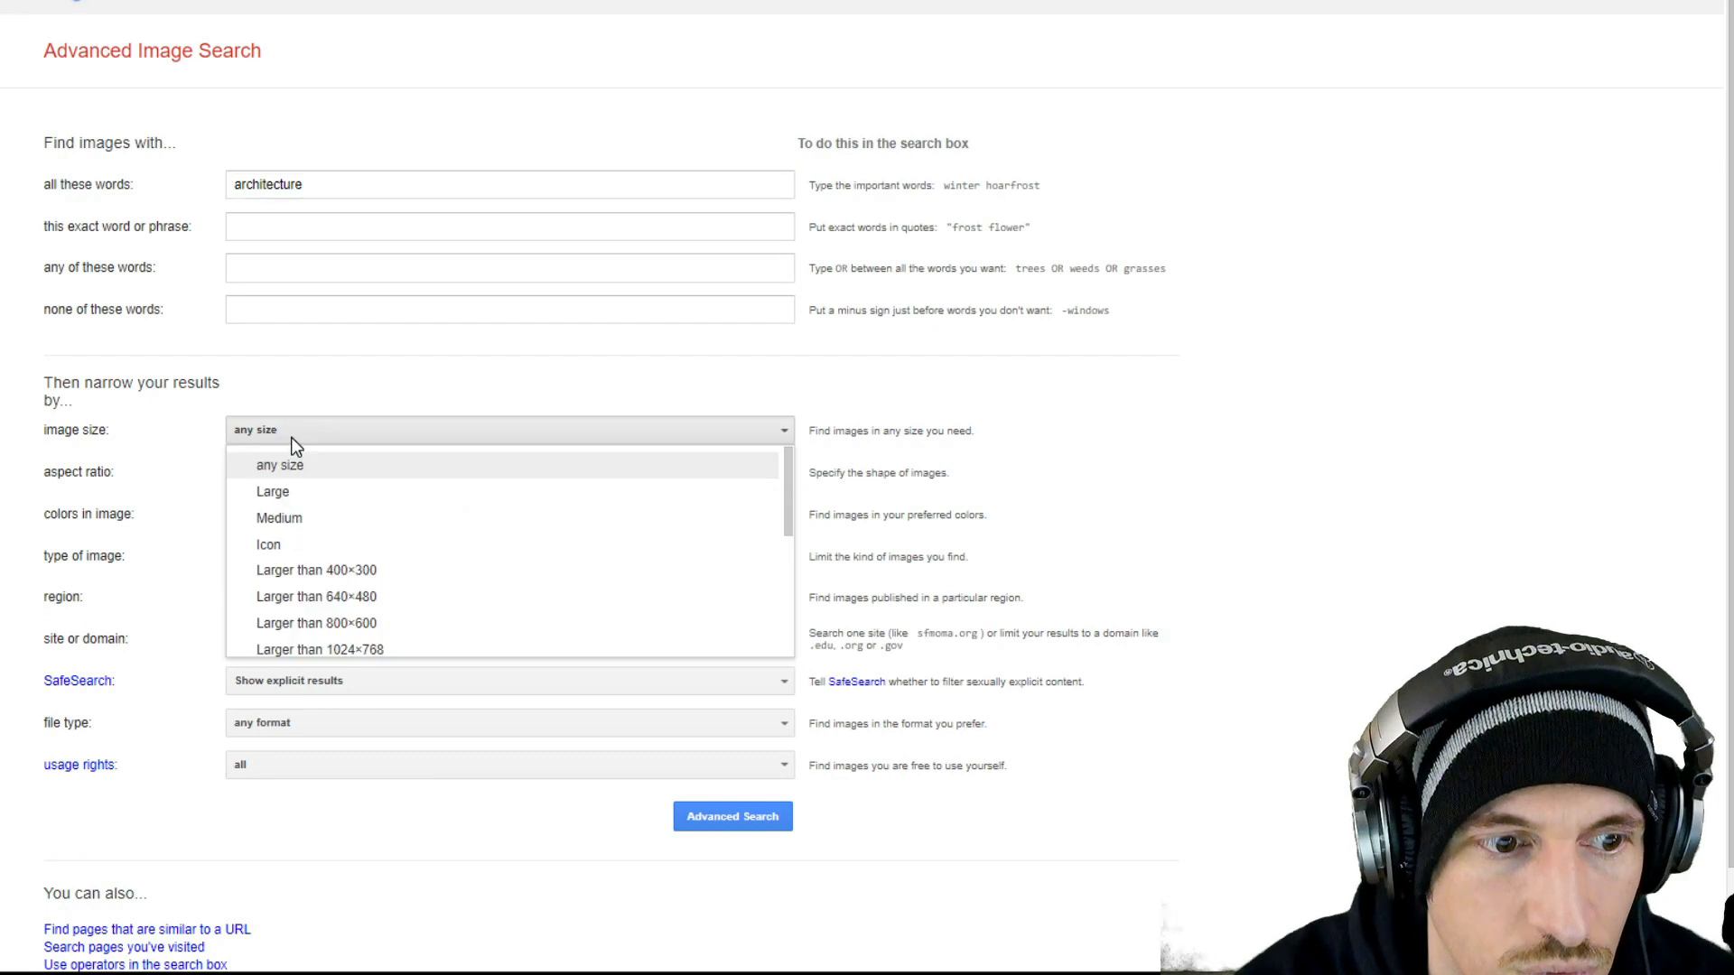
scroll(352, 533, "down", 3)
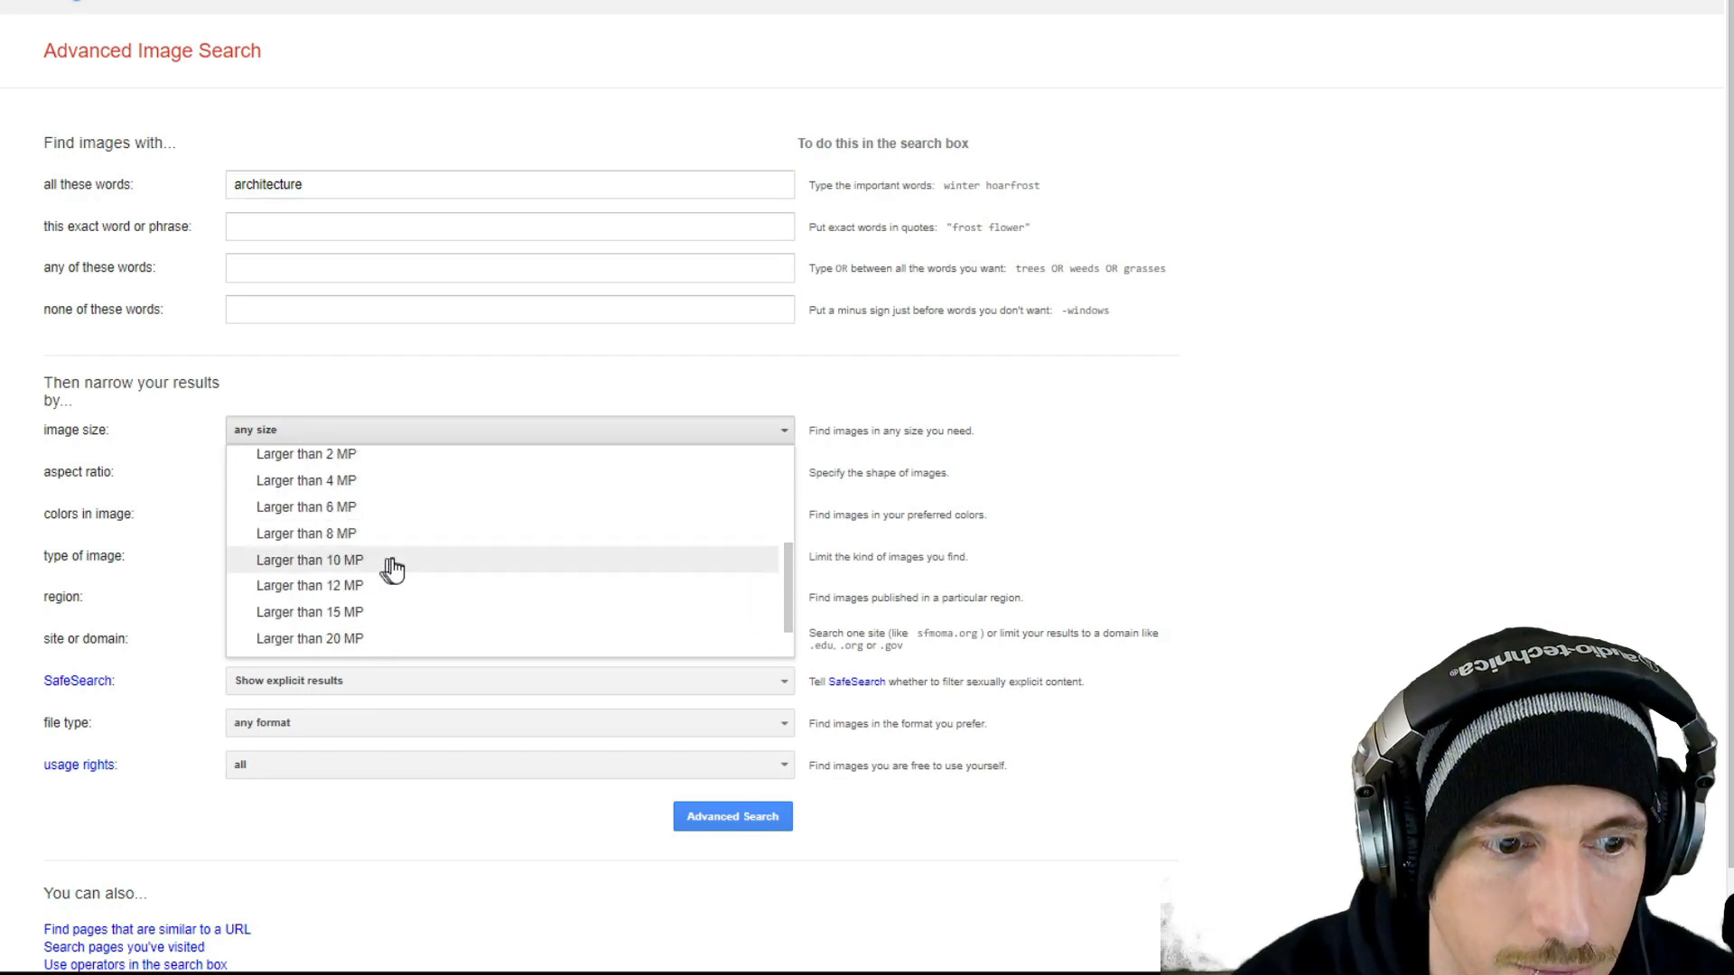
left_click(449, 483)
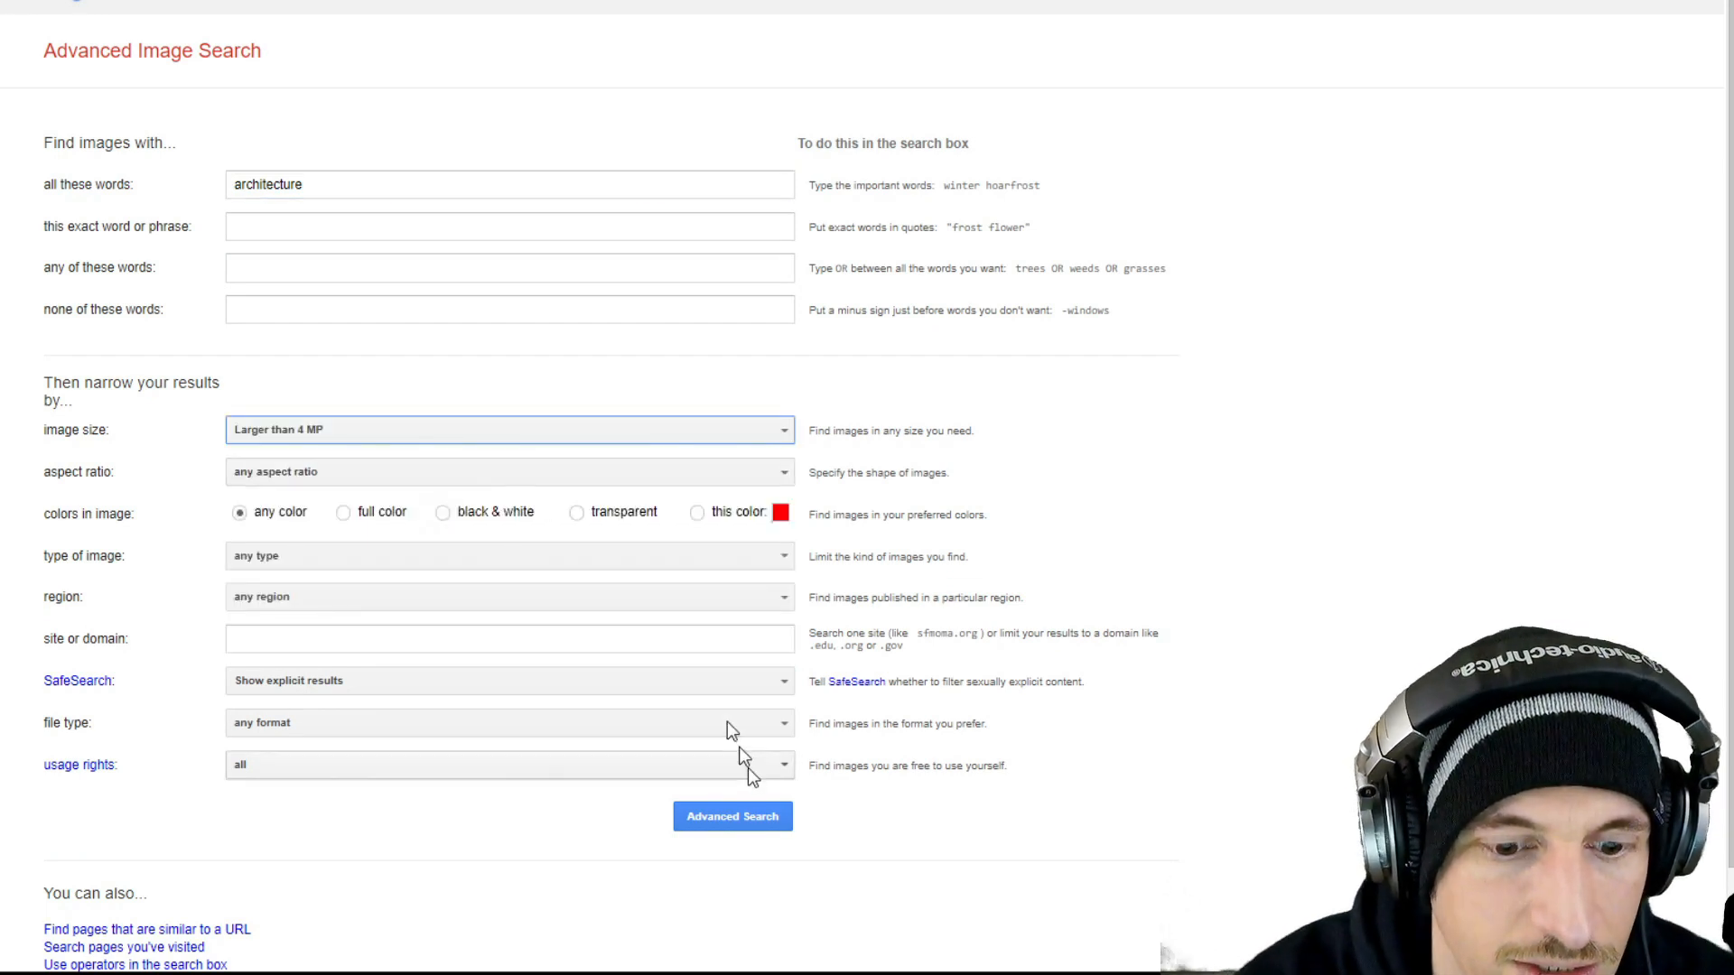
left_click(762, 822)
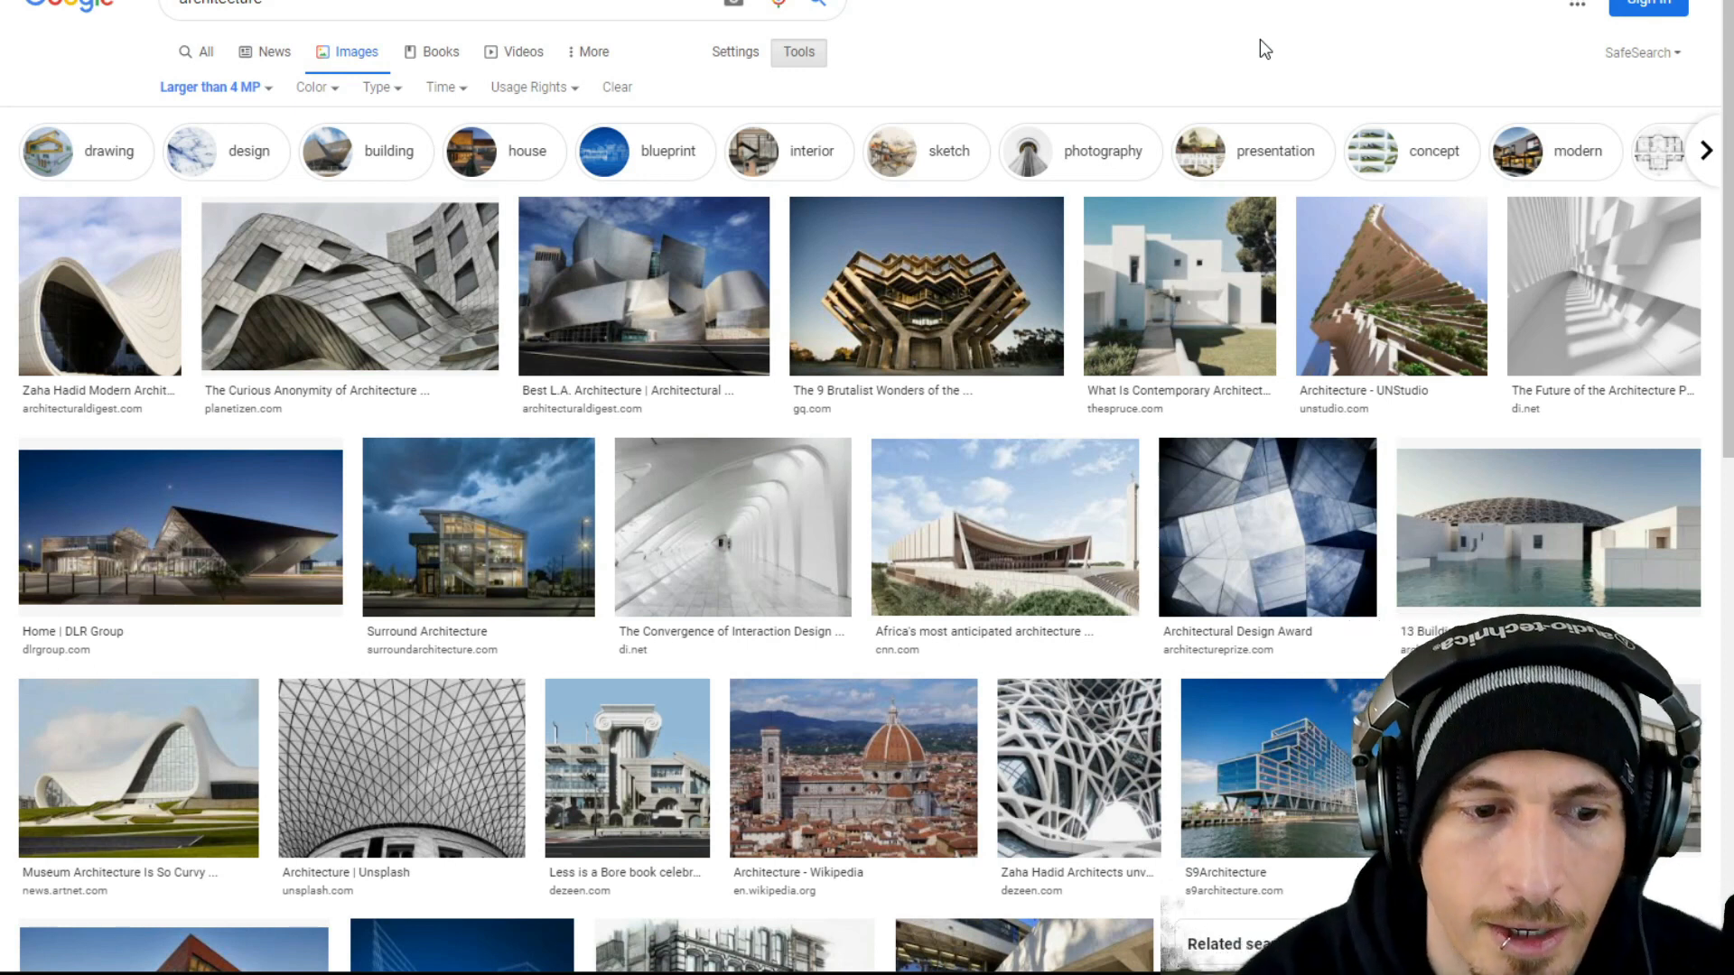
Step: Browse the architecture results for source photos and preview the leaning building image from 99percentinvisible.org
scroll(782, 334, "down", 3)
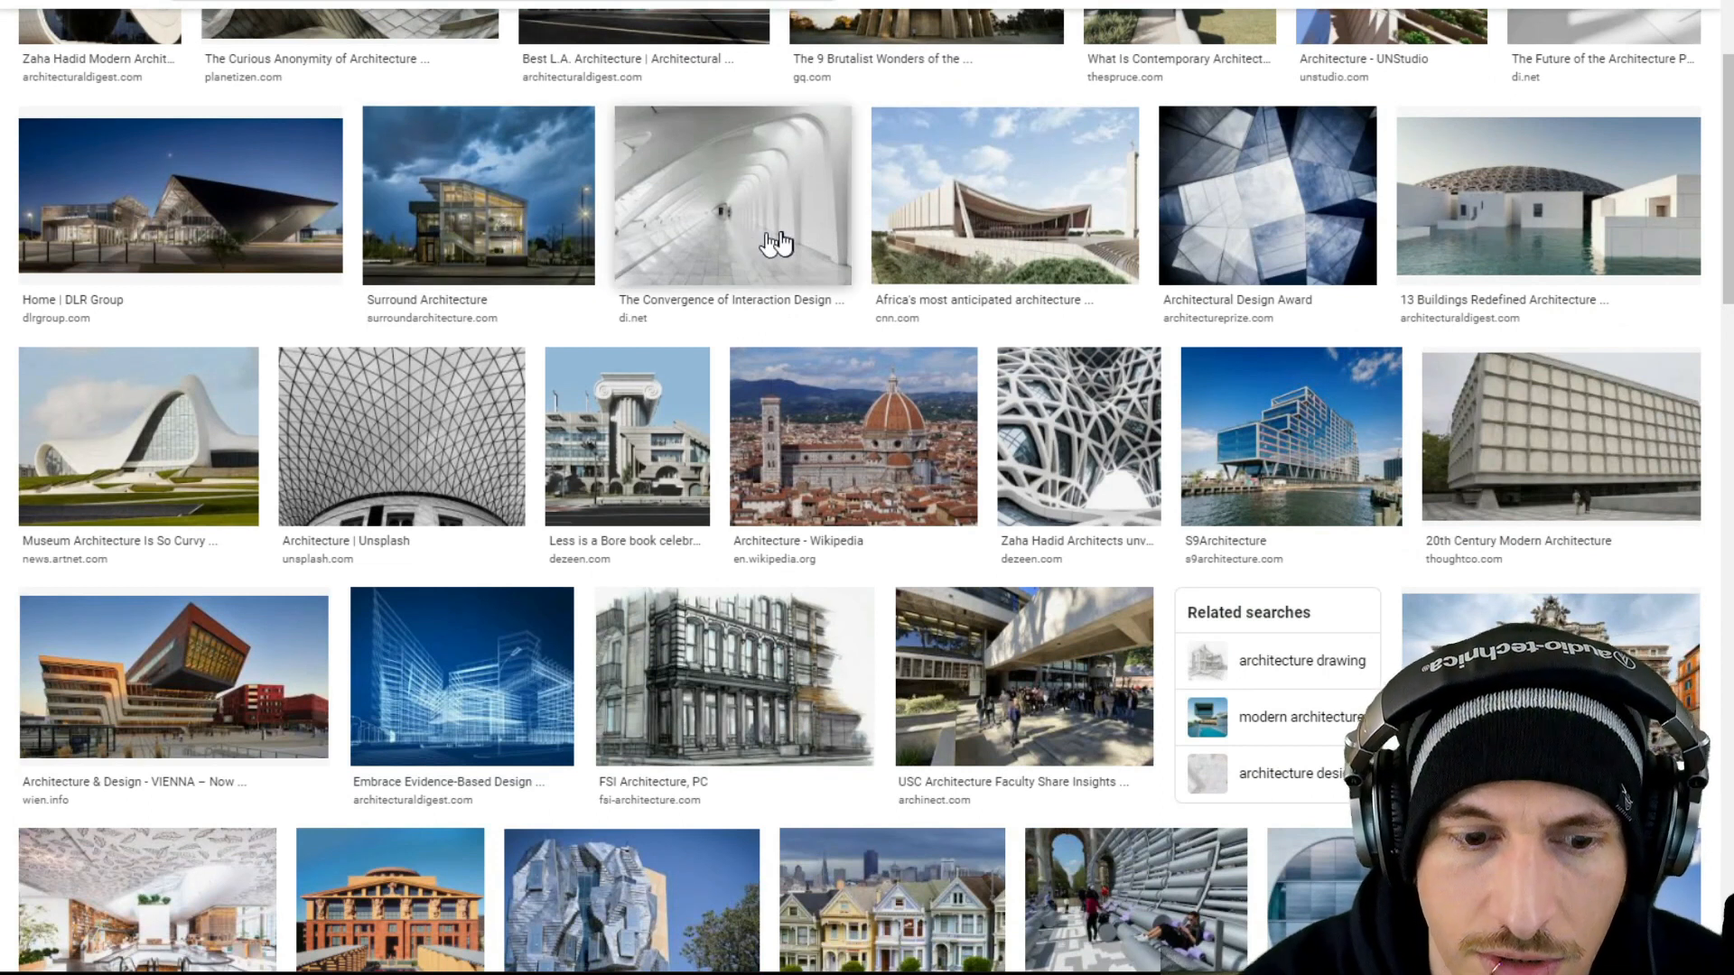
scroll(933, 257, "down", 1)
scroll(933, 257, "down", 5)
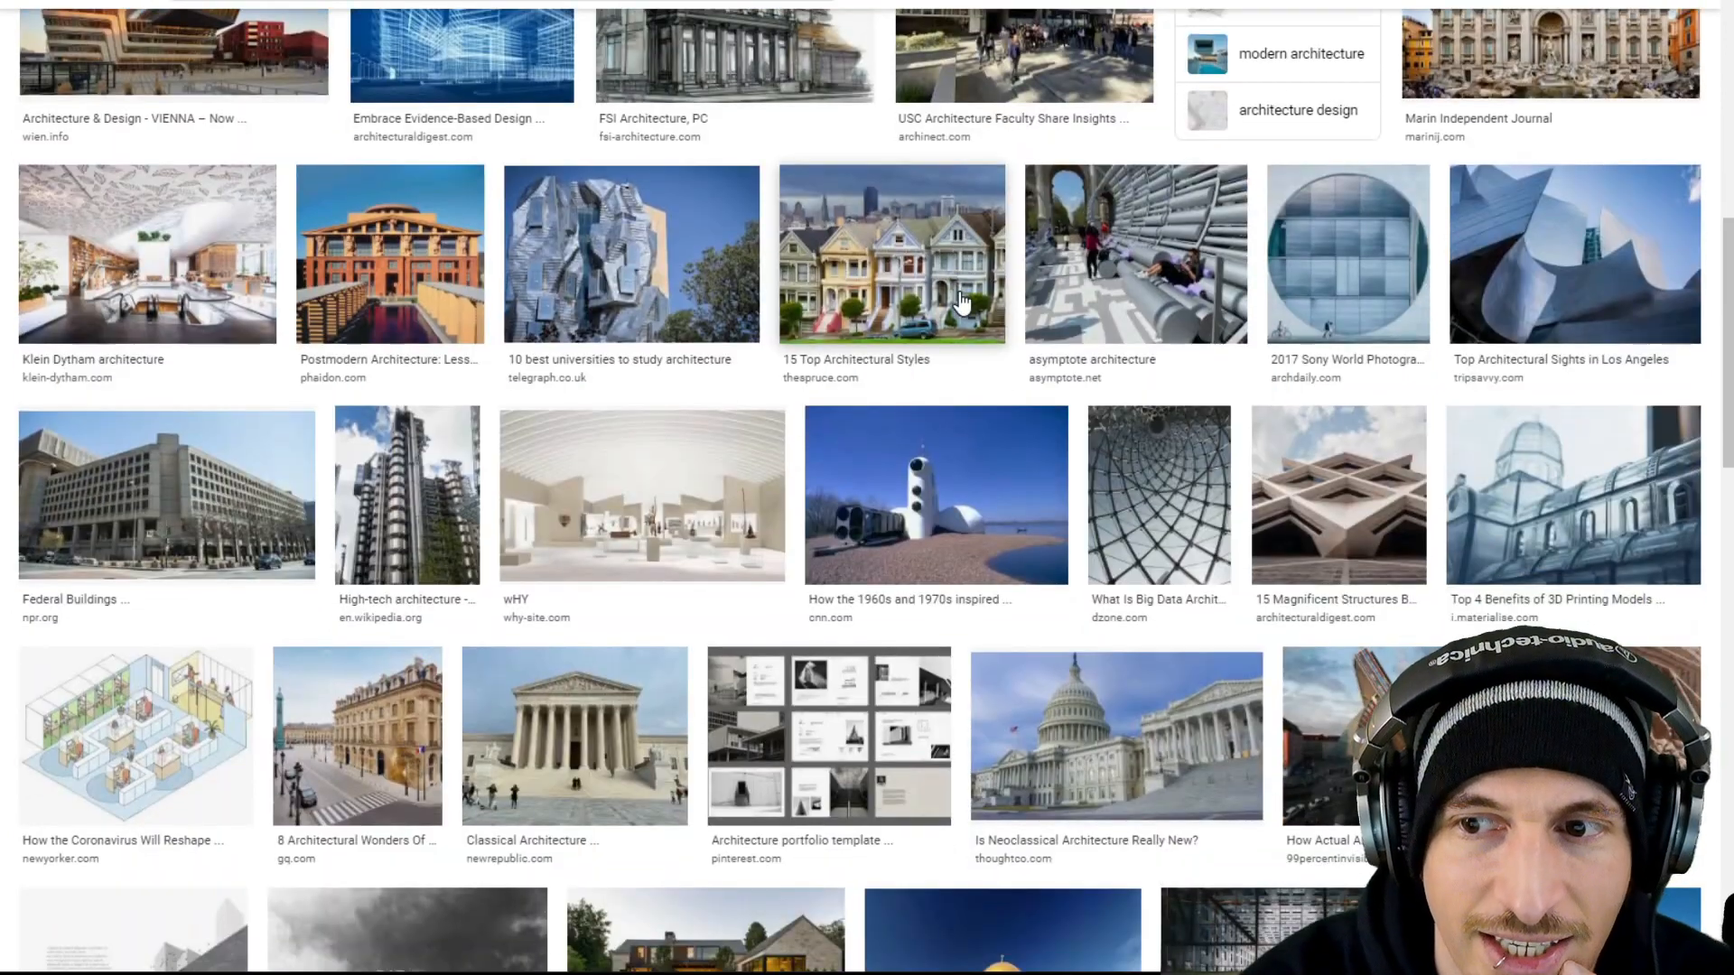
scroll(962, 302, "down", 2)
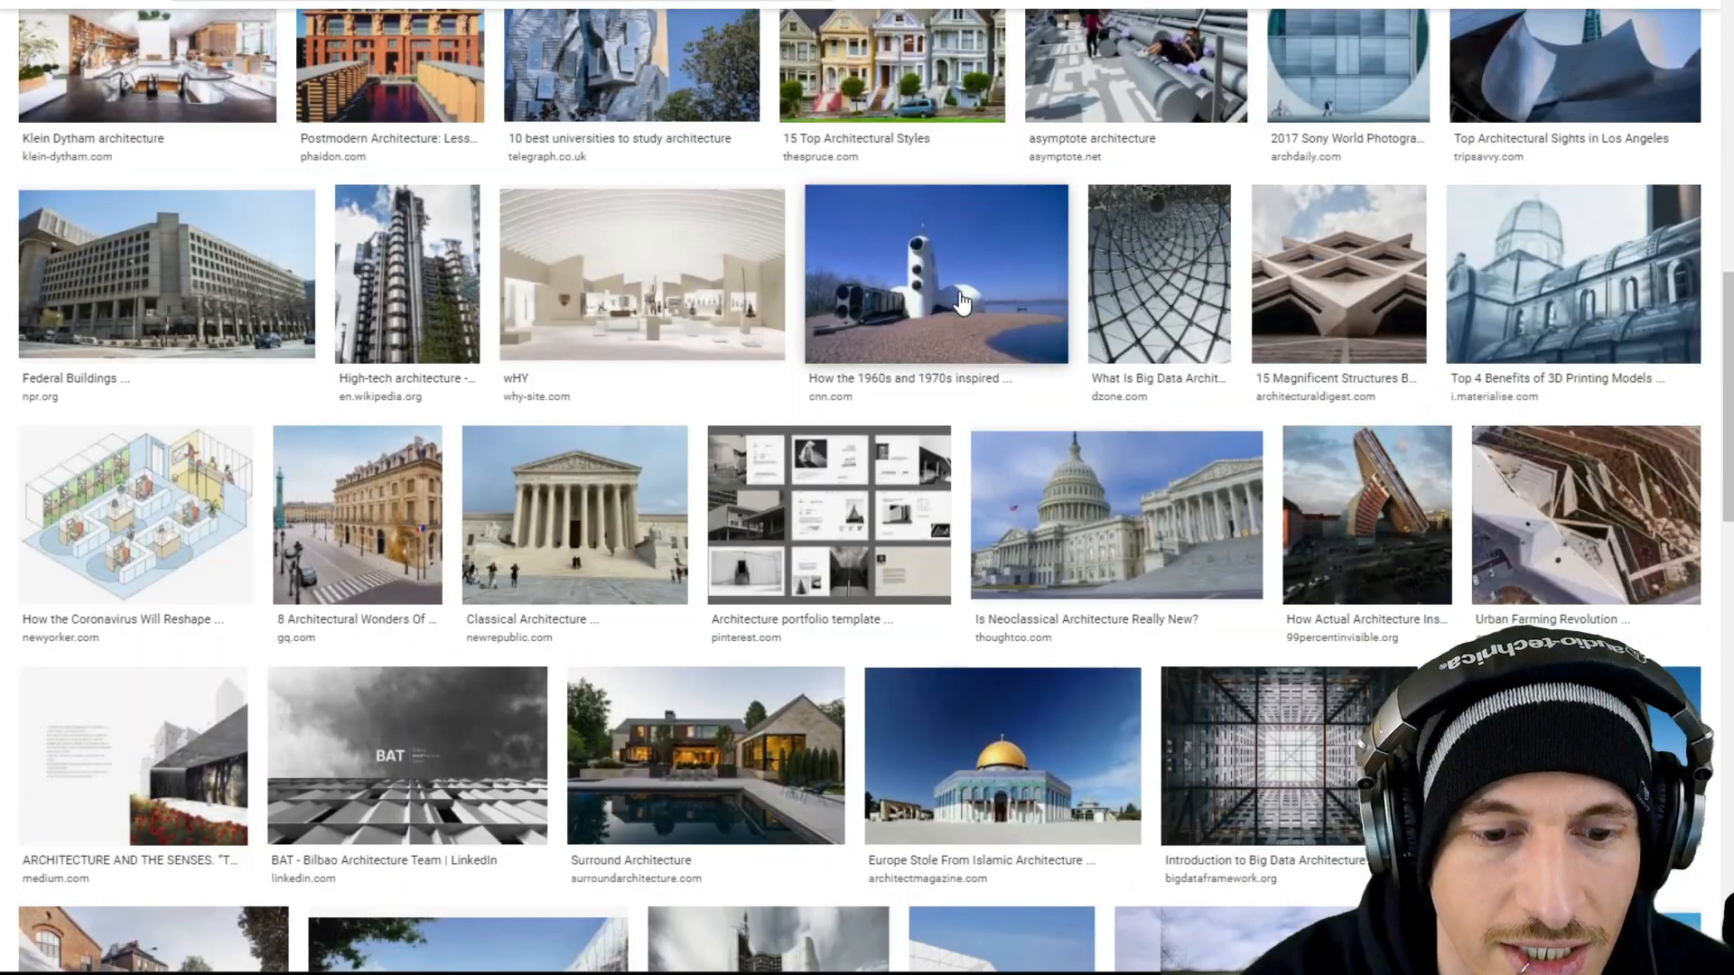
scroll(961, 307, "down", 1)
scroll(961, 320, "down", 1)
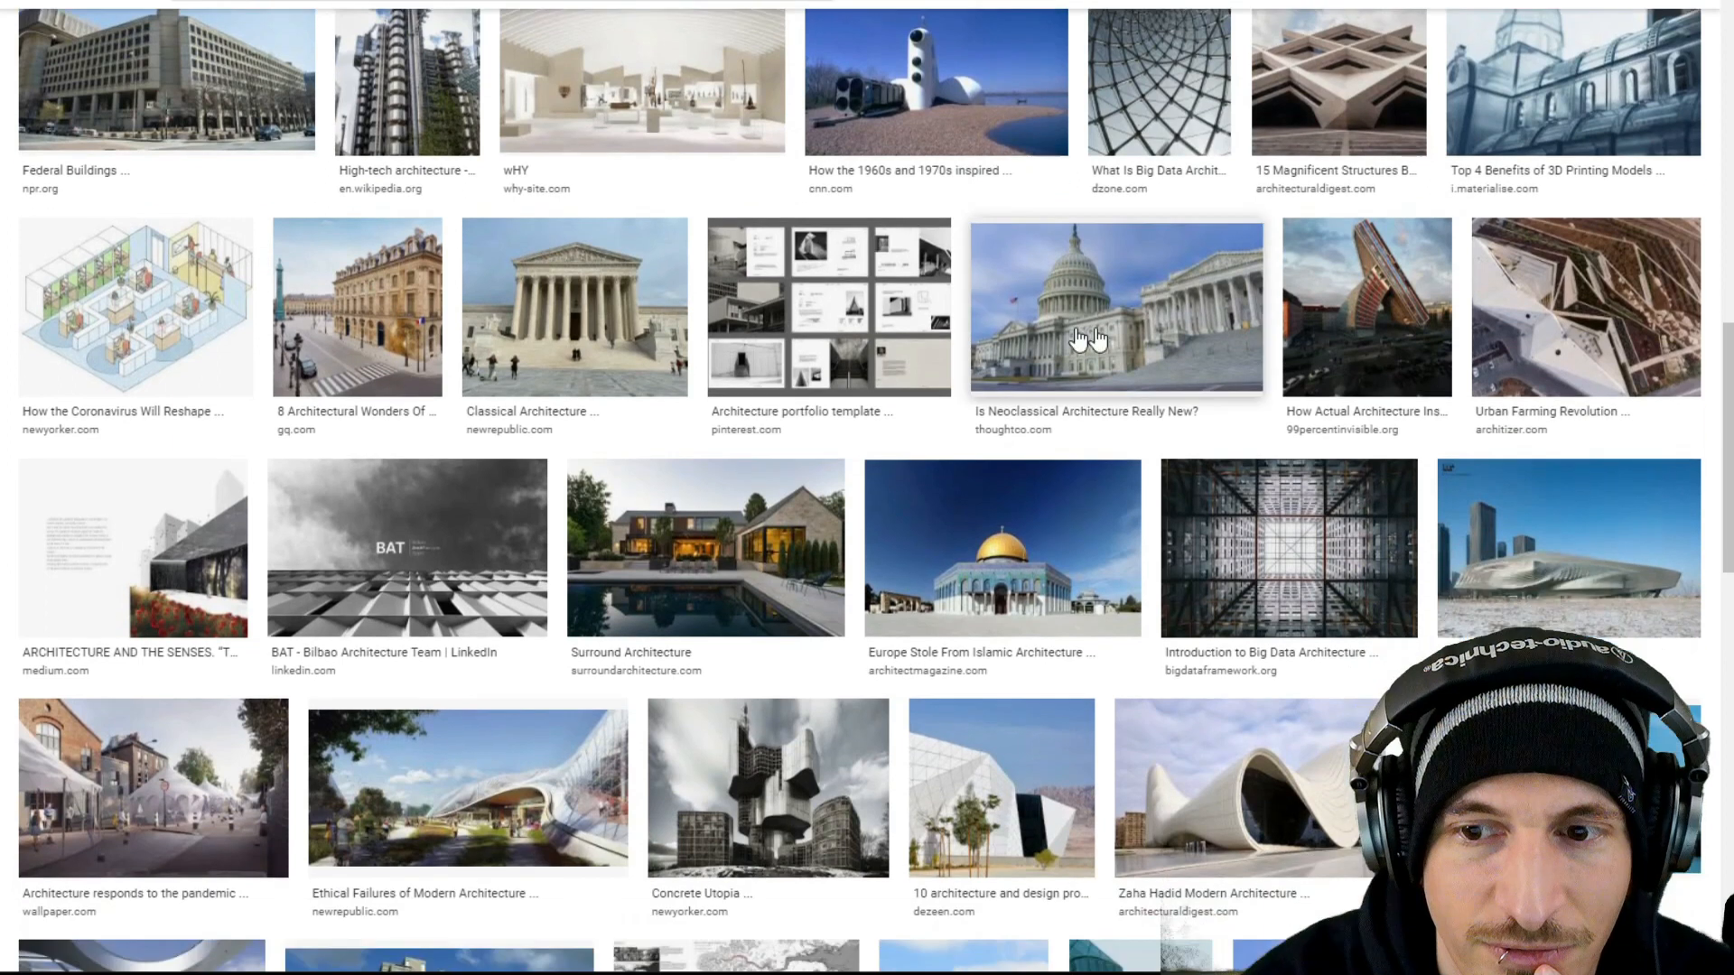
left_click(1341, 307)
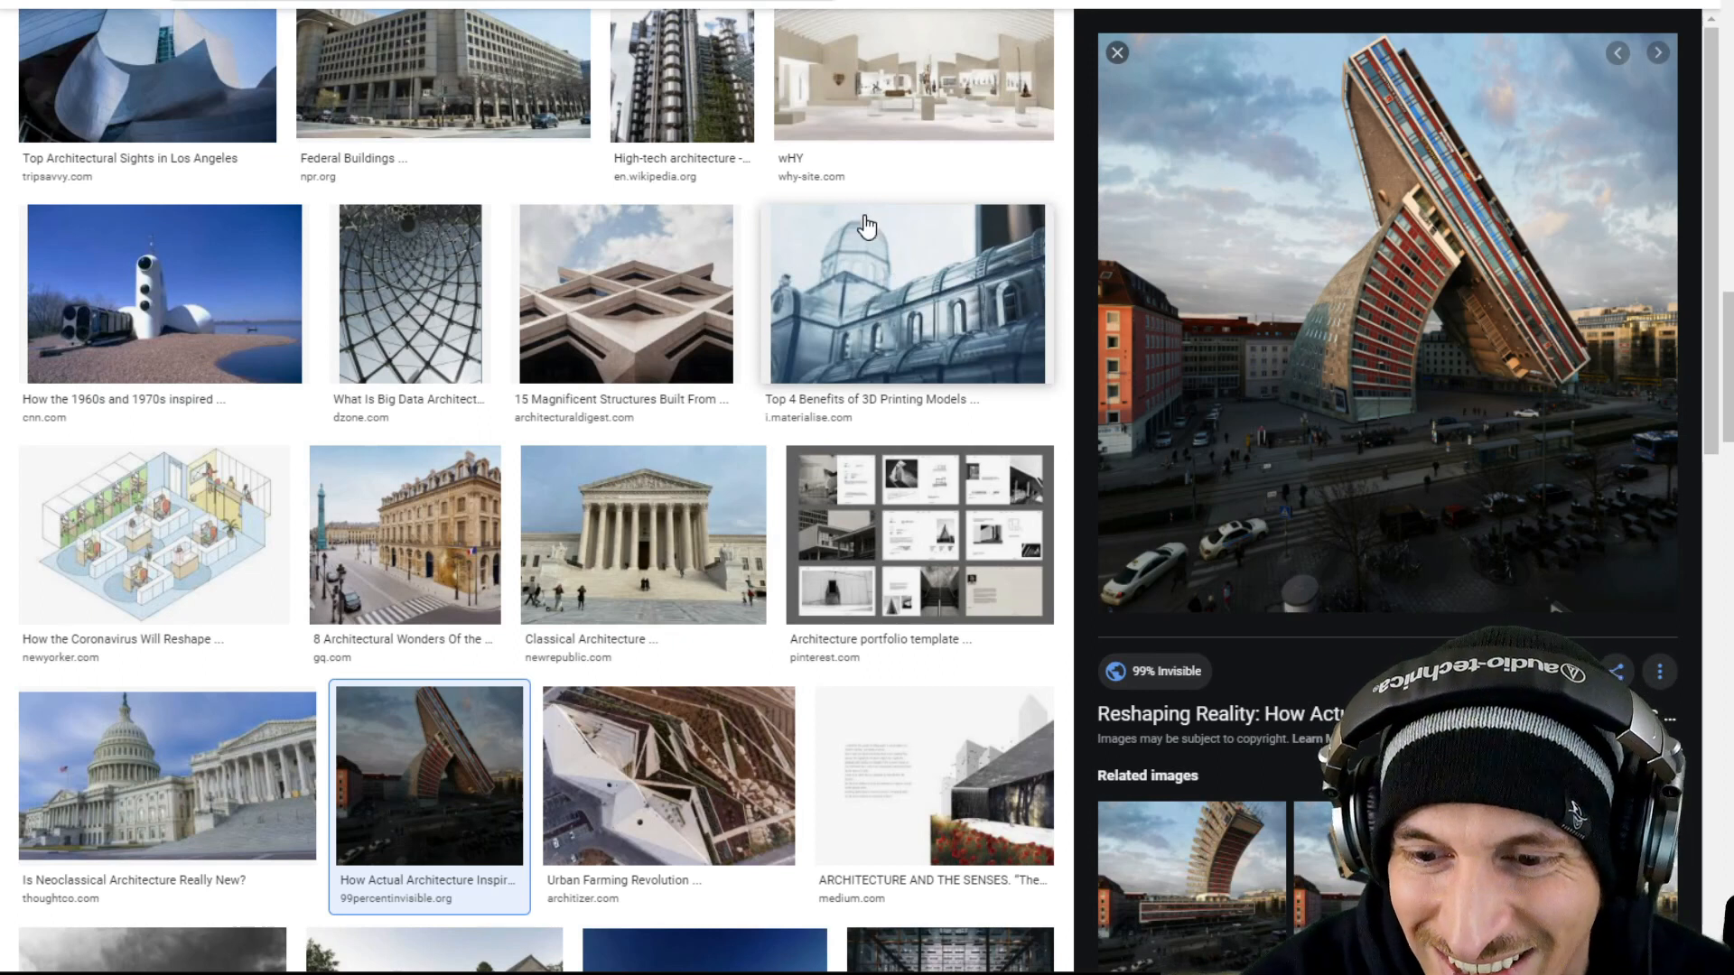
Step: Explore related images of the surreal twisted buildings, previewing several variants and the Deformed House in Poland
scroll(835, 271, "down", 2)
scroll(1389, 492, "down", 3)
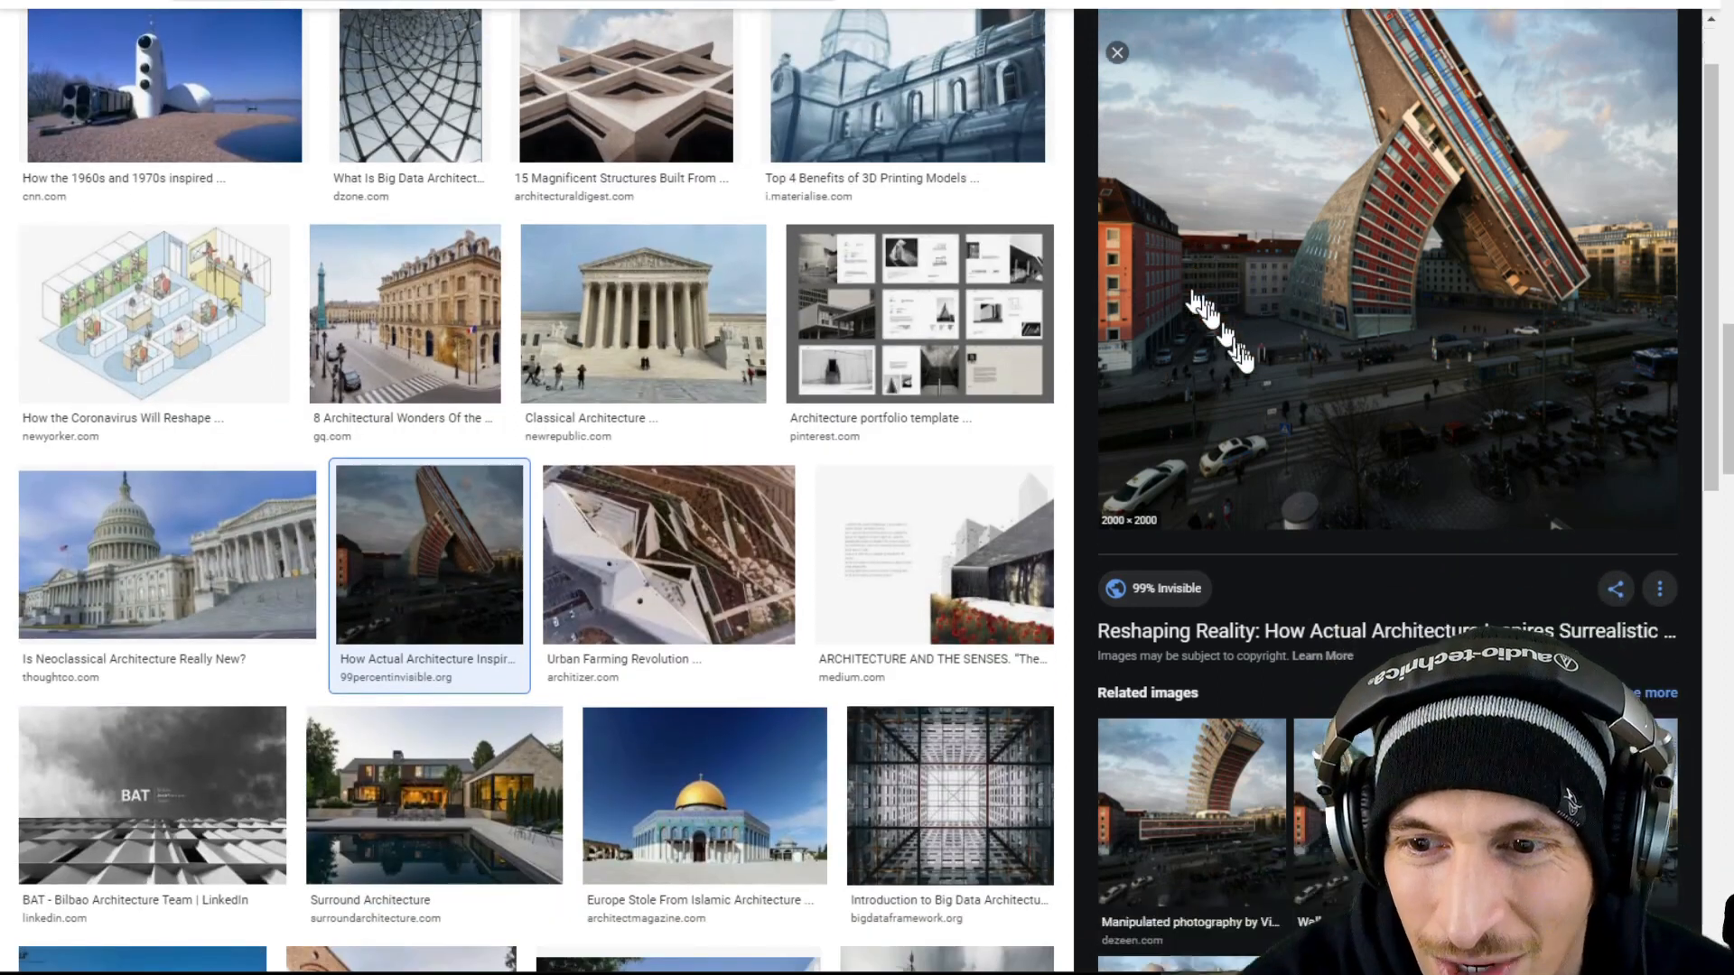
left_click(1389, 492)
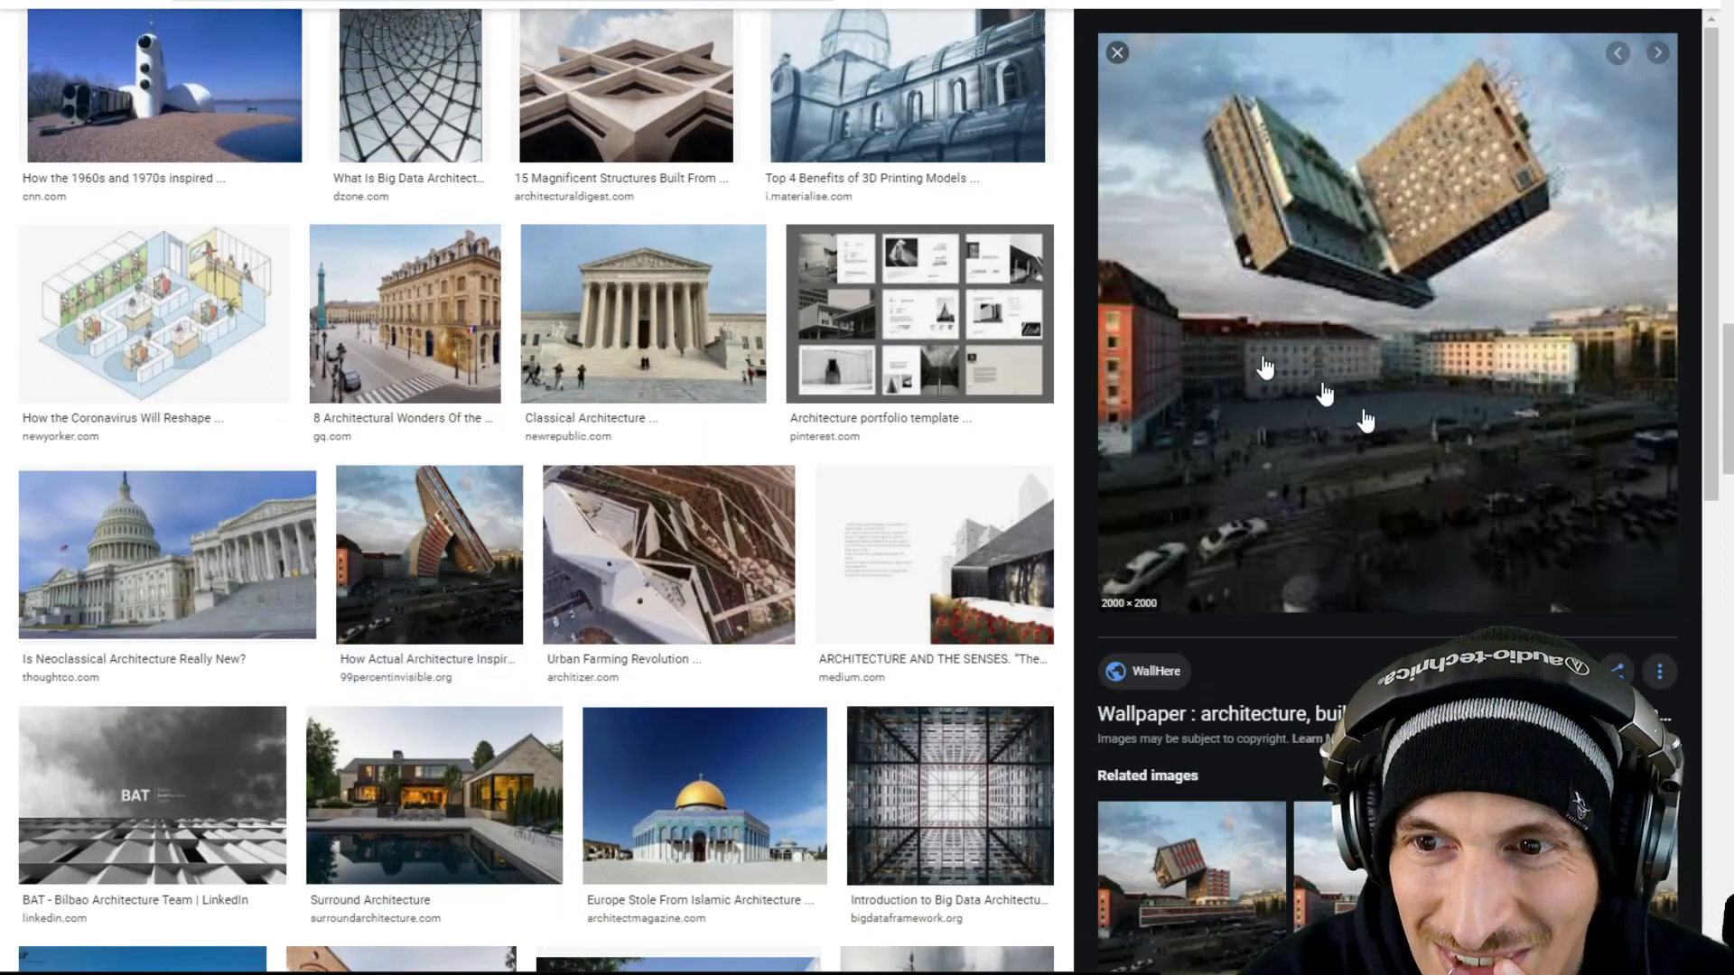
scroll(1351, 388, "down", 1)
scroll(1351, 388, "down", 5)
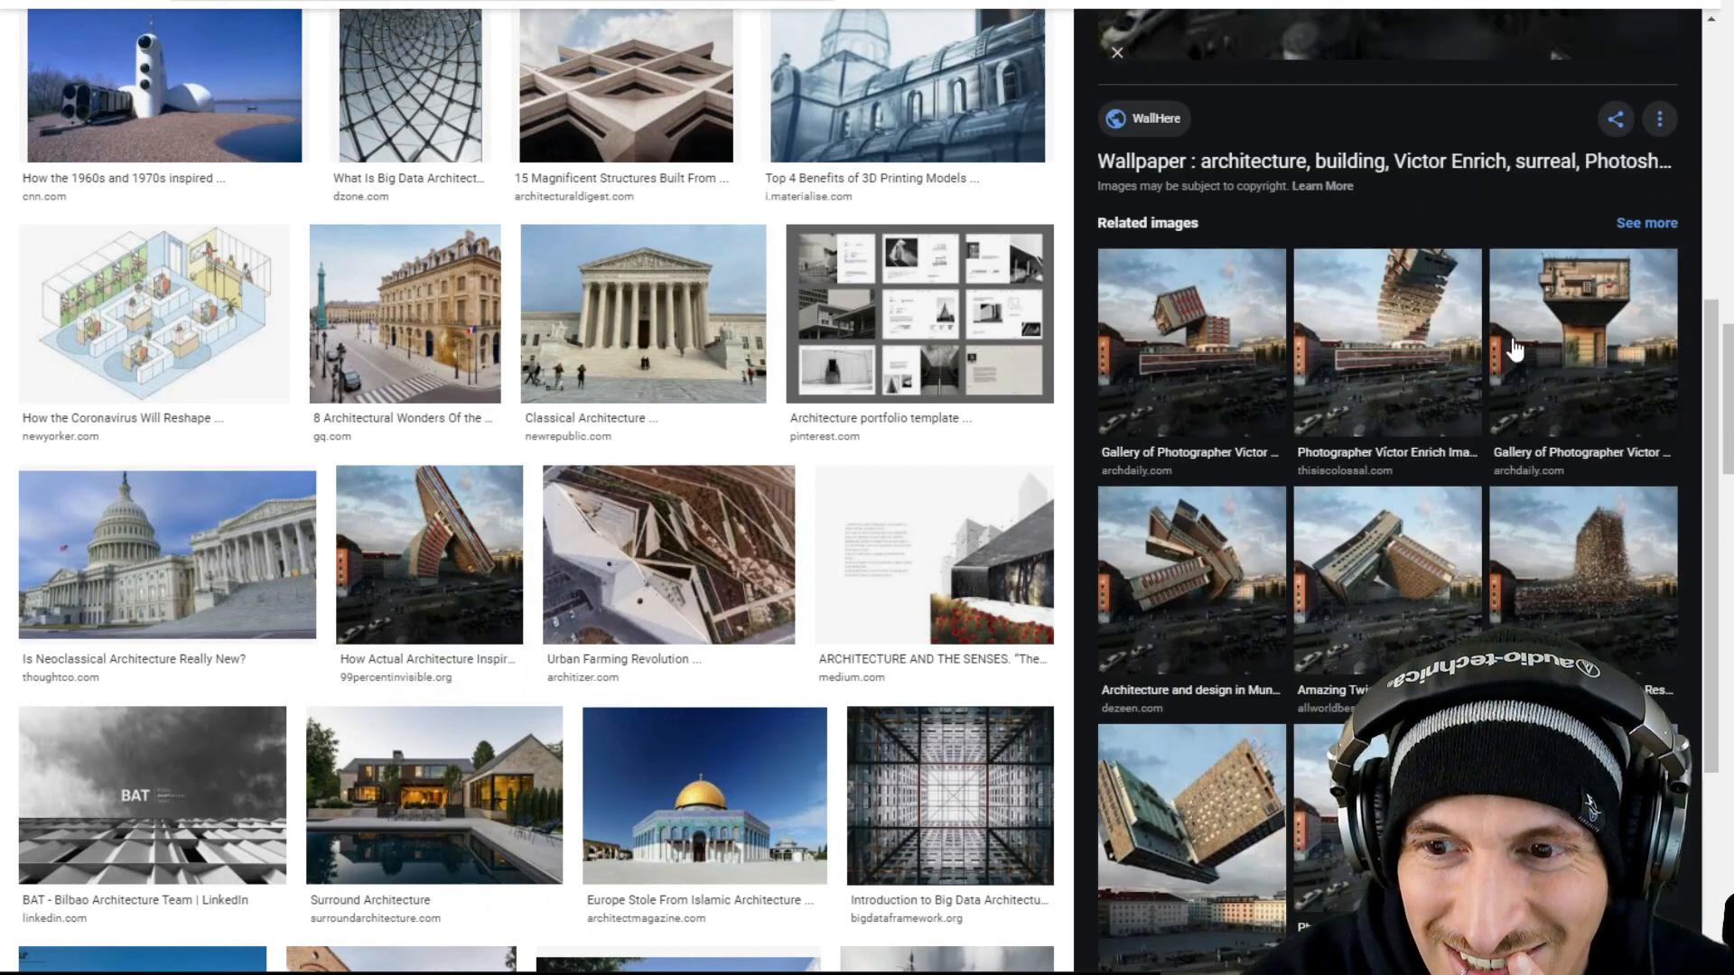
left_click(1452, 309)
scroll(1451, 333, "down", 5)
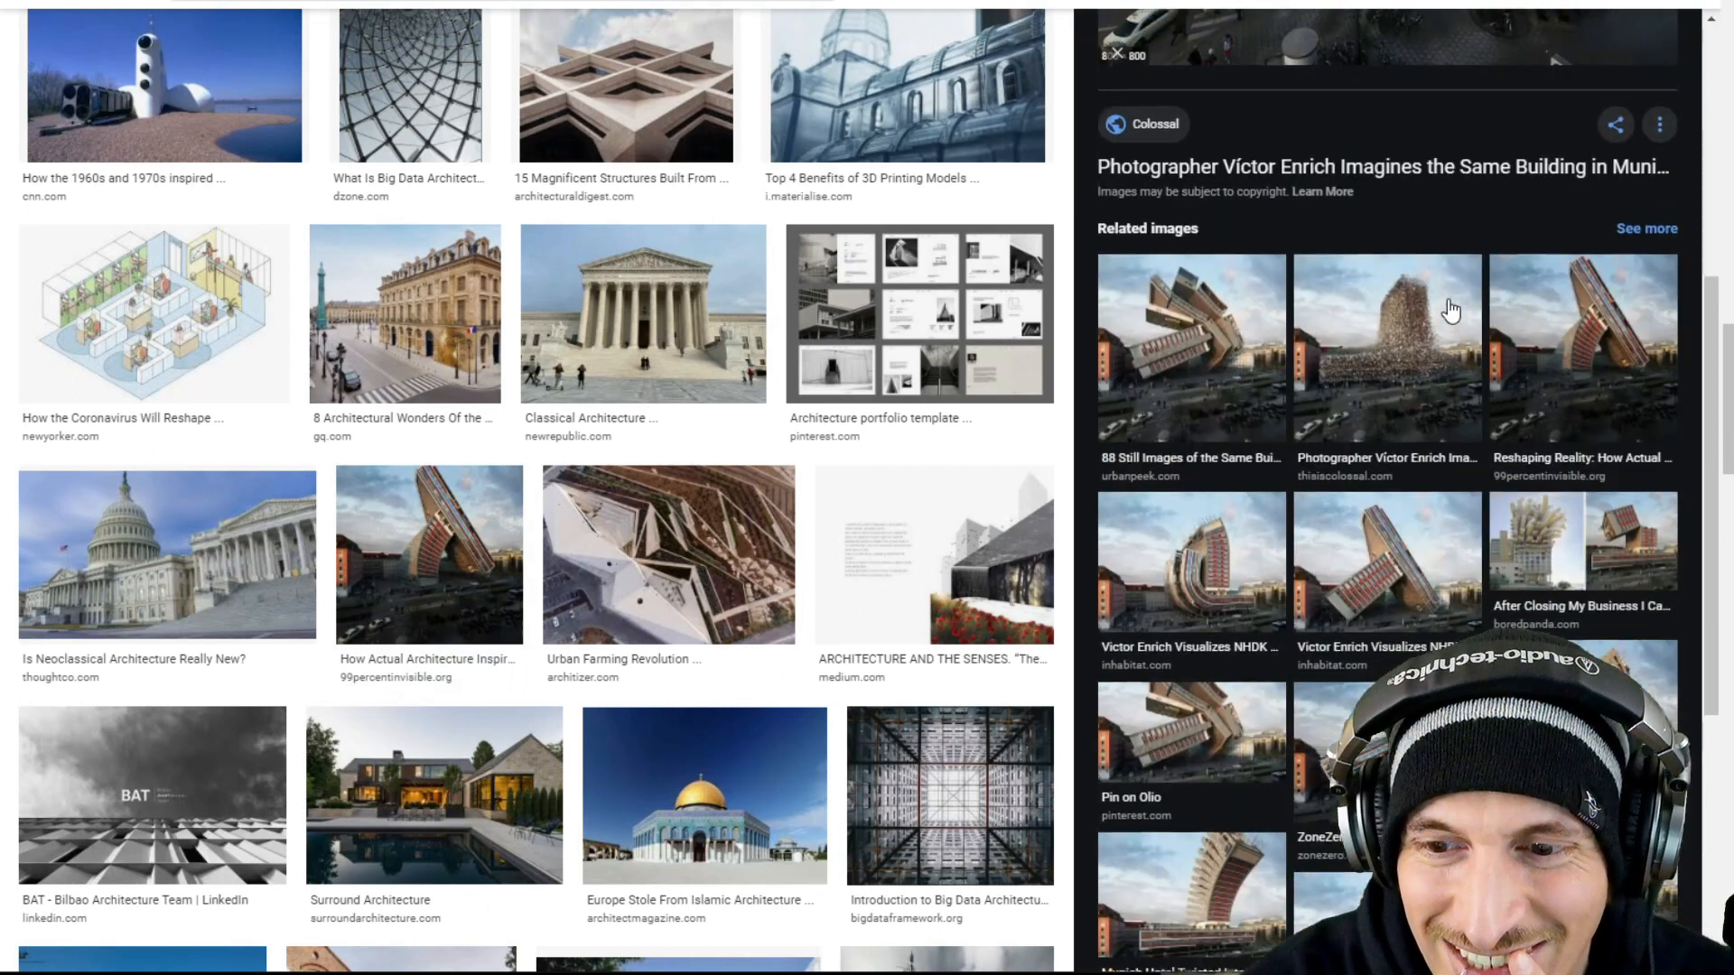
scroll(1451, 334, "down", 4)
left_click(1210, 356)
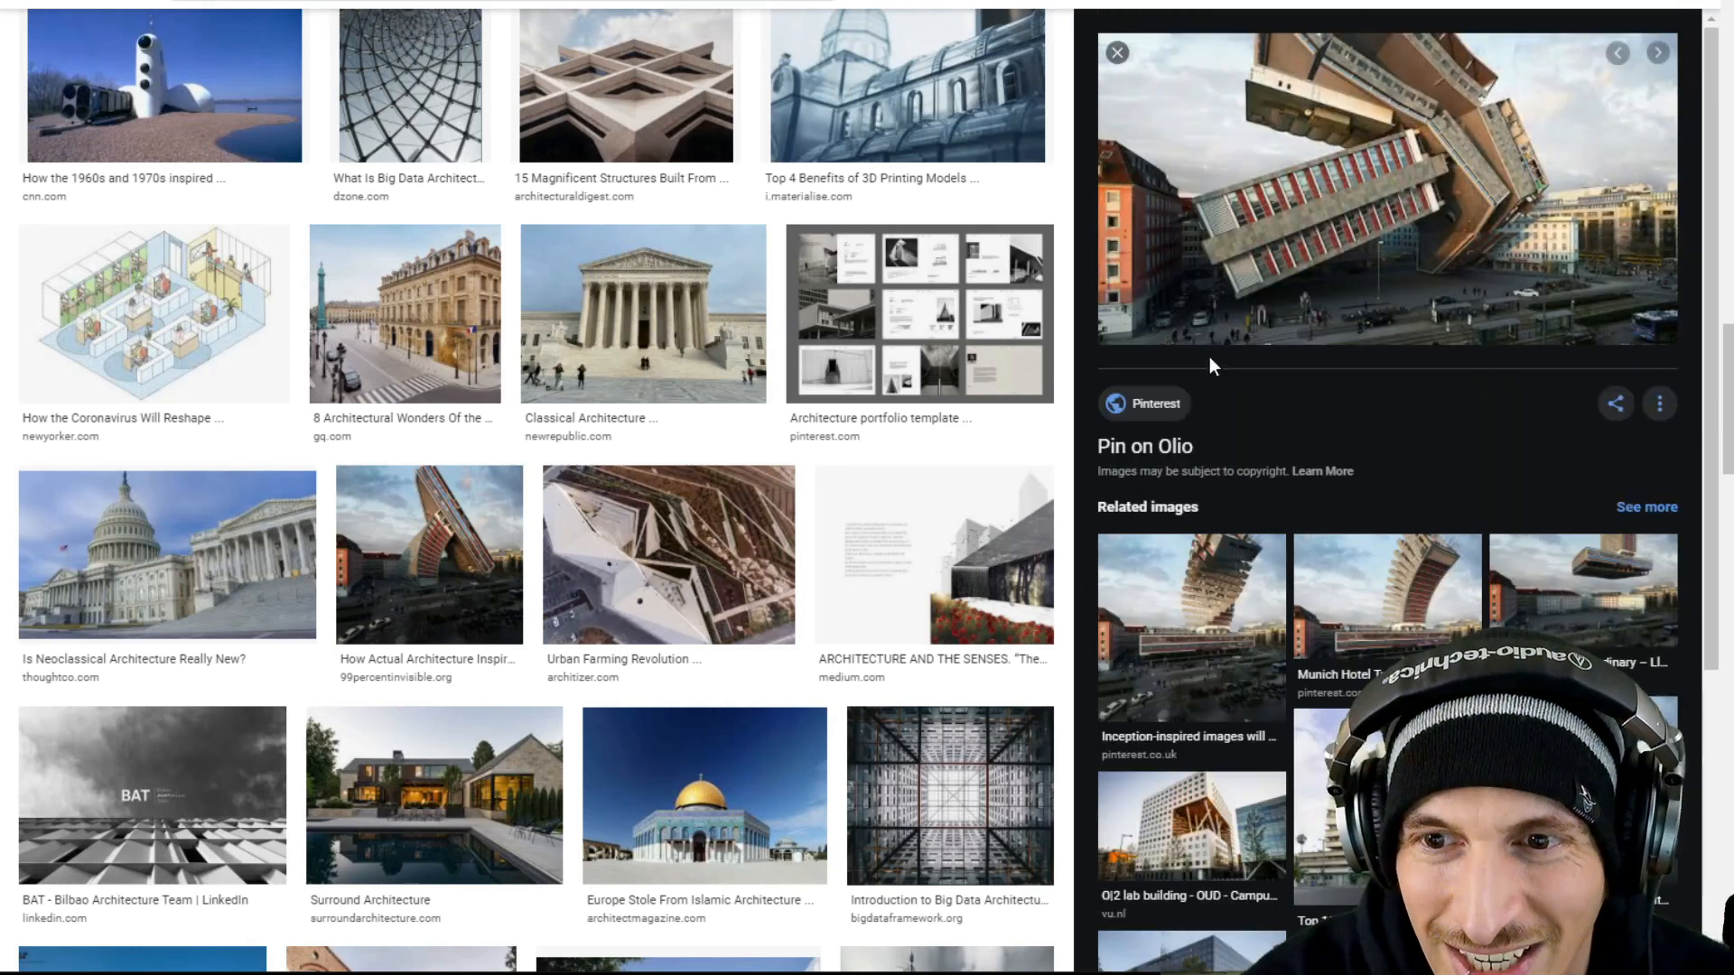
scroll(1228, 361, "down", 5)
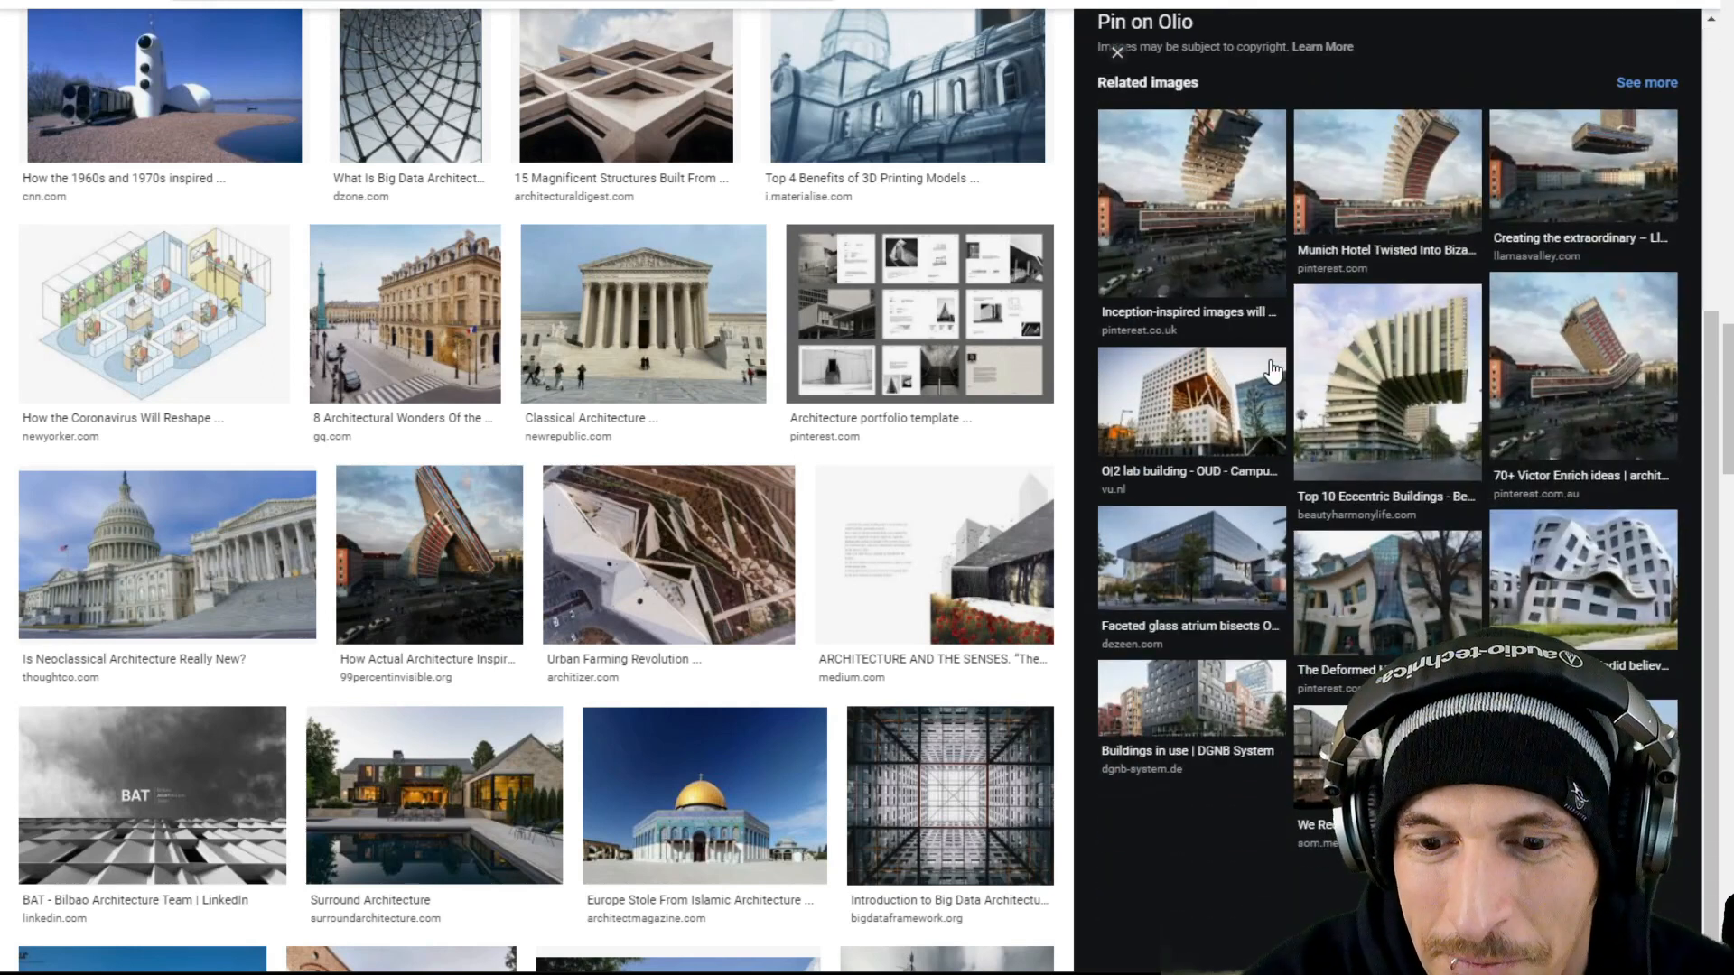
left_click(1379, 578)
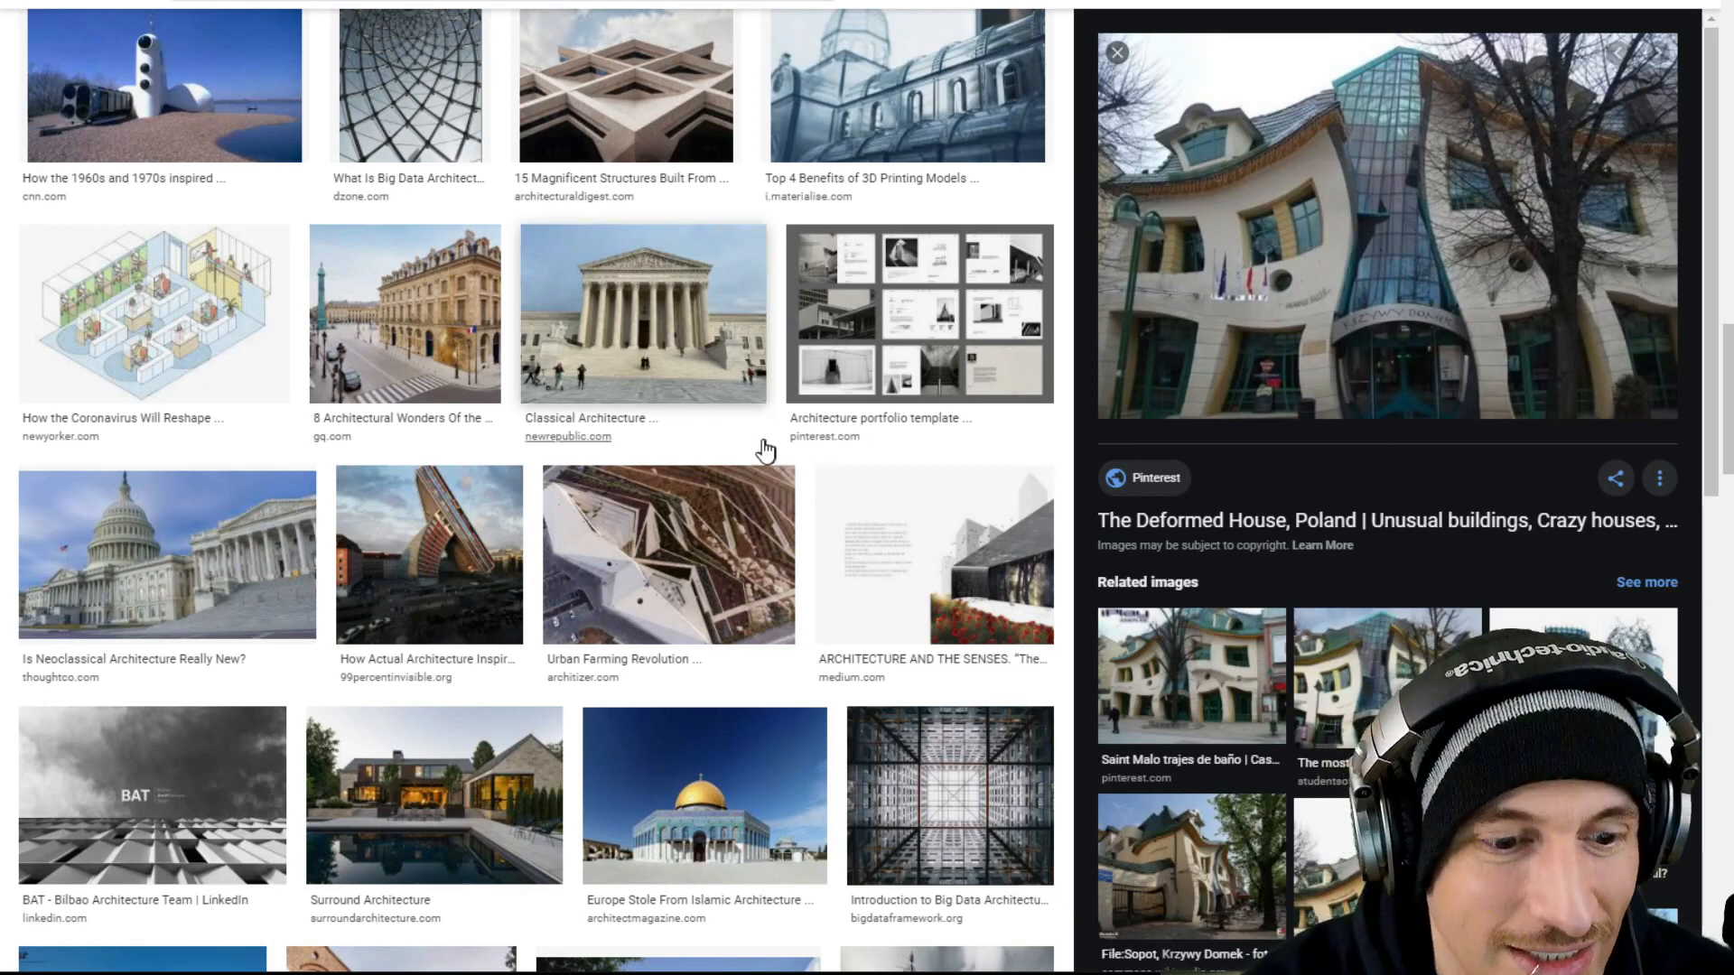
Step: Browse further through the large architecture image results for striking buildings and perspectives to use as source photos
scroll(740, 447, "down", 5)
scroll(709, 515, "down", 4)
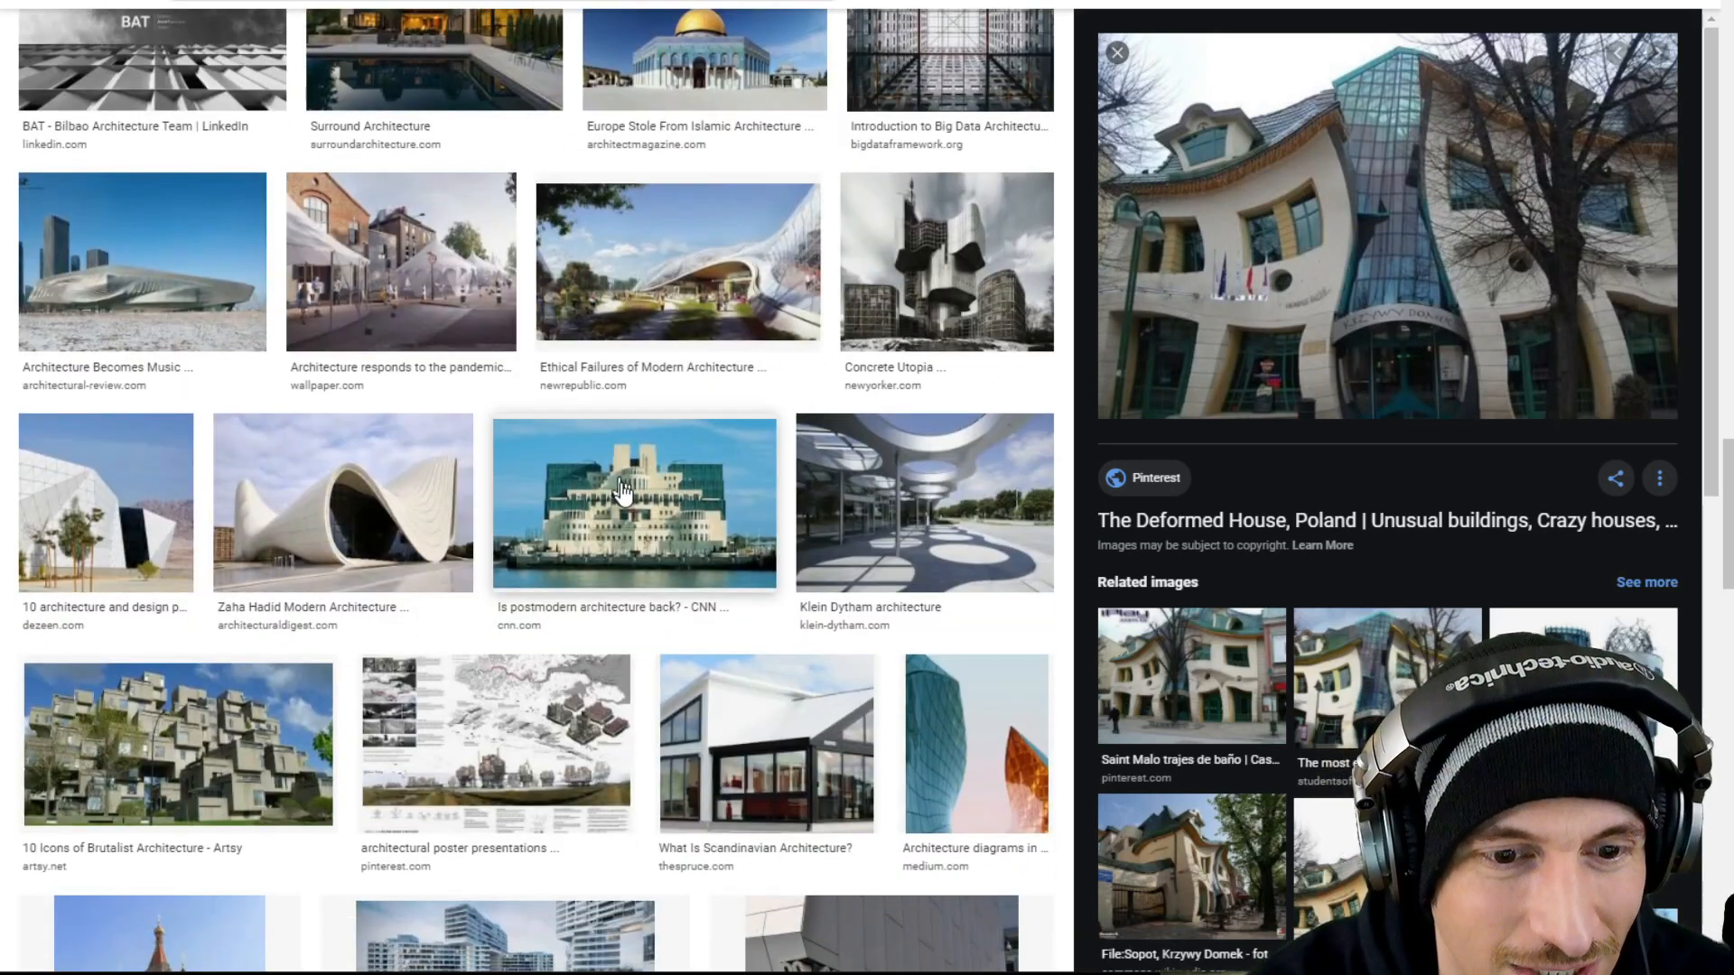
scroll(708, 496, "down", 6)
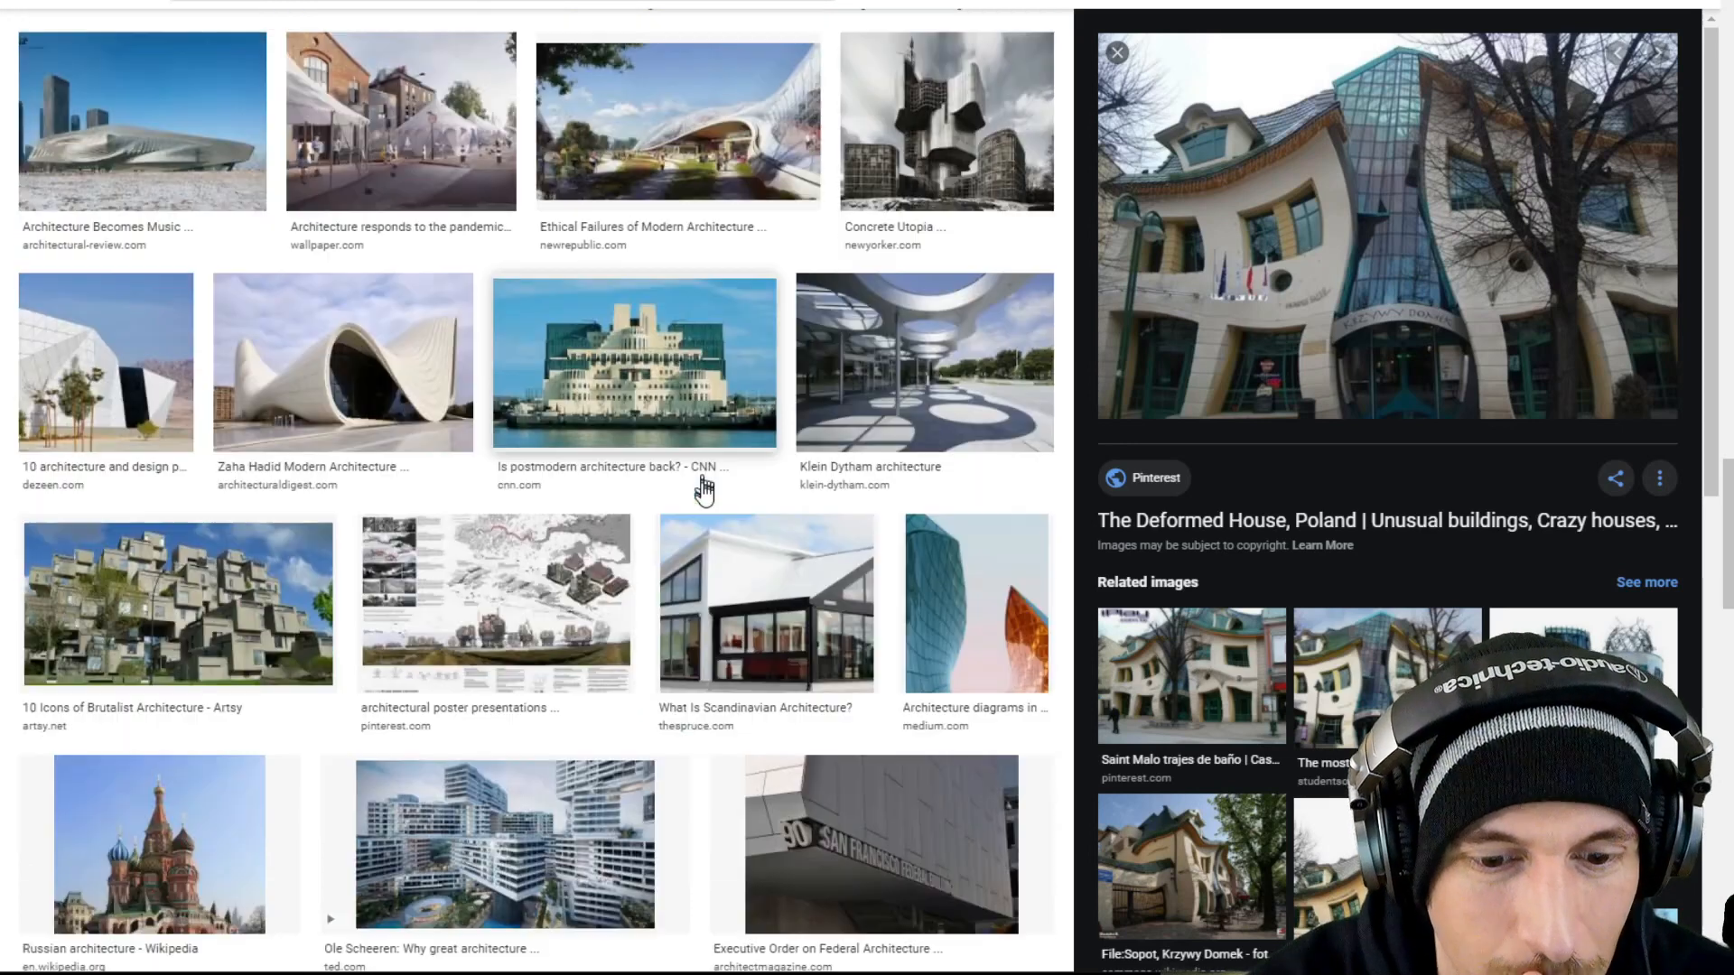
scroll(677, 501, "down", 5)
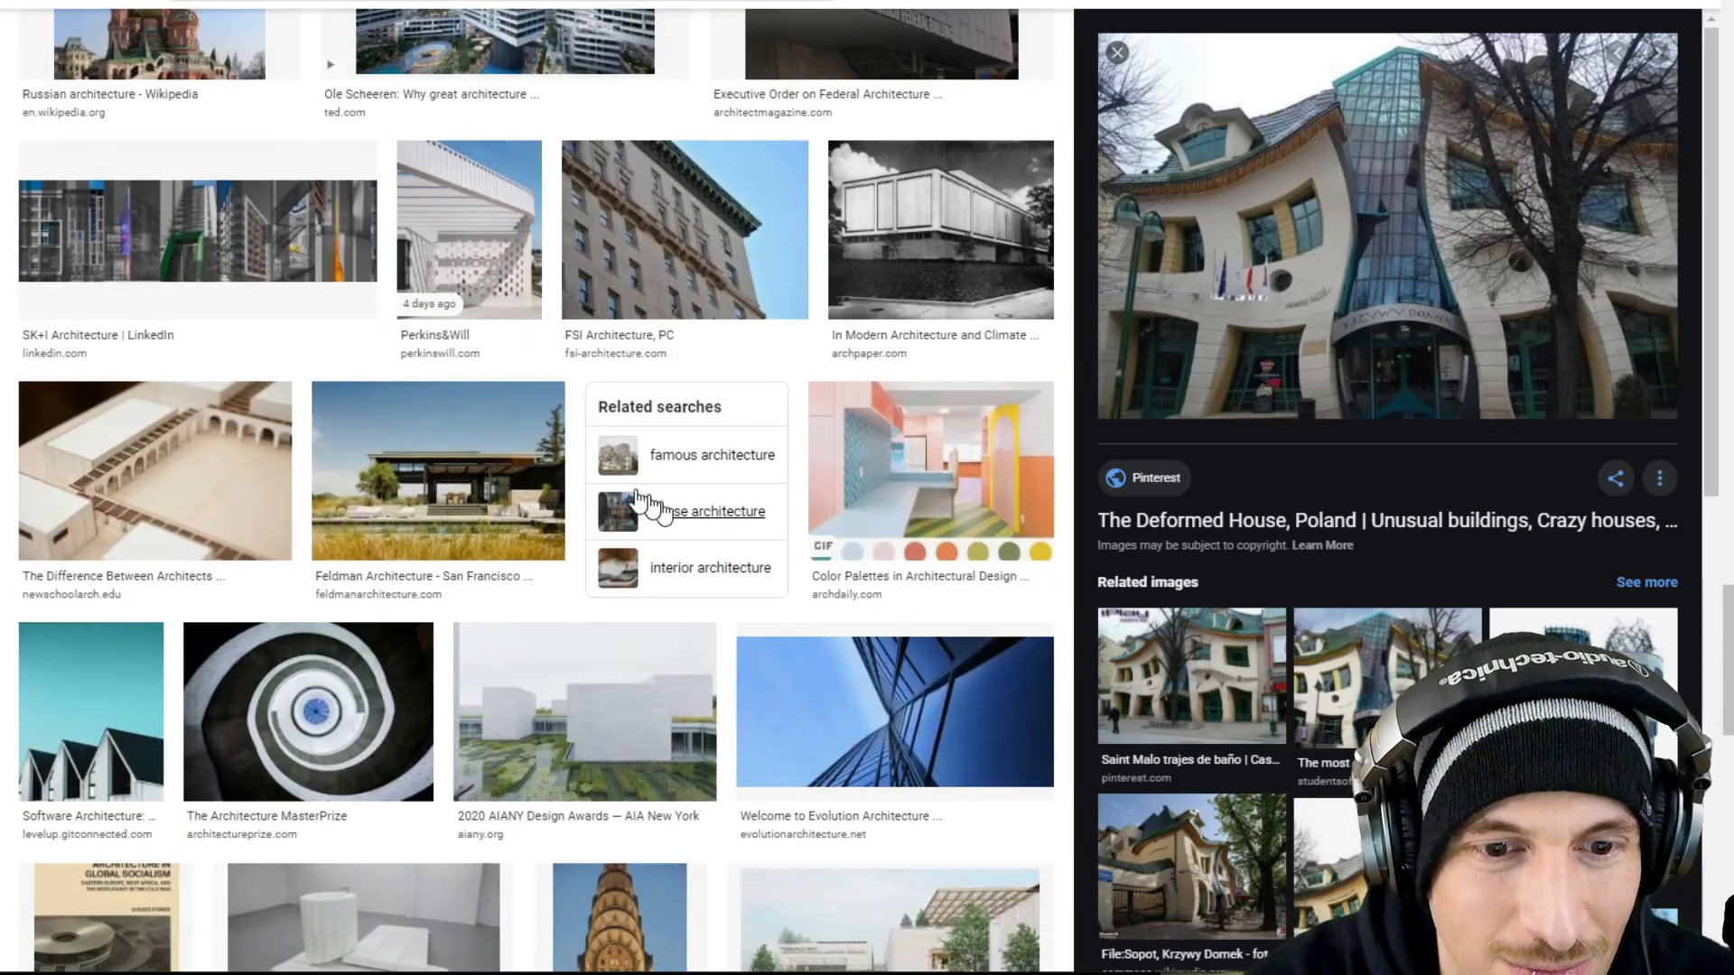
scroll(691, 415, "down", 4)
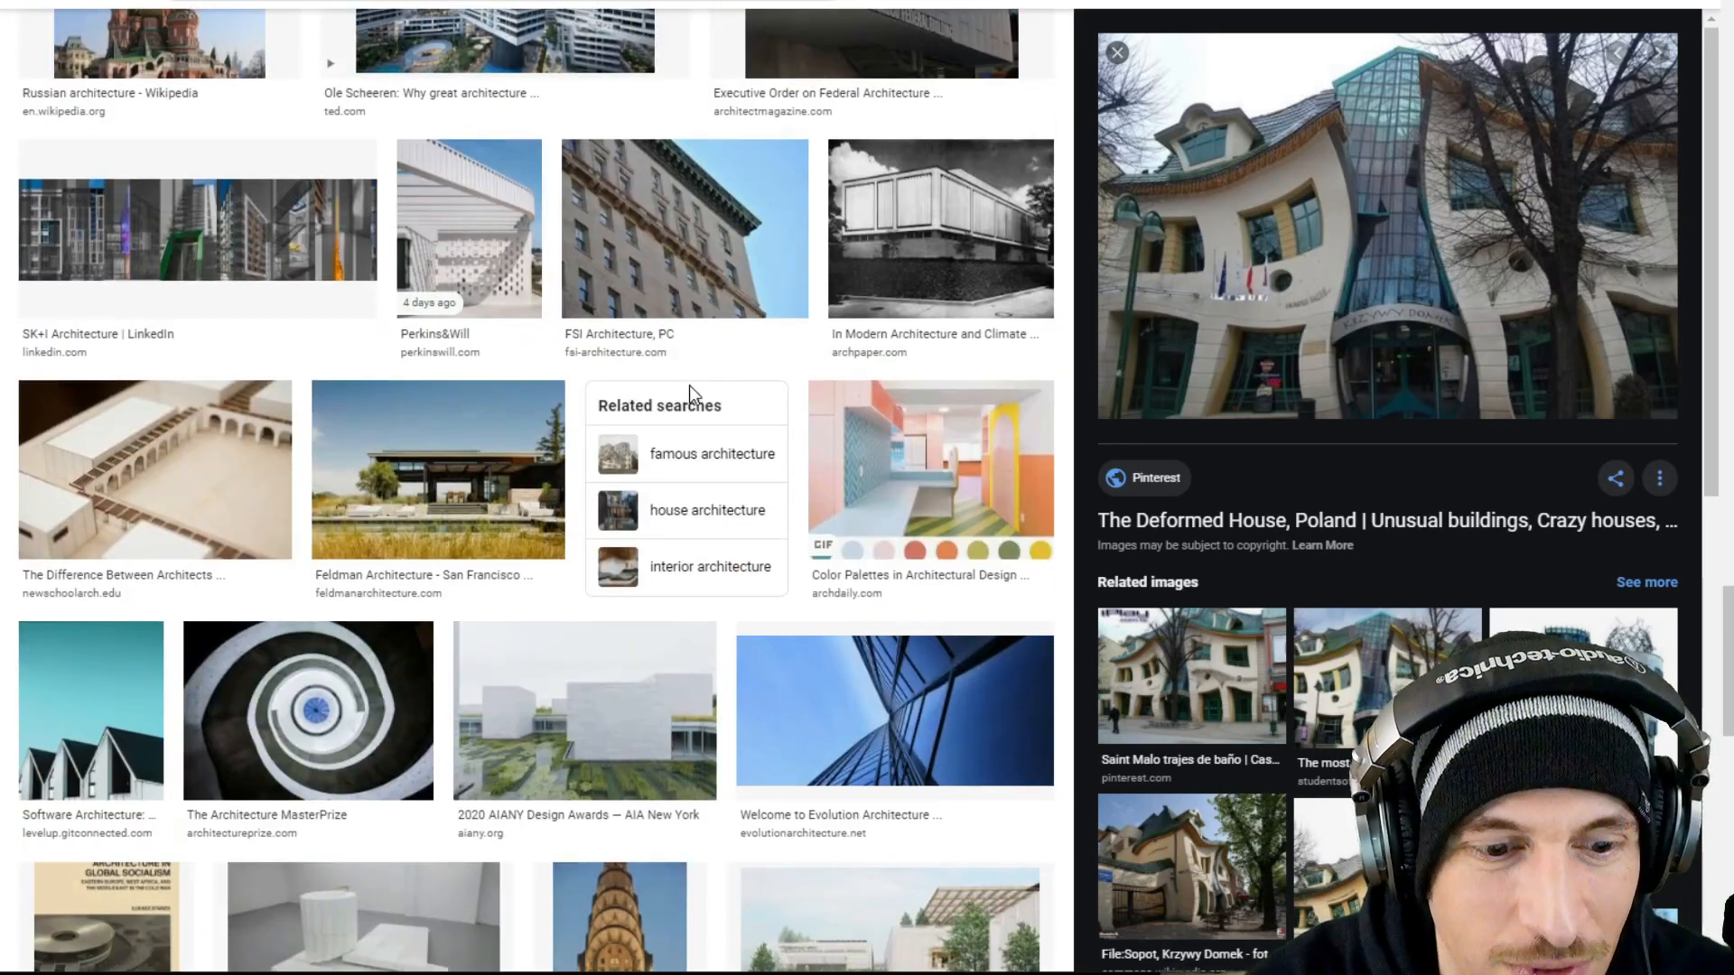
scroll(688, 415, "down", 6)
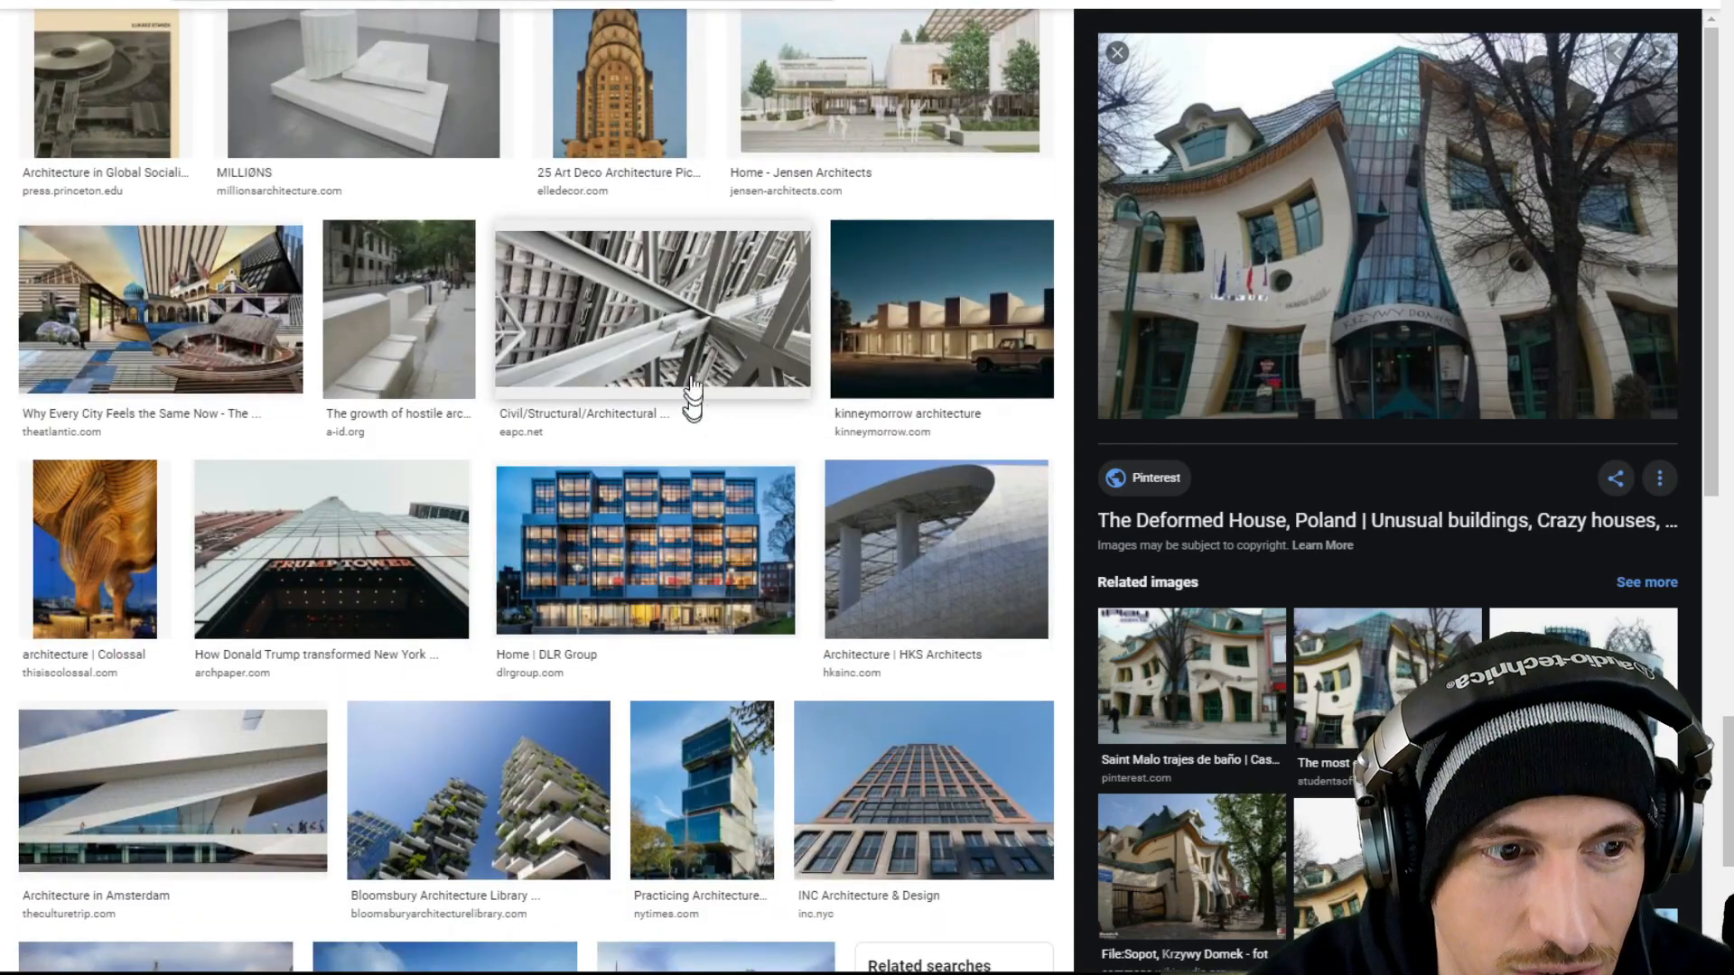
scroll(657, 352, "down", 12)
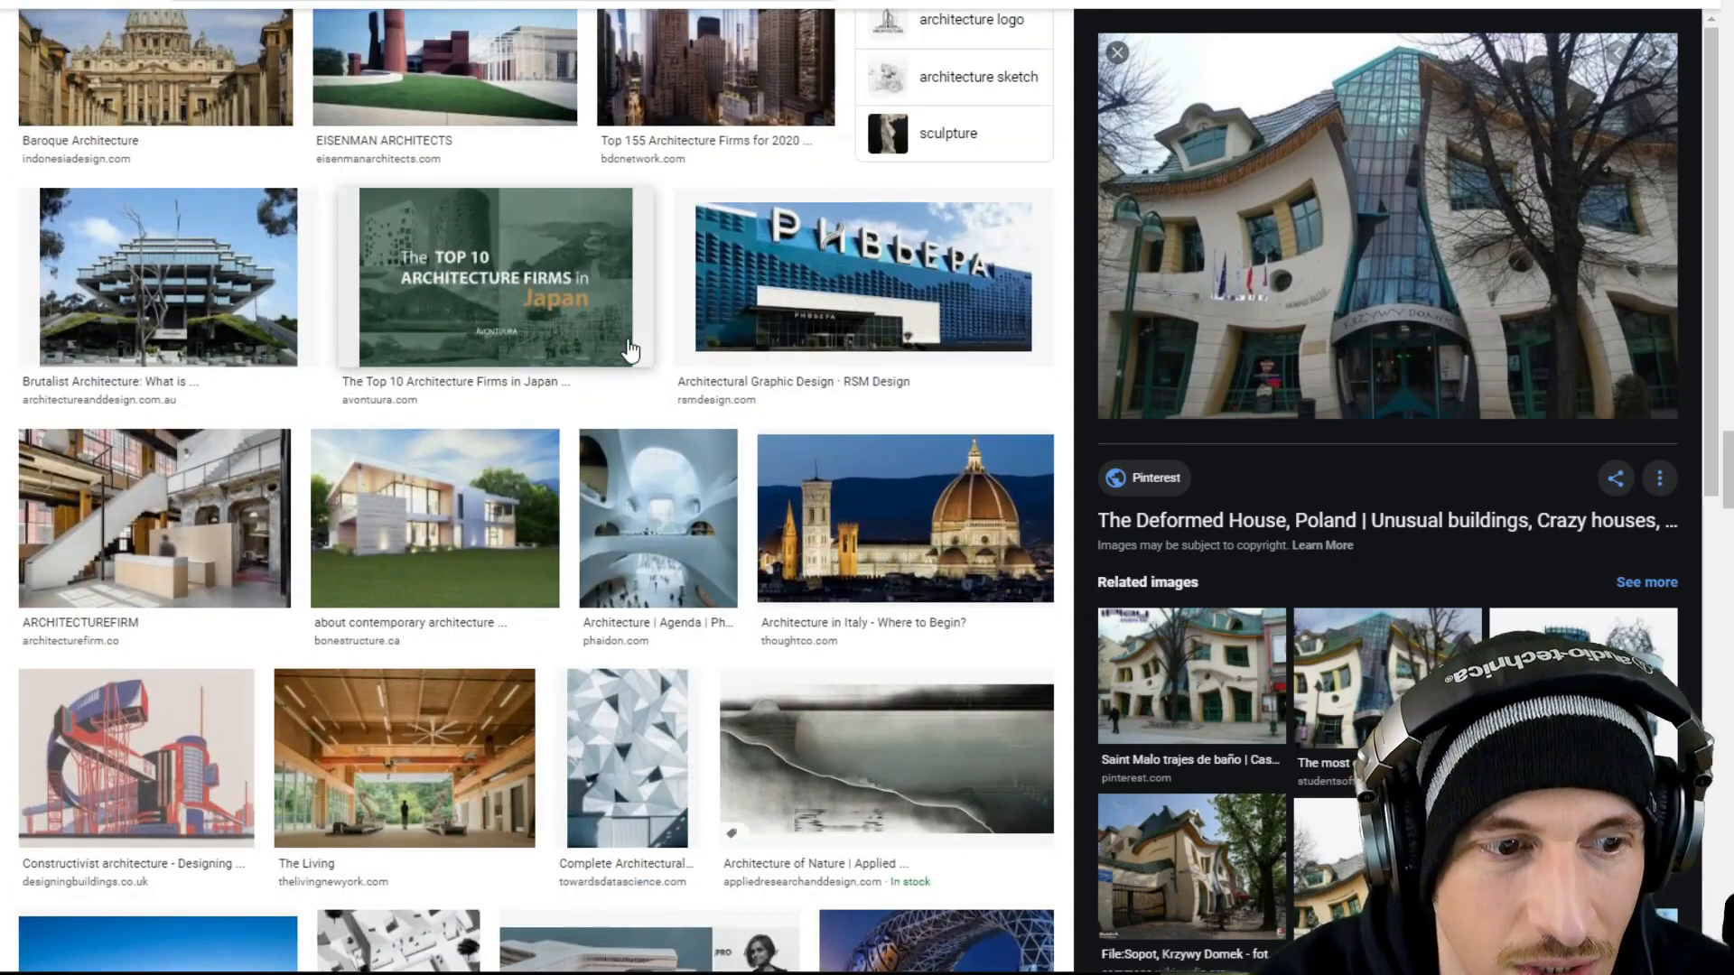
scroll(632, 283, "down", 1)
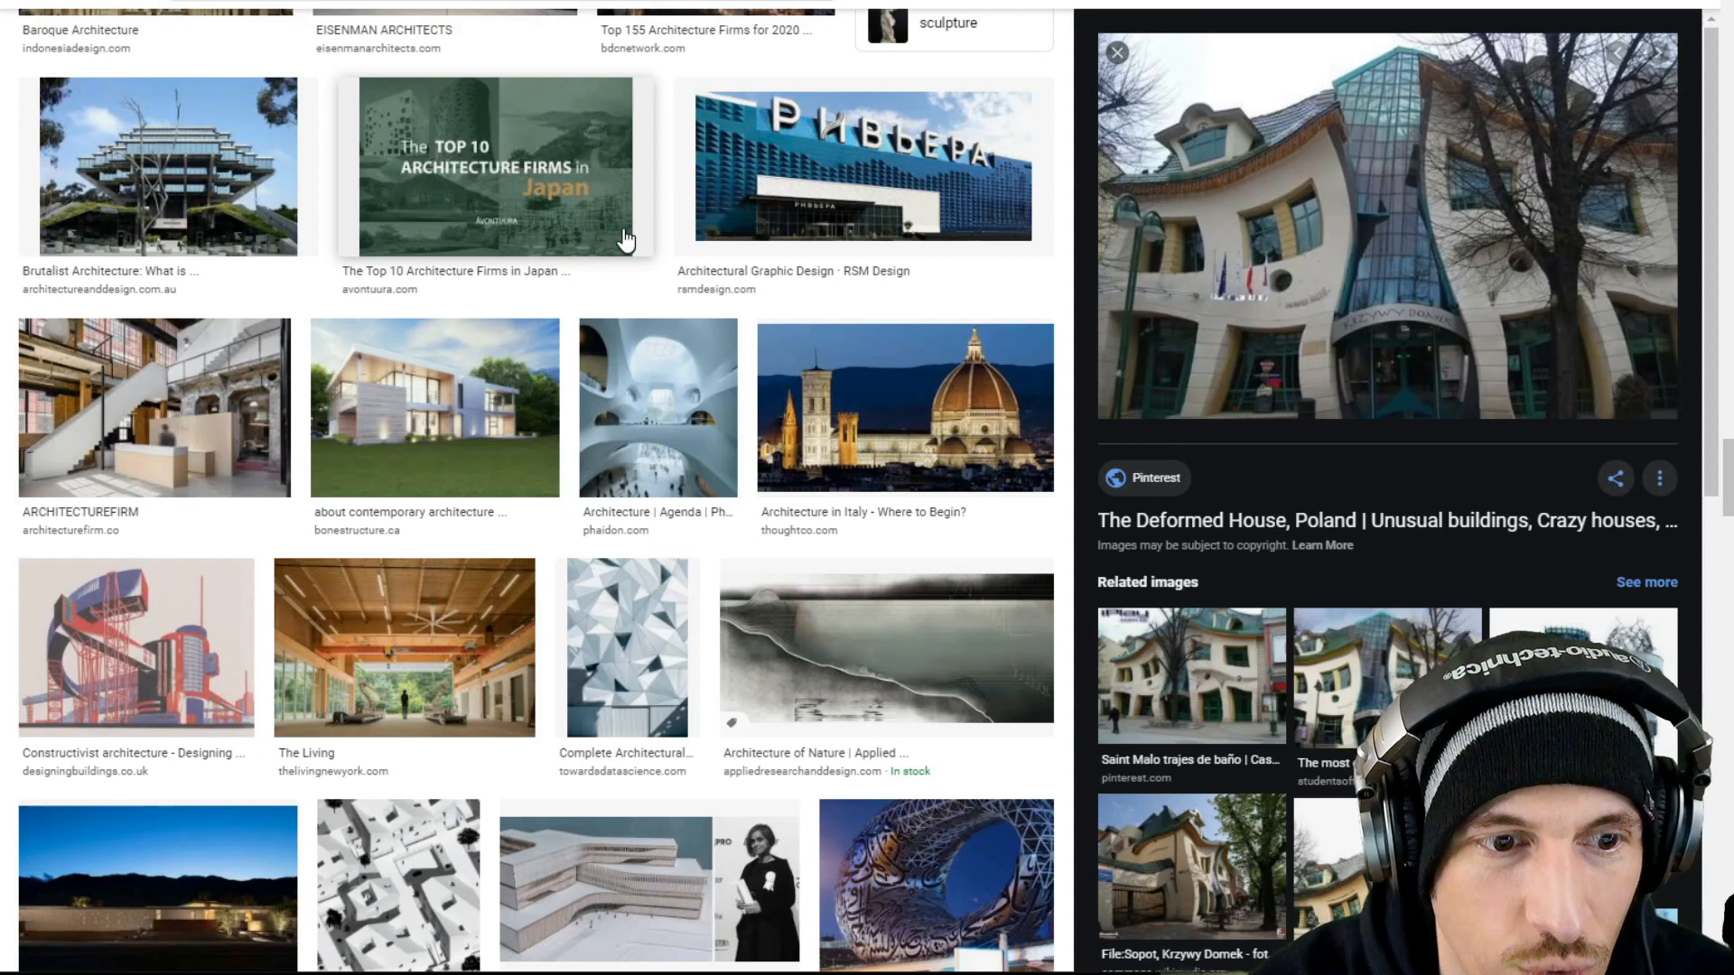
scroll(628, 239, "down", 4)
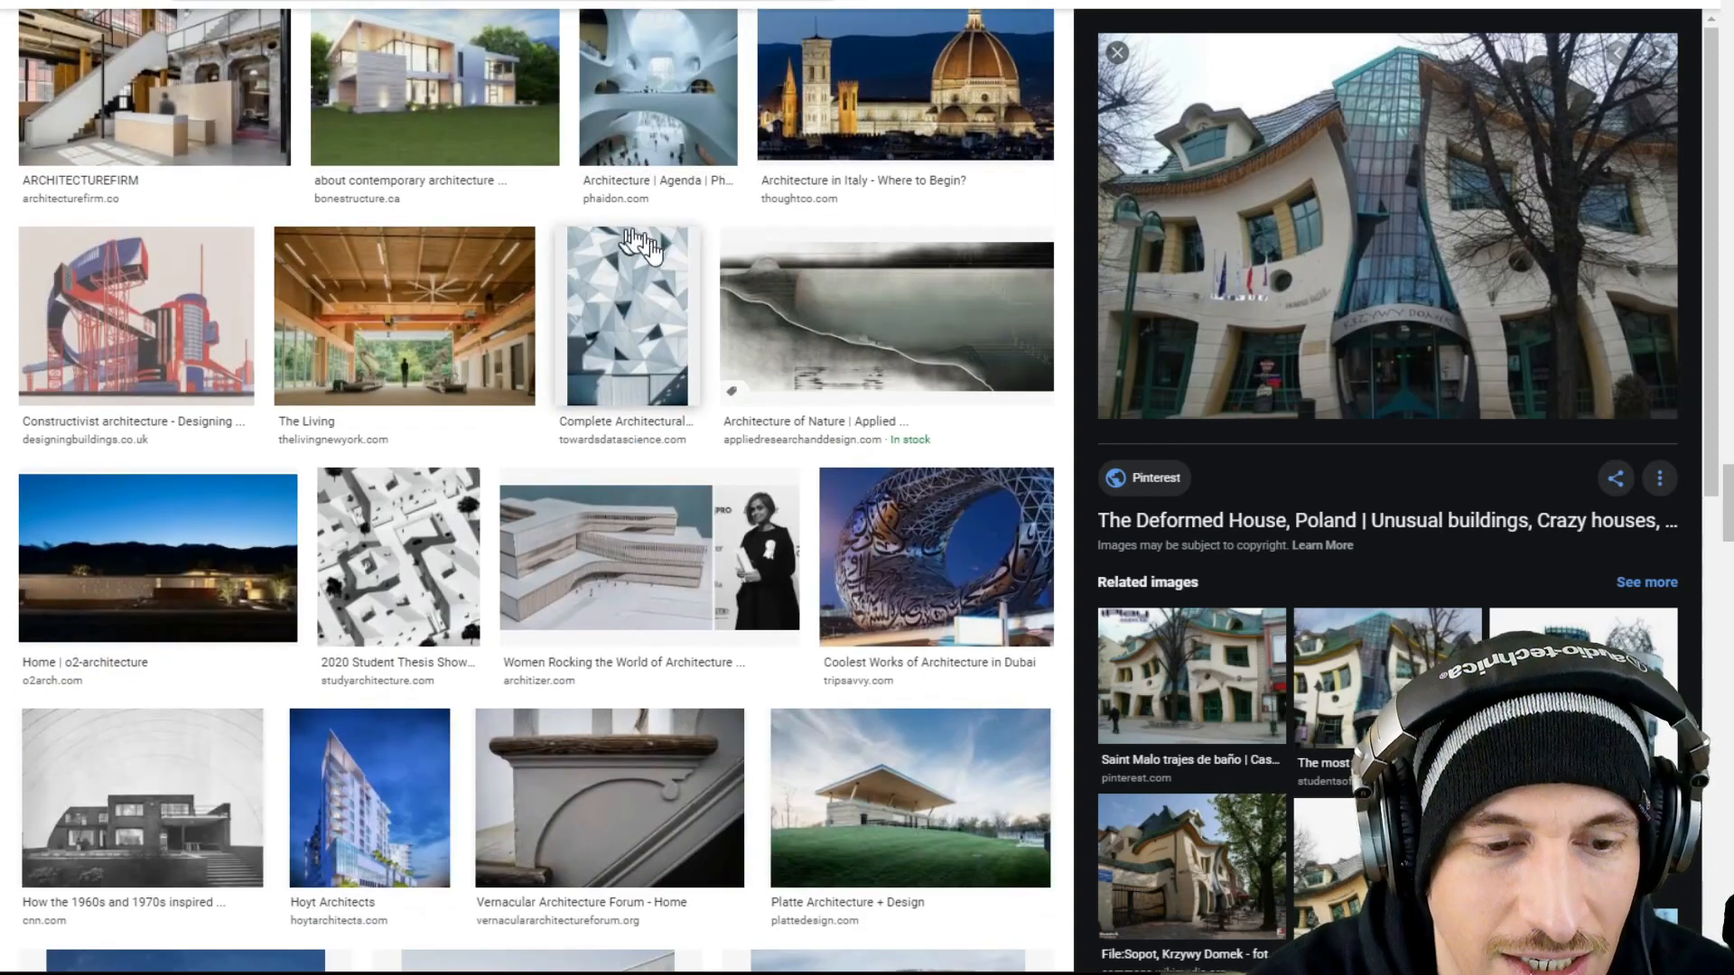
scroll(702, 386, "down", 5)
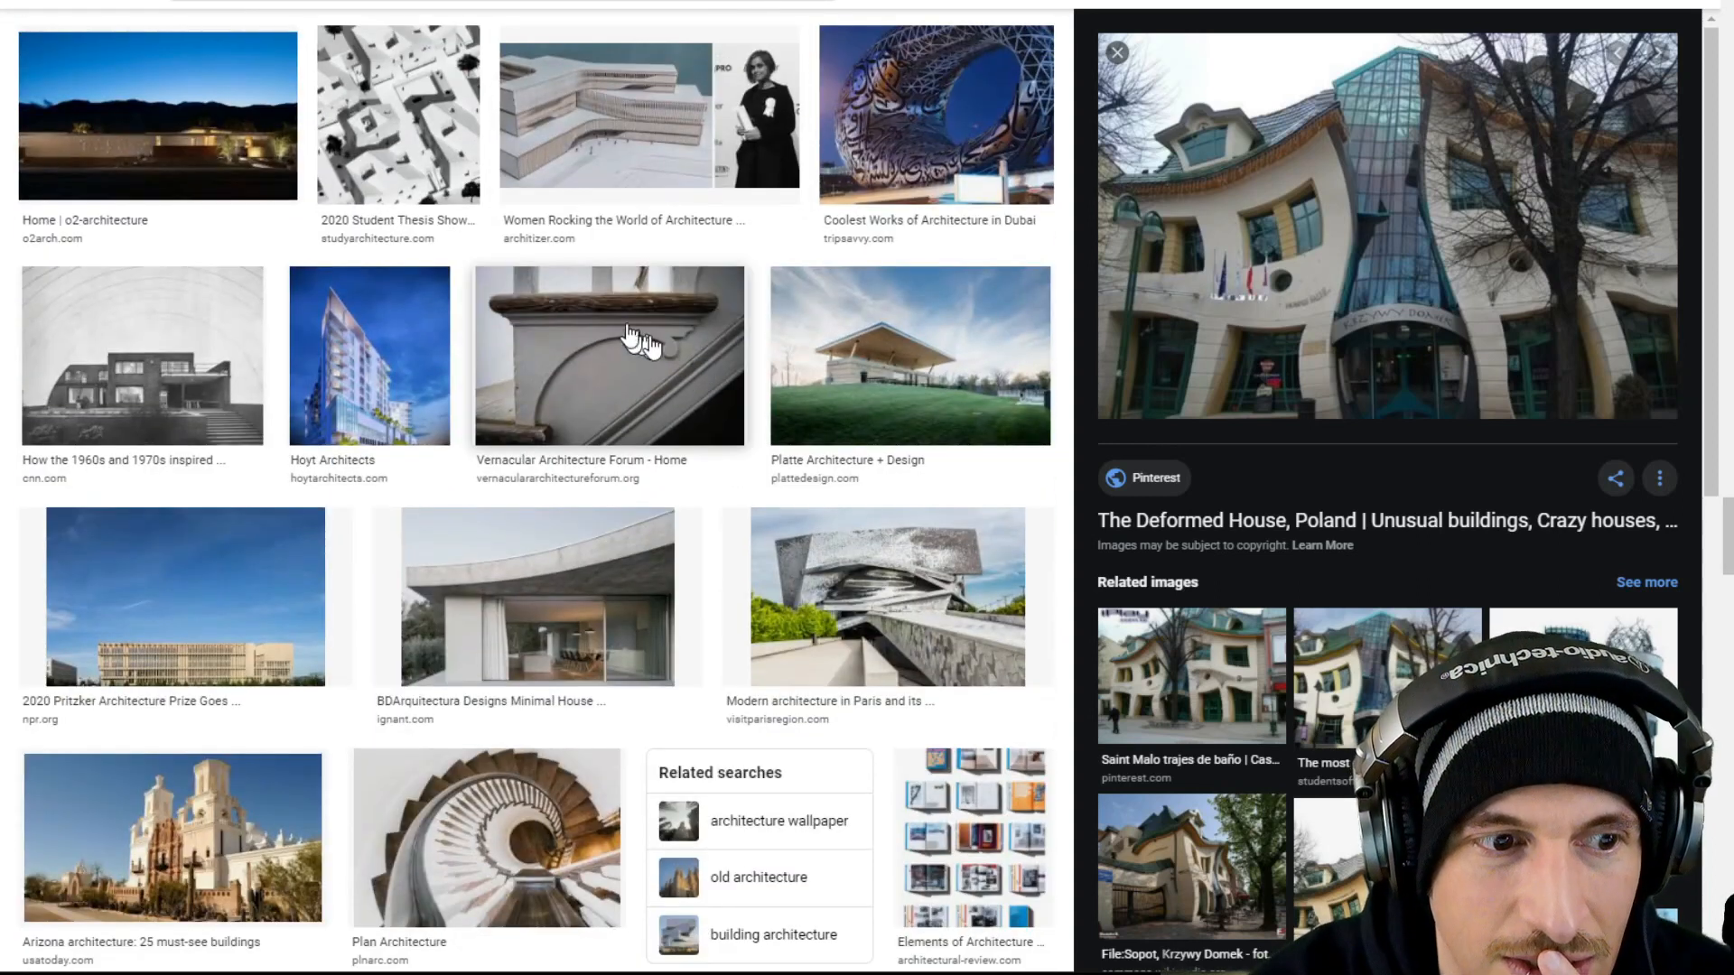
scroll(623, 329, "down", 2)
scroll(615, 325, "down", 12)
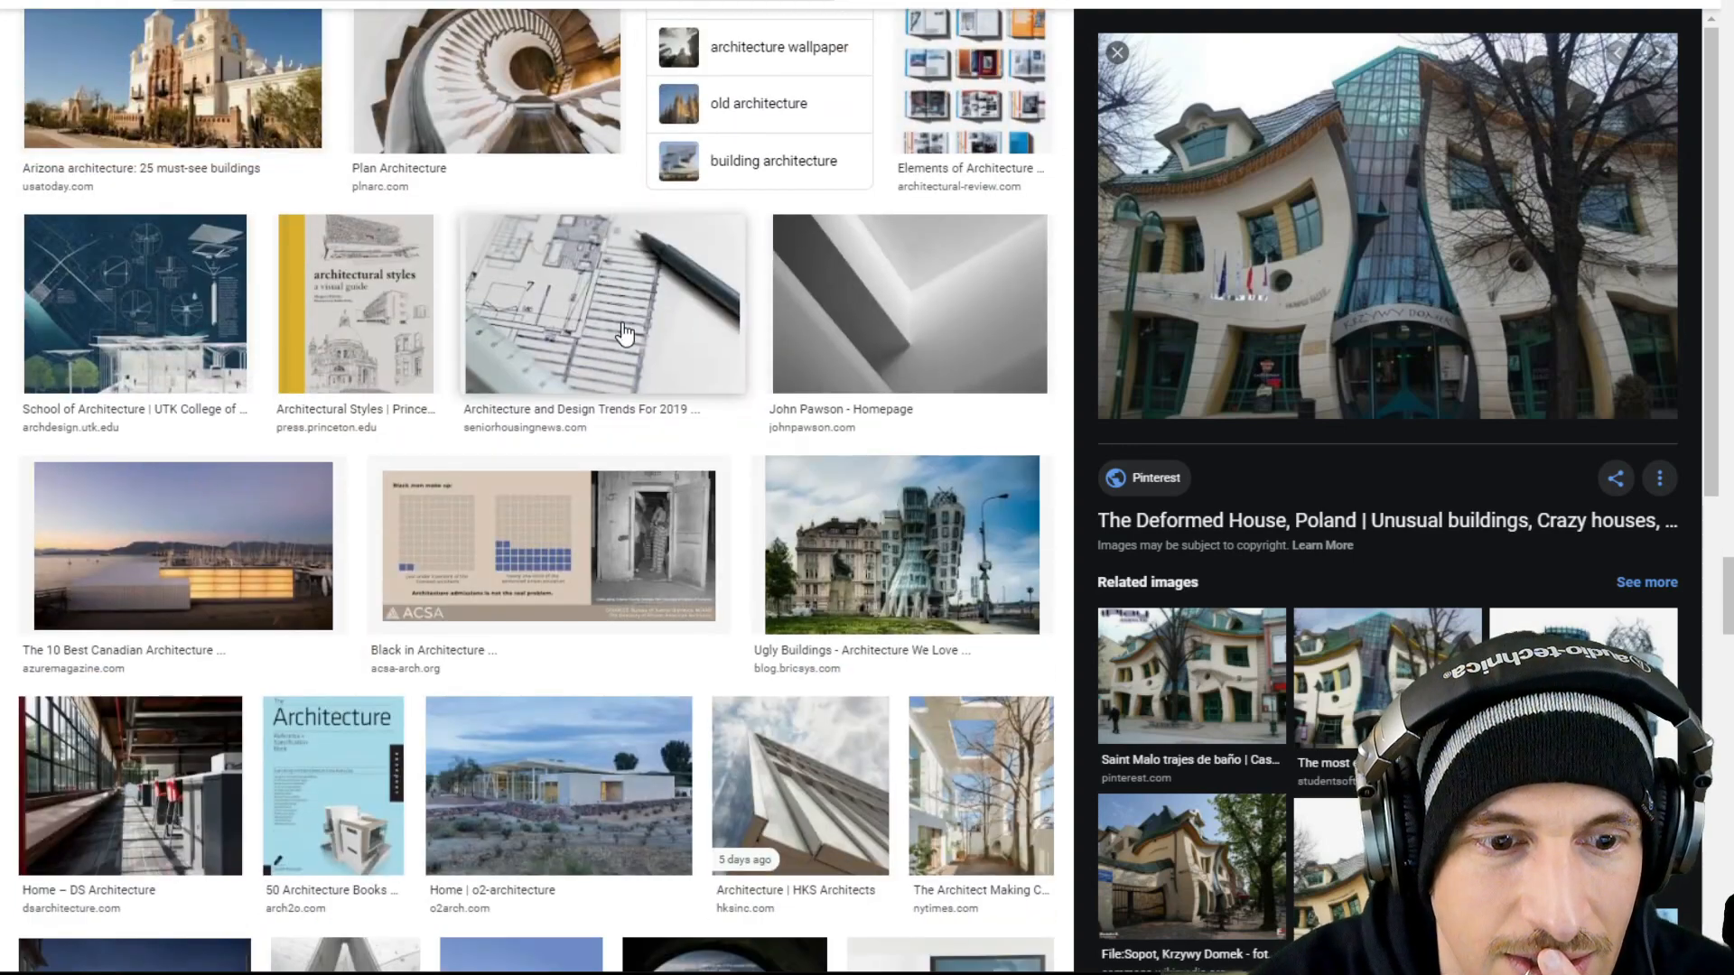
scroll(643, 351, "down", 10)
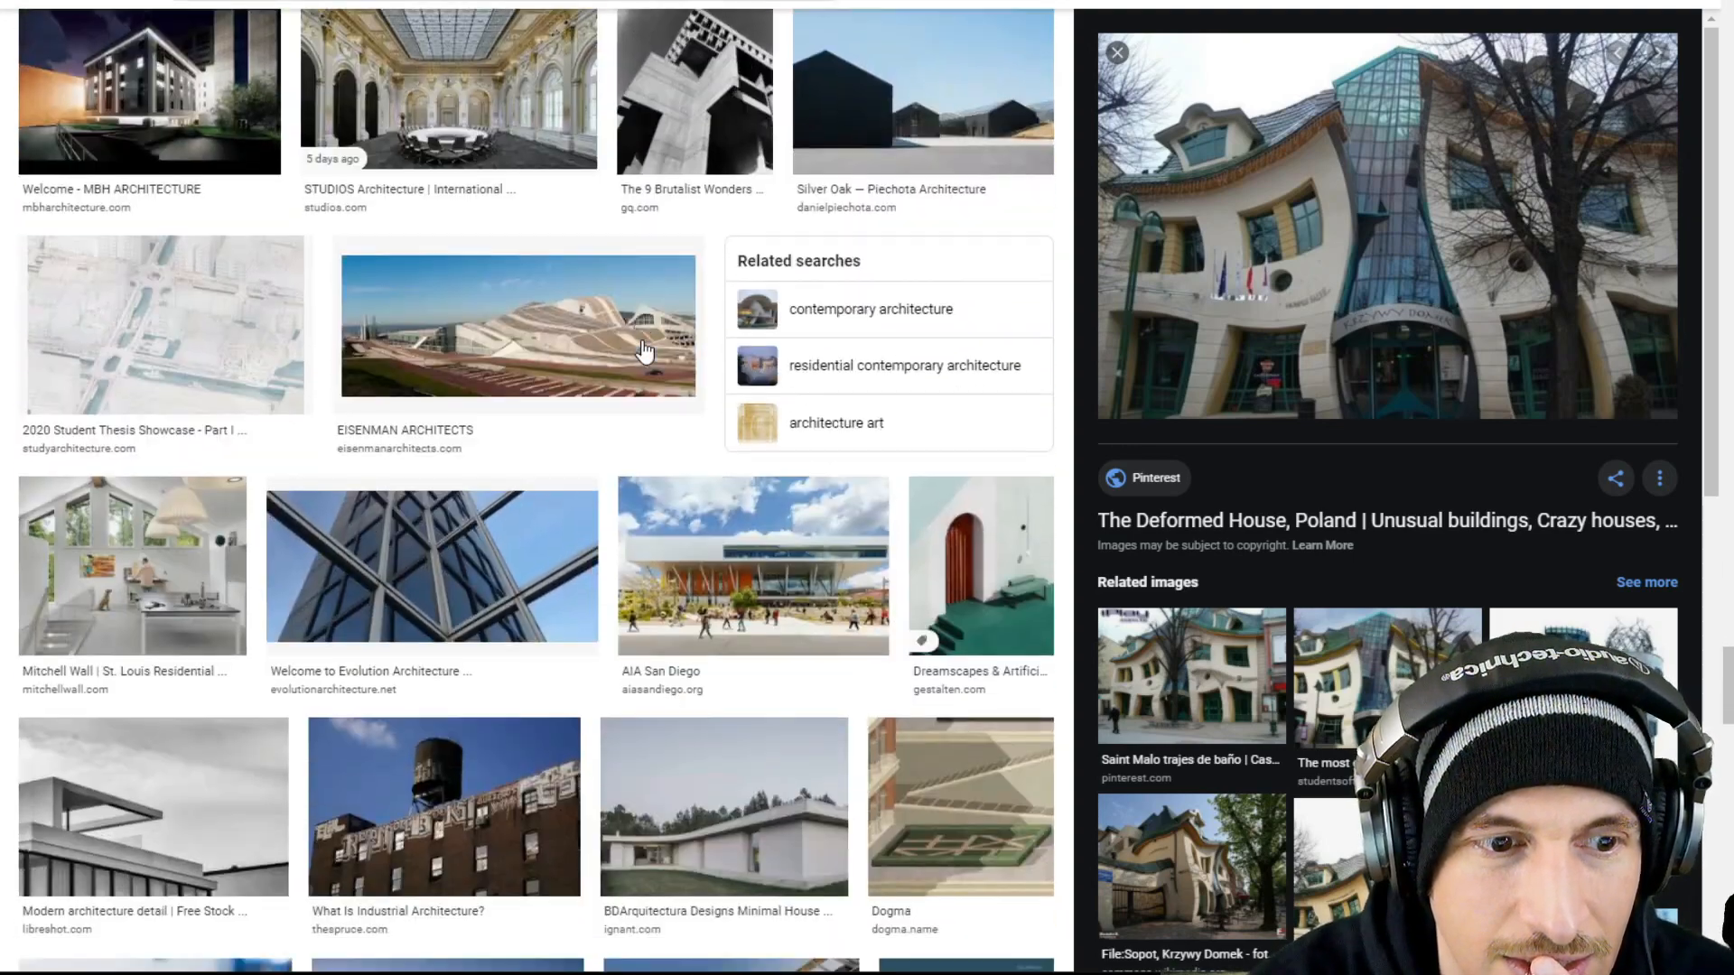
scroll(645, 356, "down", 10)
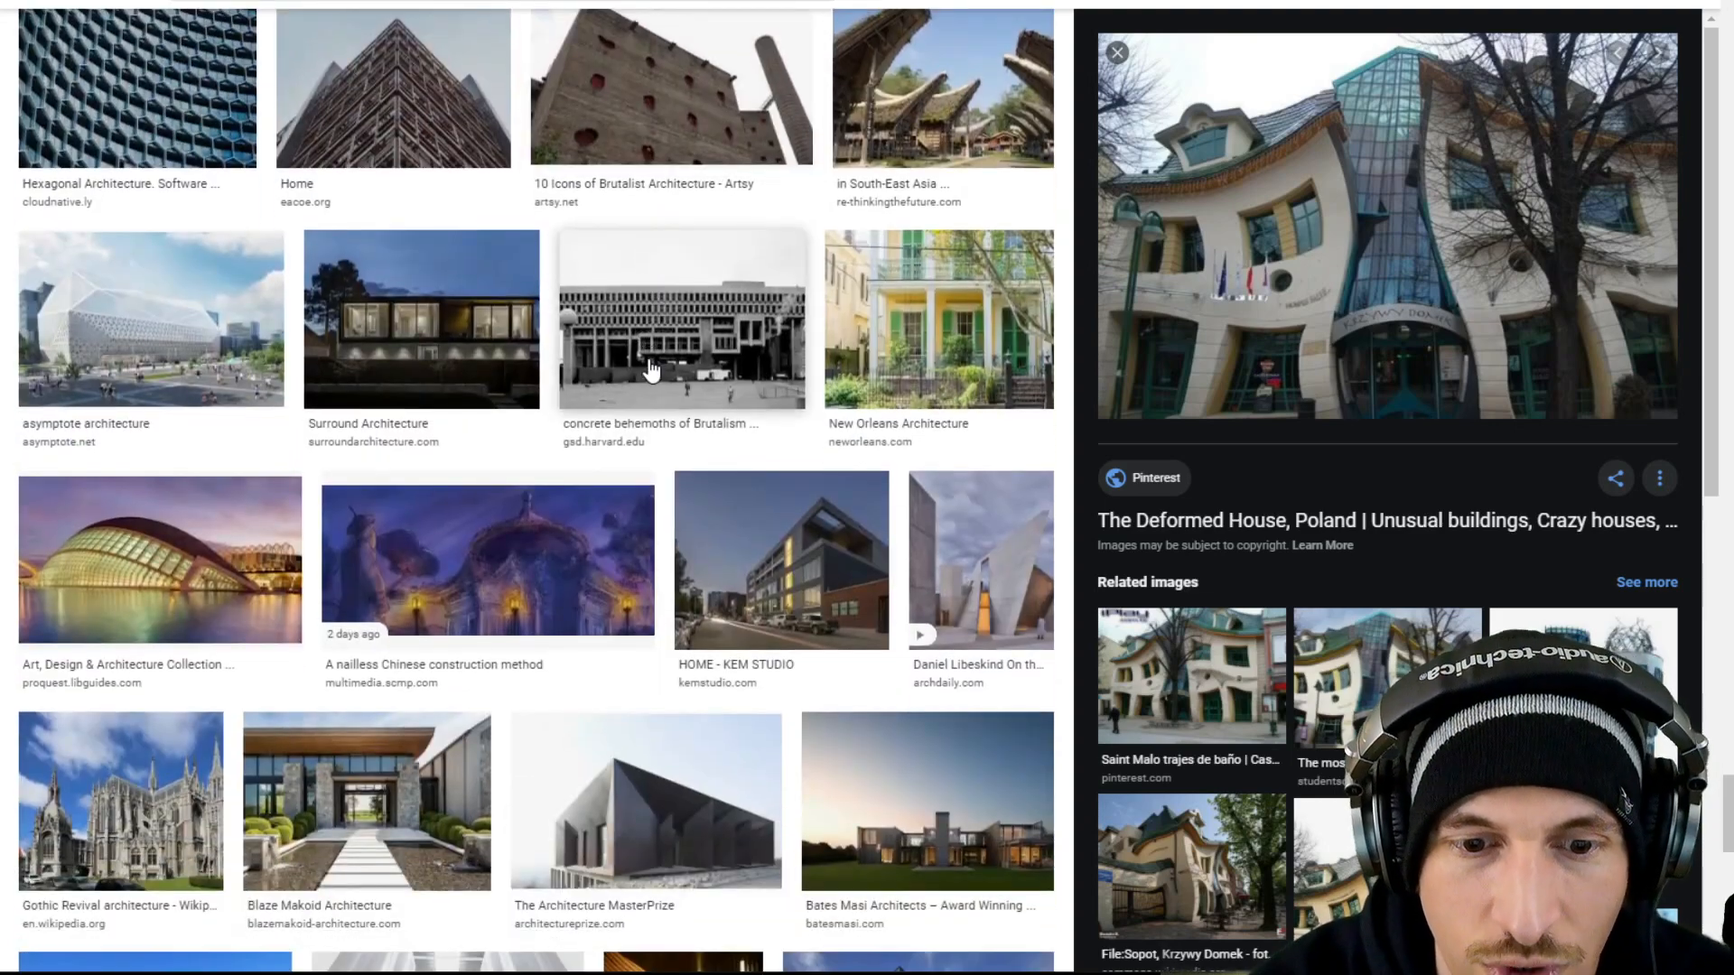
scroll(645, 375, "down", 6)
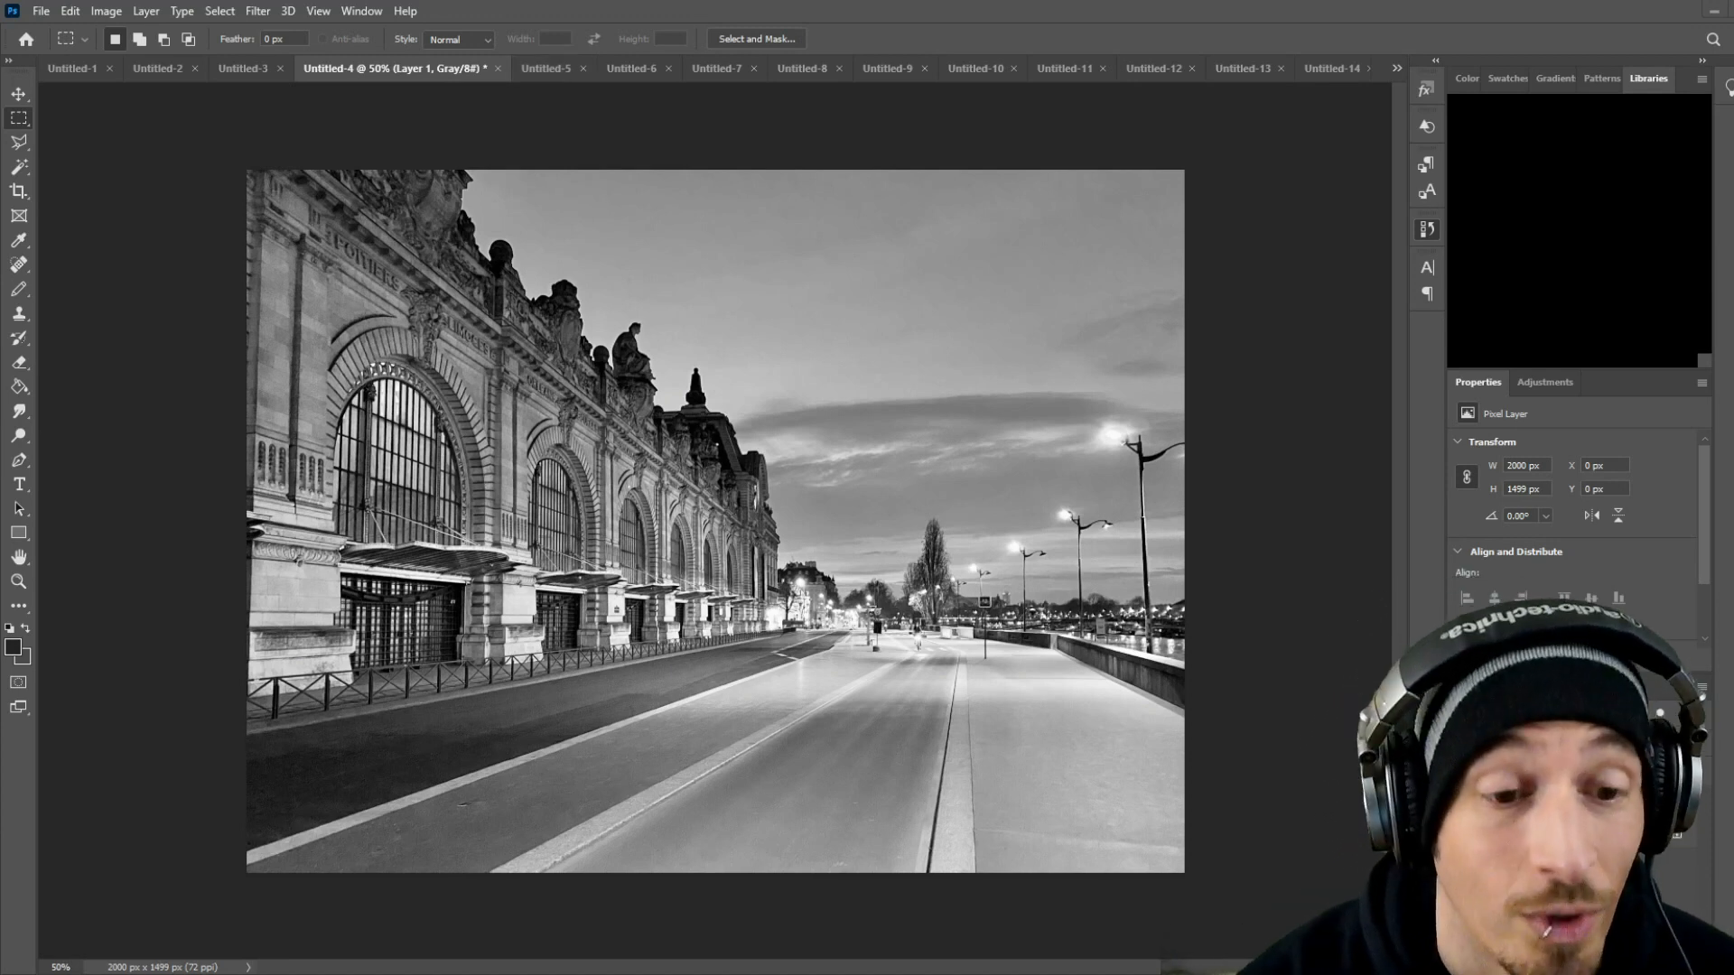
Step: In Photoshop, review the collected city and architecture photos in the open documents Untitled-5 through Untitled-14, comparing their perspectives and subjects
left_click(556, 73)
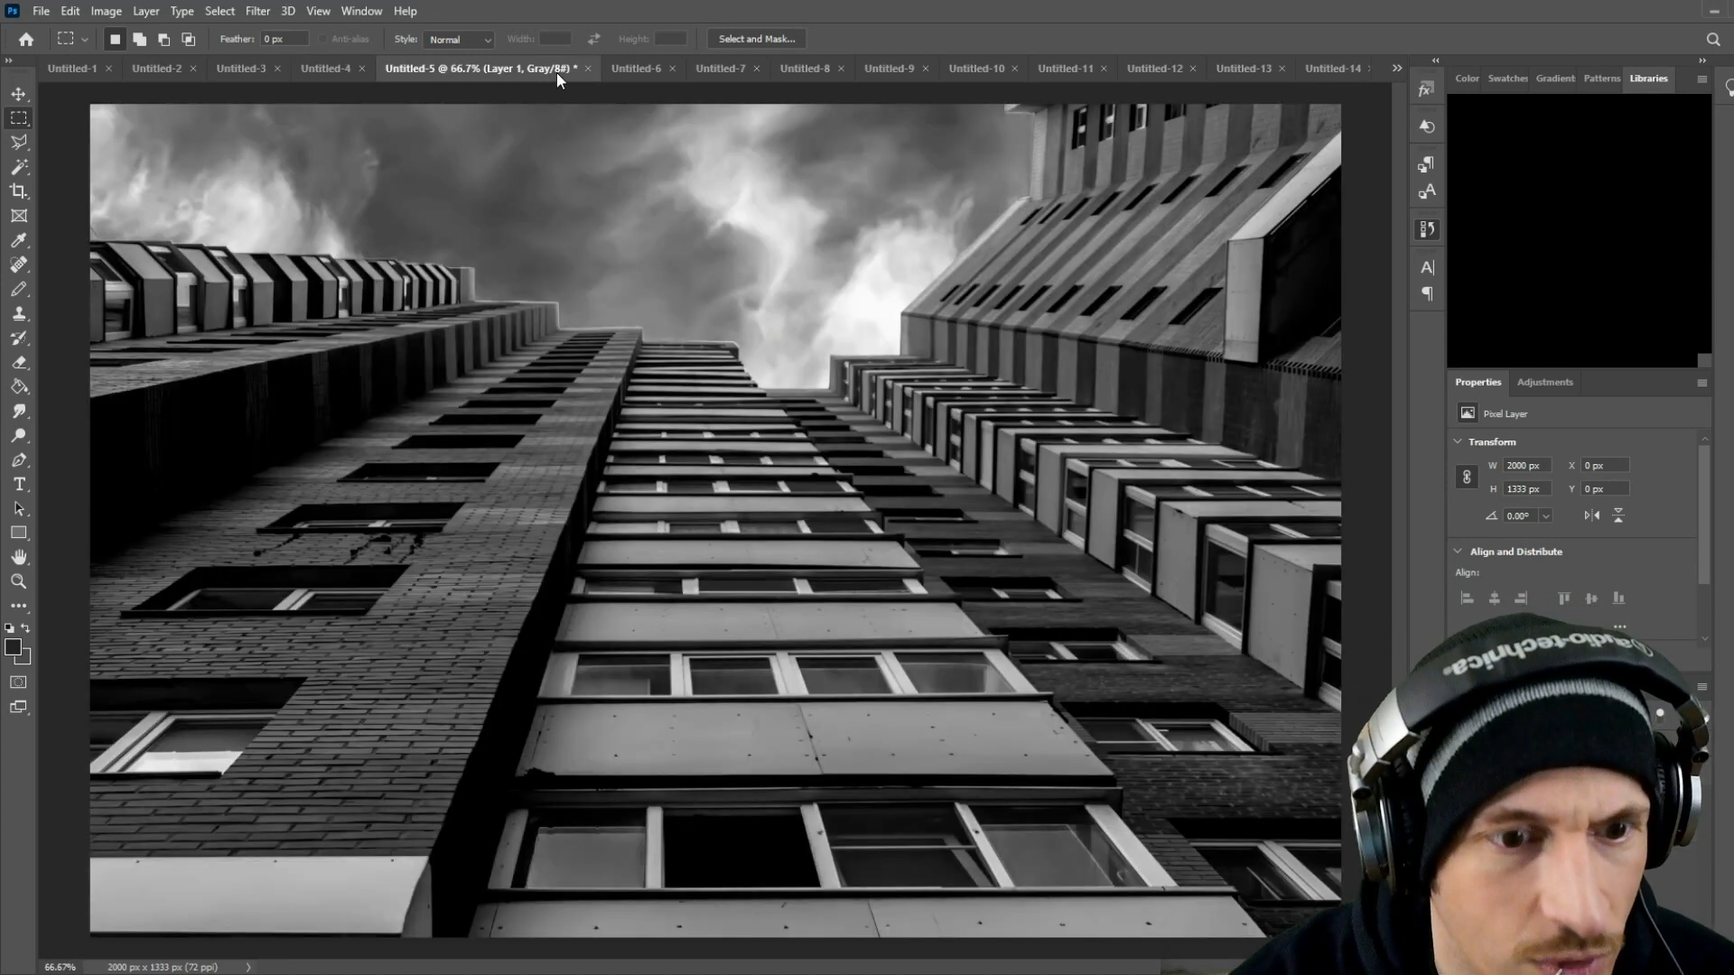
left_click(648, 74)
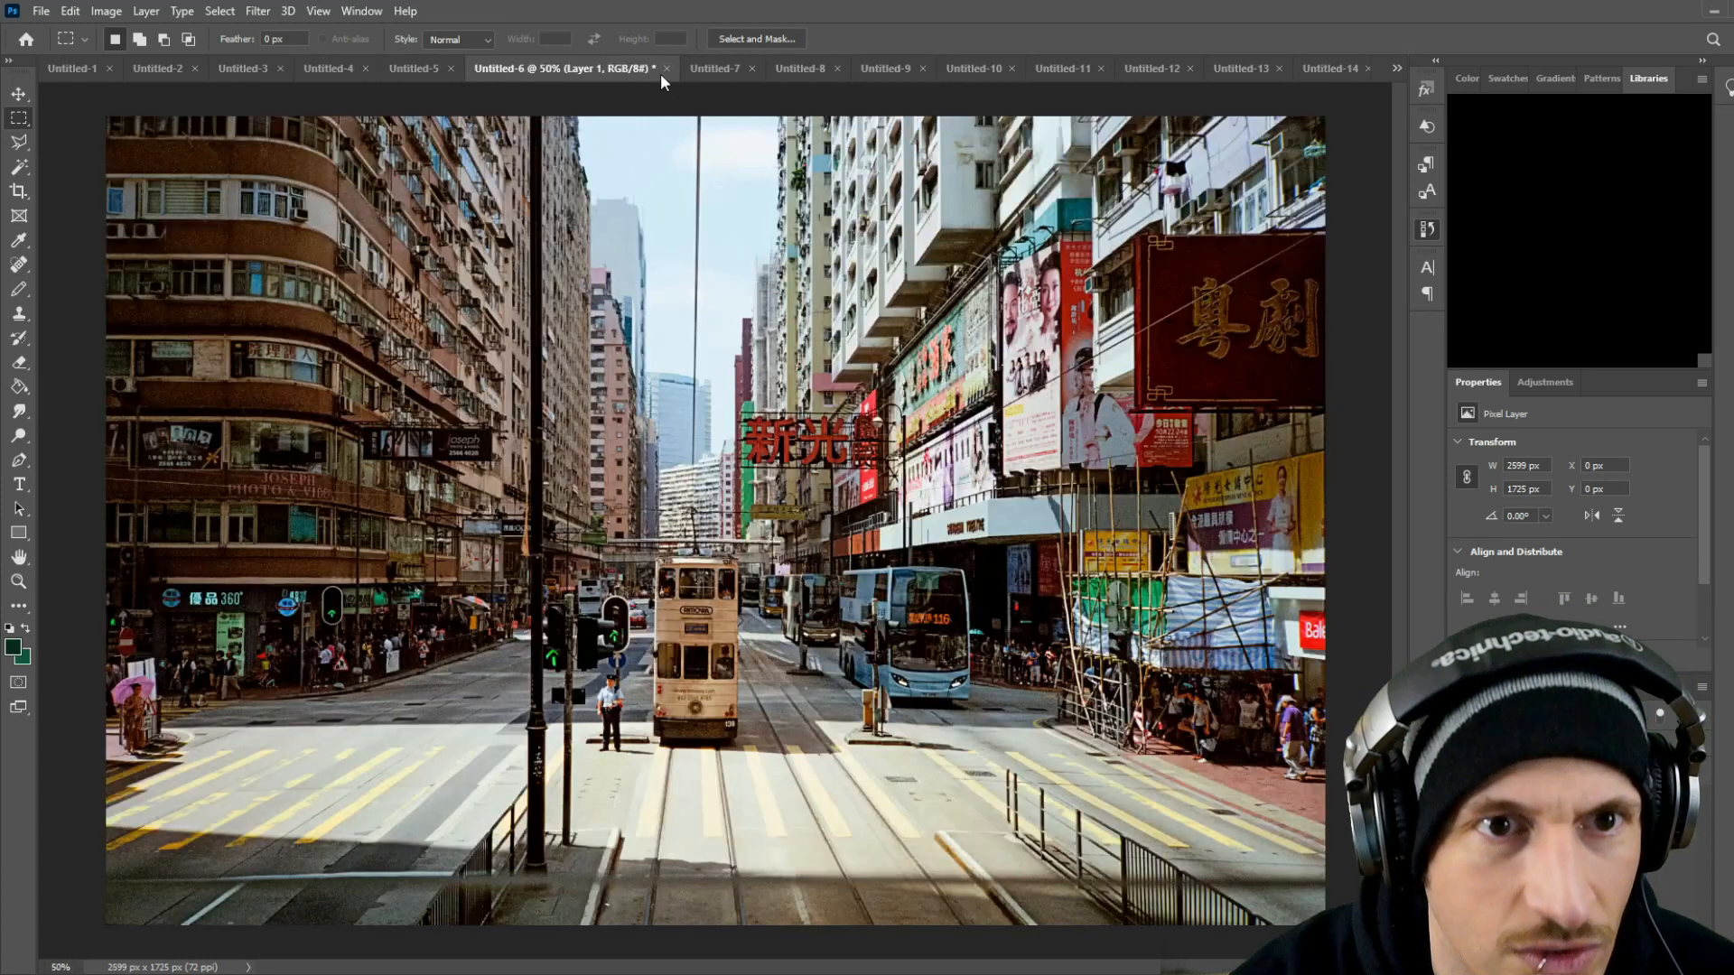
left_click(717, 74)
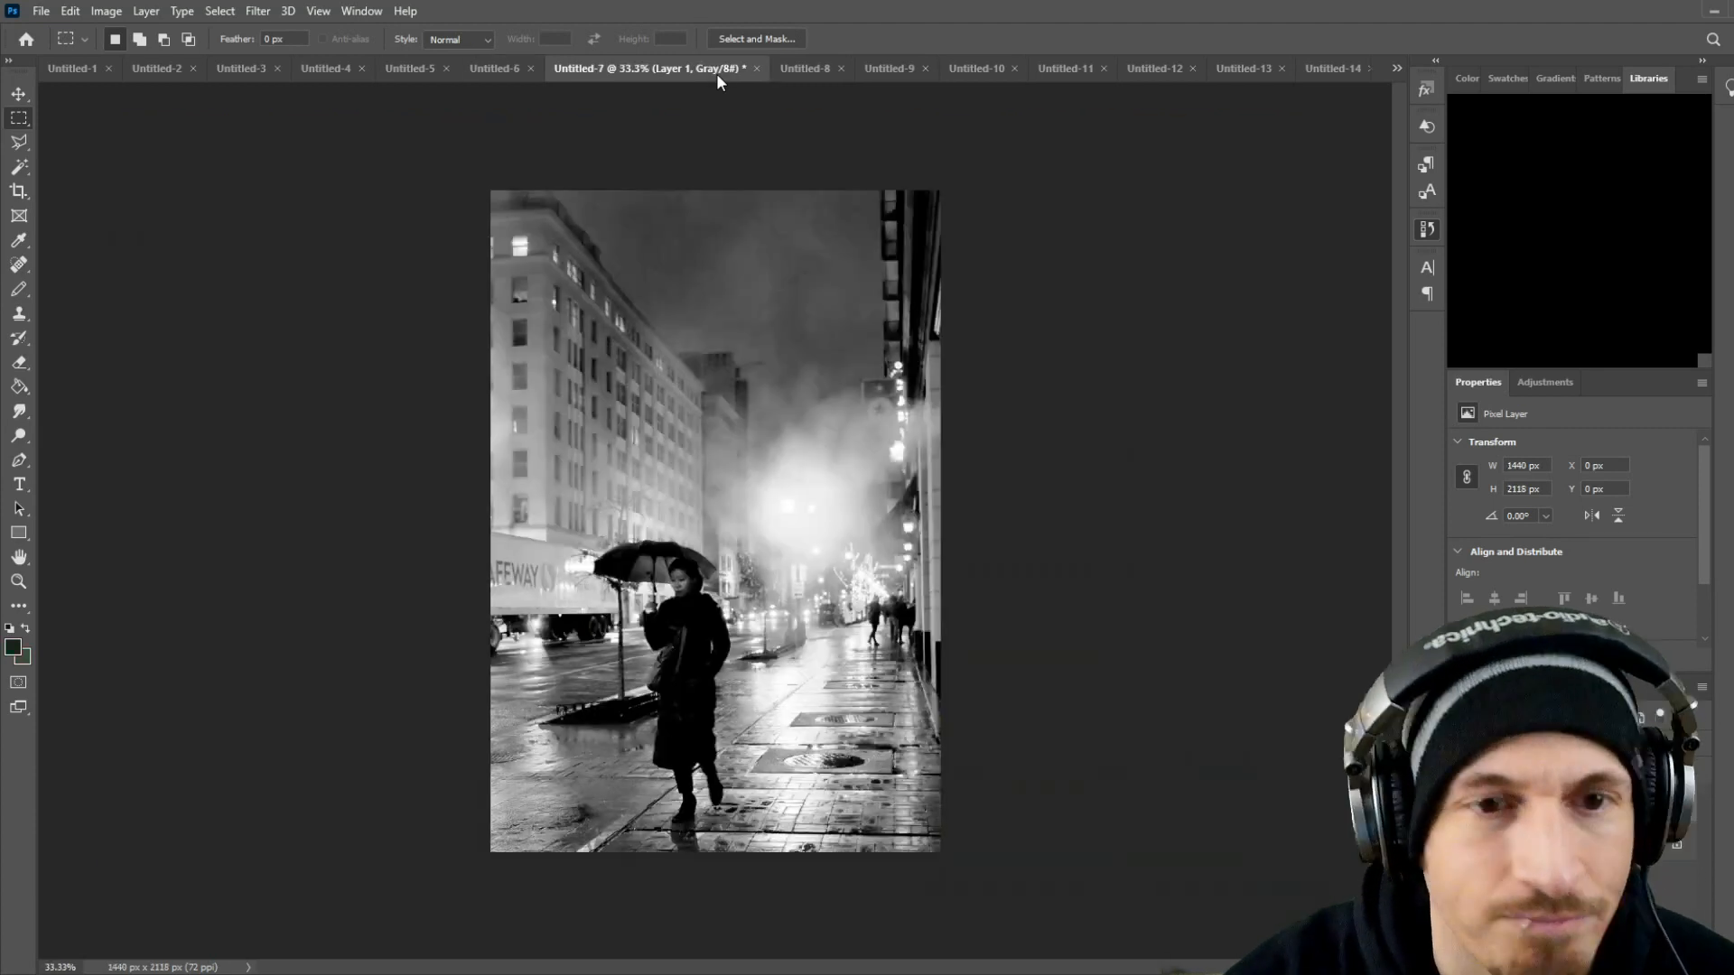
left_click(811, 80)
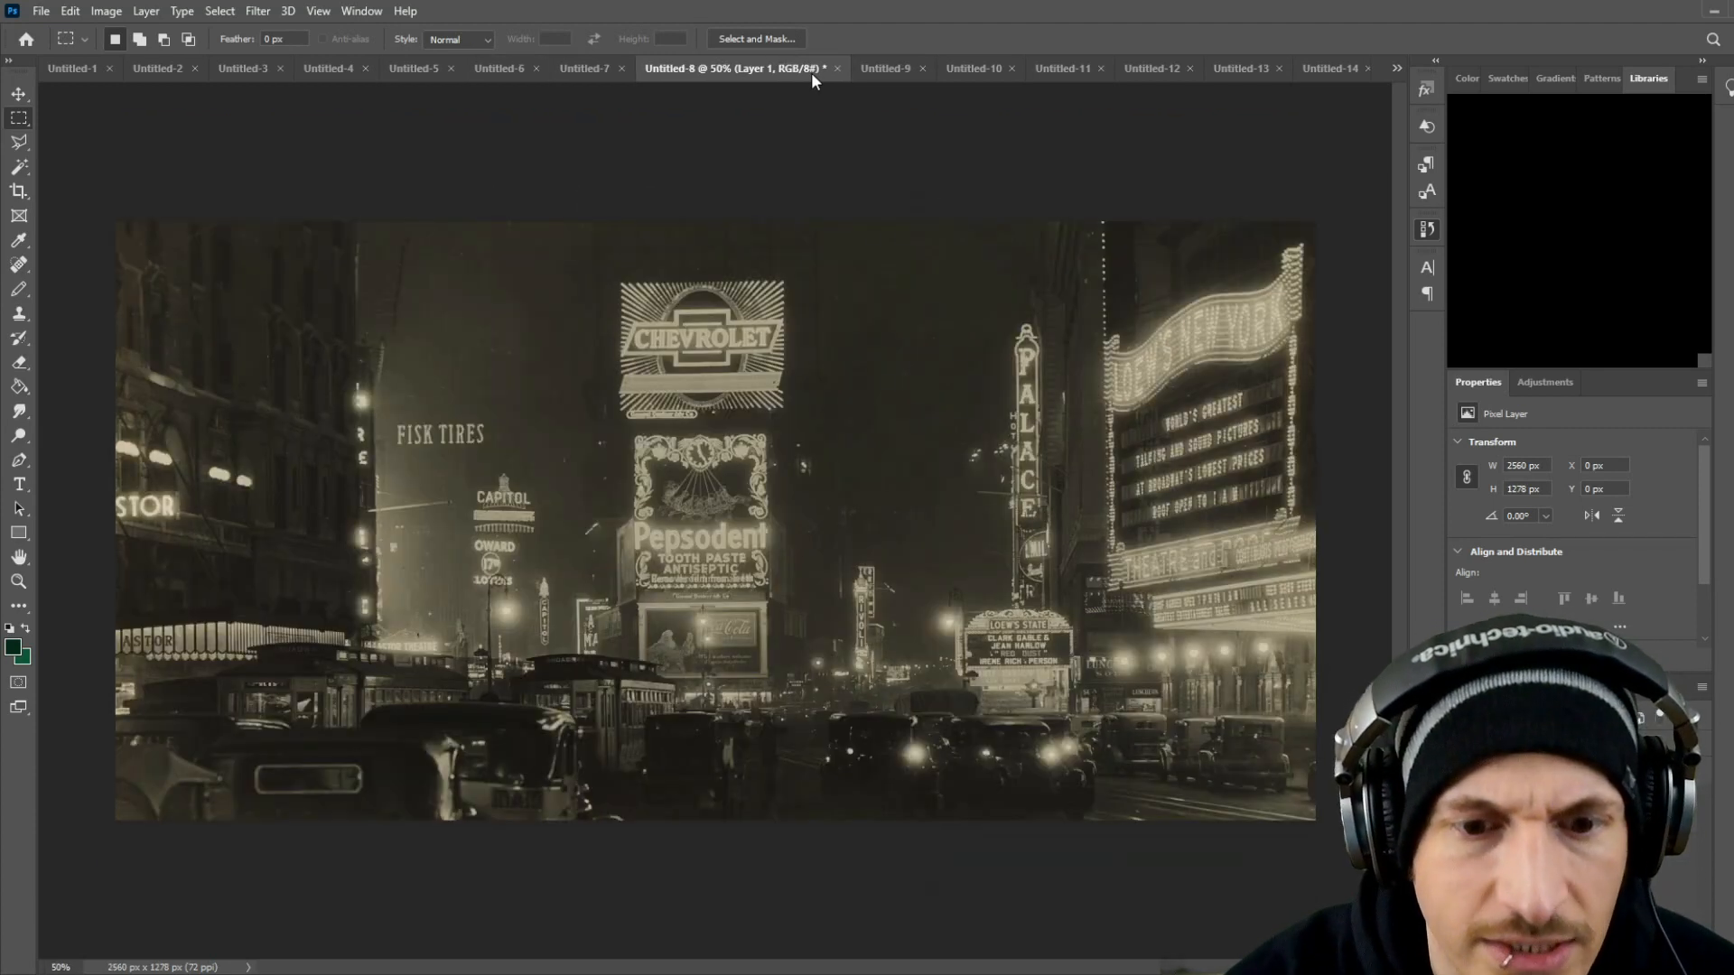
left_click(905, 69)
left_click(994, 70)
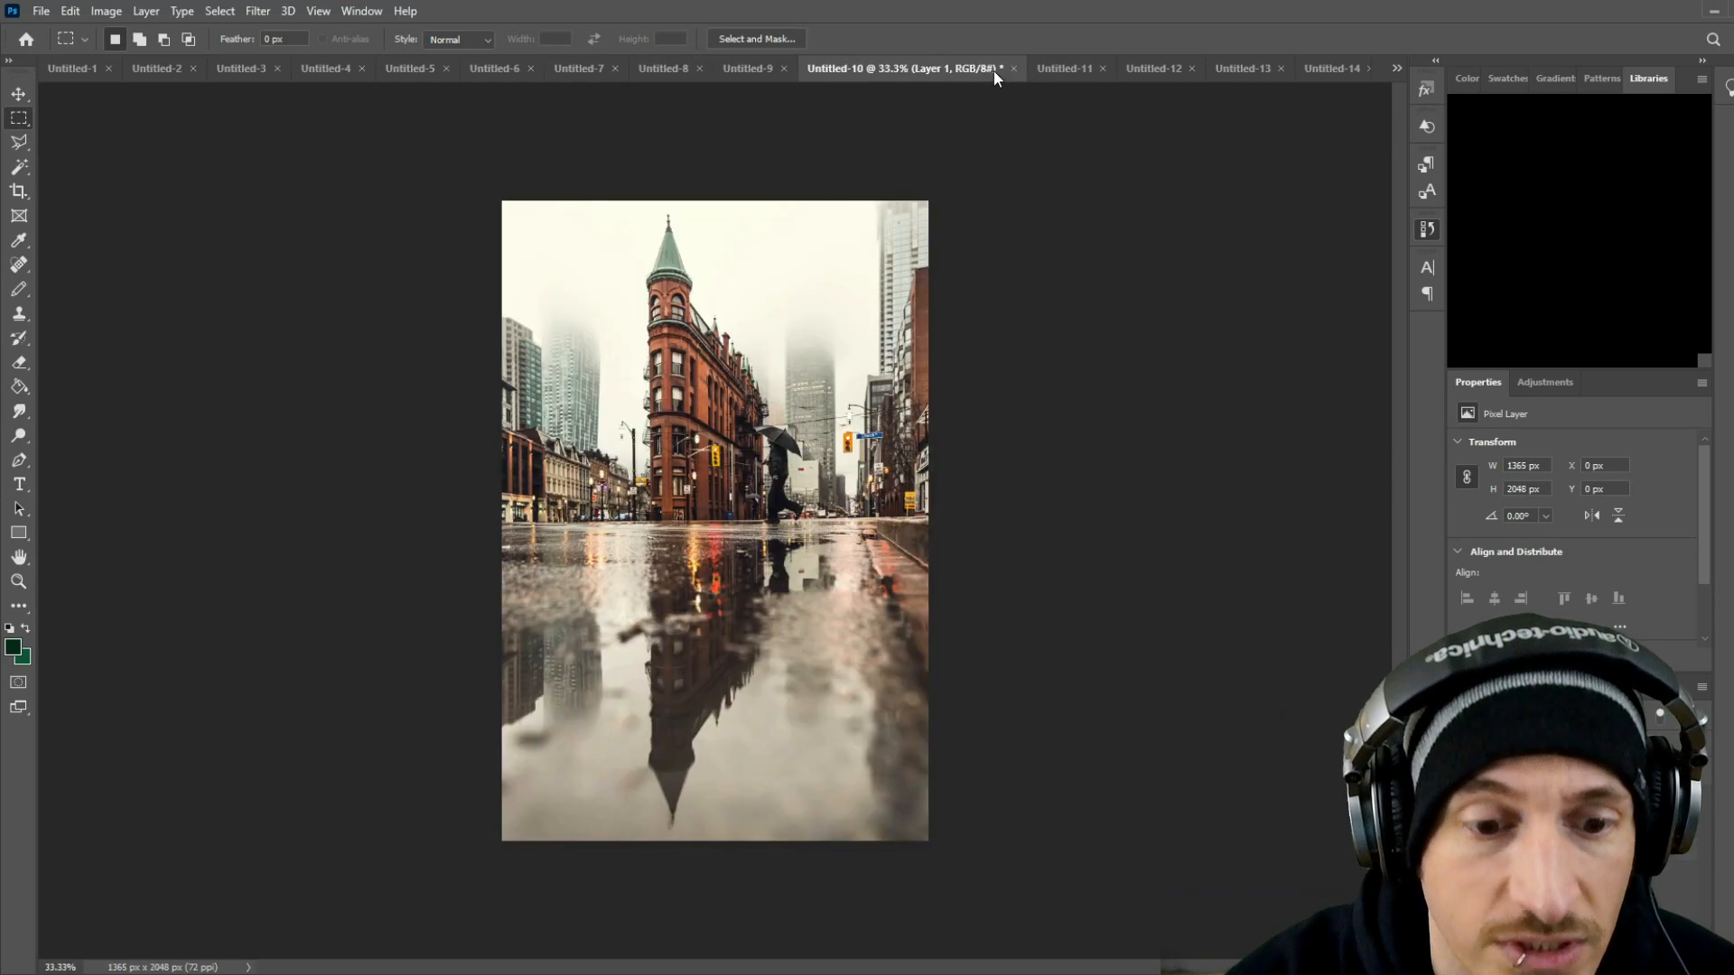
left_click(1080, 68)
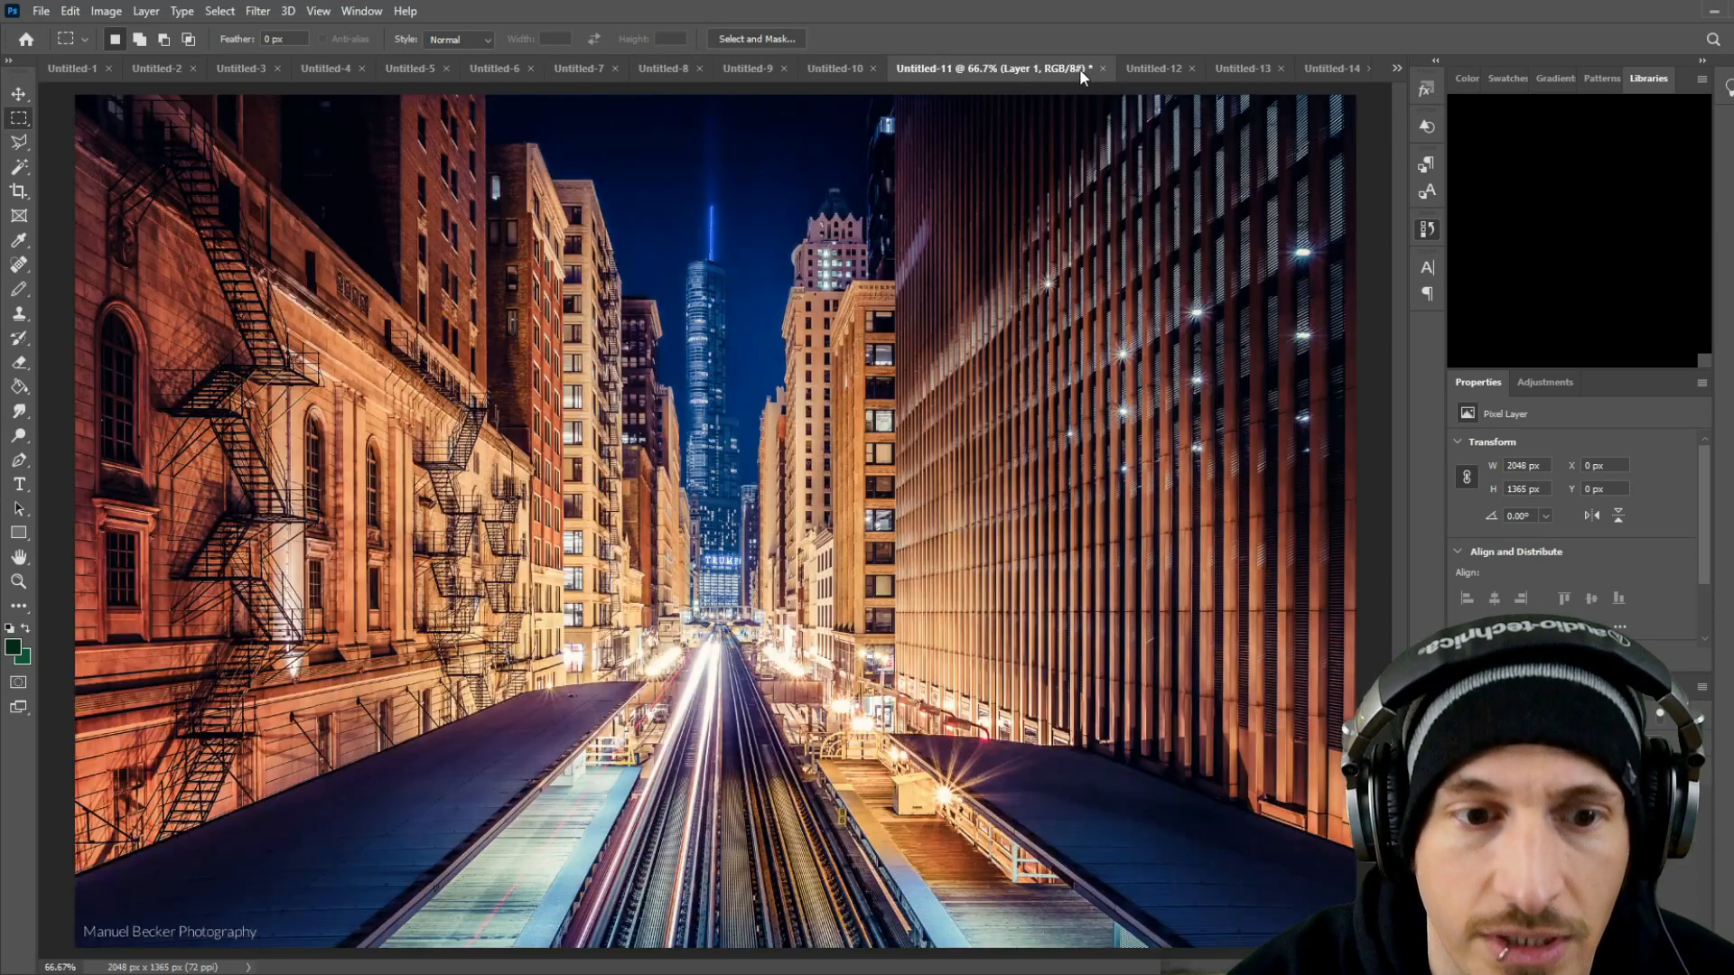
left_click(840, 69)
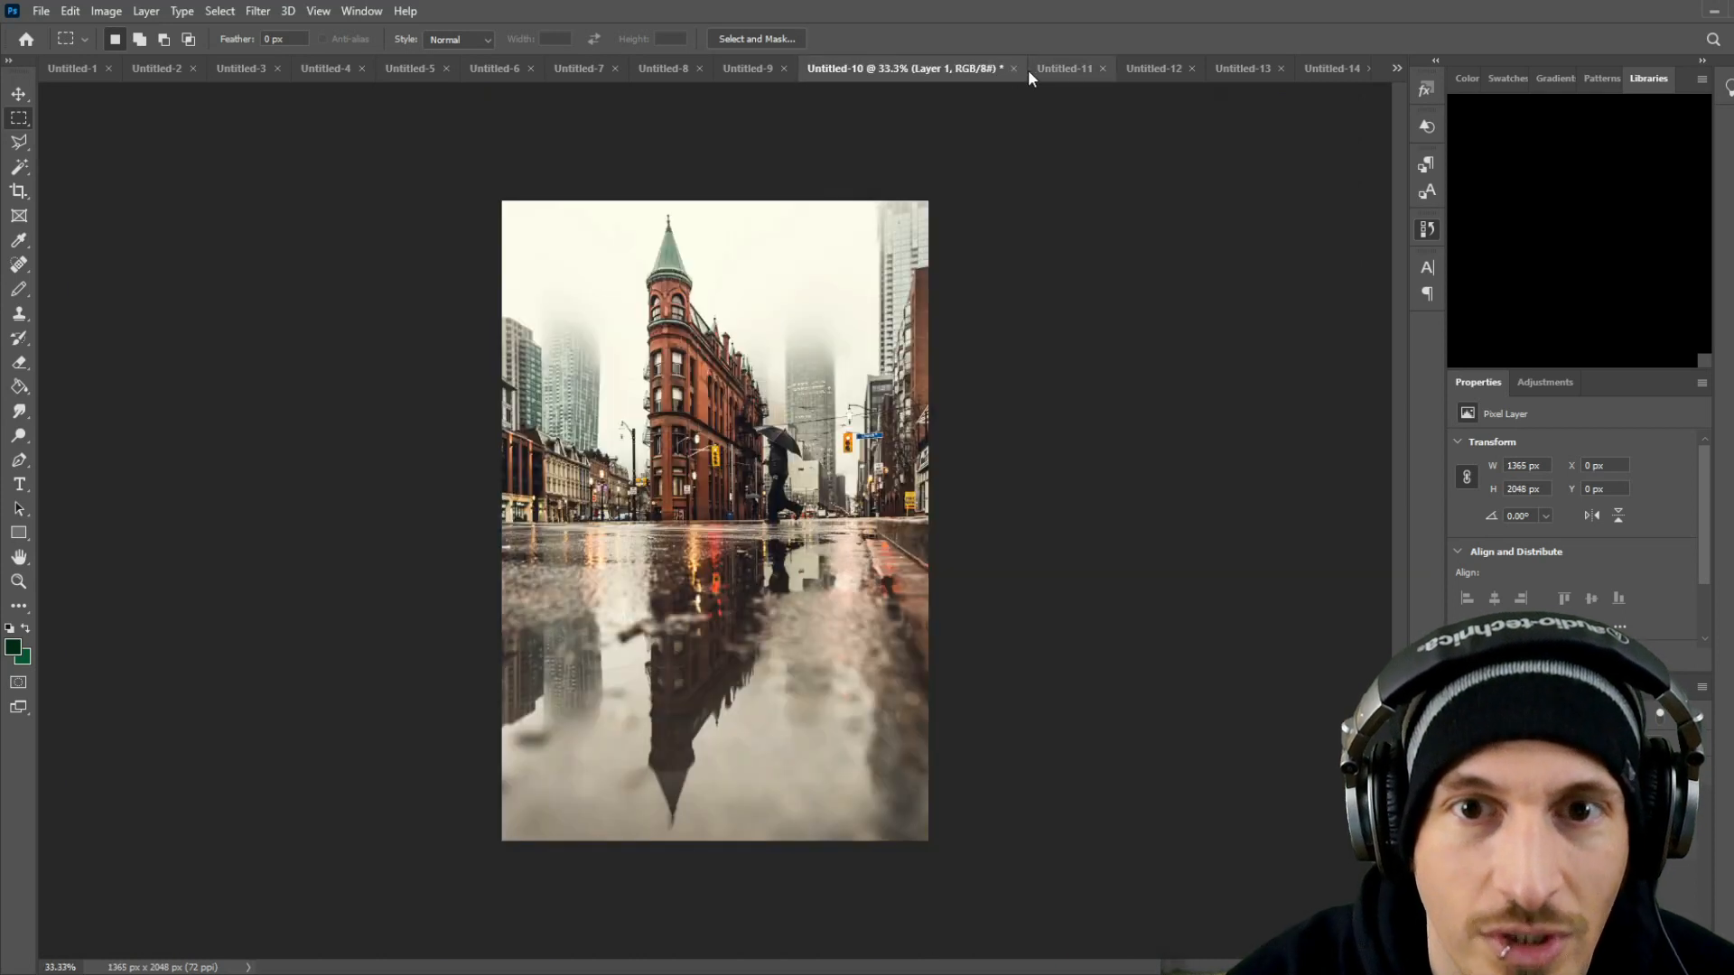
left_click(1071, 66)
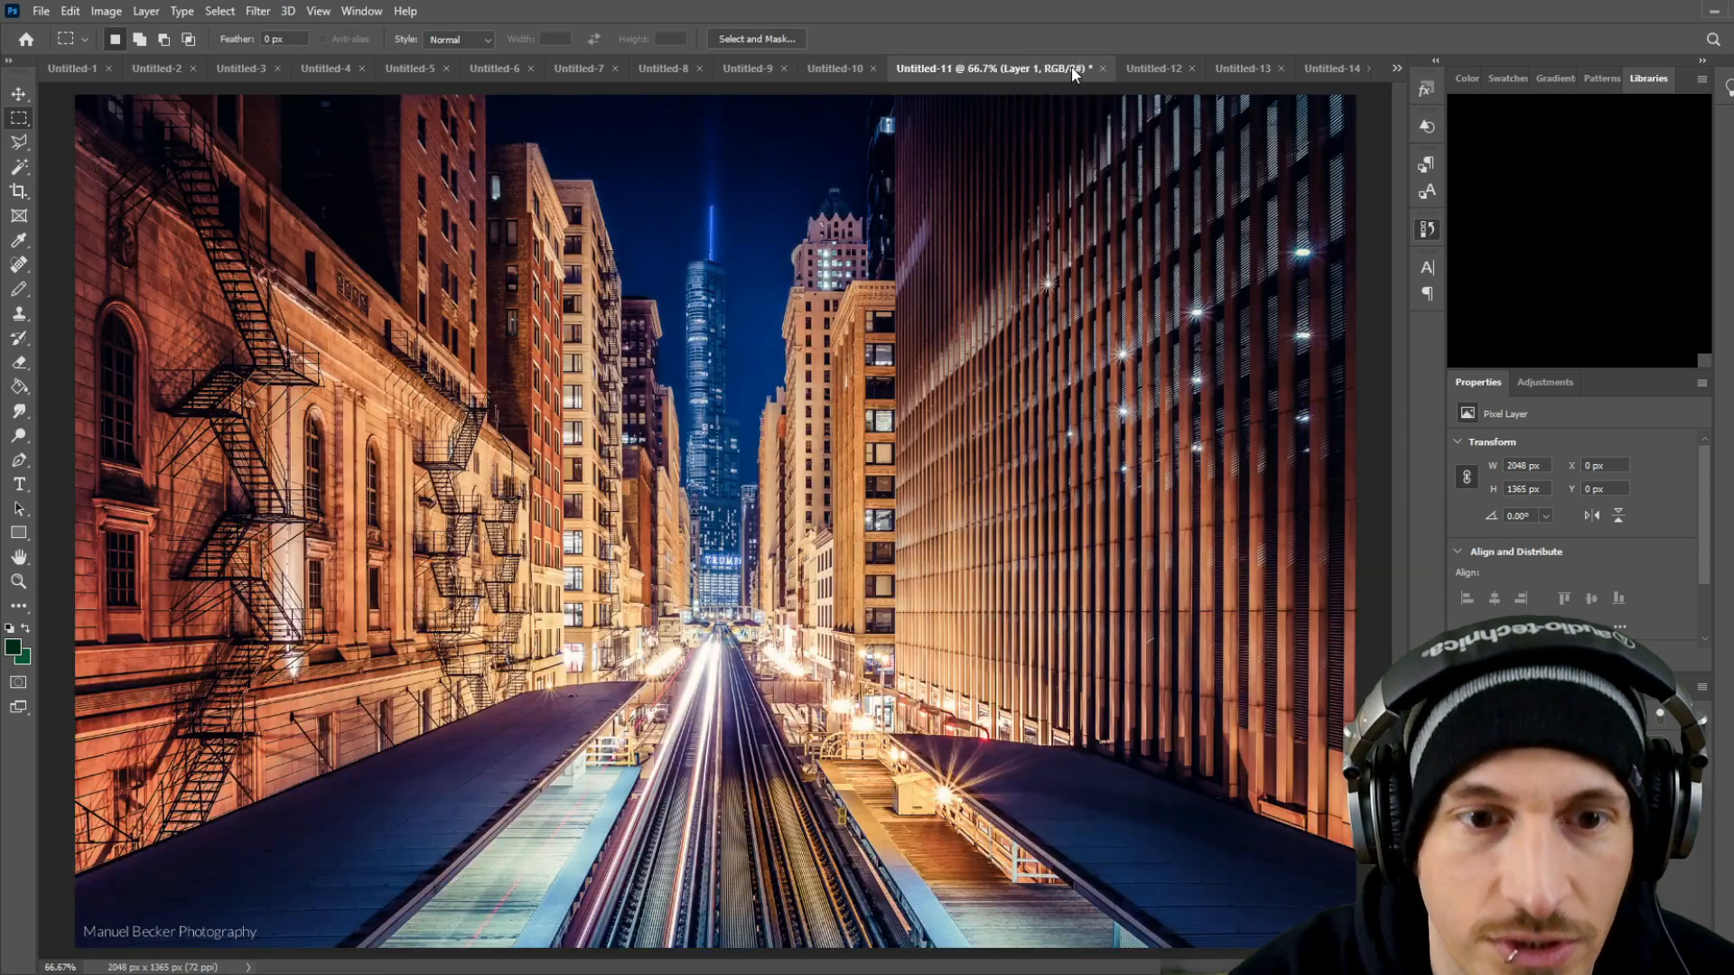
left_click(1151, 69)
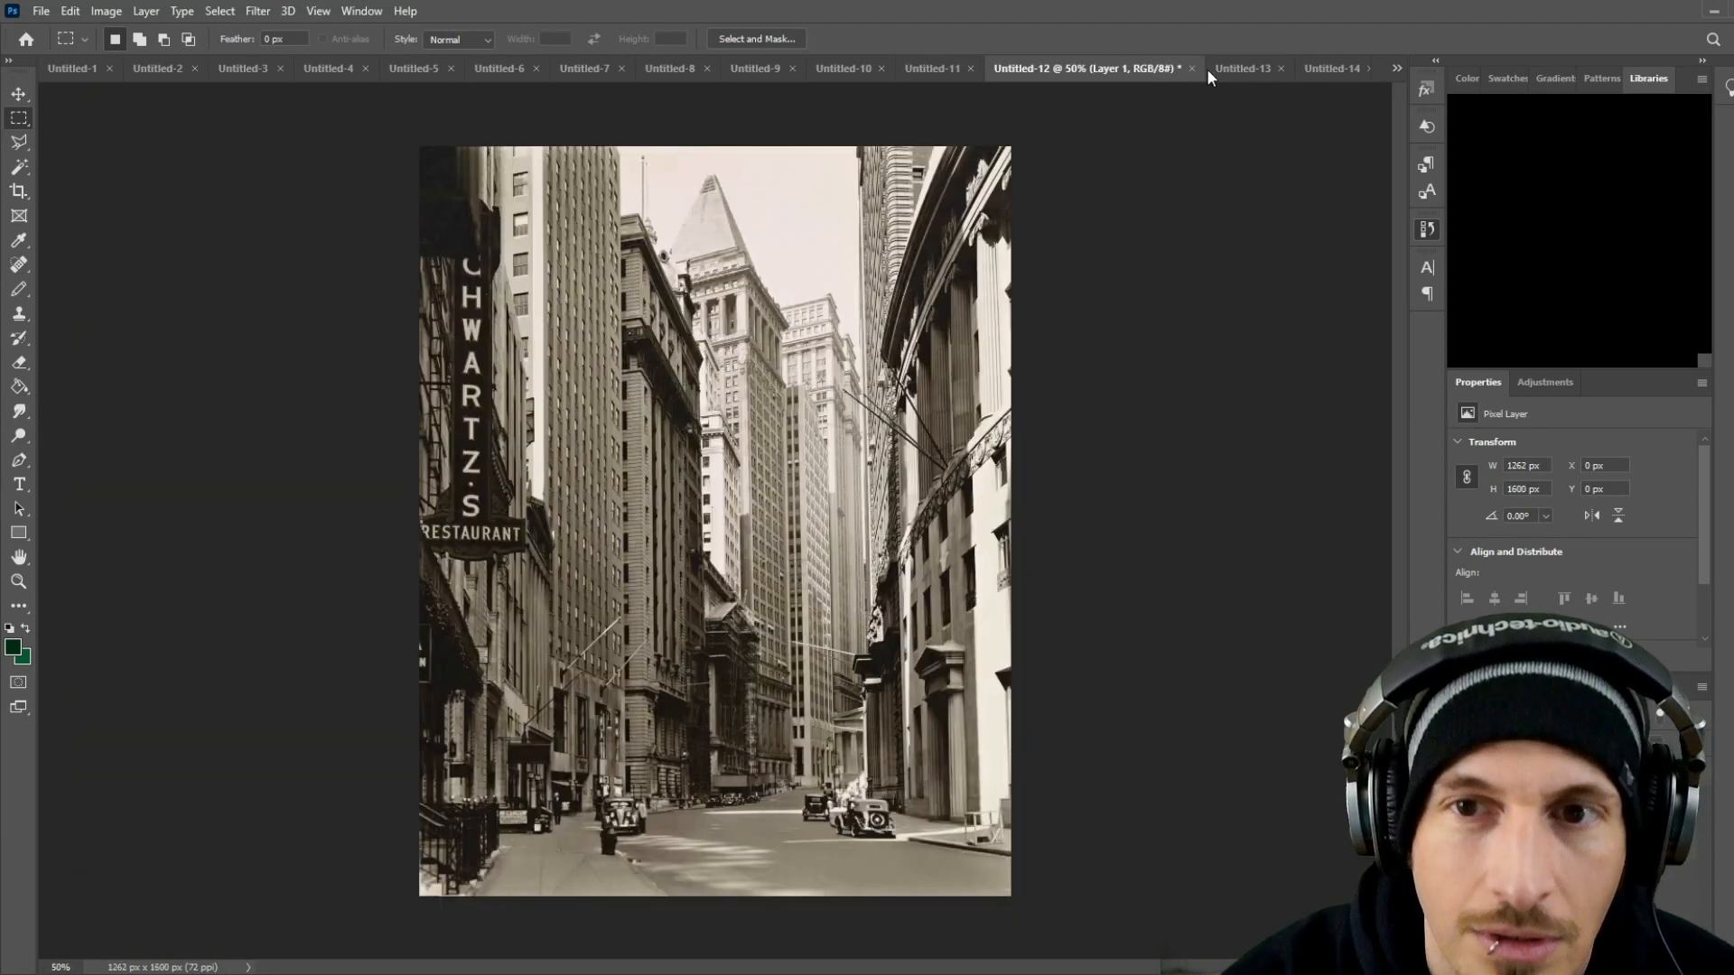
left_click(1268, 68)
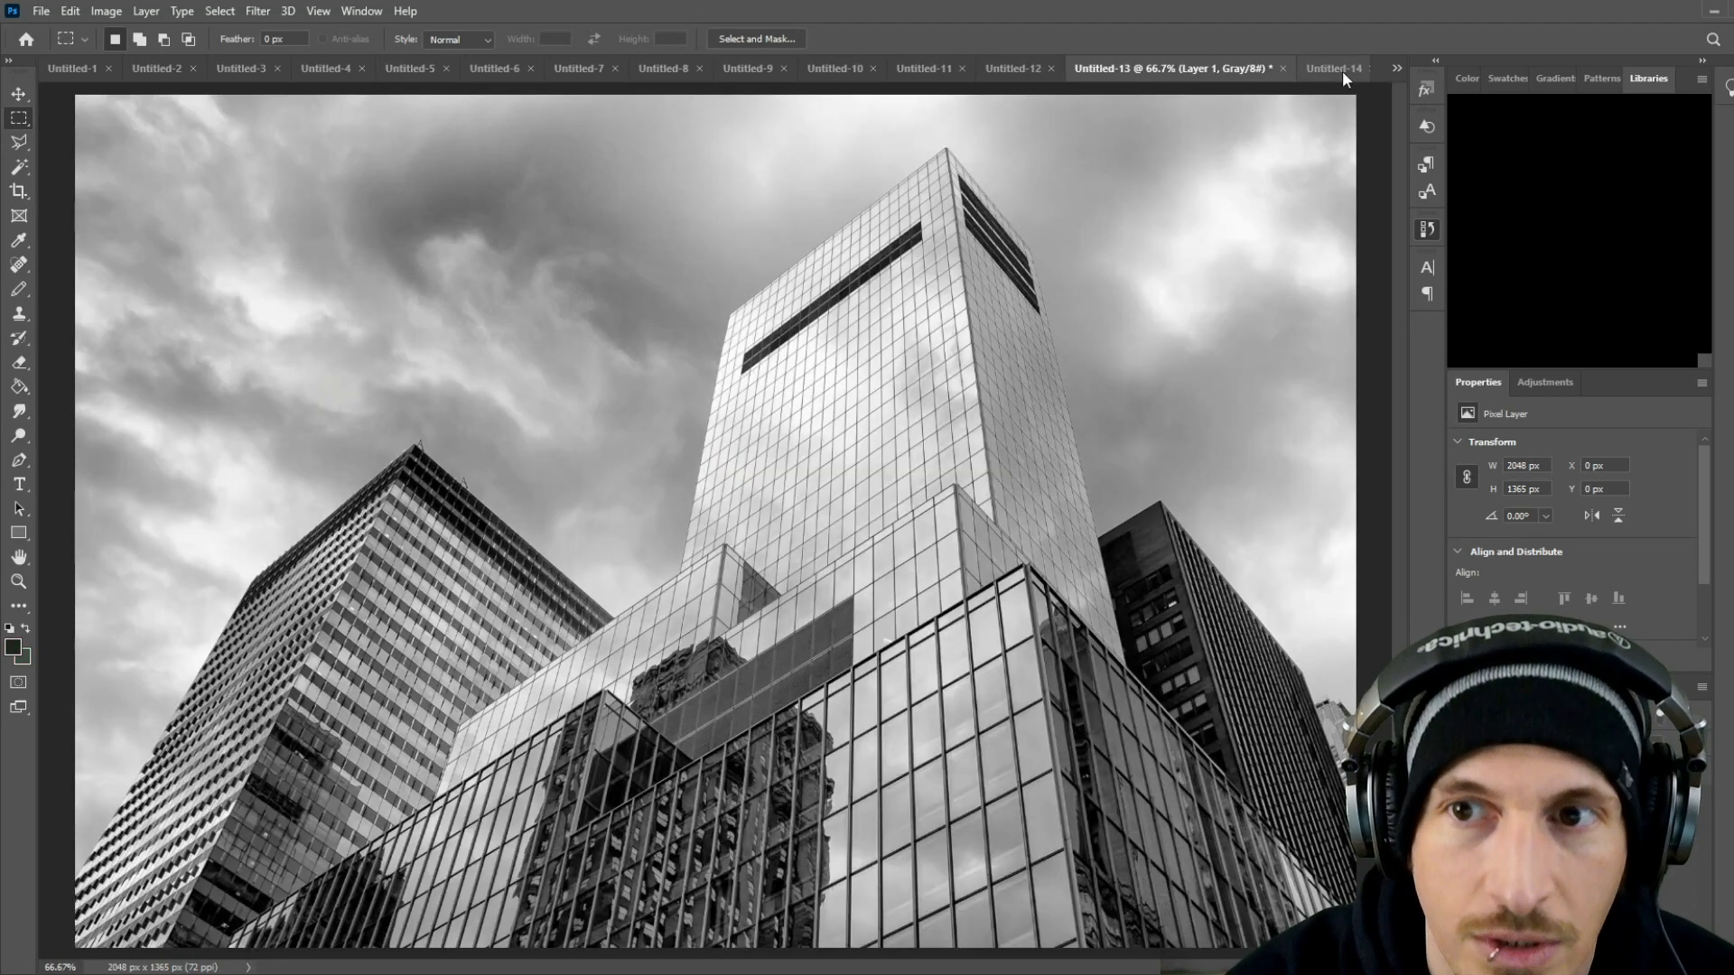
left_click(1342, 71)
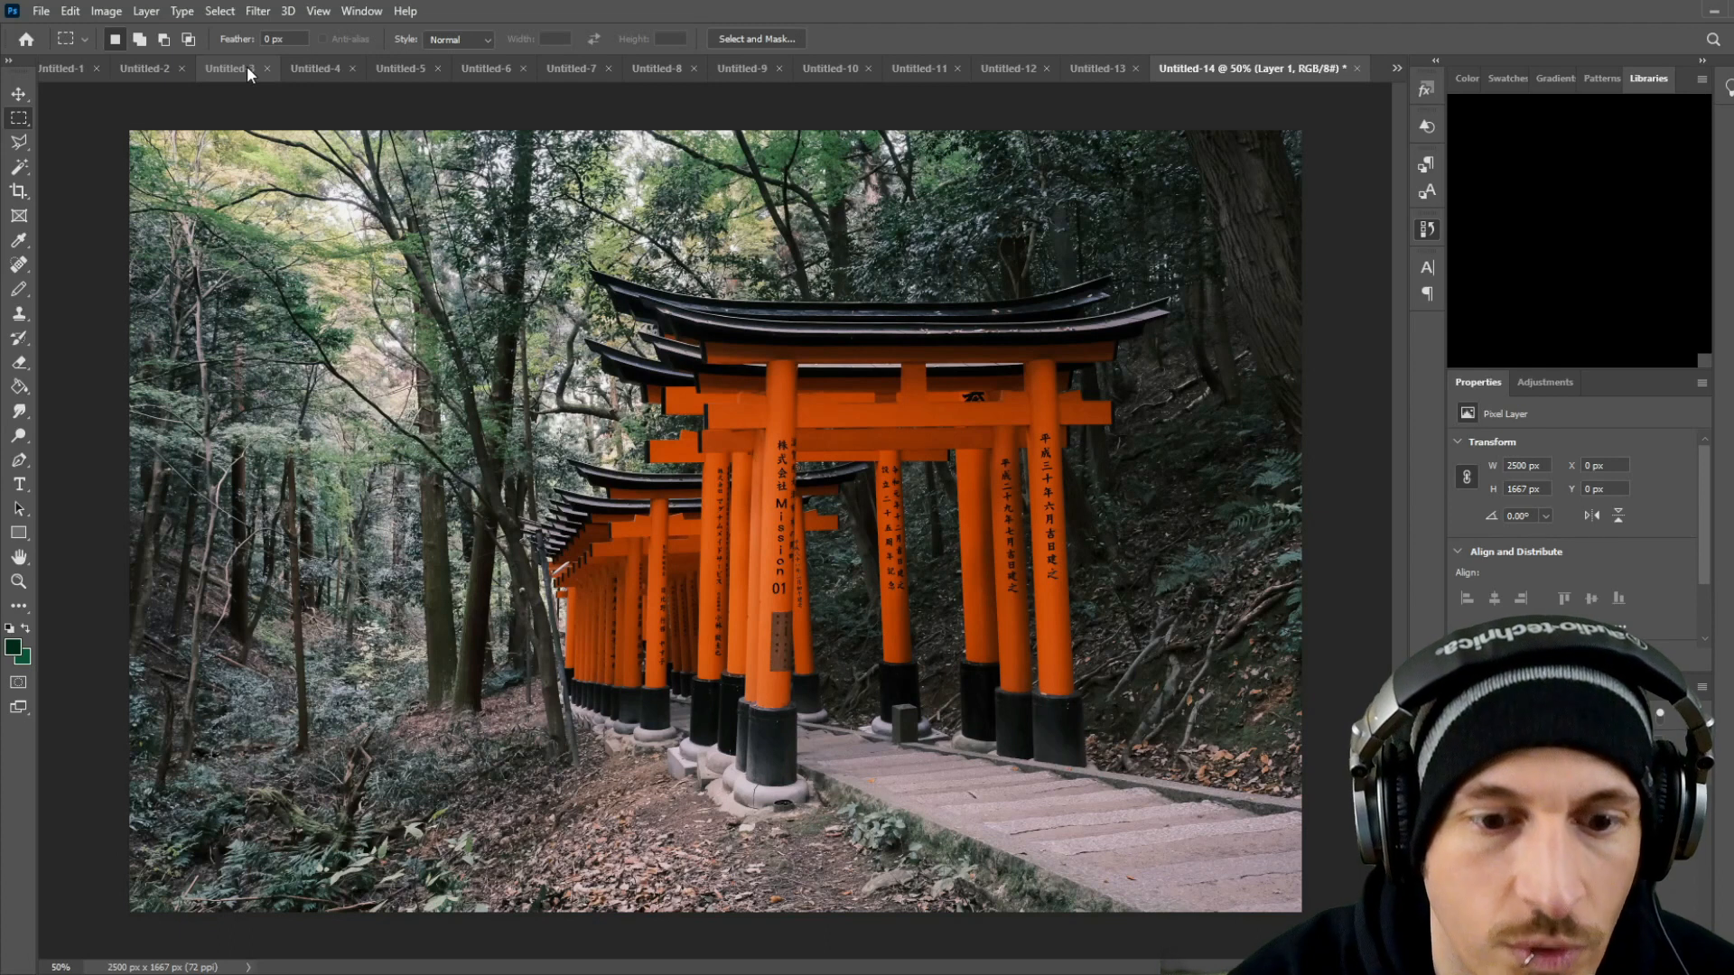
left_click(1015, 73)
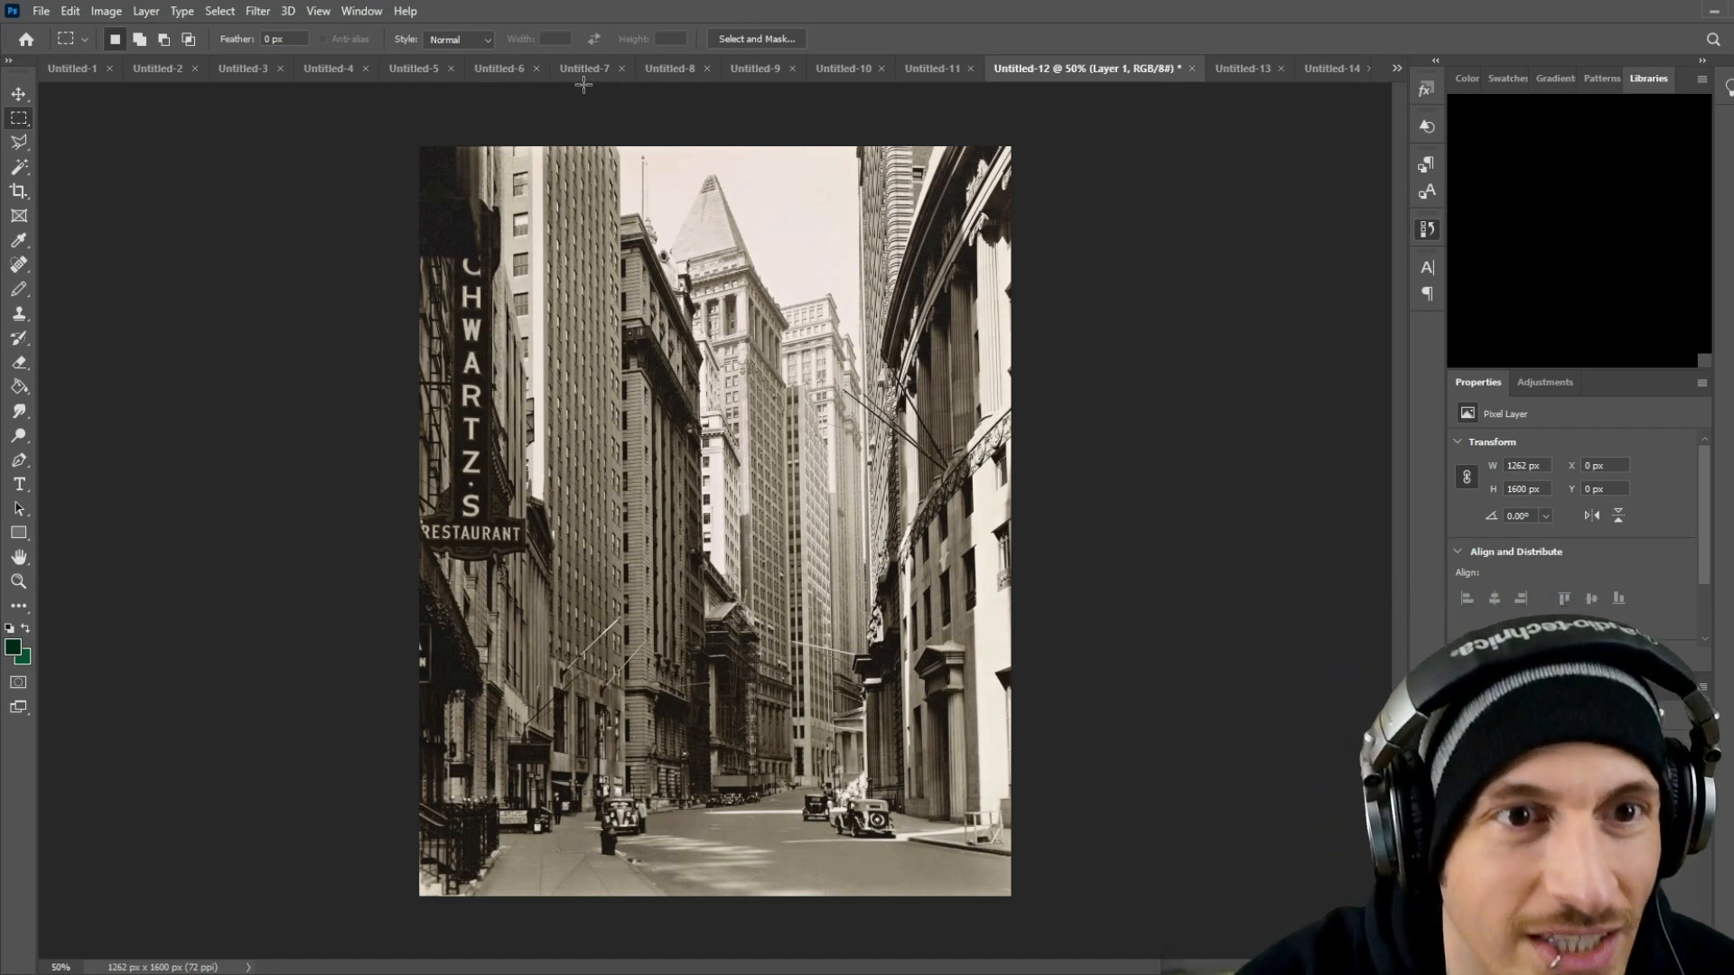
Step: In Untitled-3, select the entire black-and-white cobblestone street photo and copy it to a new layer
left_click(246, 76)
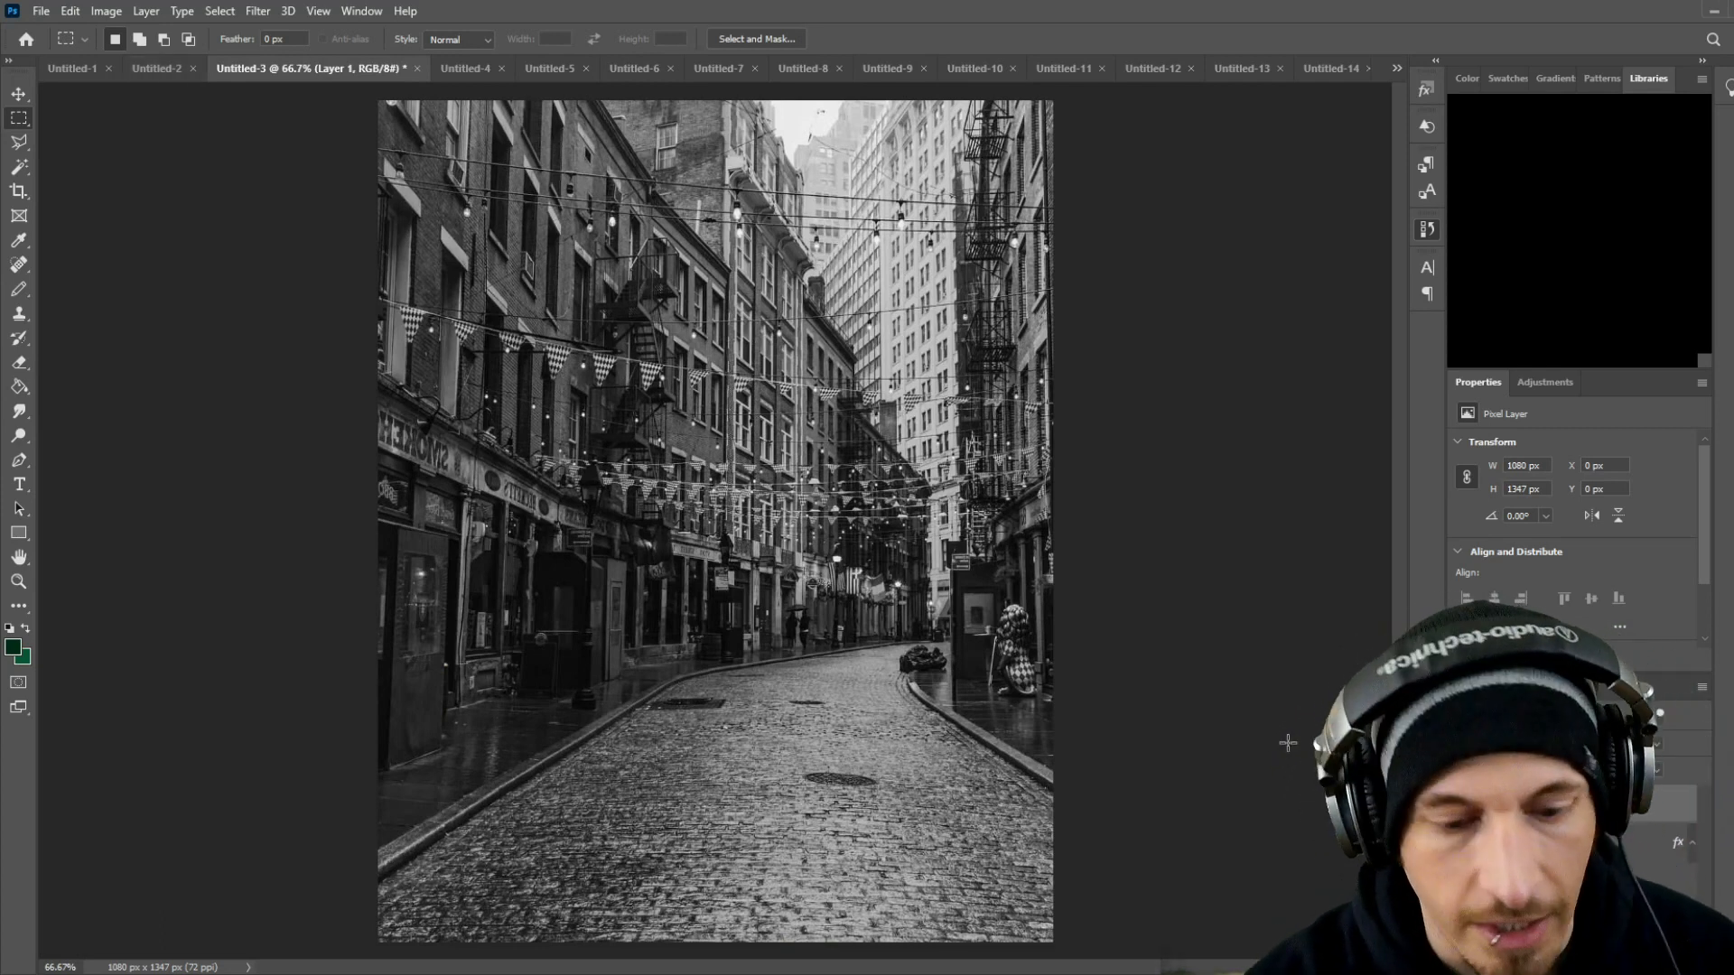
key("ctrl+a")
key("ctrl+j")
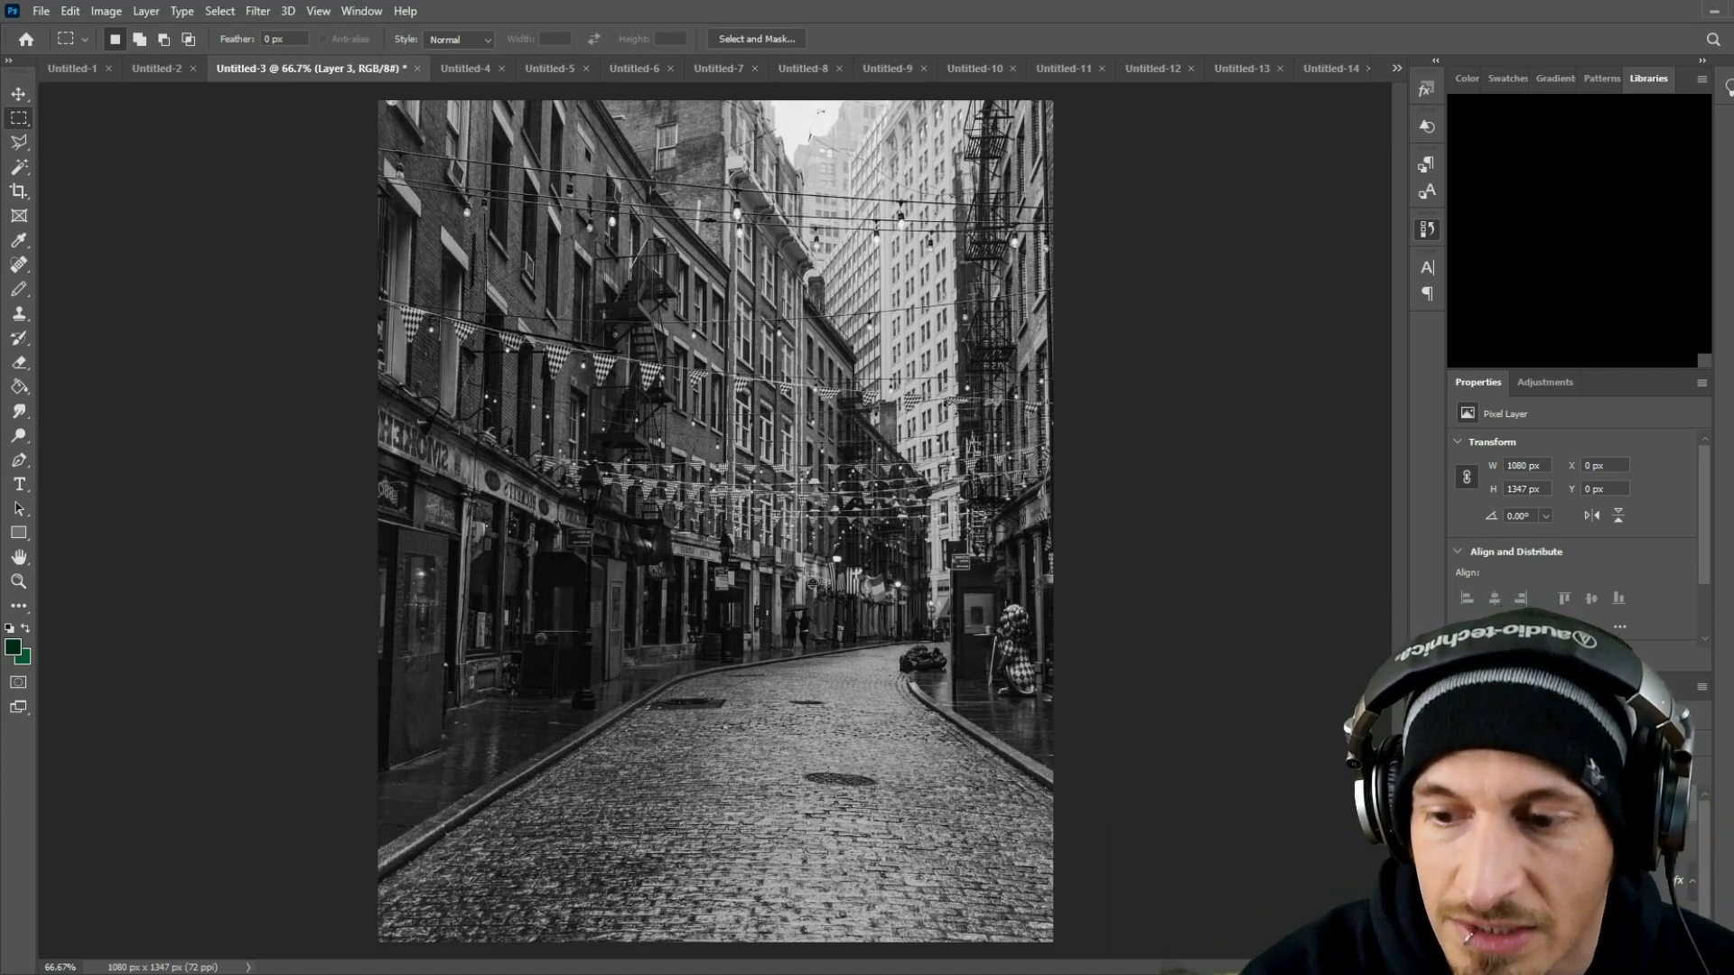
Step: Apply a yellow Color Overlay to the copied street layer with the Color blend mode at 100% opacity
key("h")
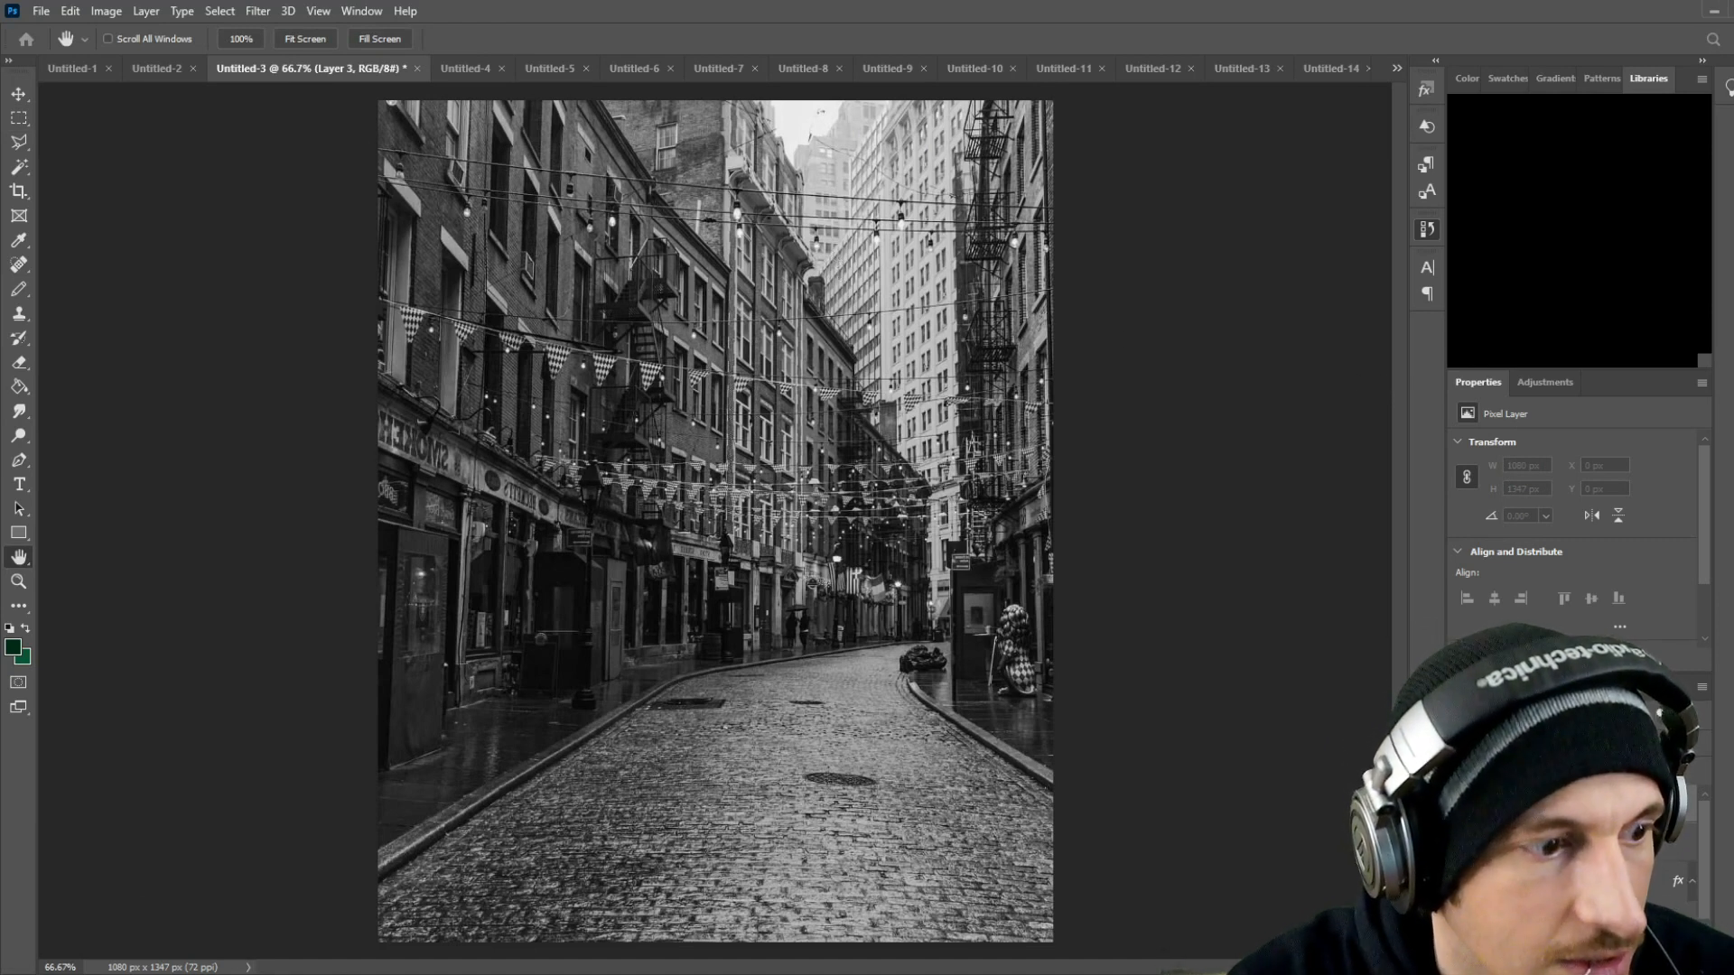
double_click(1617, 804)
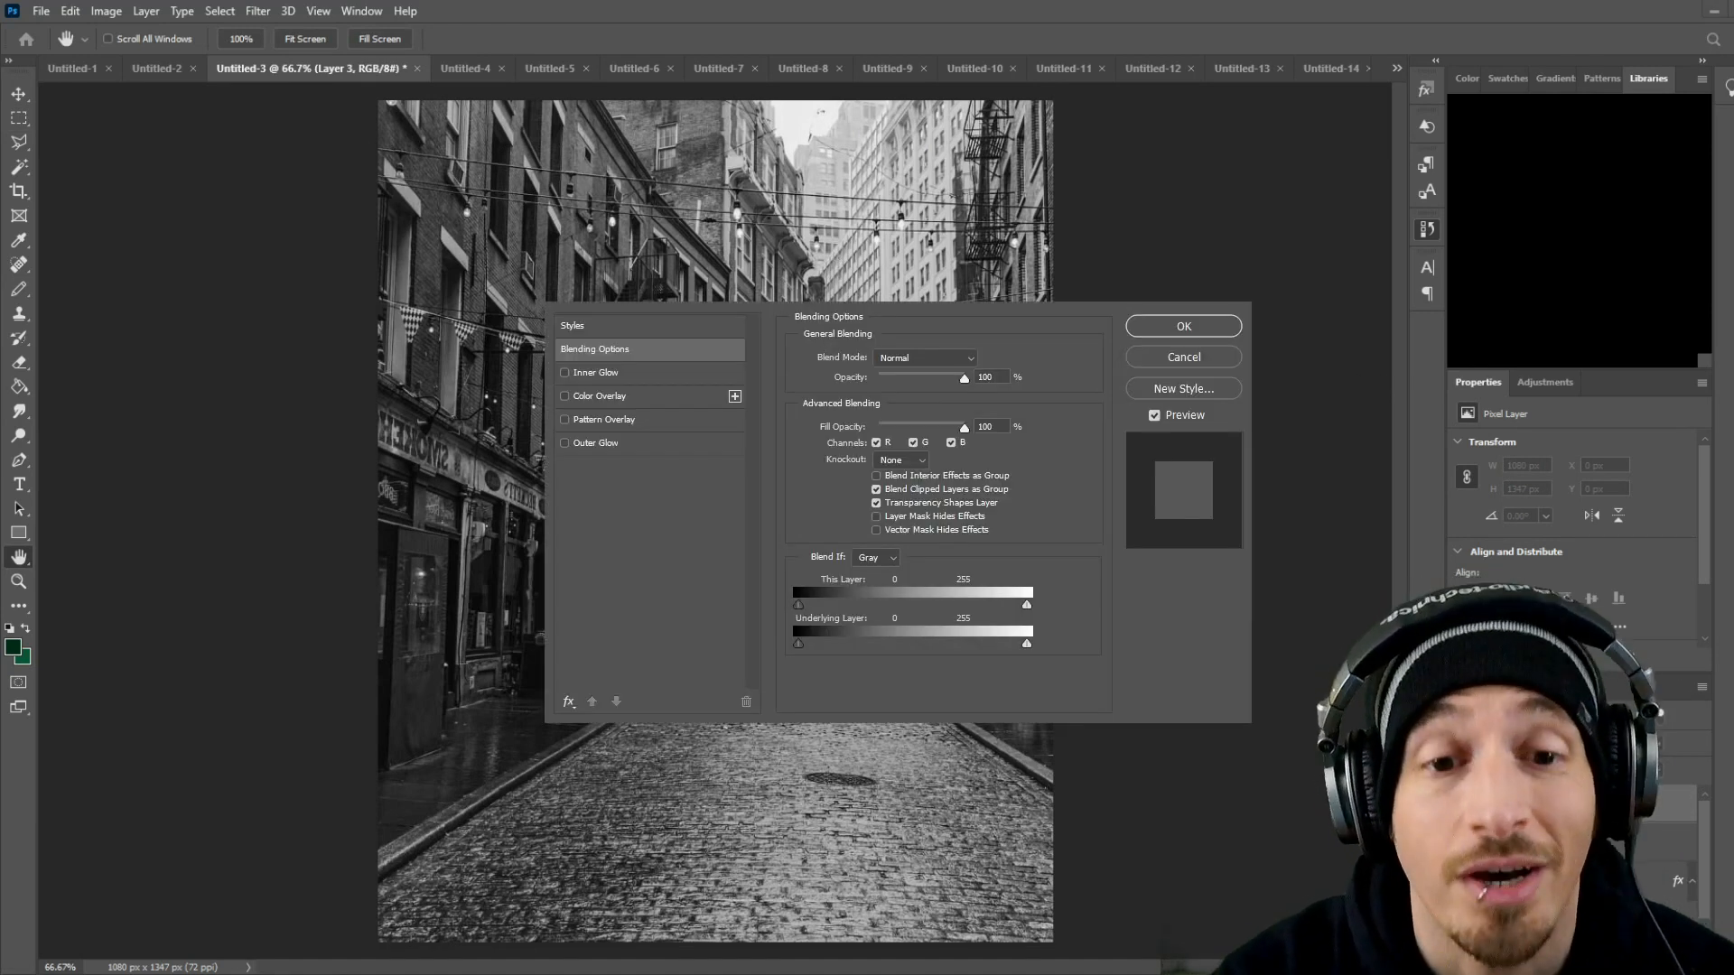
left_click_drag(898, 290, 497, 105)
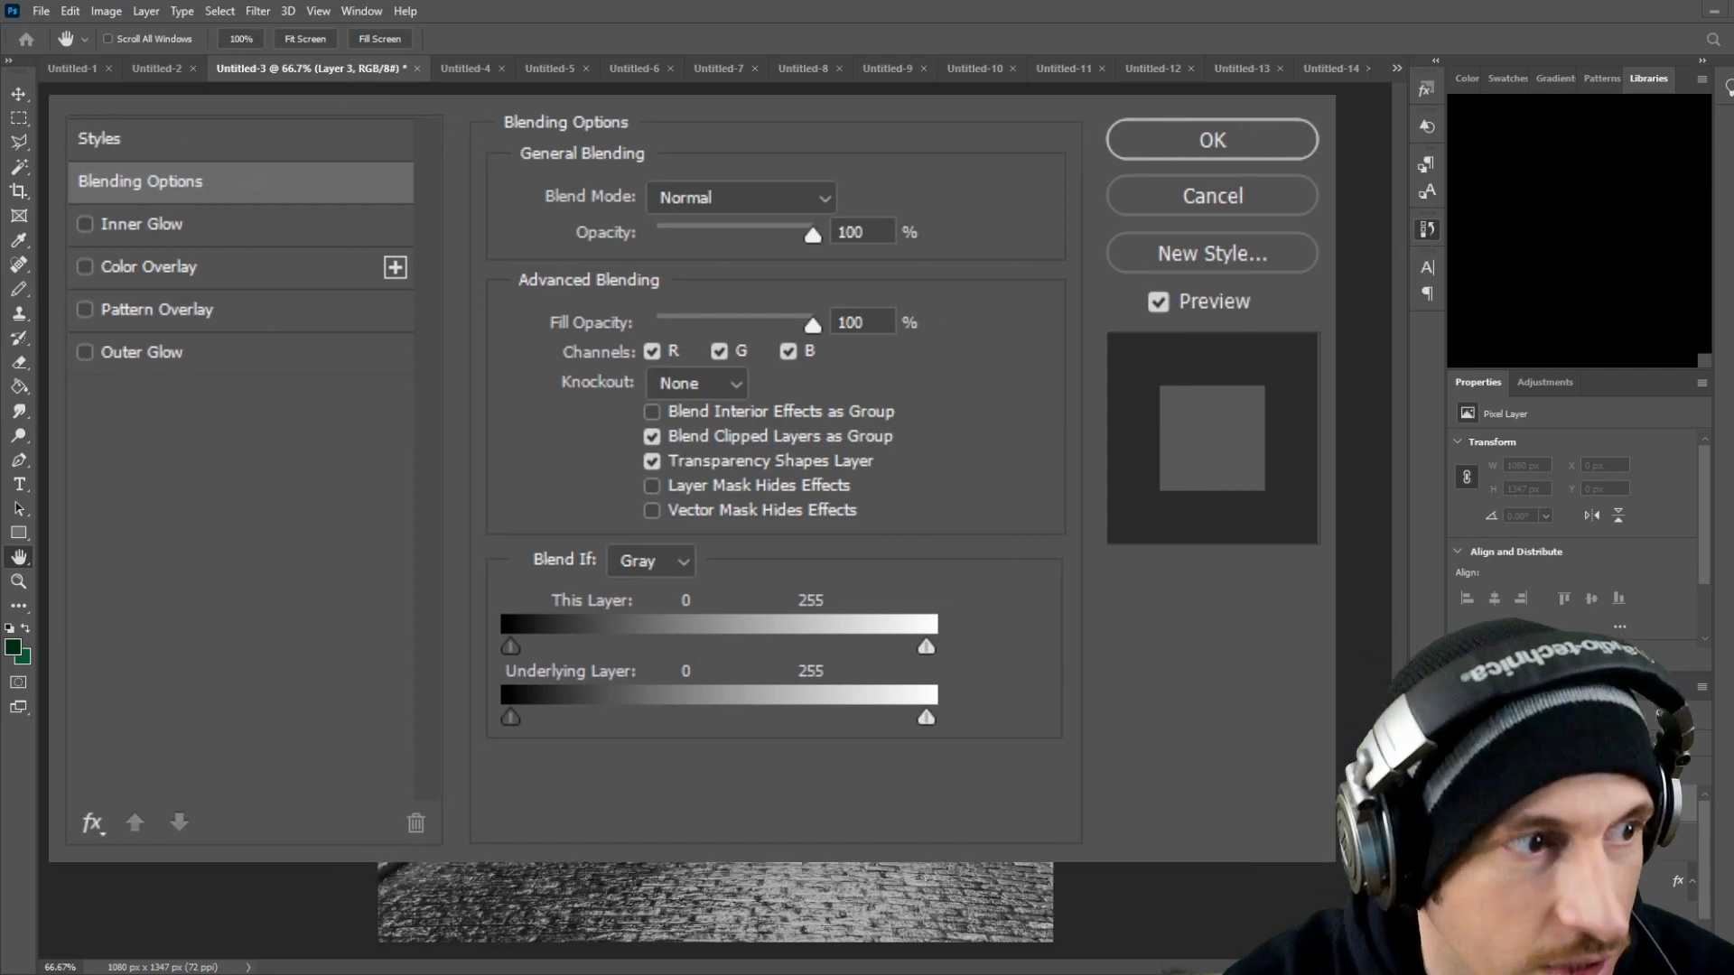
left_click(169, 263)
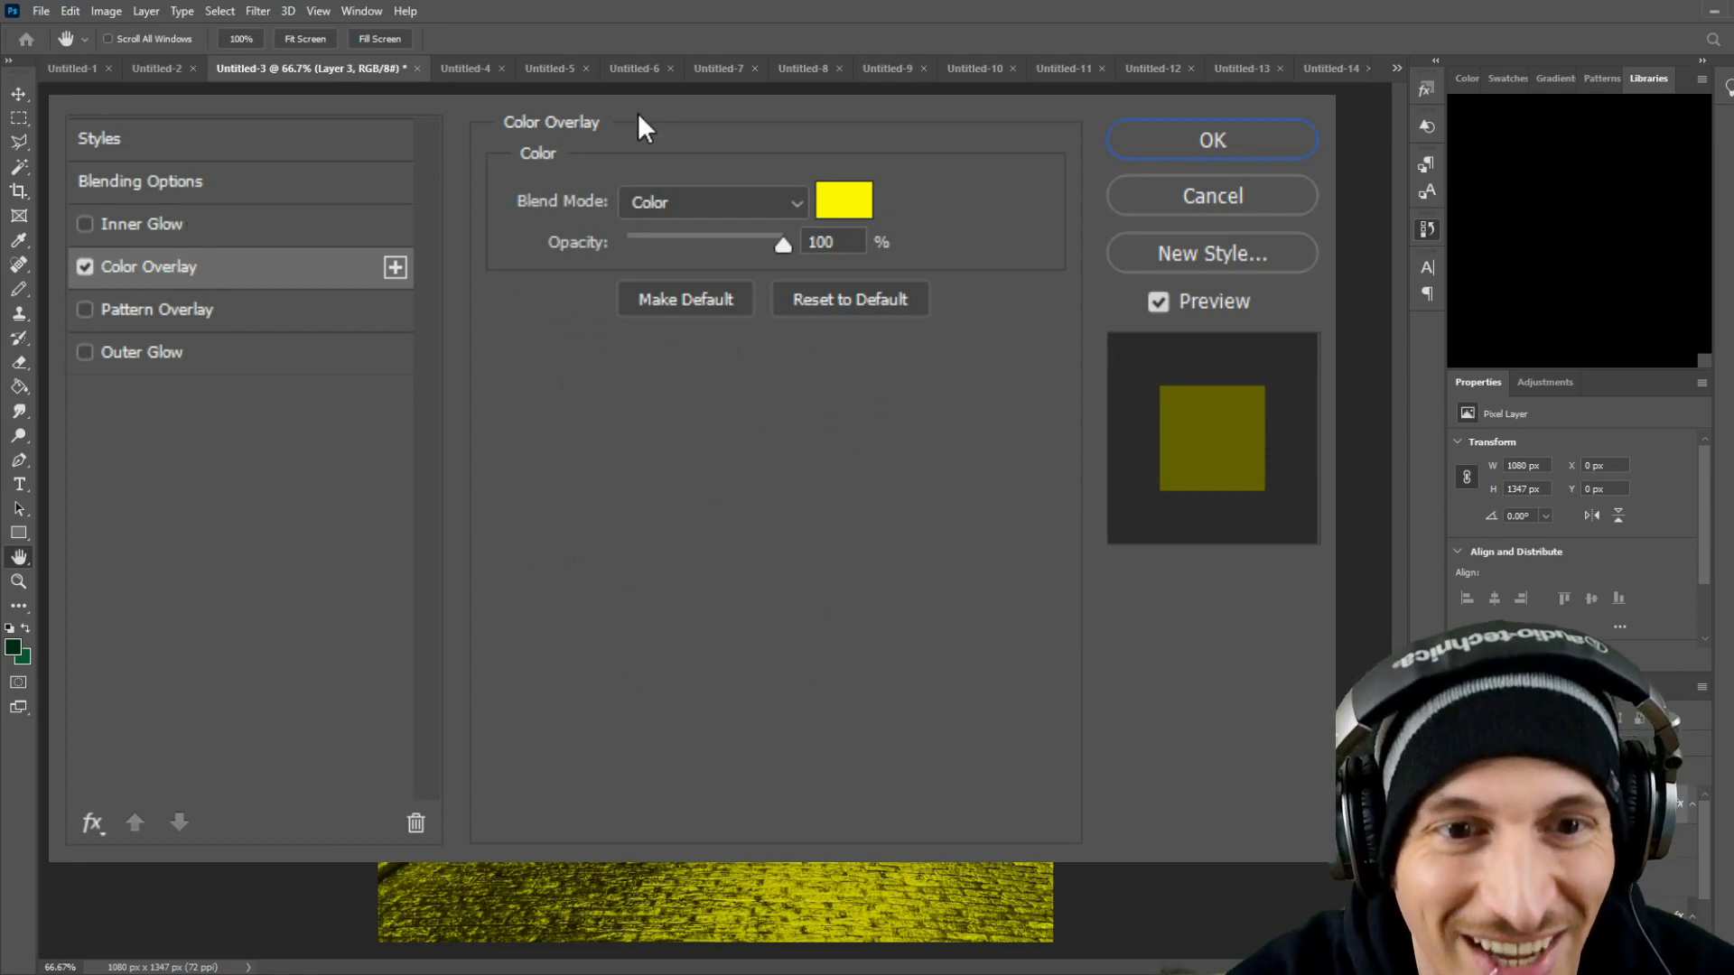
left_click_drag(362, 79, 652, 111)
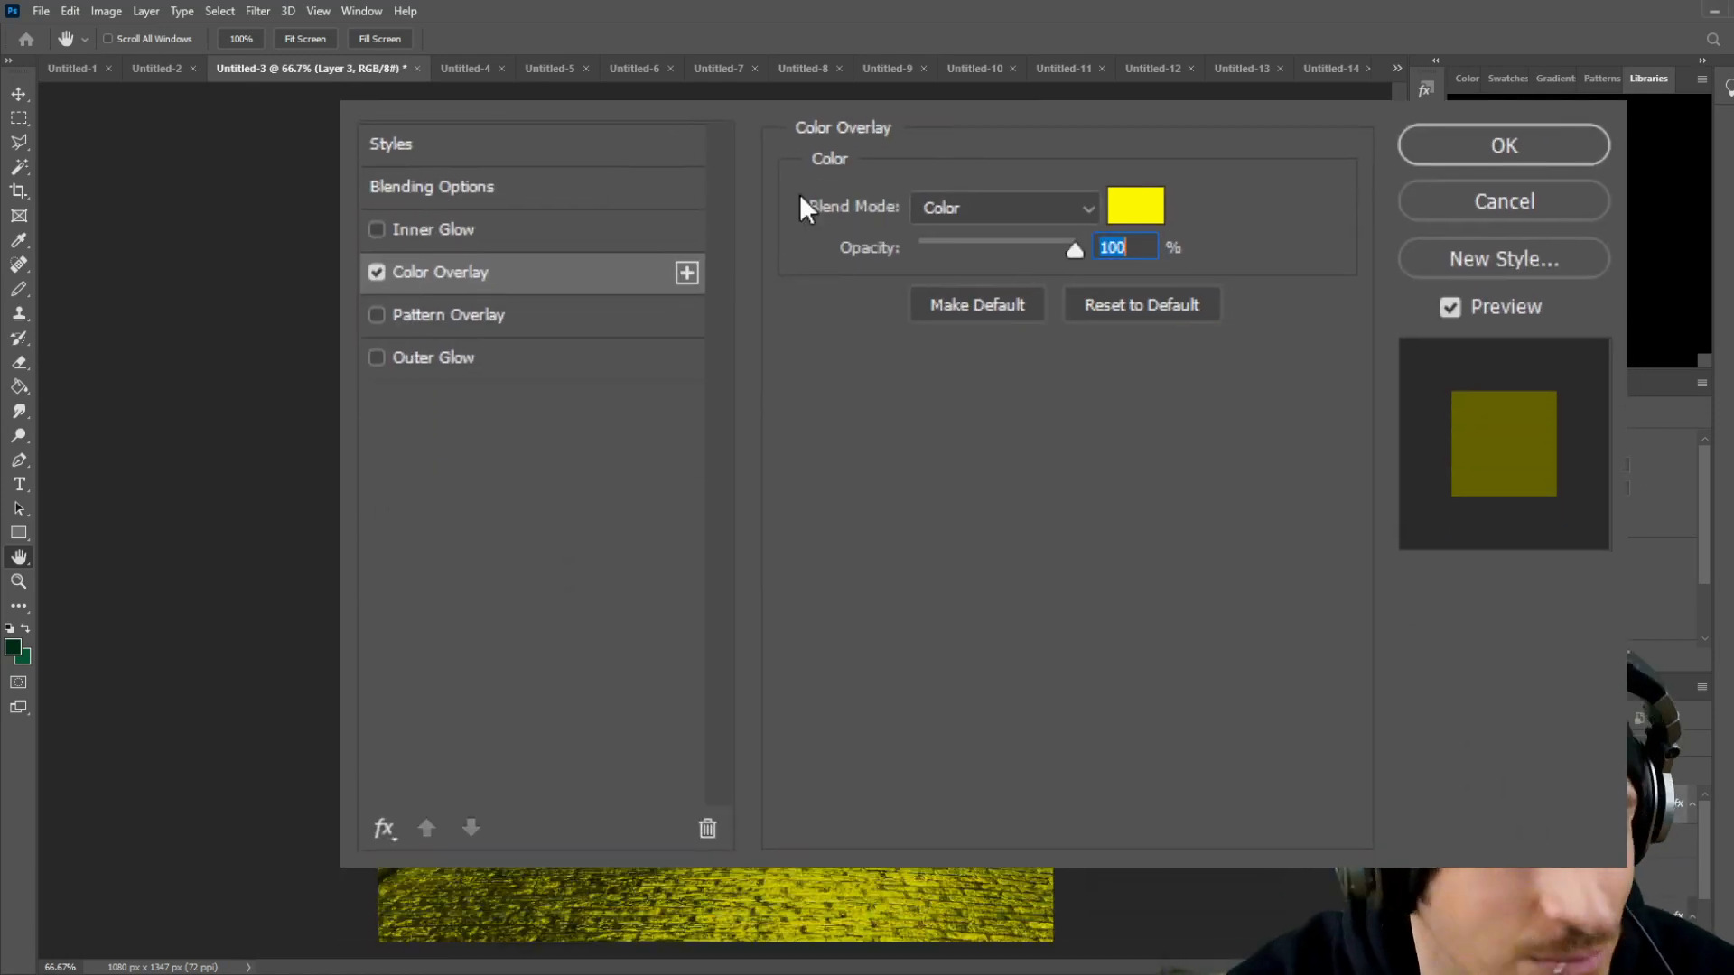
left_click(1503, 147)
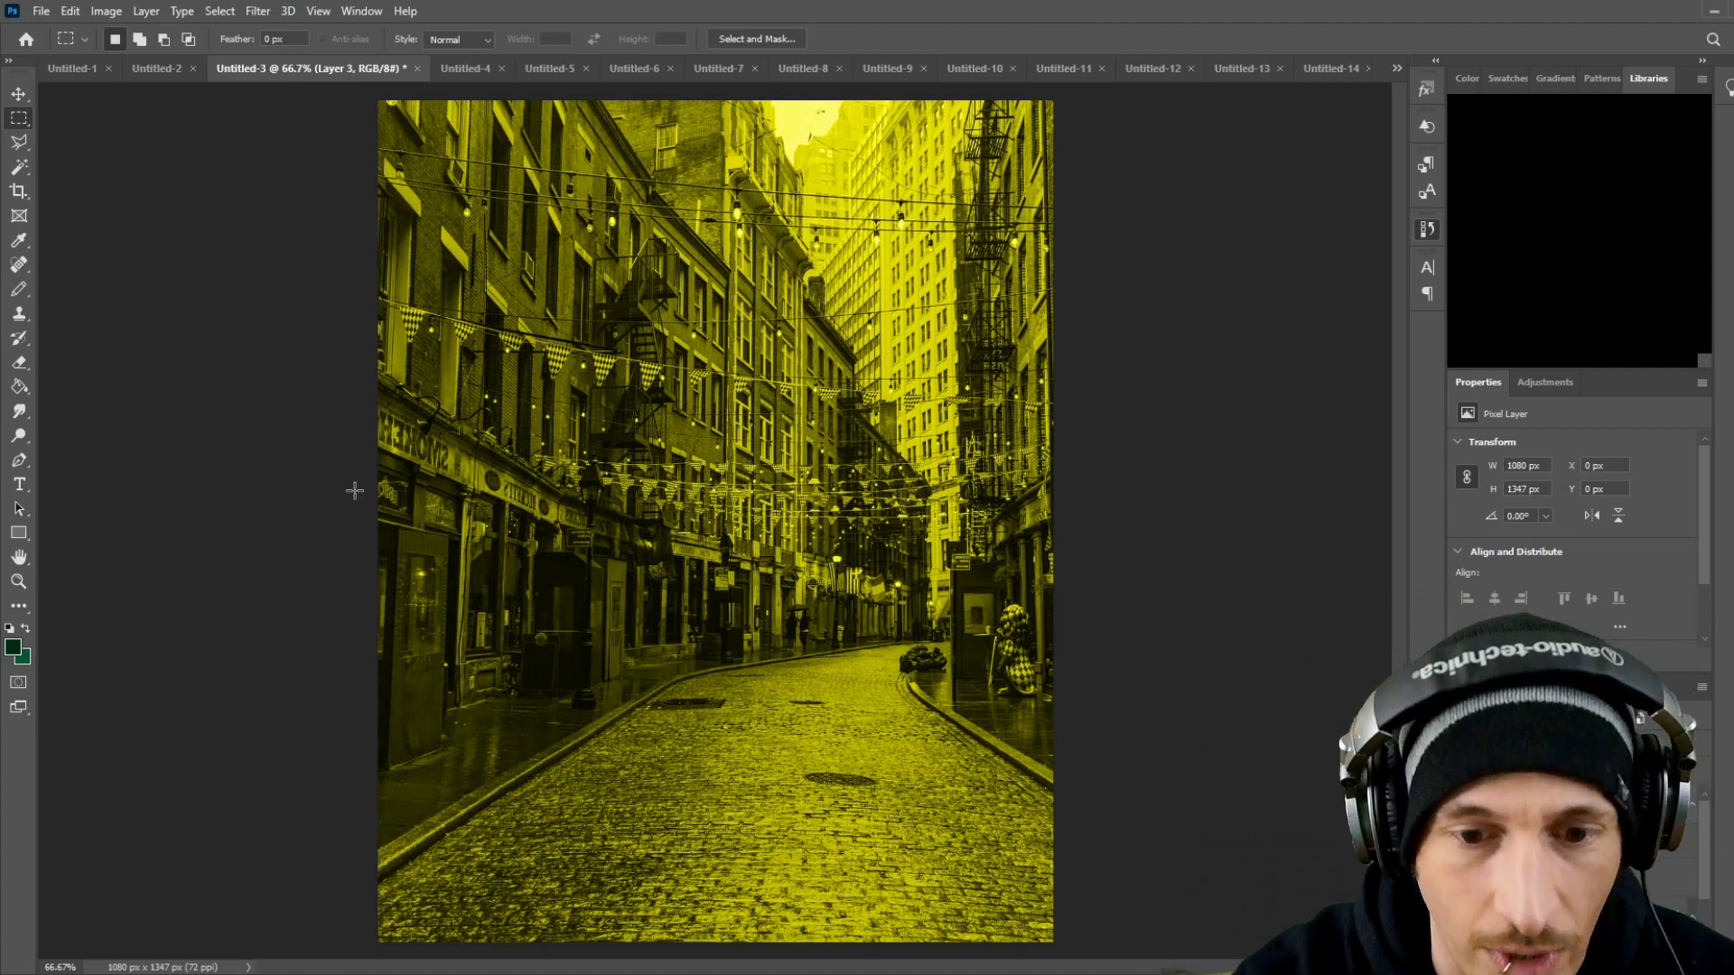
Step: Begin a Polygonal Lasso outline of the cobblestone road, tracing the outer edge of the left kerb from beyond the canvas edge
left_click(19, 142)
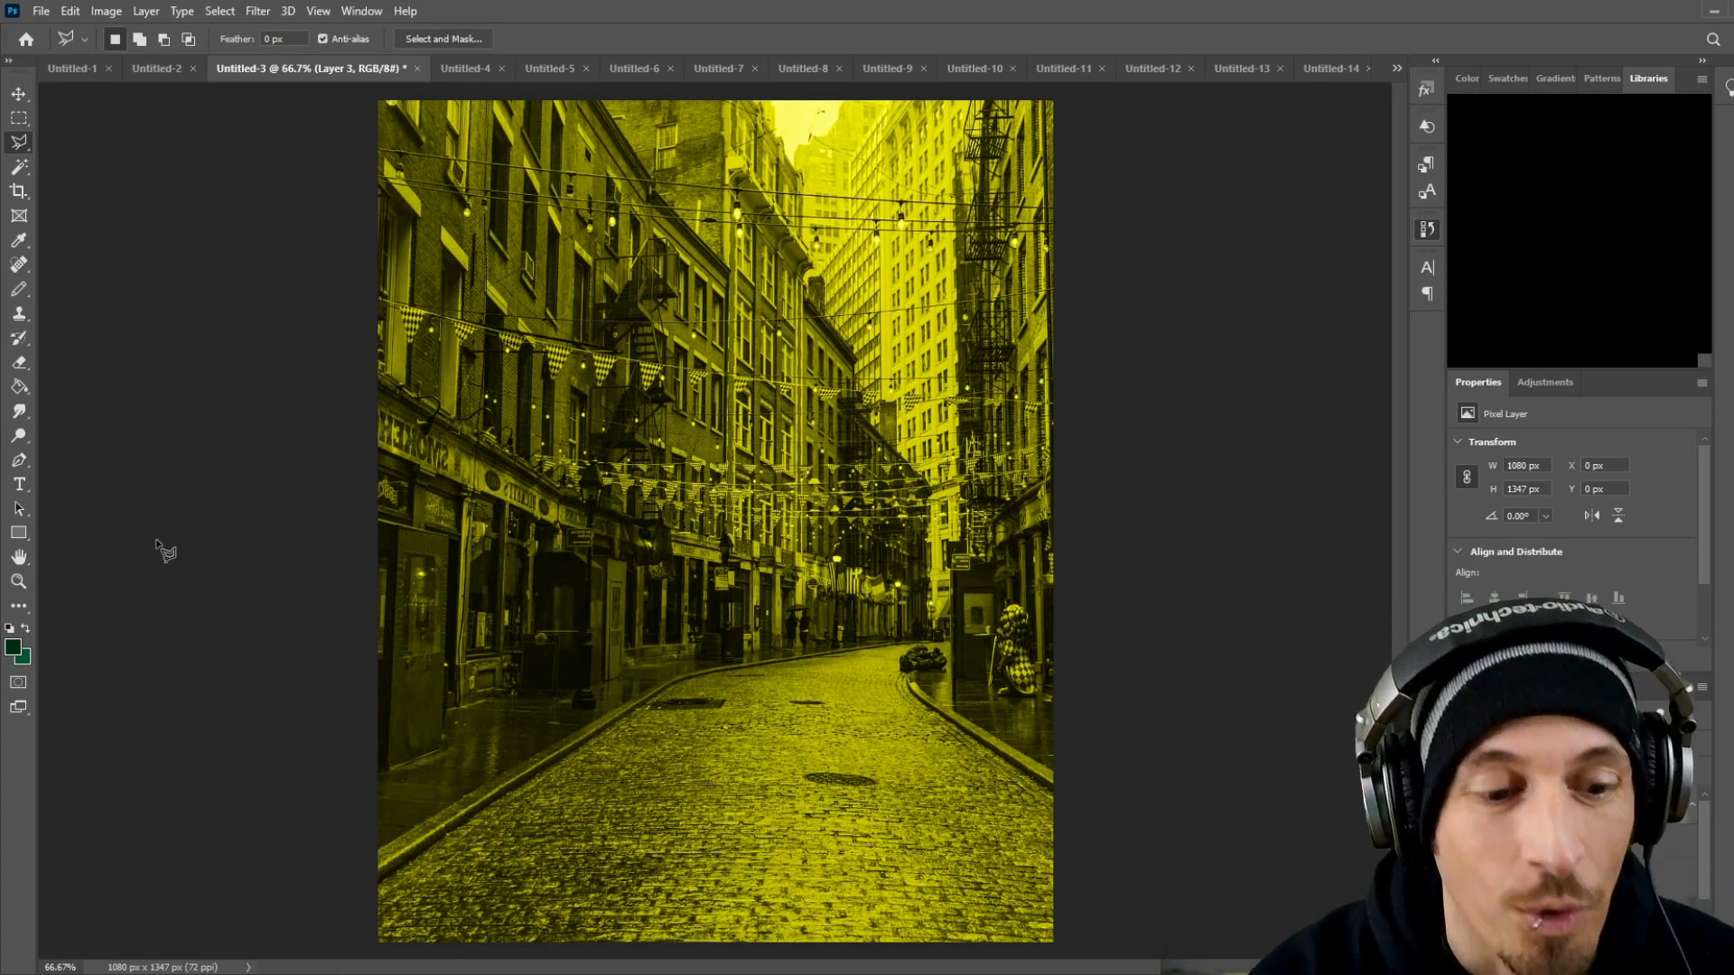
key("ctrl+plus")
key("ctrl+plus")
key("ctrl+plus")
key("ctrl+plus")
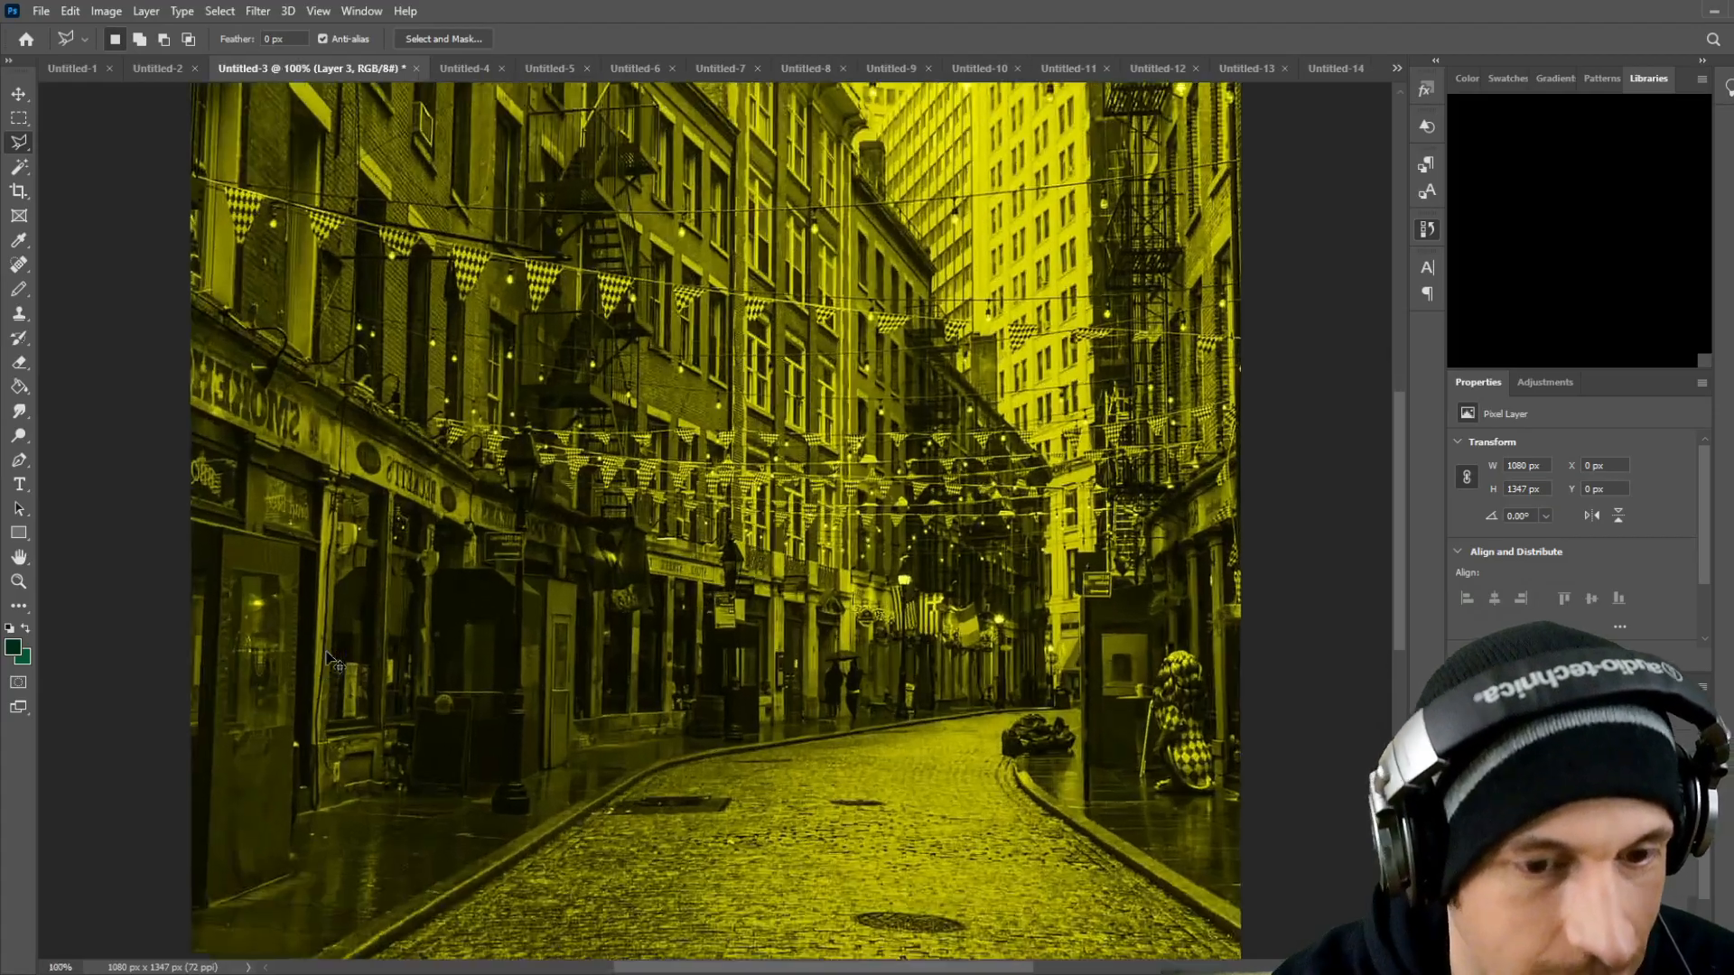
scroll(330, 657, "down", 10)
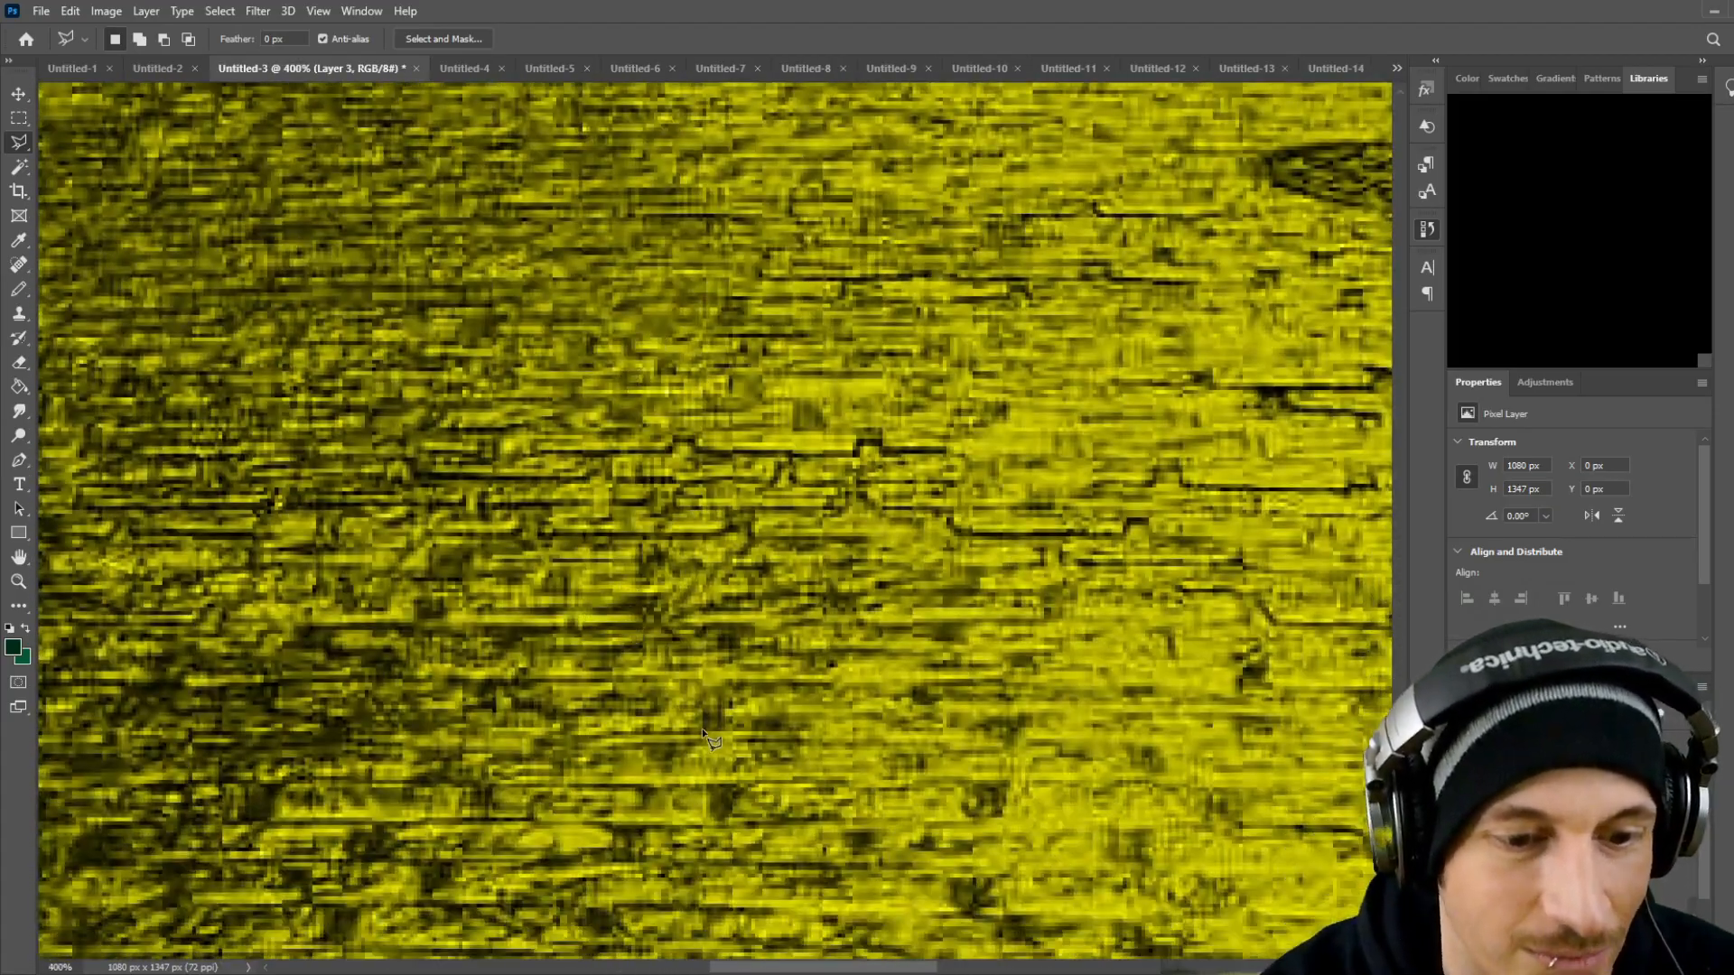
left_click_drag(800, 964, 510, 961)
left_click(418, 618)
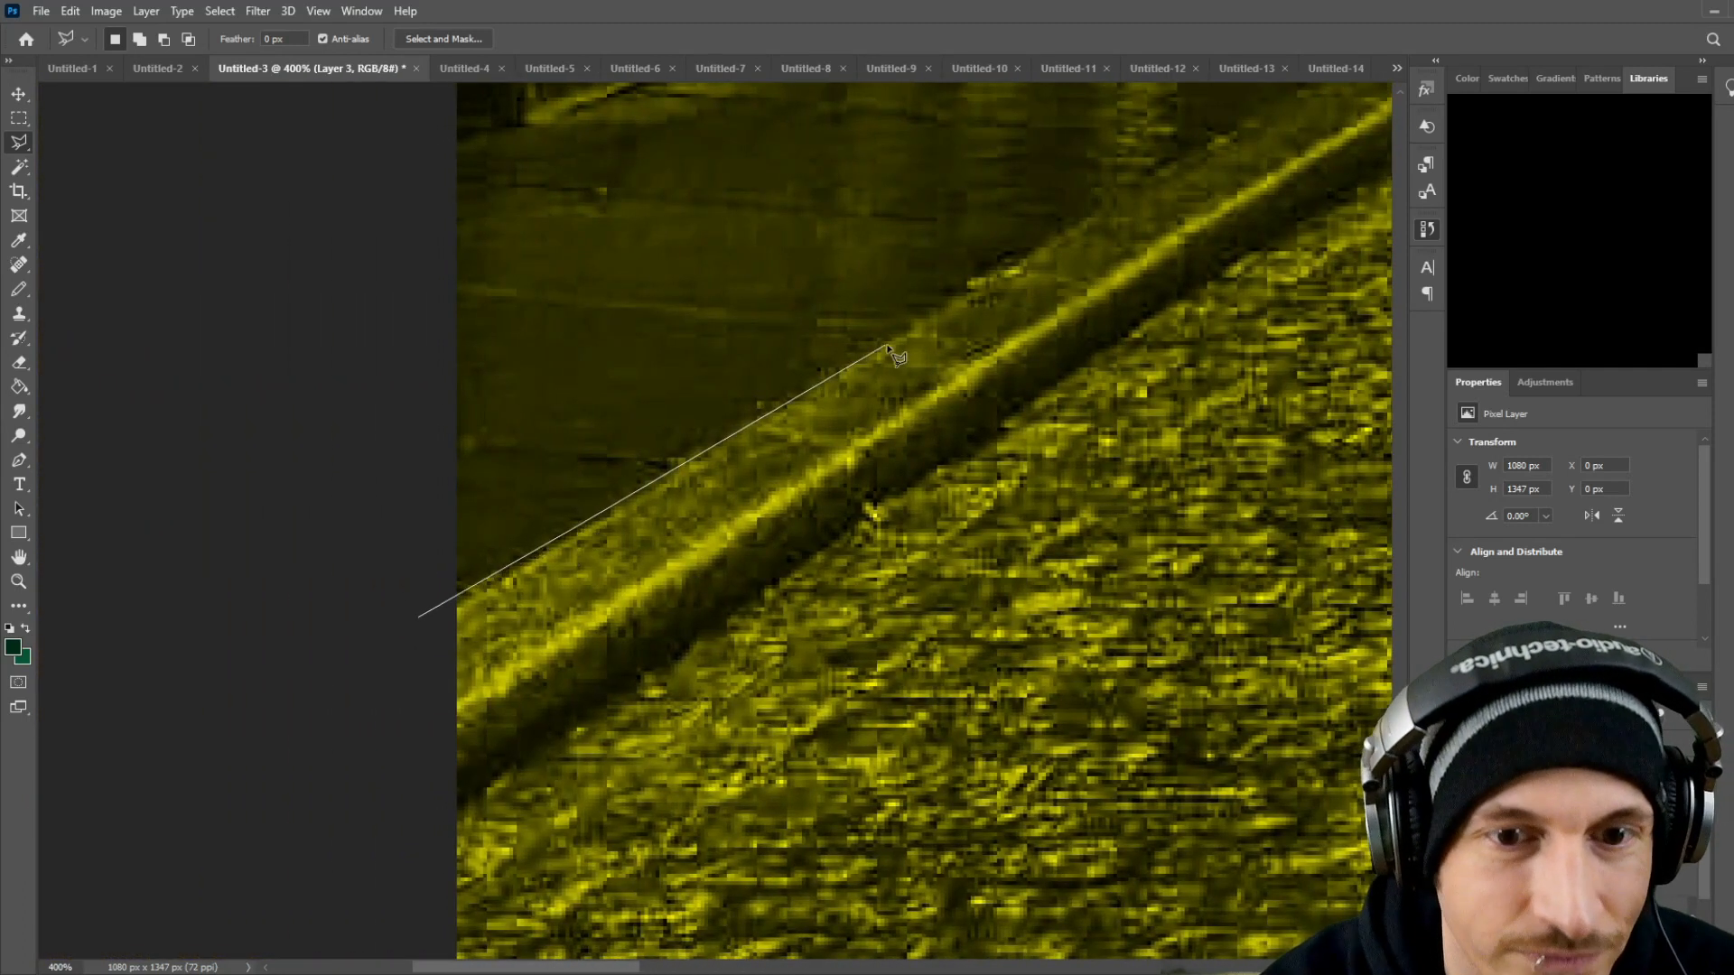
left_click(936, 308)
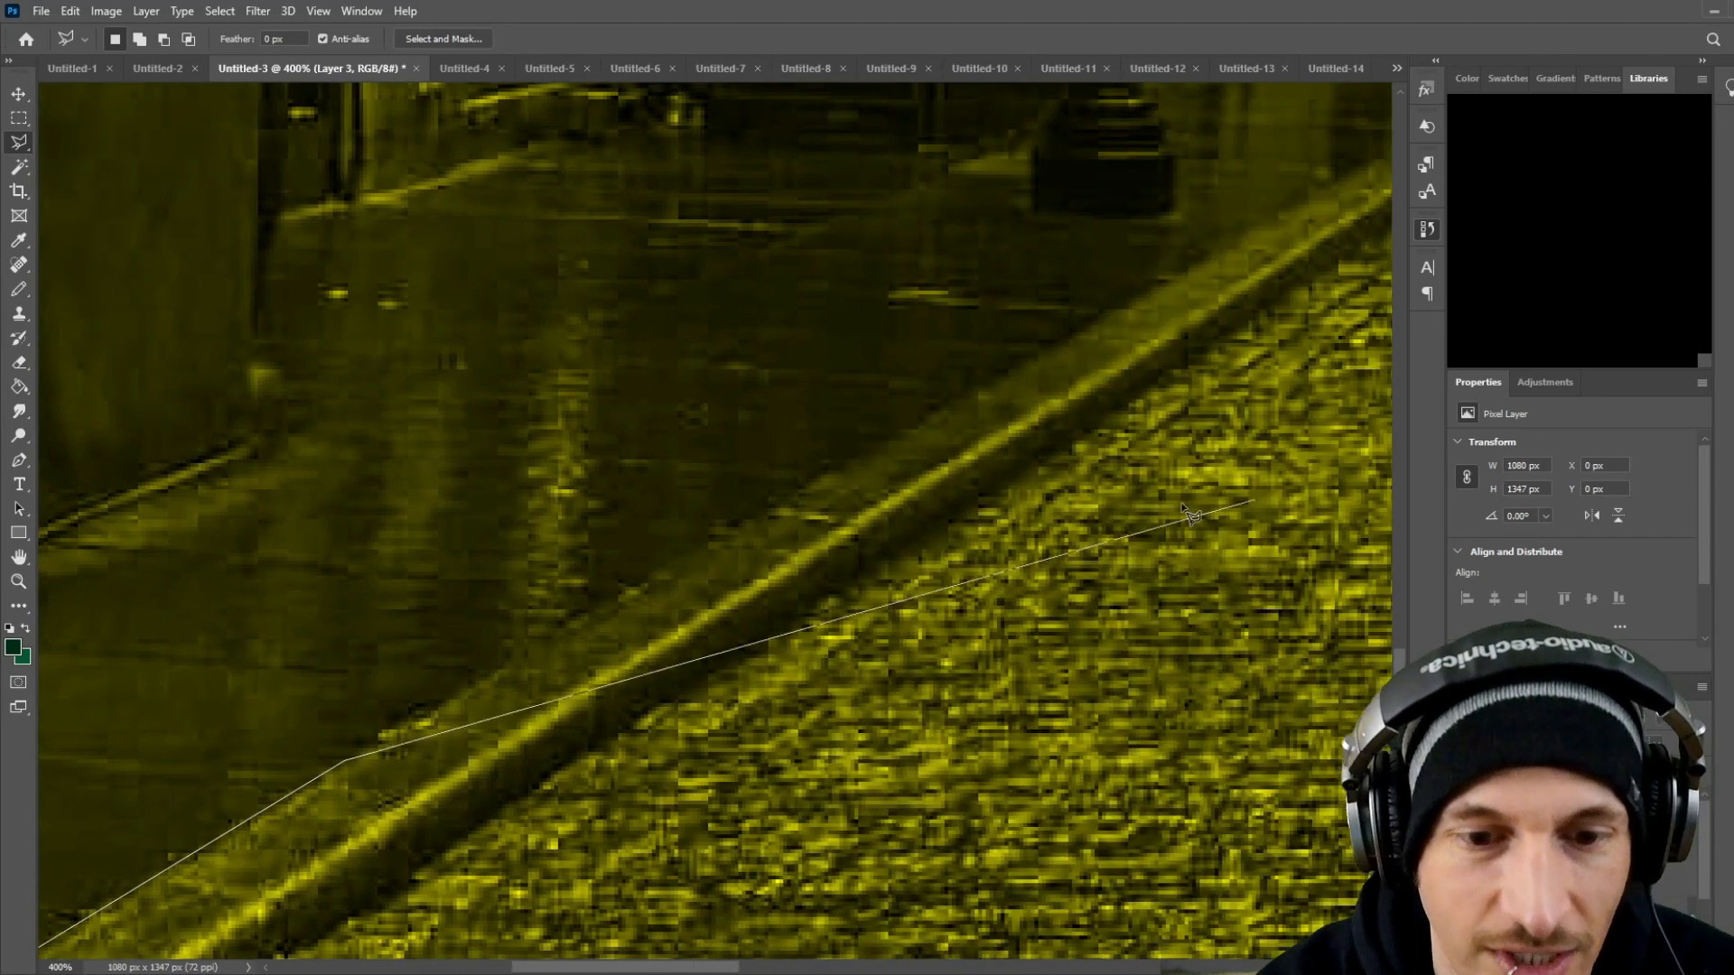
left_click(804, 480)
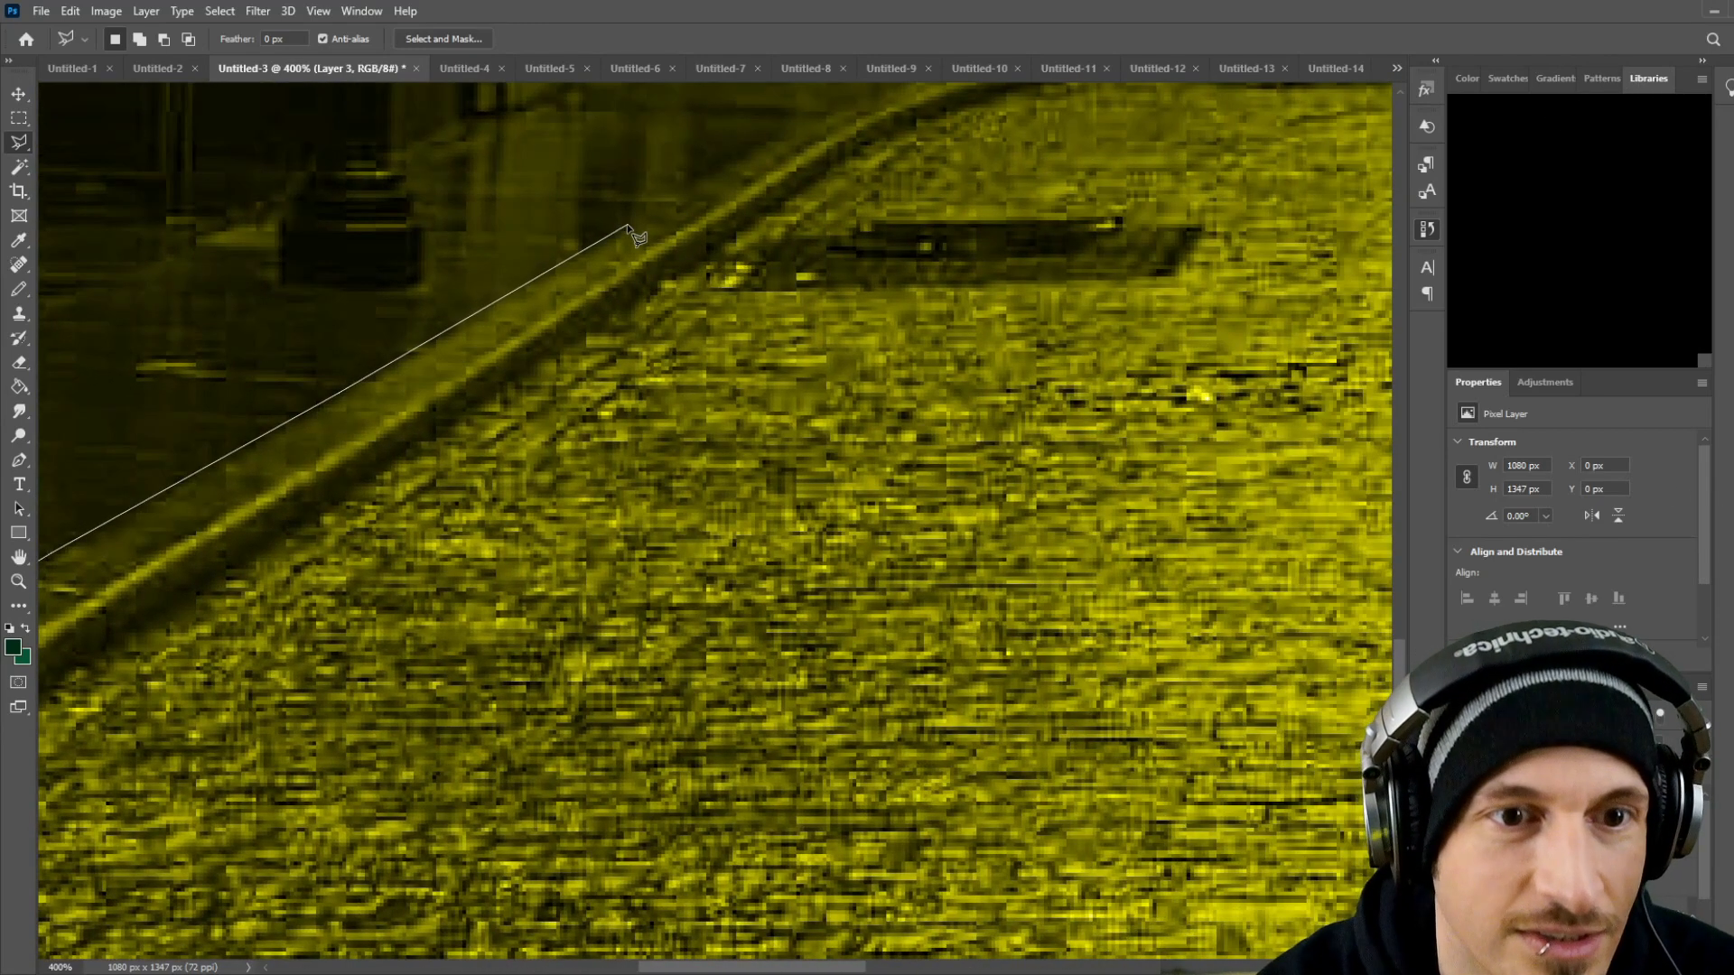
scroll(723, 361, "up", 5)
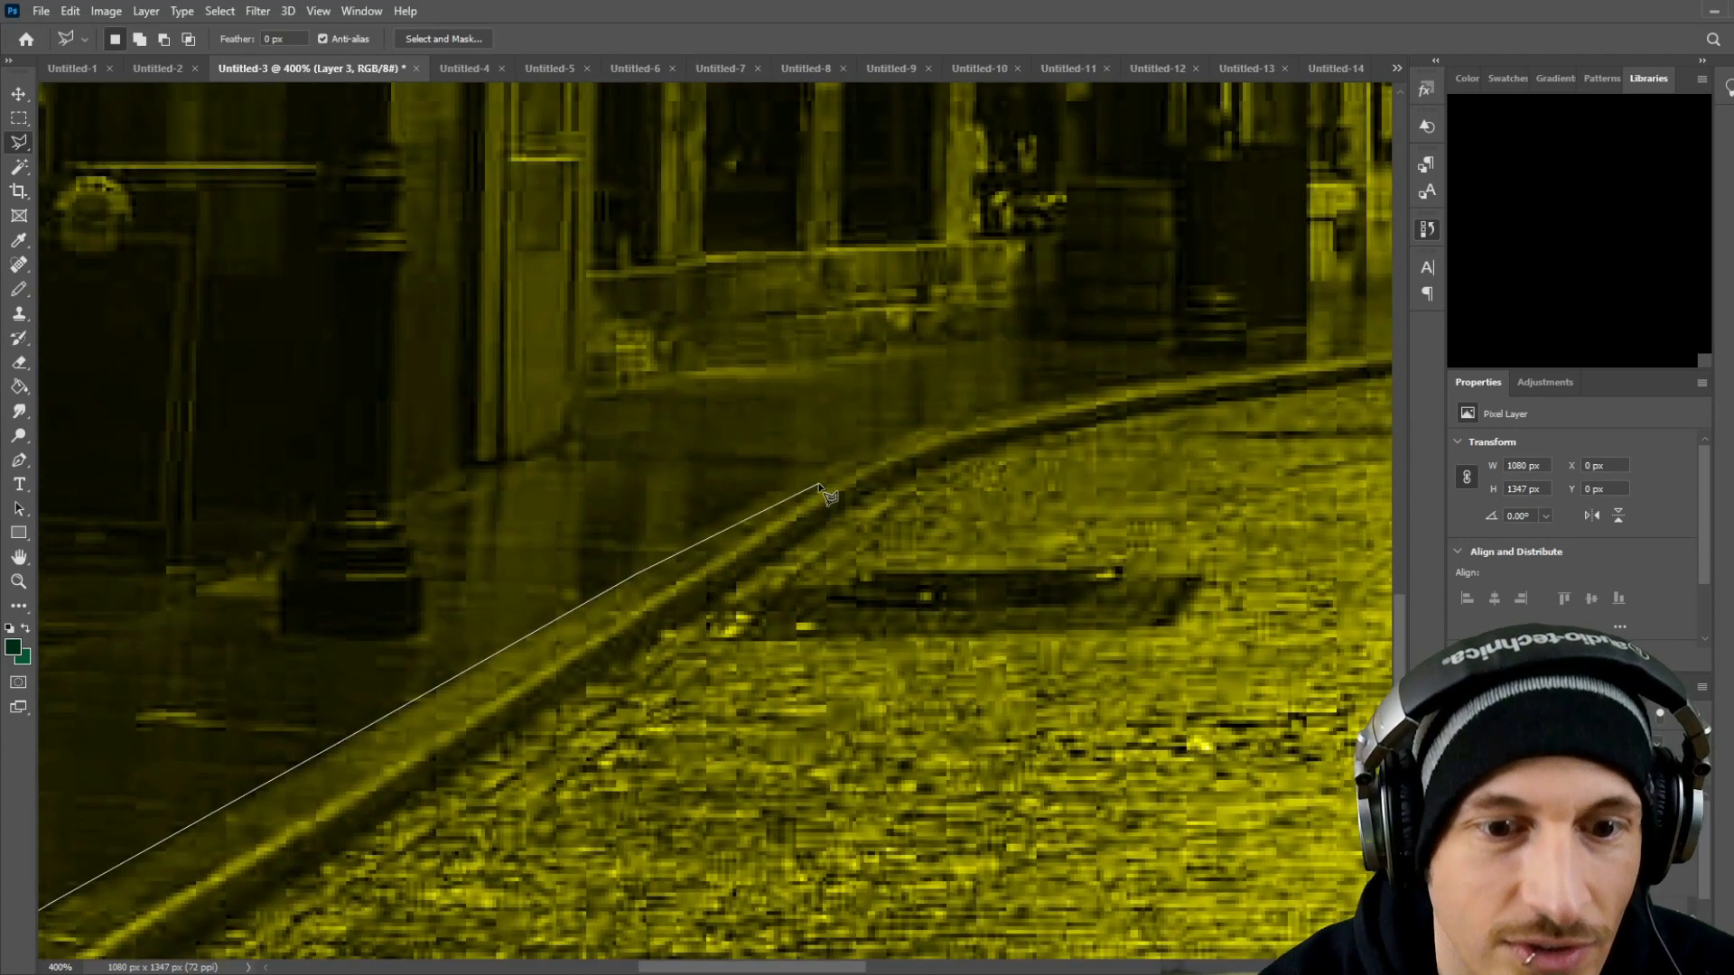
Step: Continue the lasso outline around the left kerb's bend and along the road's far edge to the dark post
left_click(785, 489)
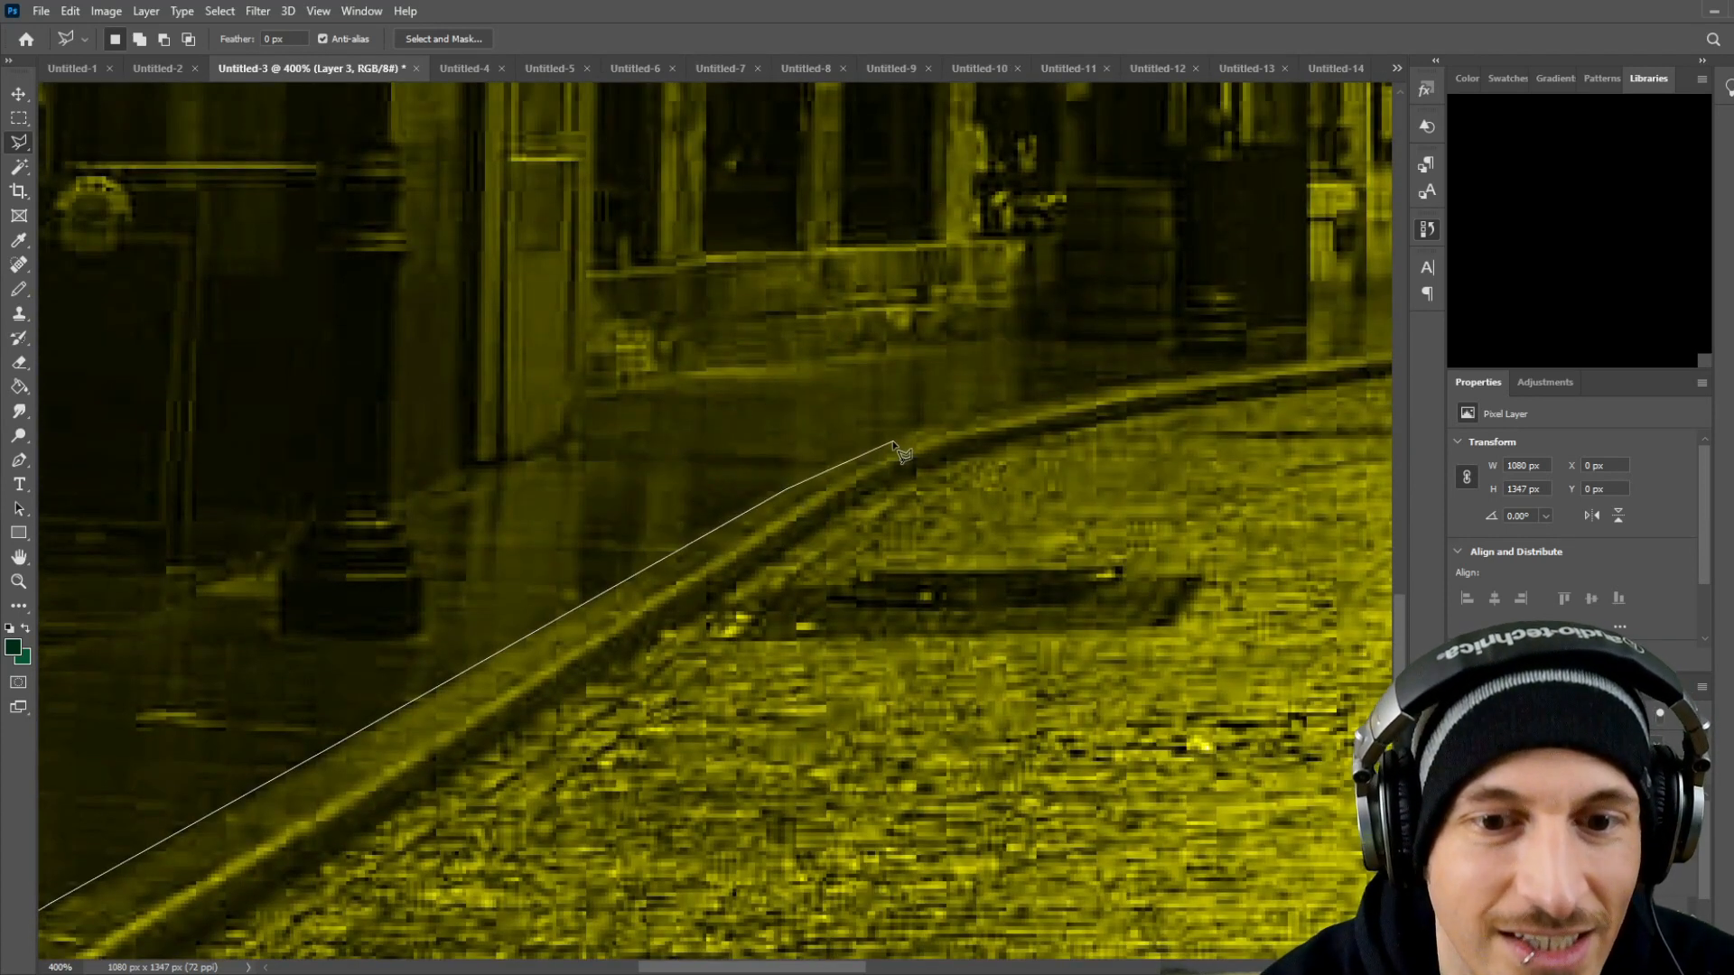
left_click(920, 428)
left_click(1047, 397)
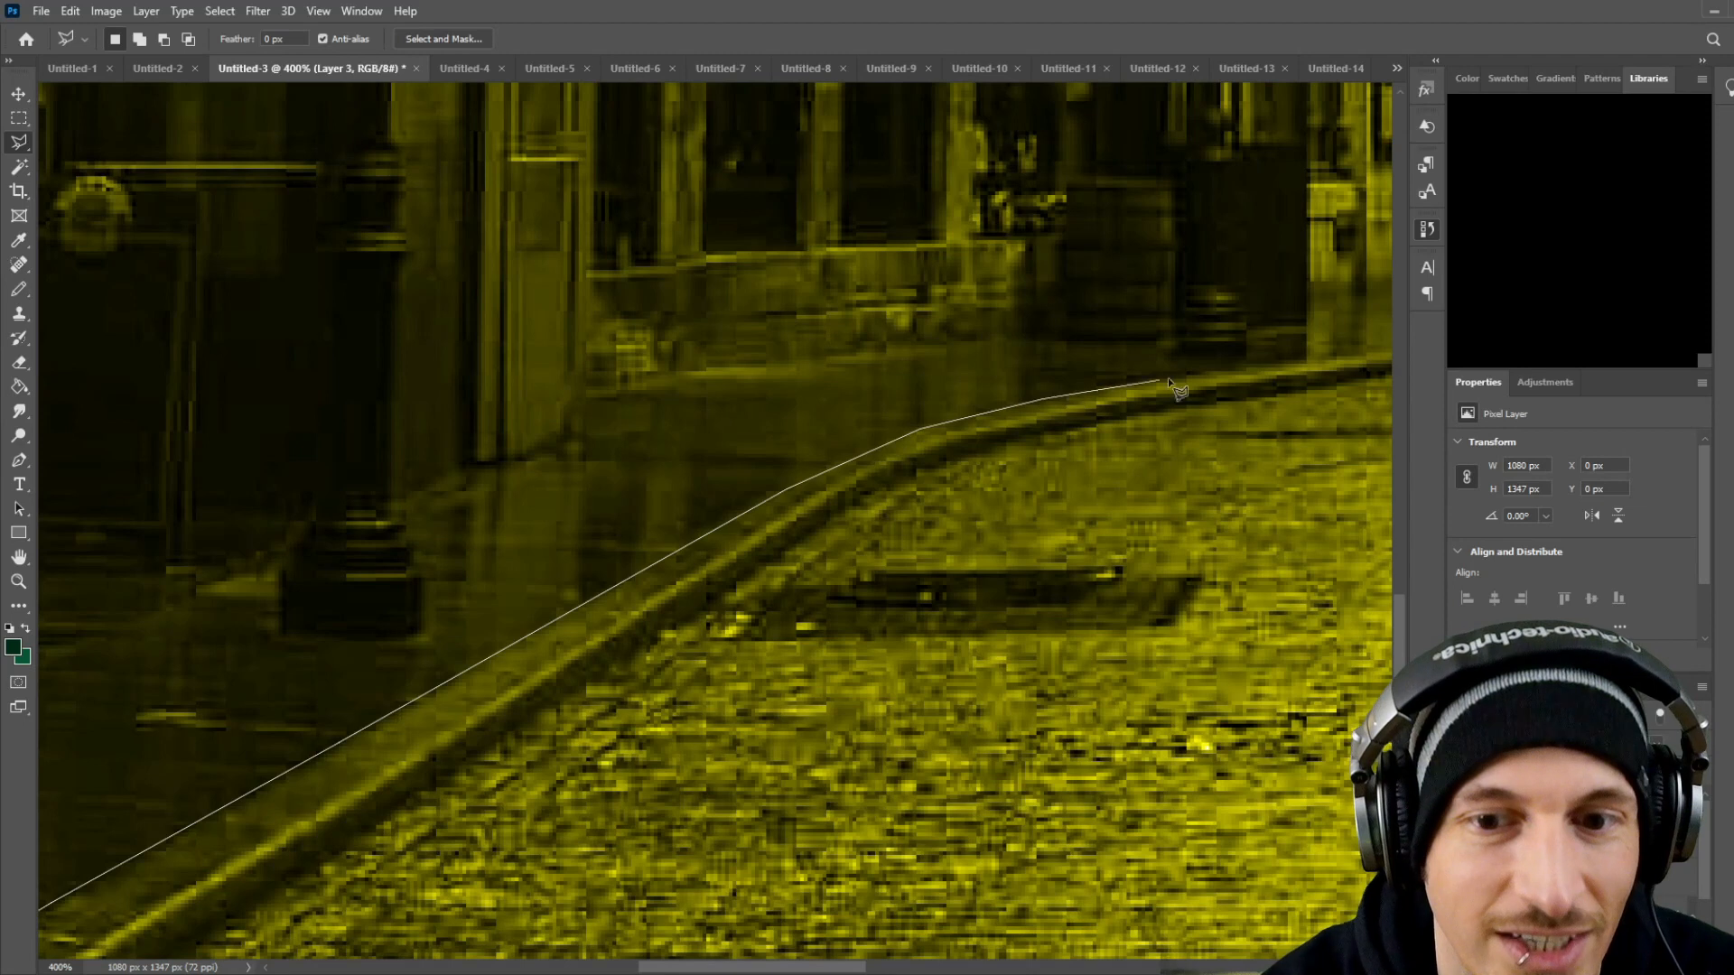
scroll(1168, 378, "right", 9)
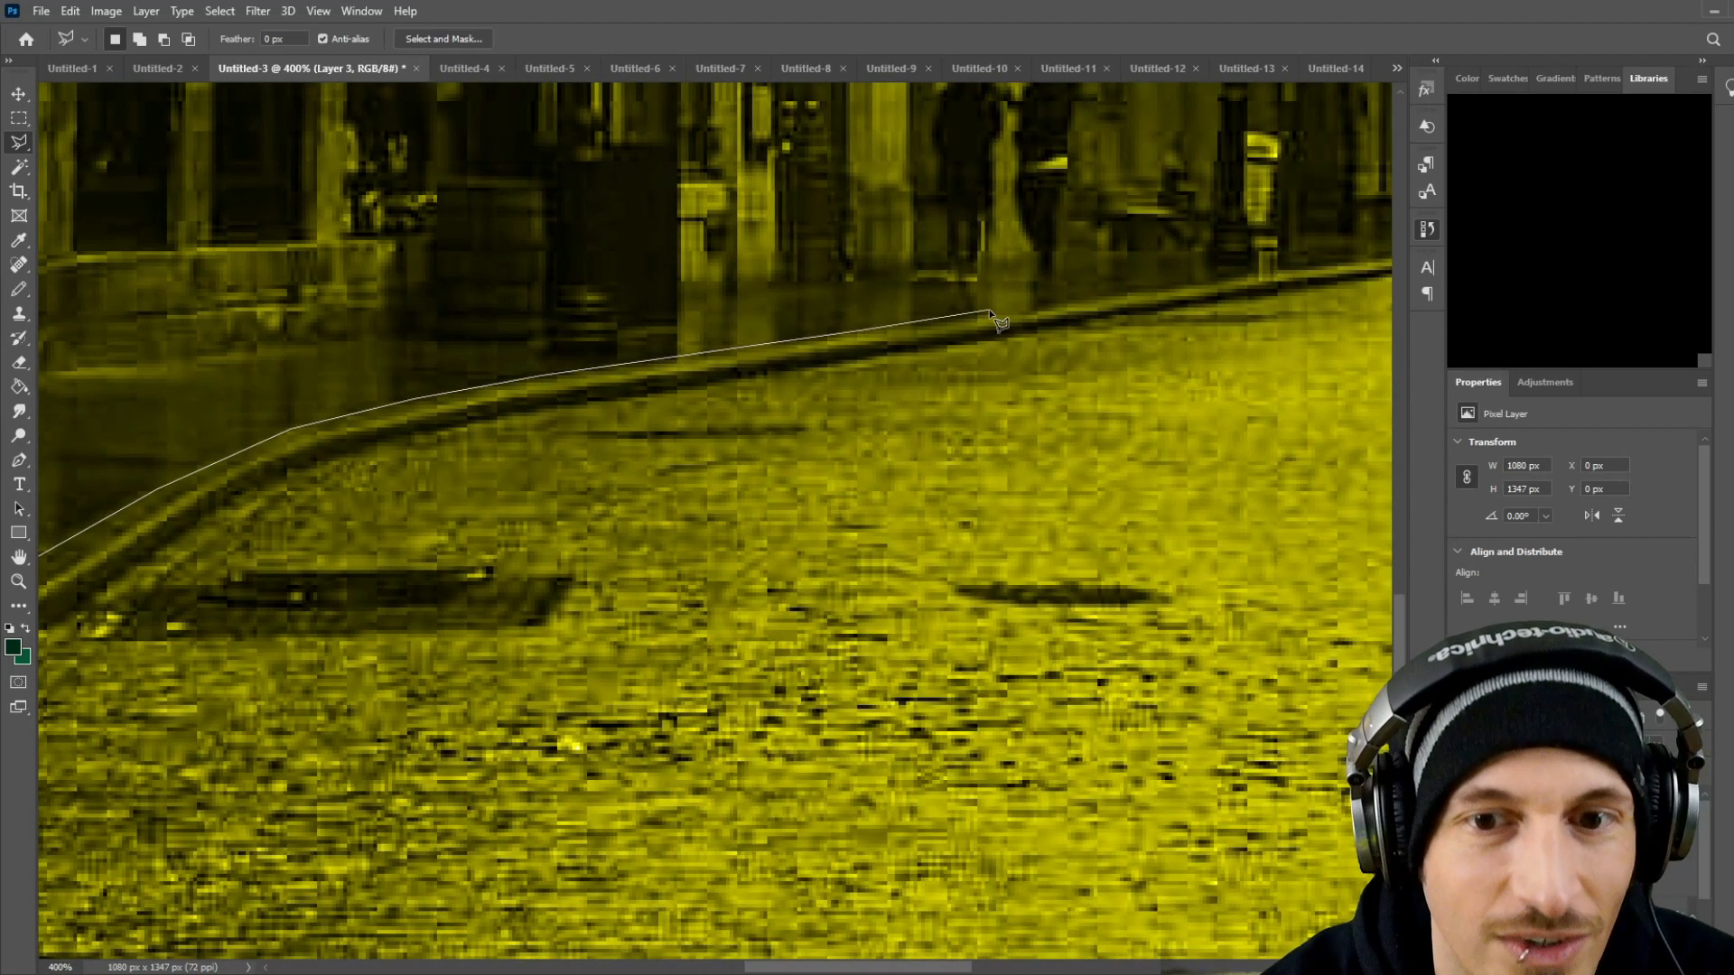
scroll(1037, 309, "right", 10)
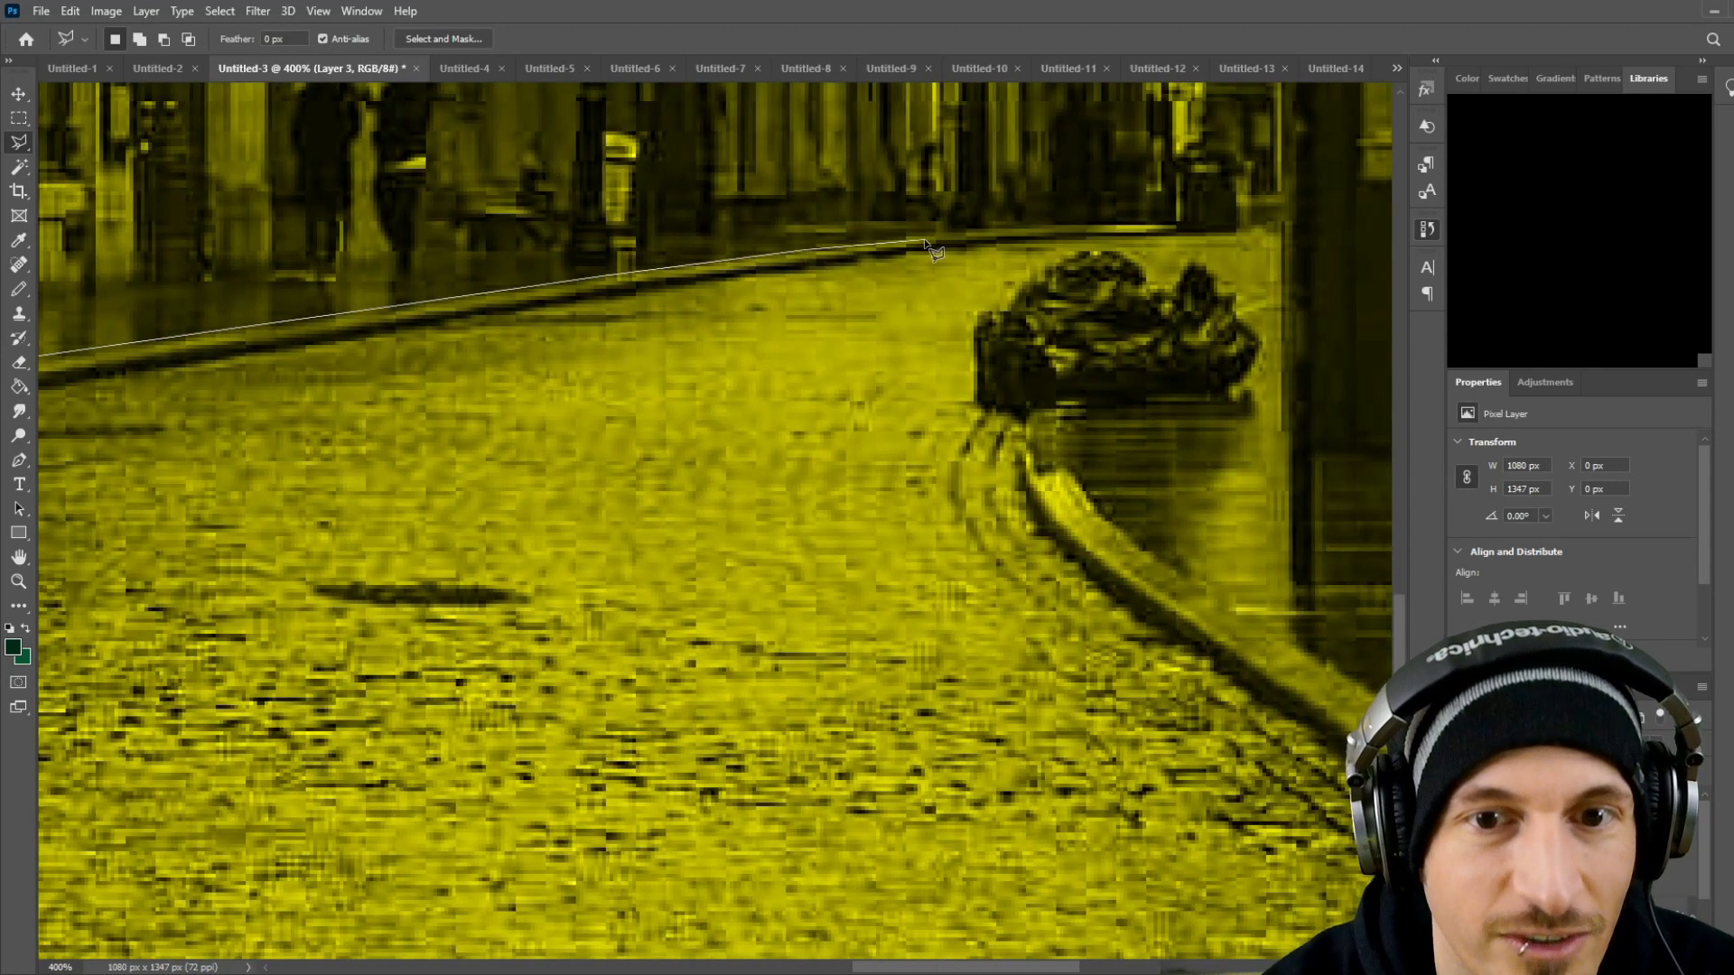
left_click(1013, 224)
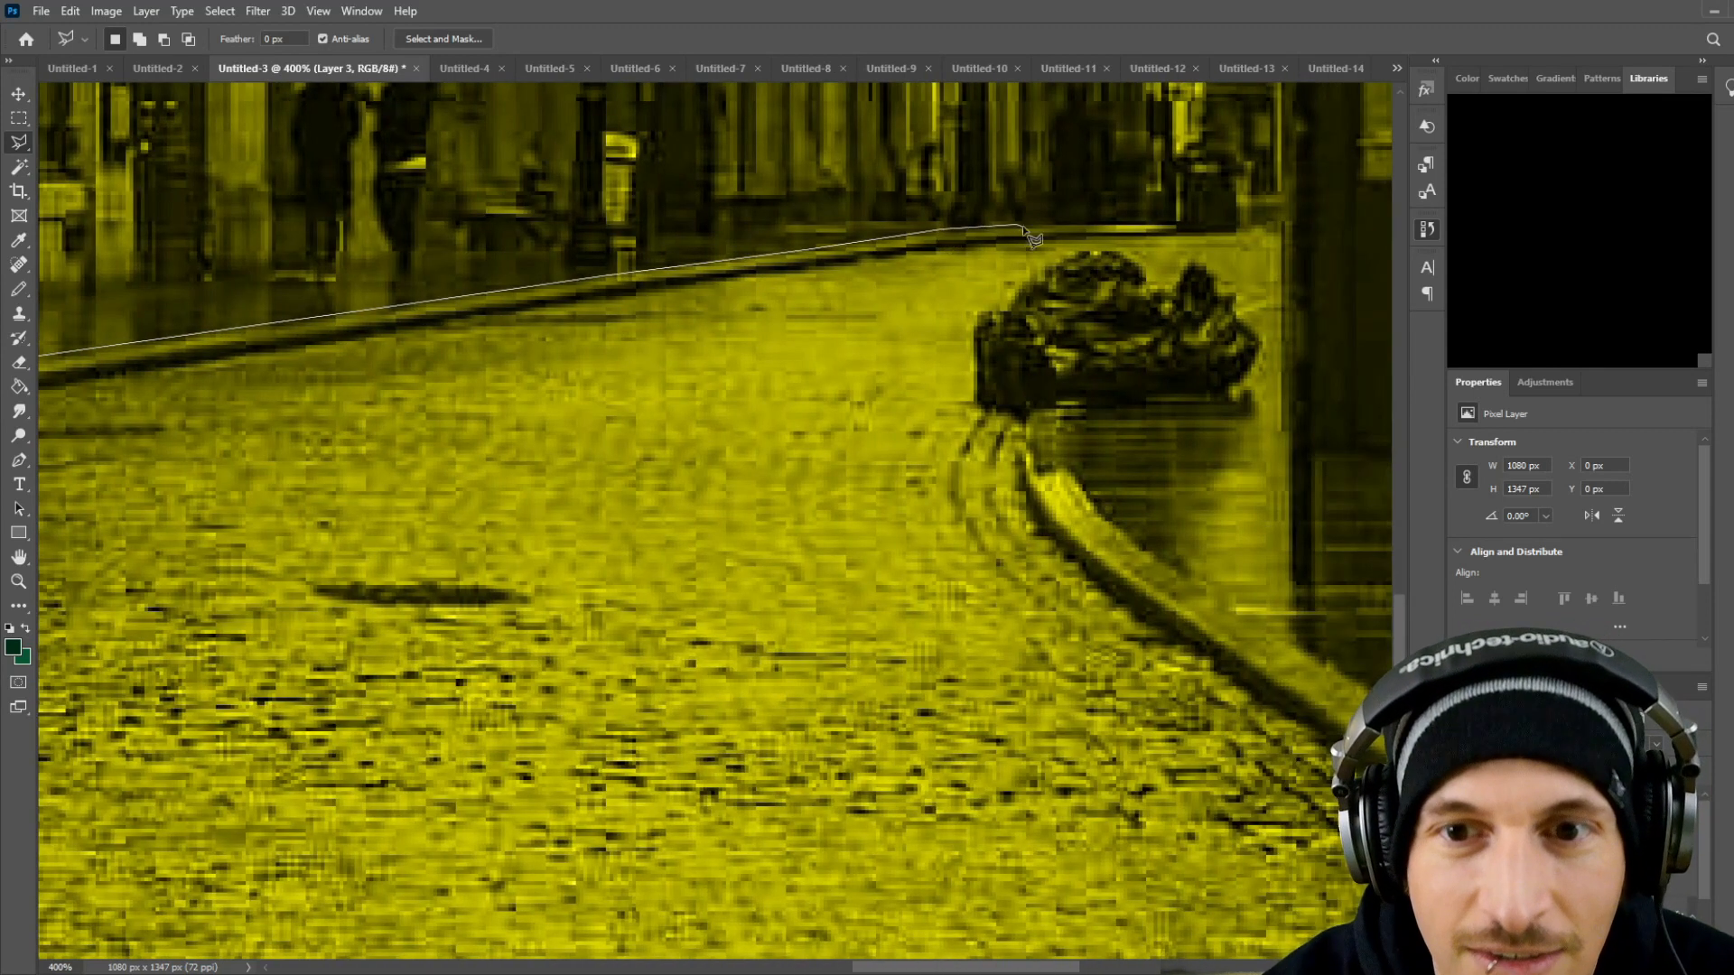
left_click(1119, 223)
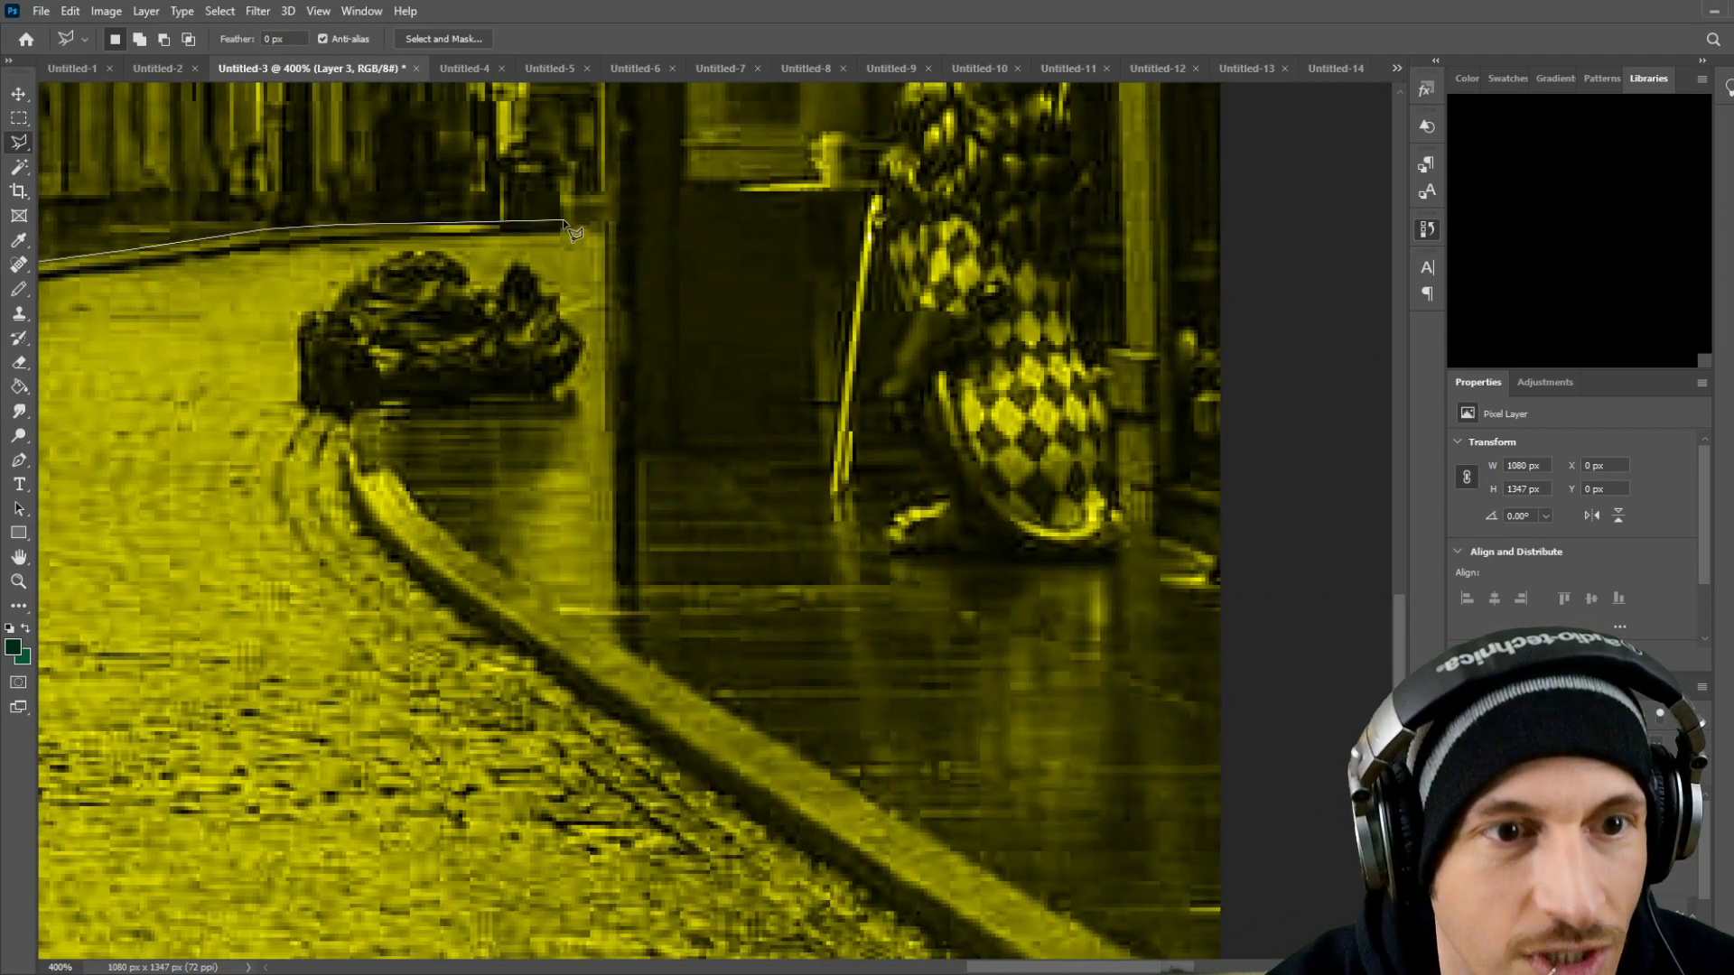
left_click(605, 223)
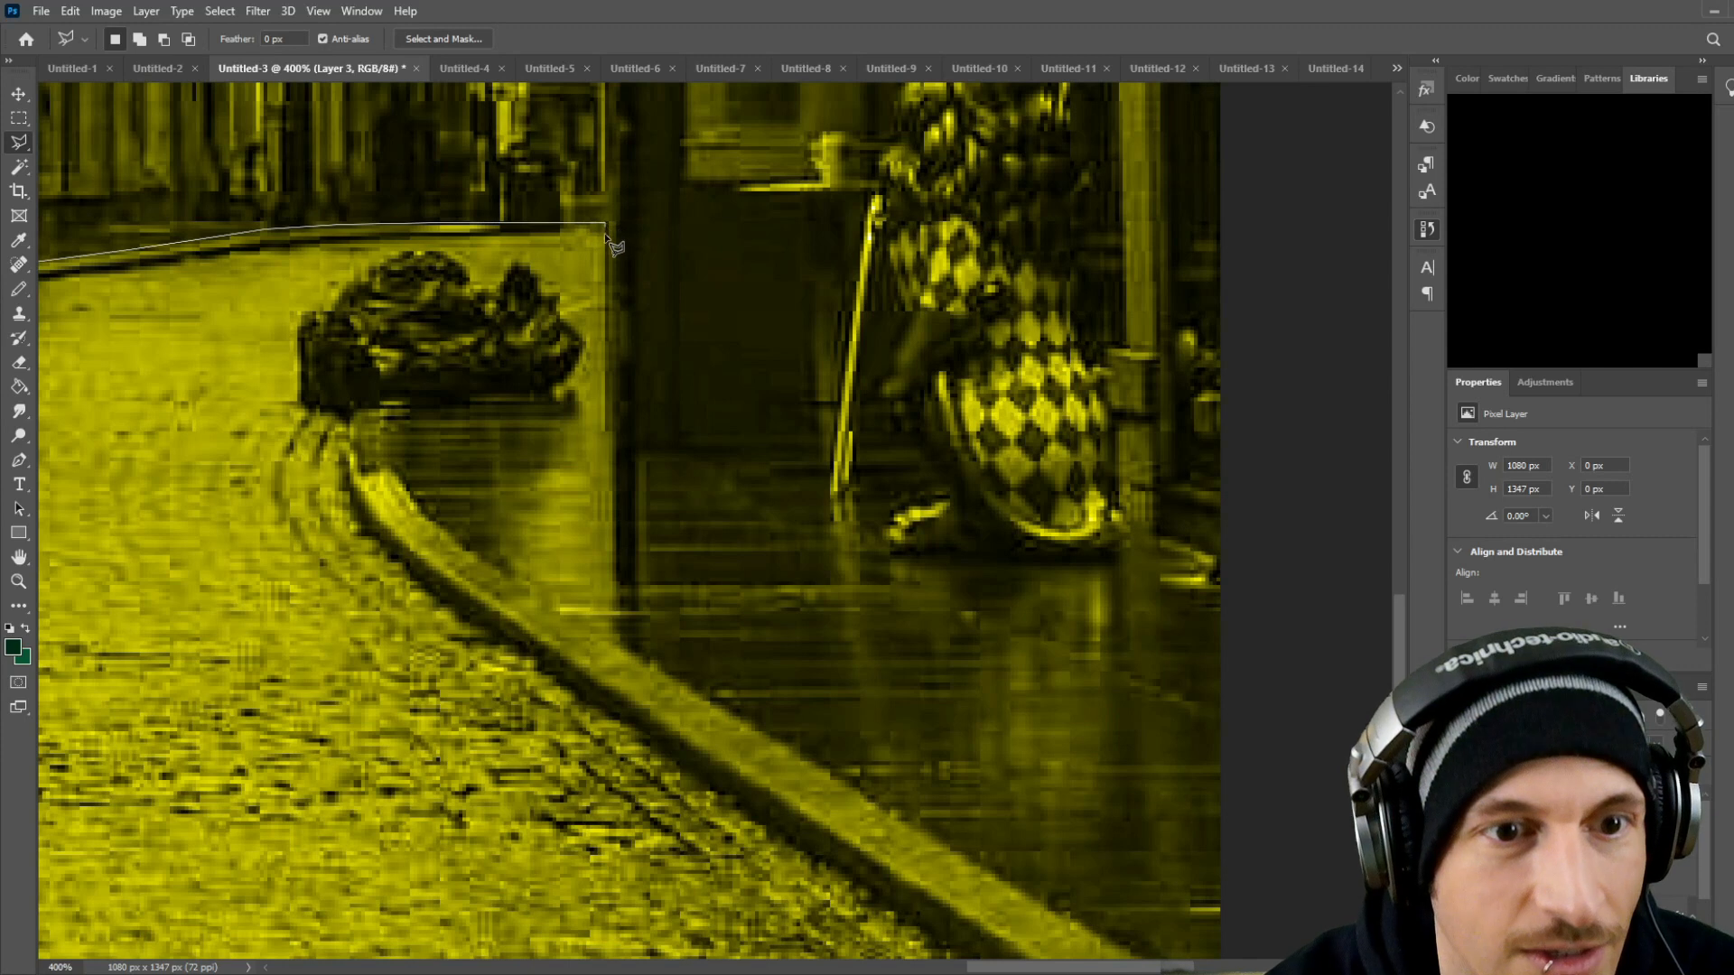
Step: Route the lasso outline down the post's edge and around the dark pile of bags, leaving the pile outside the road selection
left_click(601, 299)
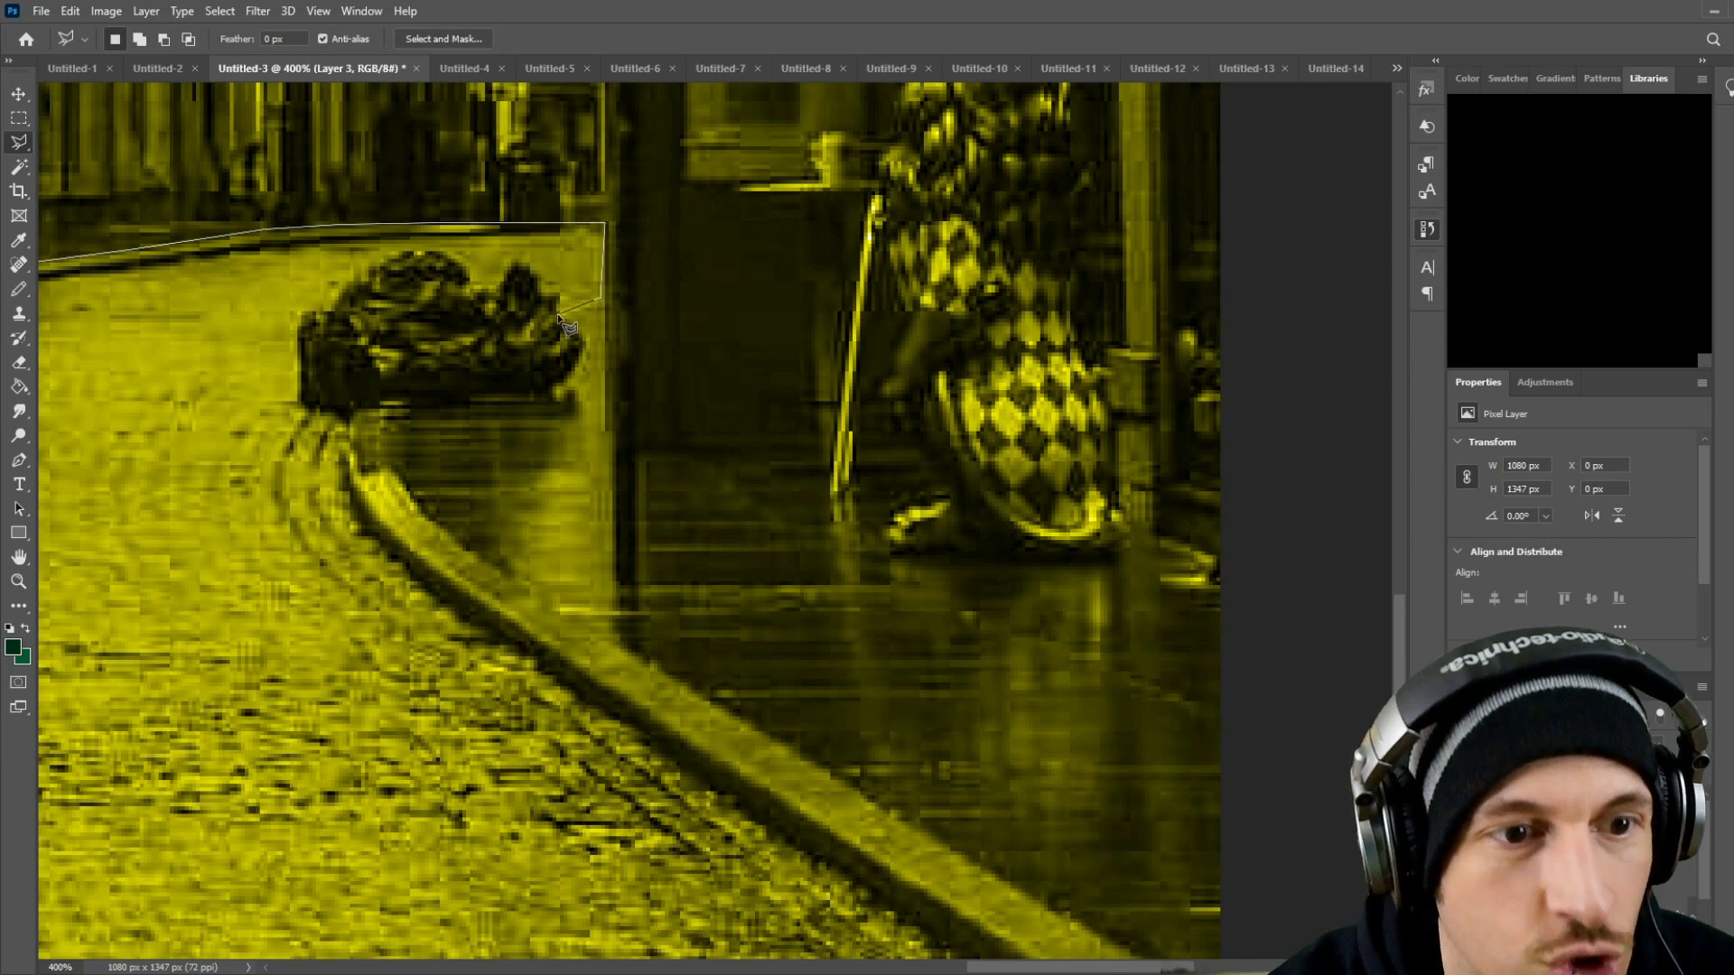
left_click(559, 314)
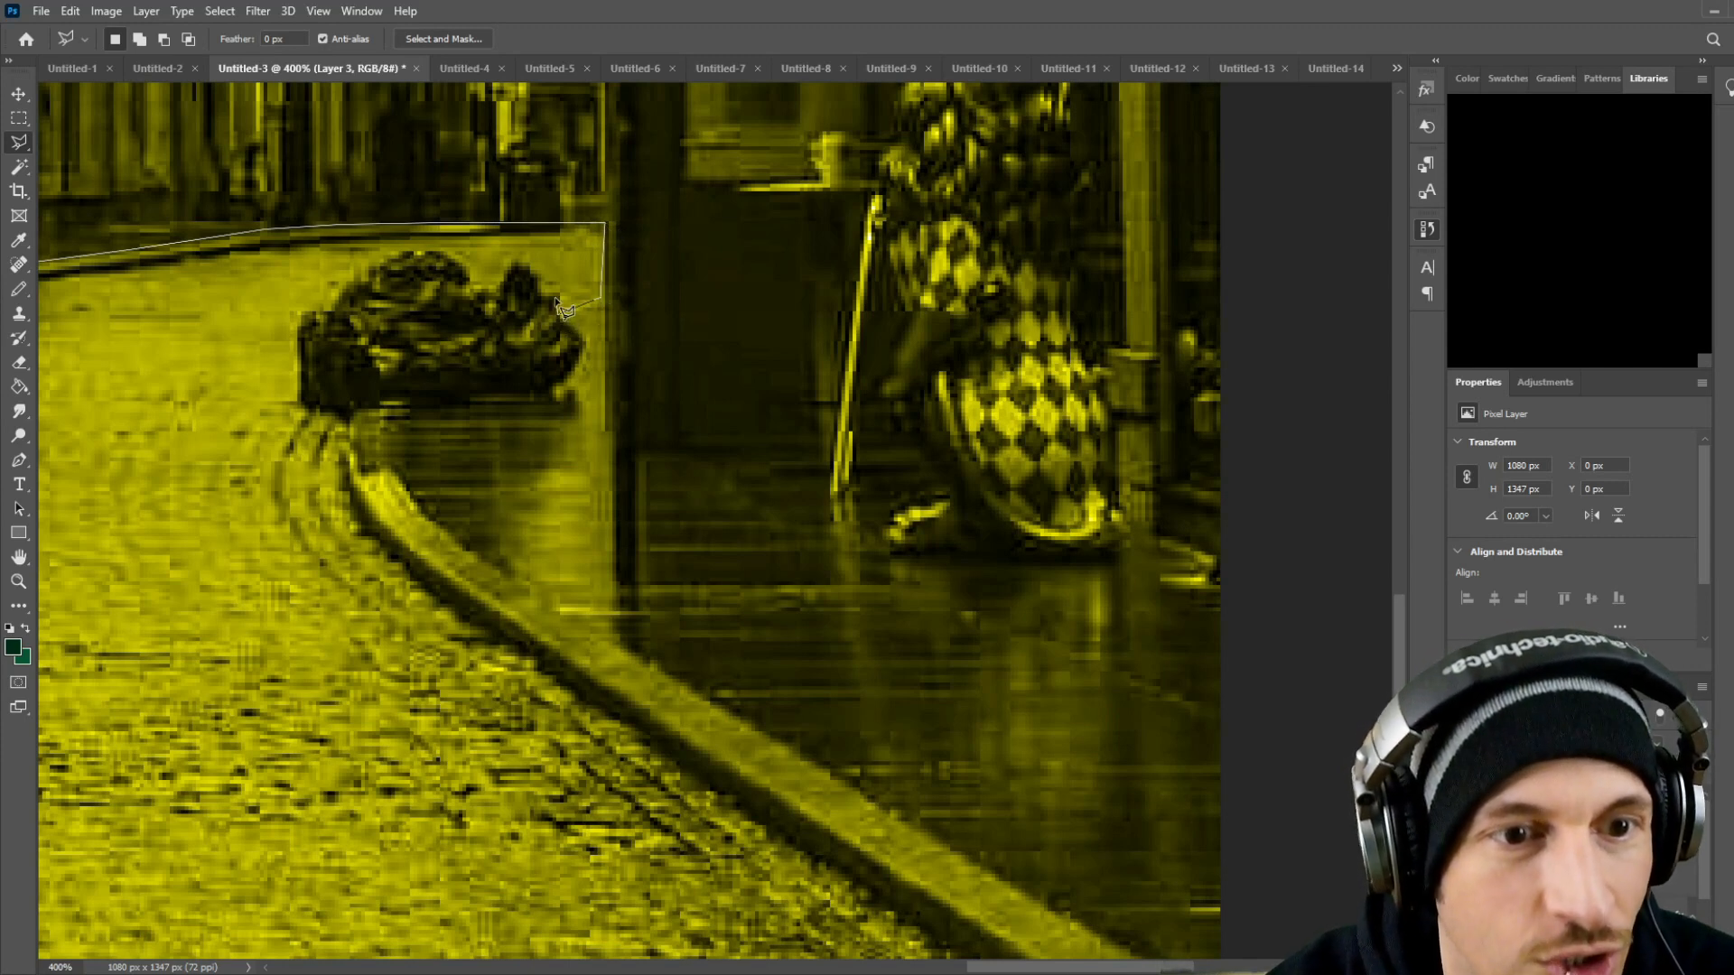
left_click(529, 266)
left_click(512, 262)
left_click(497, 282)
left_click(469, 282)
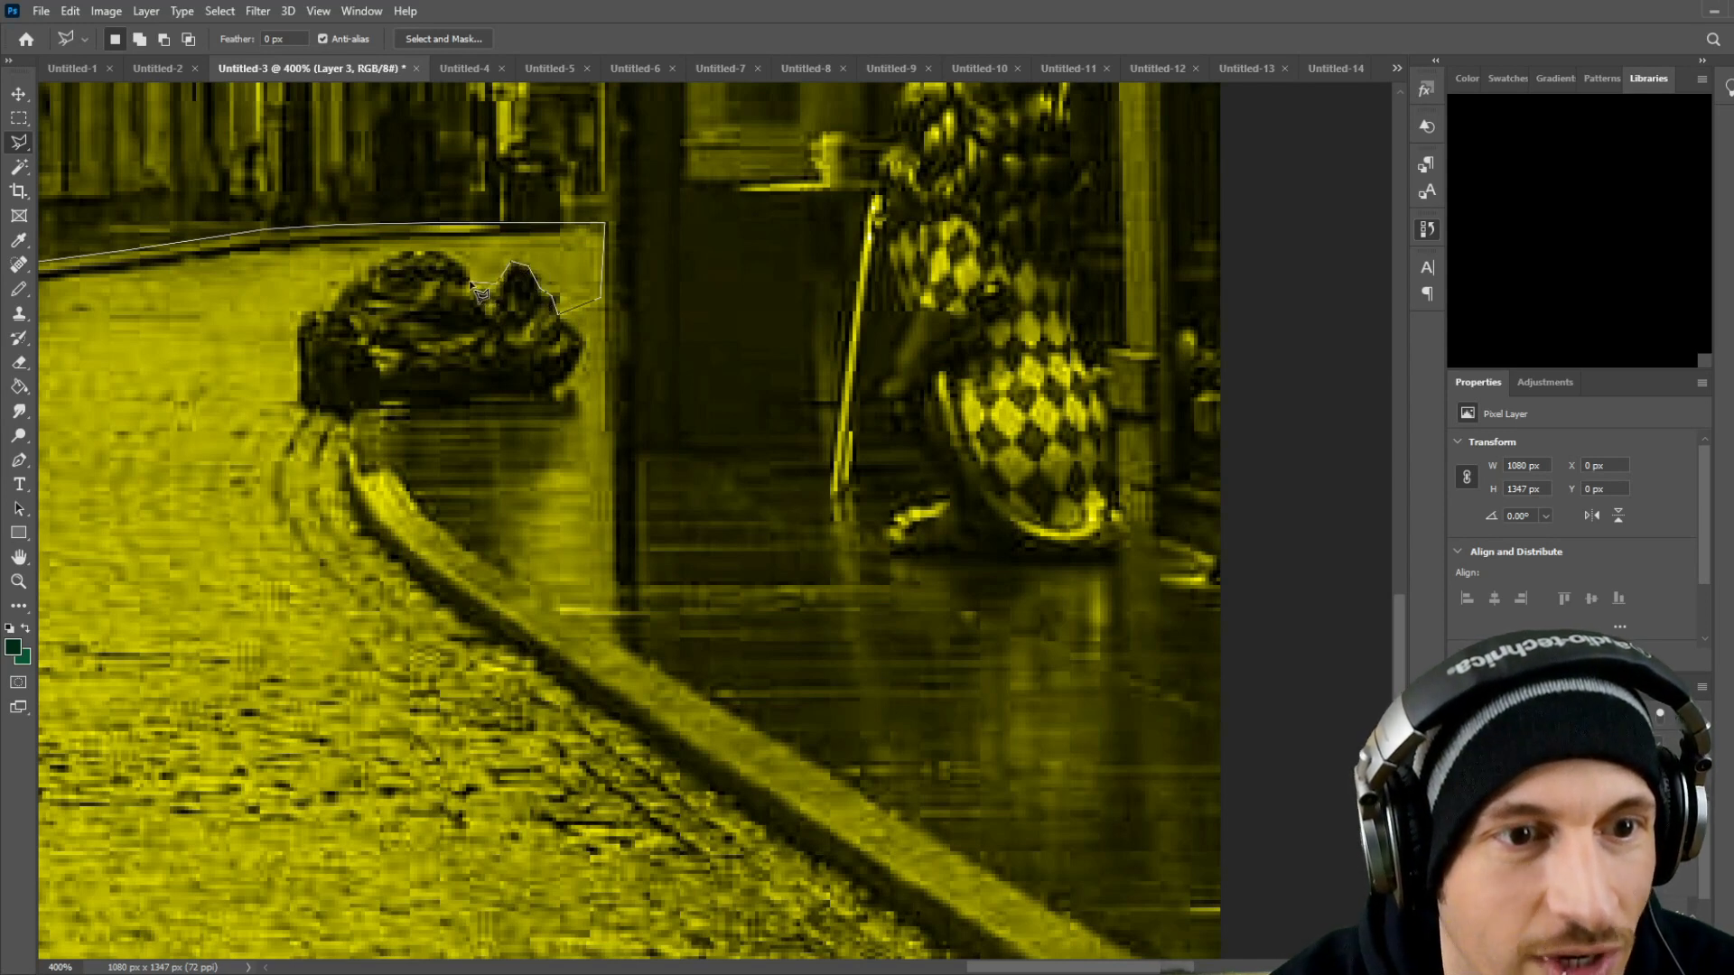
left_click(465, 263)
left_click(407, 249)
left_click(369, 265)
left_click(345, 276)
left_click(298, 316)
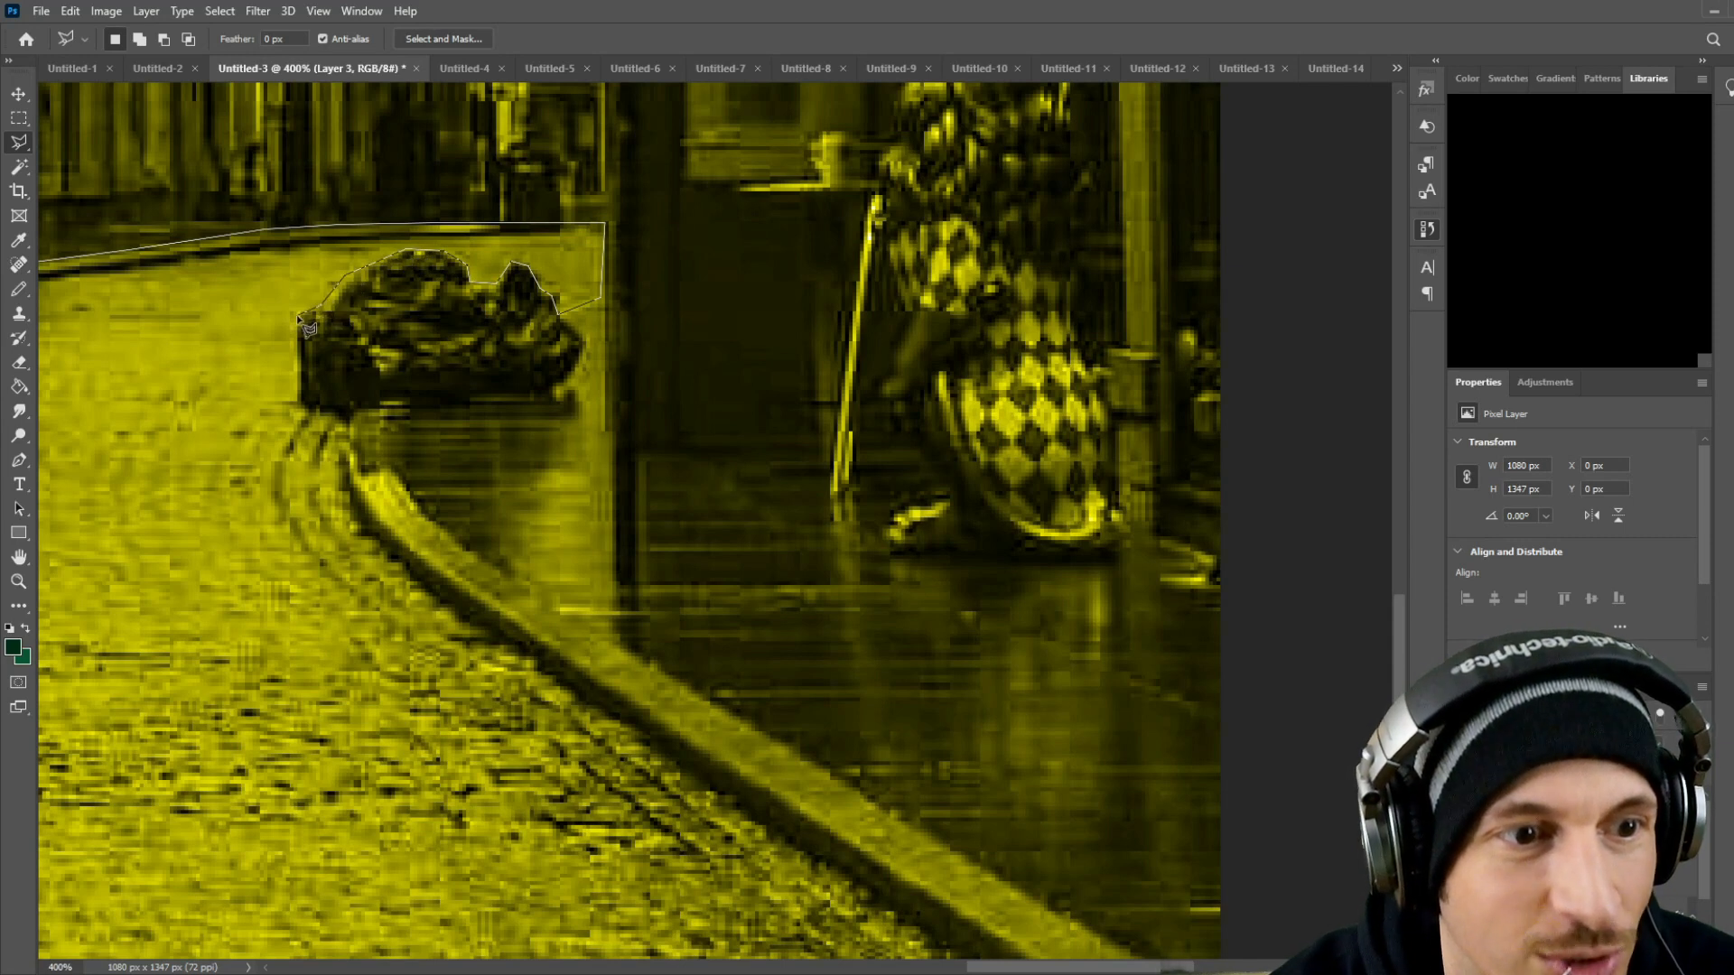
left_click(300, 398)
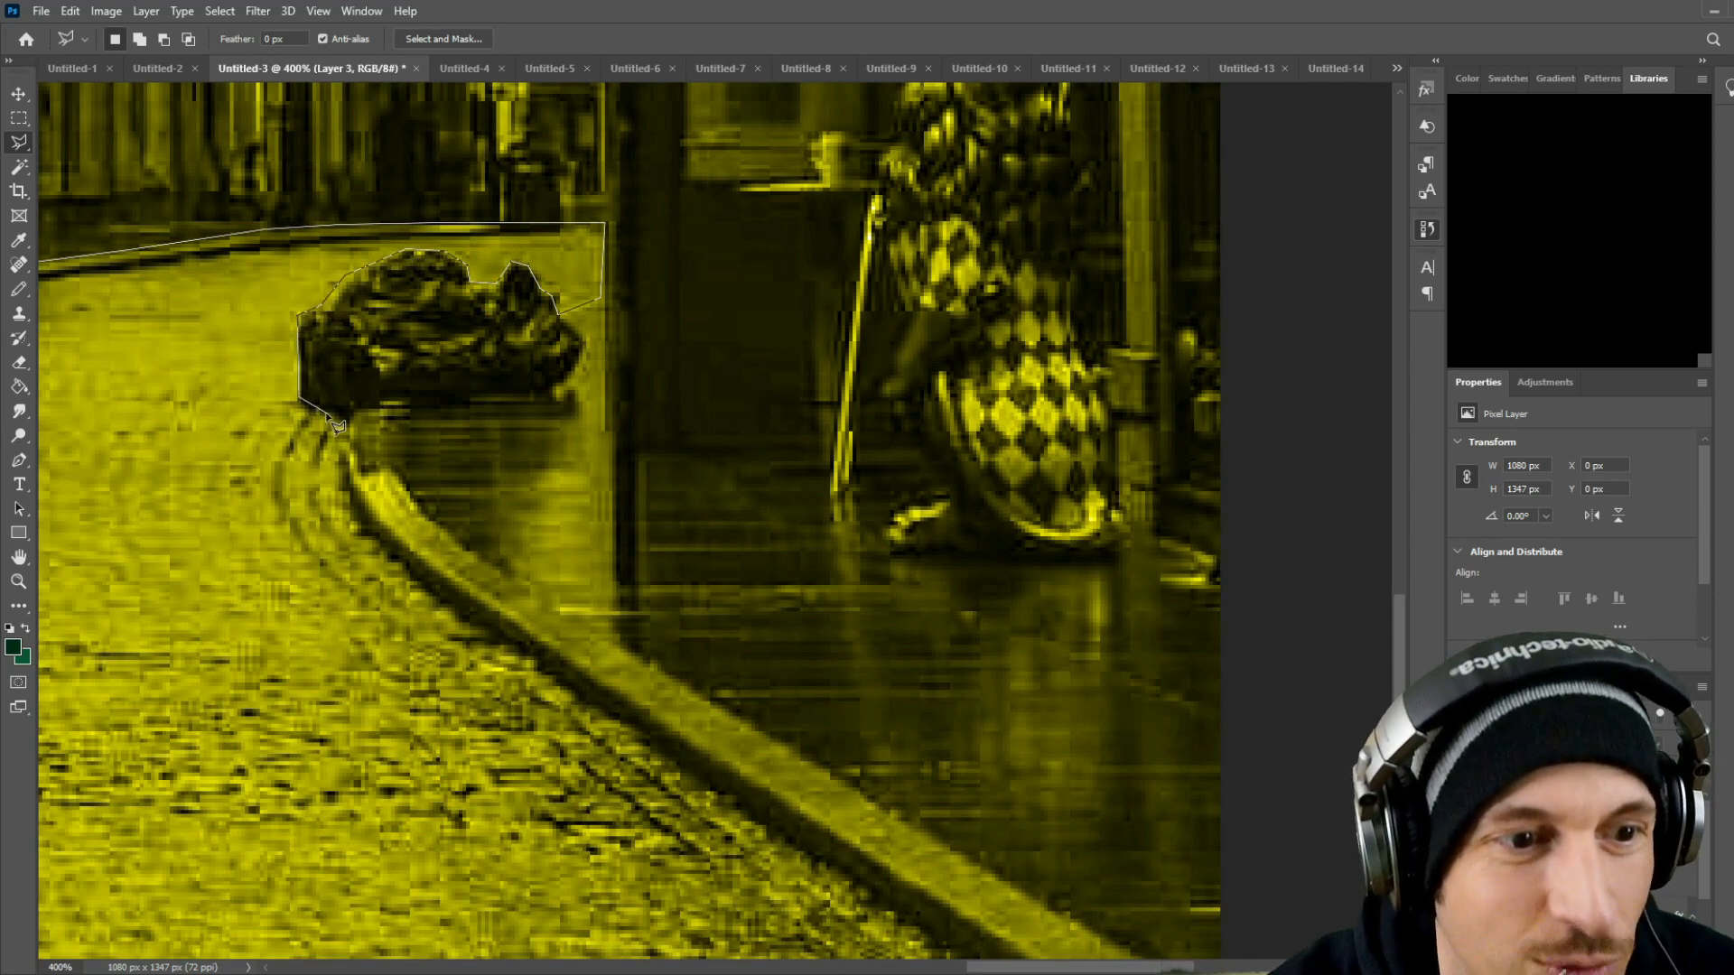
left_click(334, 413)
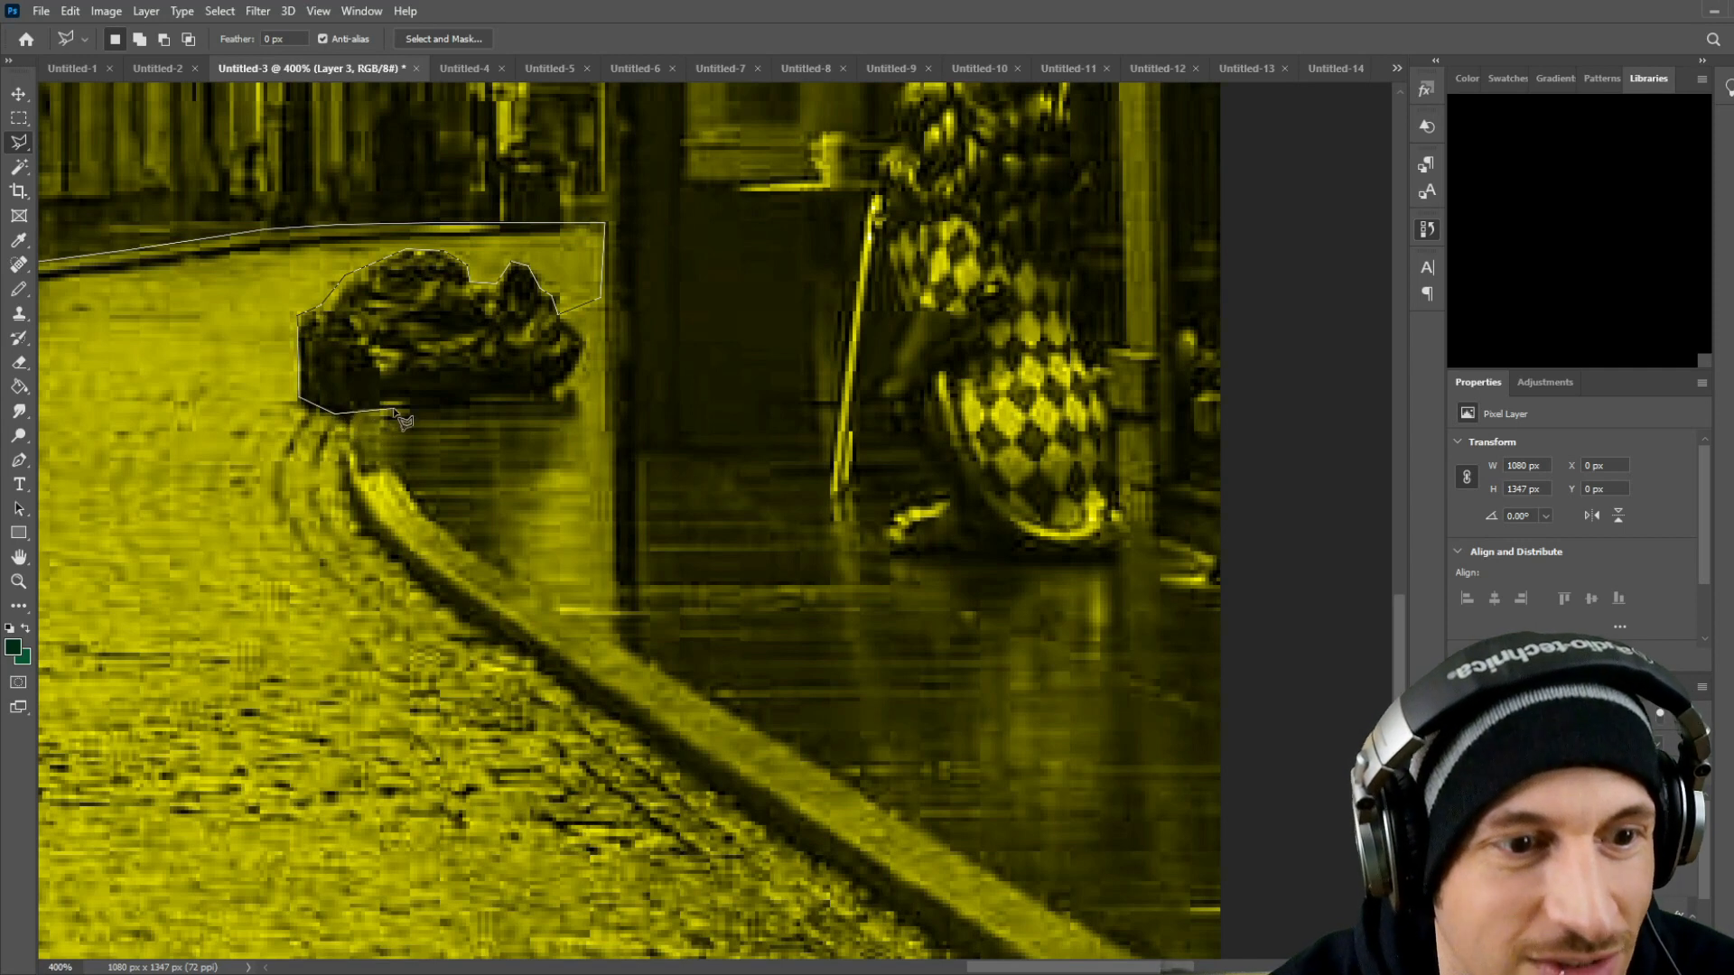
Step: Trace the lasso outline along the outer edge of the right kerb, from the bag pile to just beyond the canvas edge
left_click(397, 401)
left_click(394, 454)
left_click(429, 517)
left_click(560, 611)
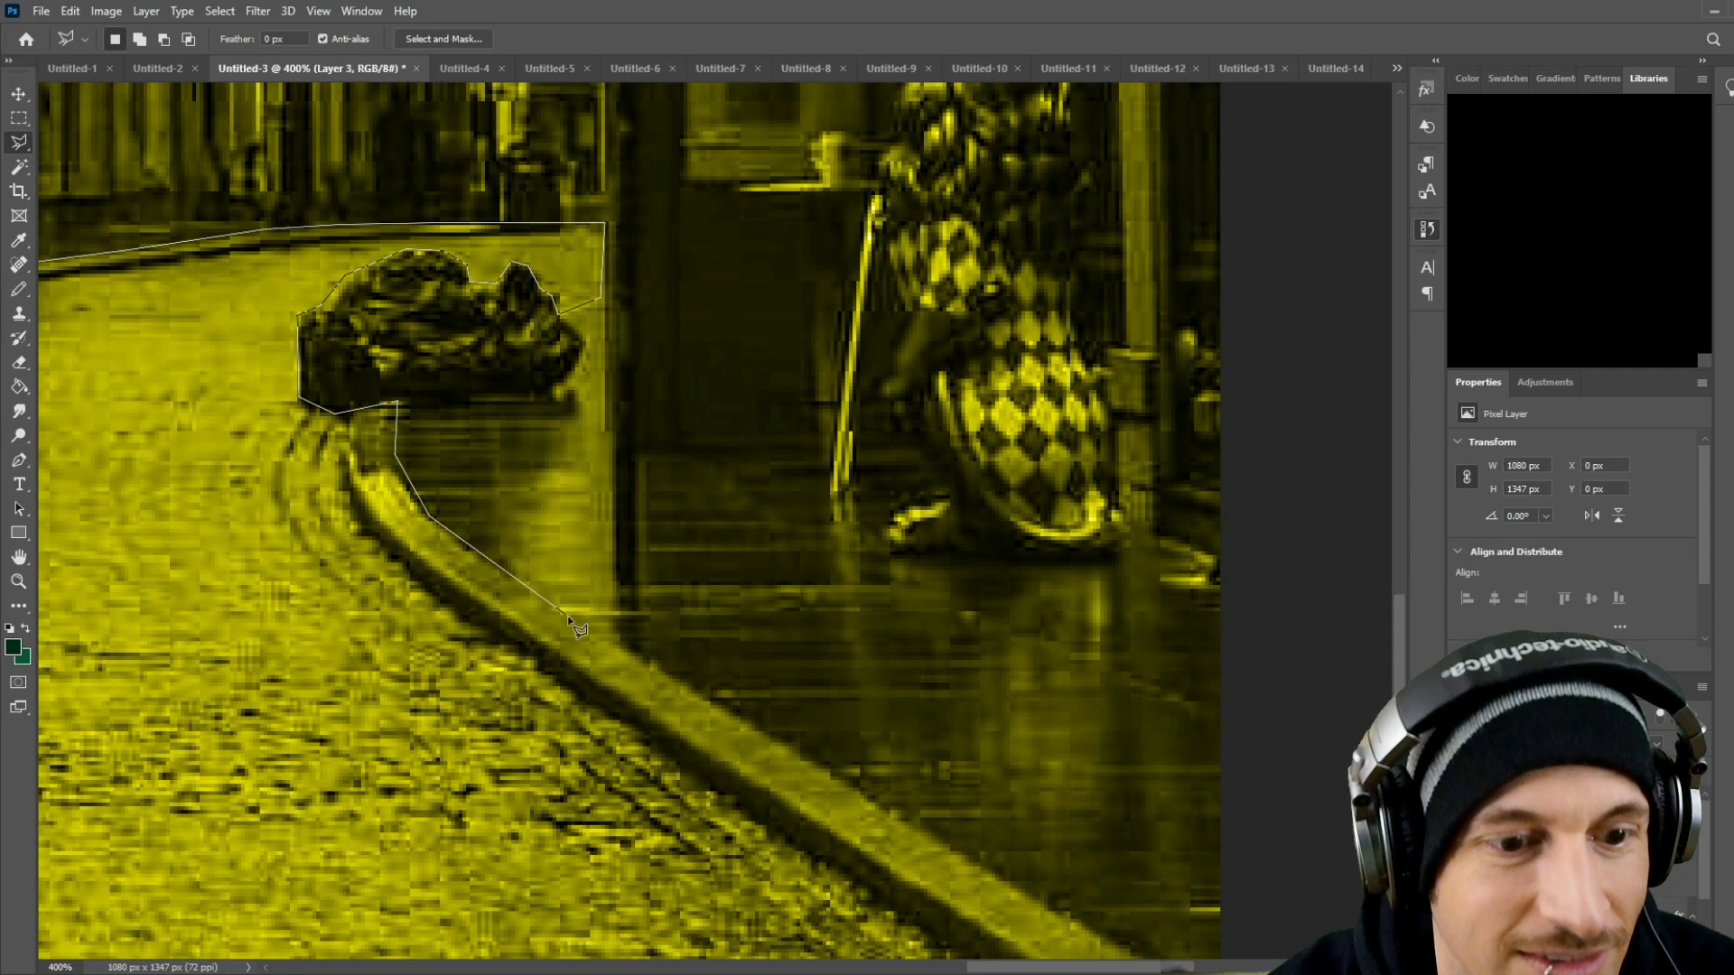
left_click(858, 788)
left_click(1057, 911)
scroll(1124, 934, "down", 5)
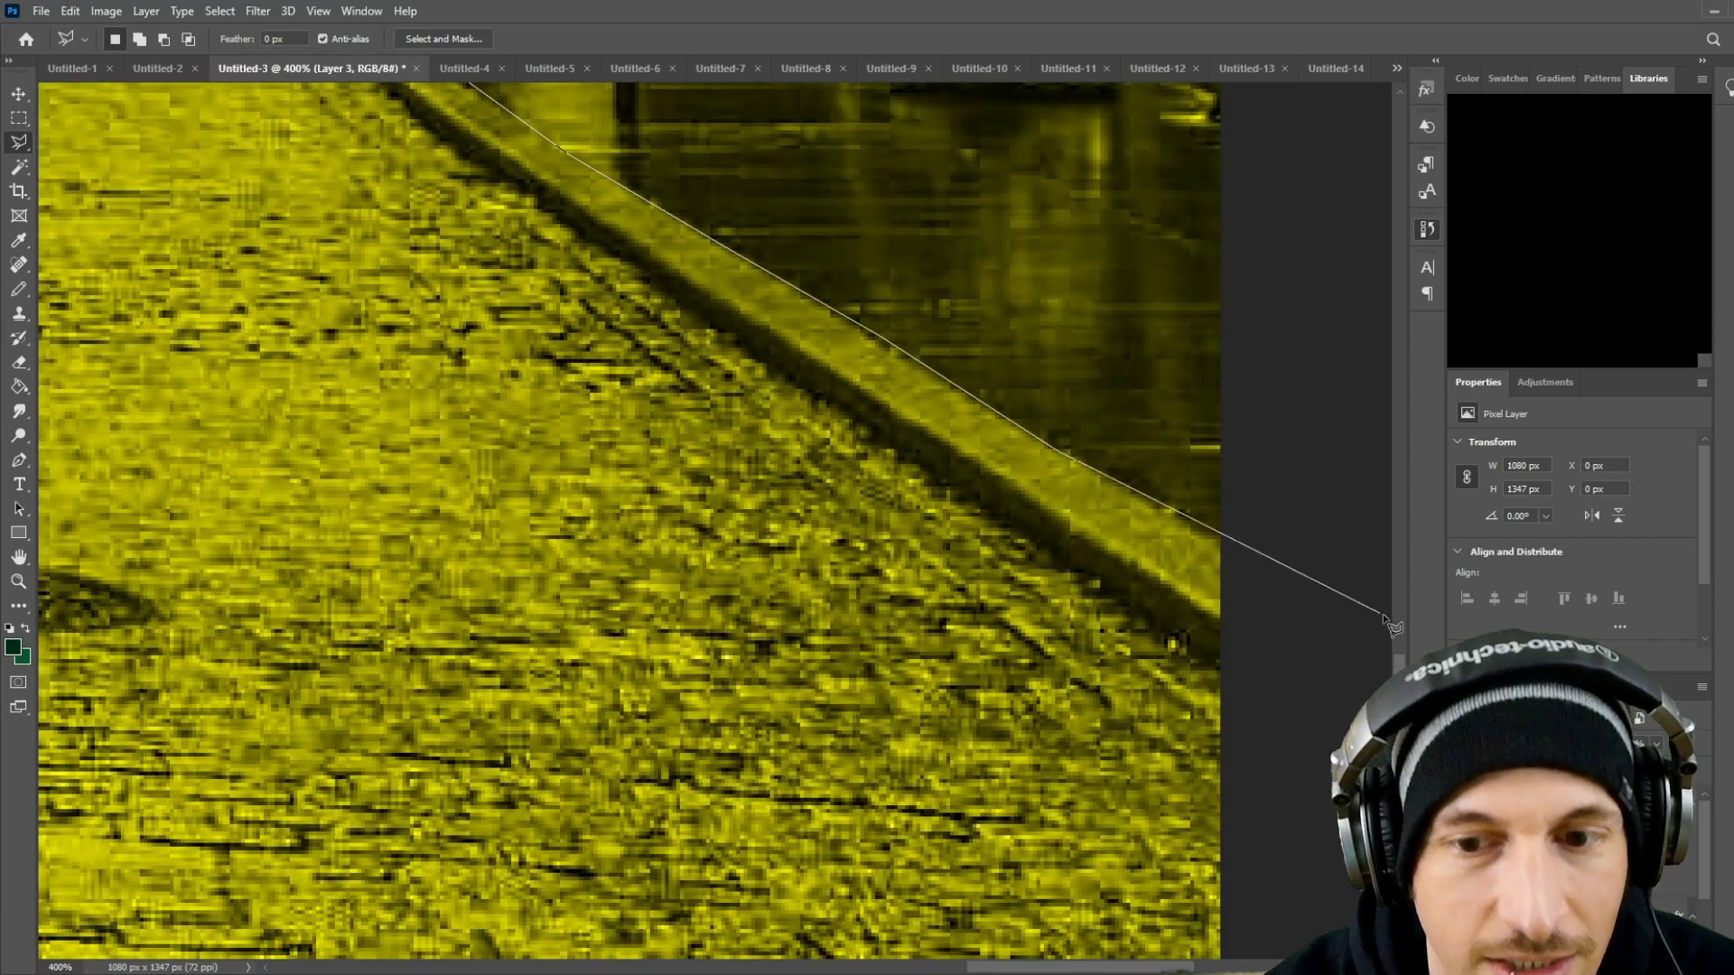
scroll(1391, 625, "right", 5)
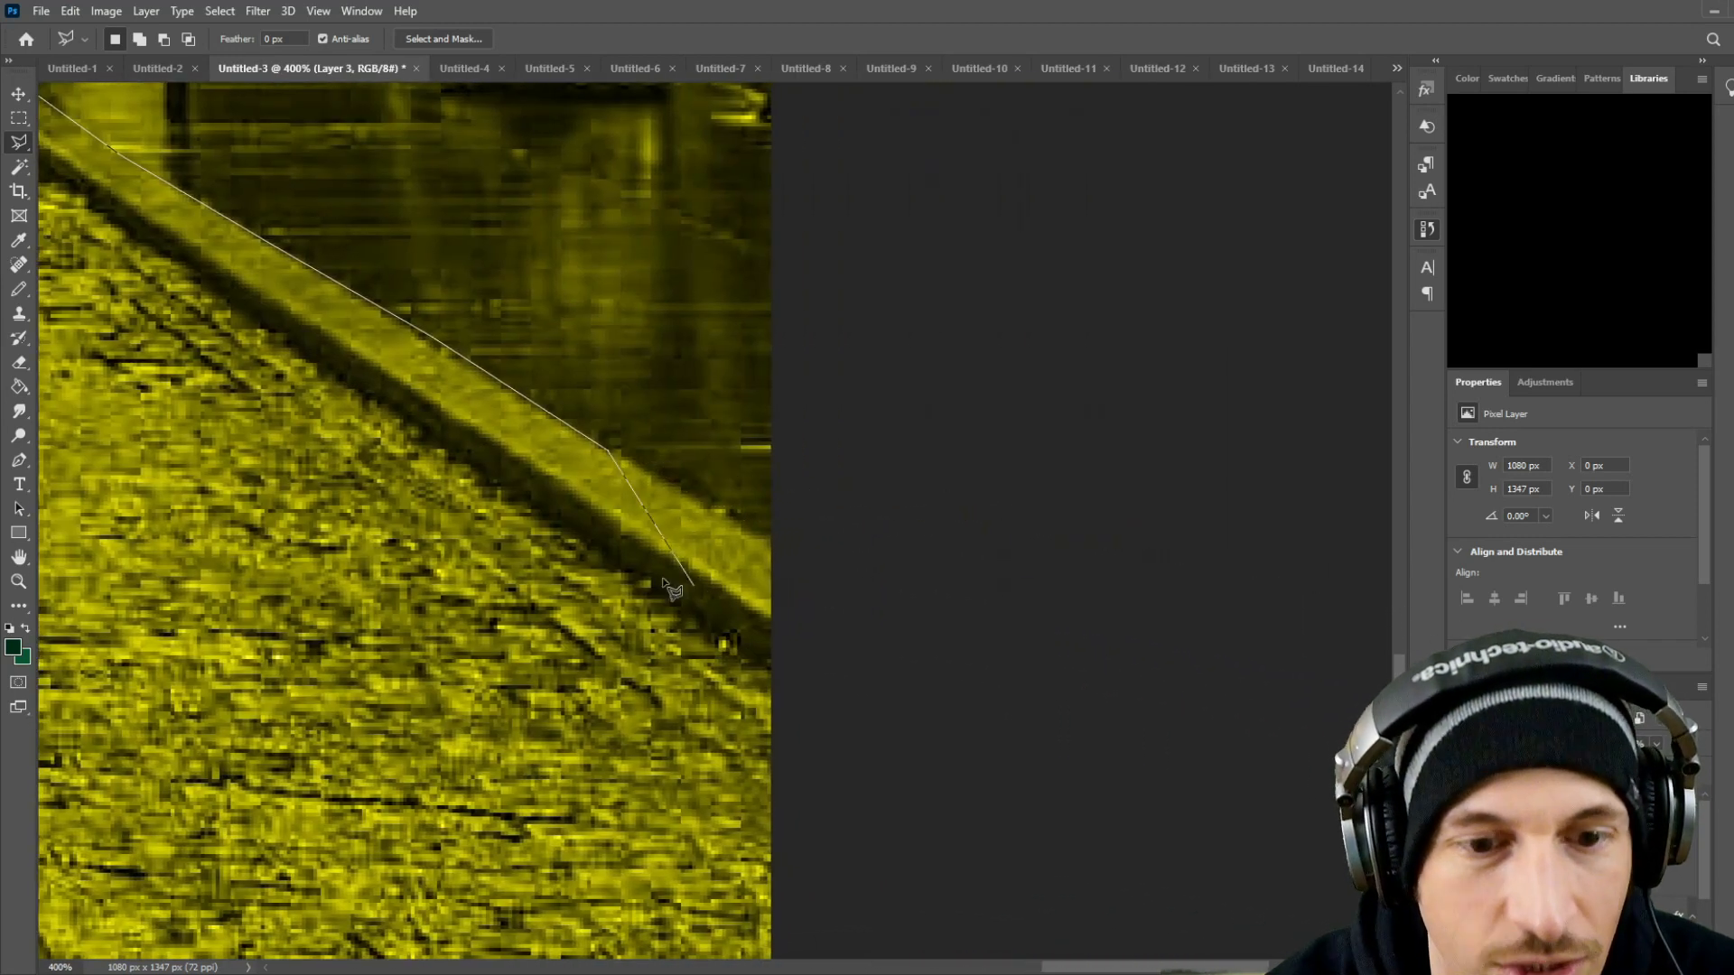
left_click(810, 555)
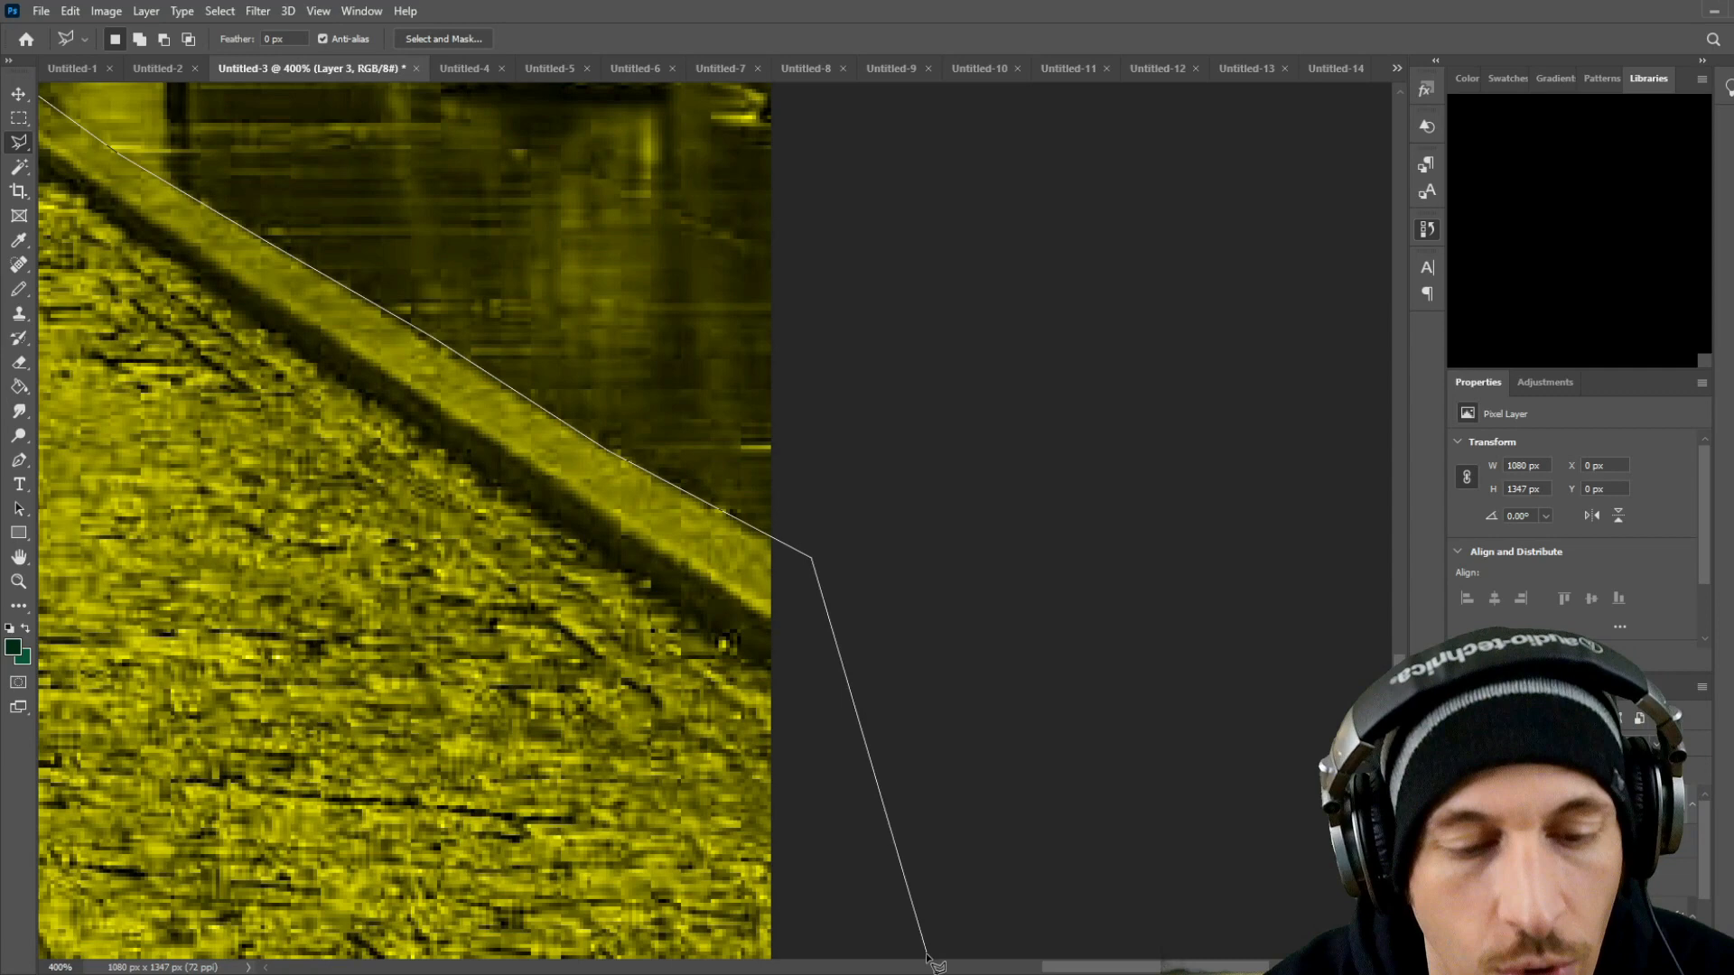
Step: Carry the lasso outline around the outside of the canvas below the road and close it at its starting point
scroll(898, 957, "down", 11)
left_click(894, 686)
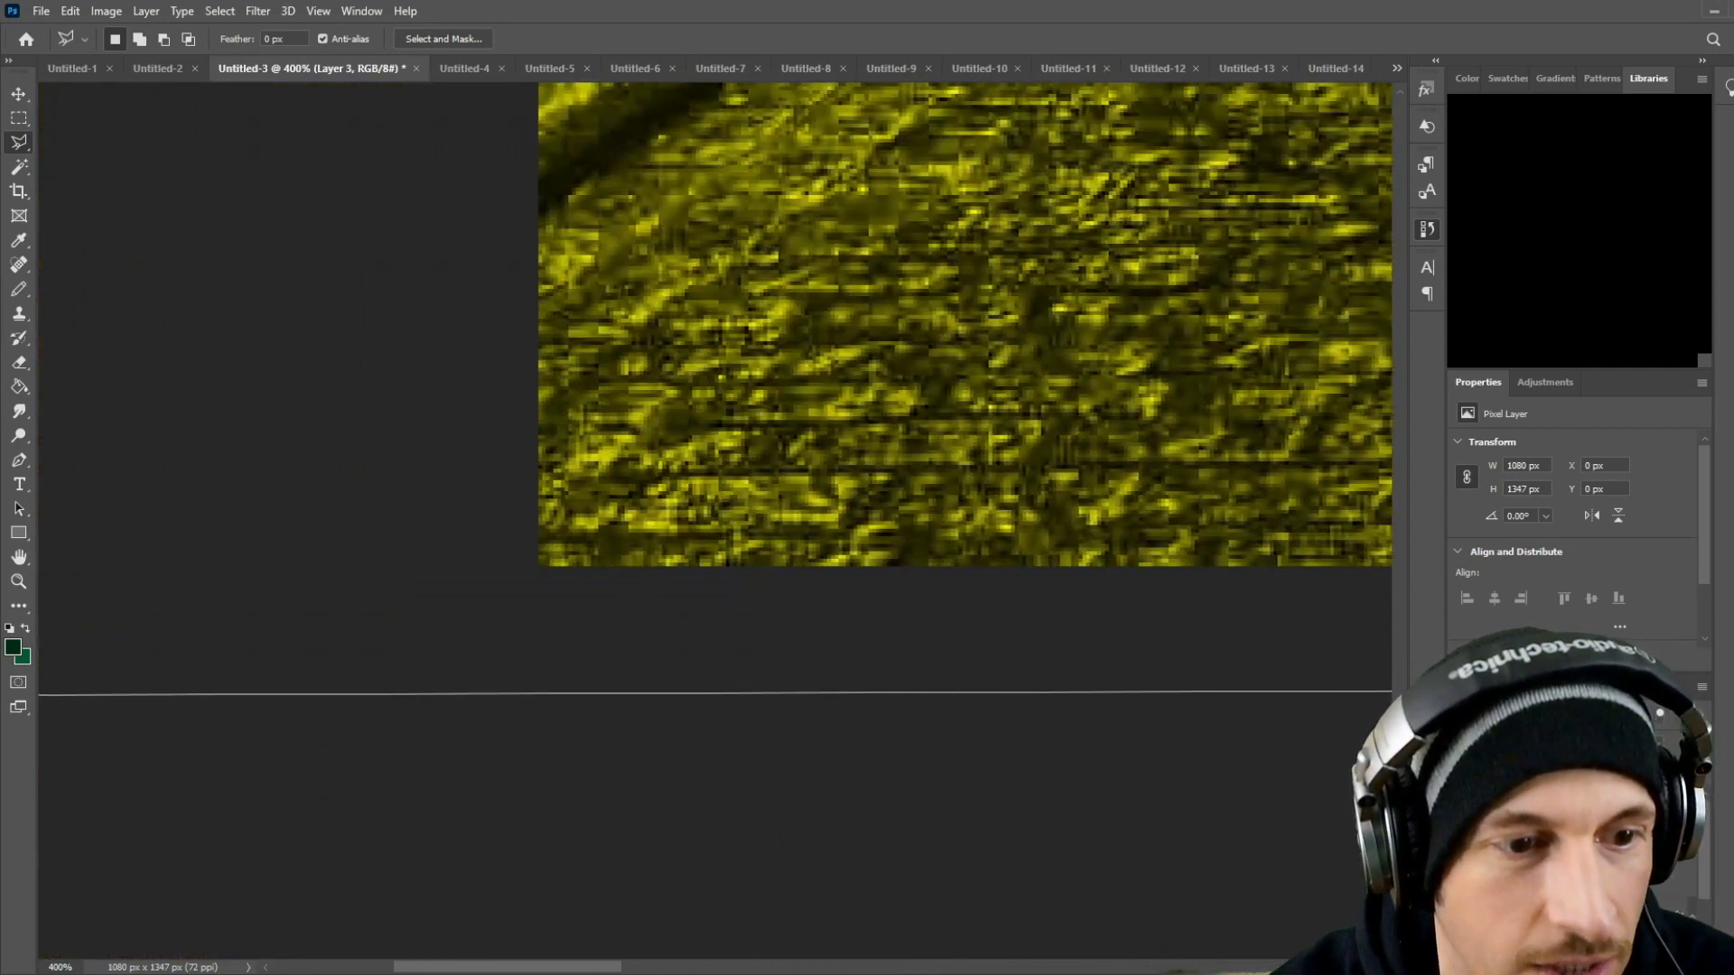
left_click(463, 692)
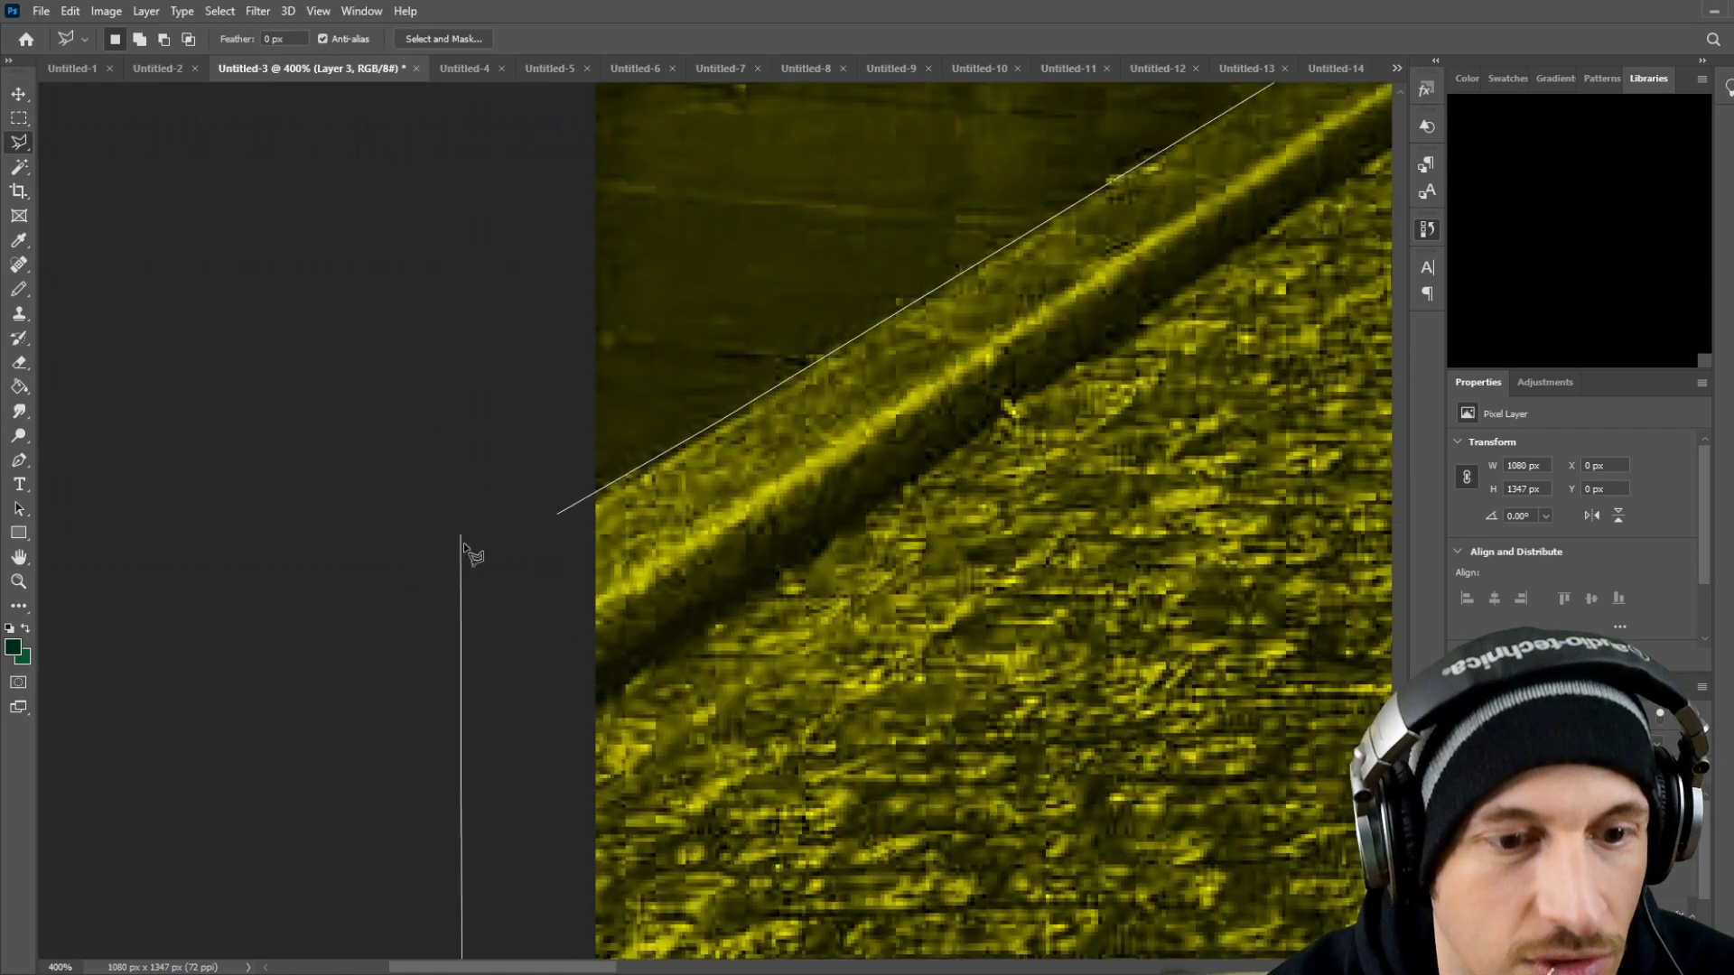
left_click(559, 512)
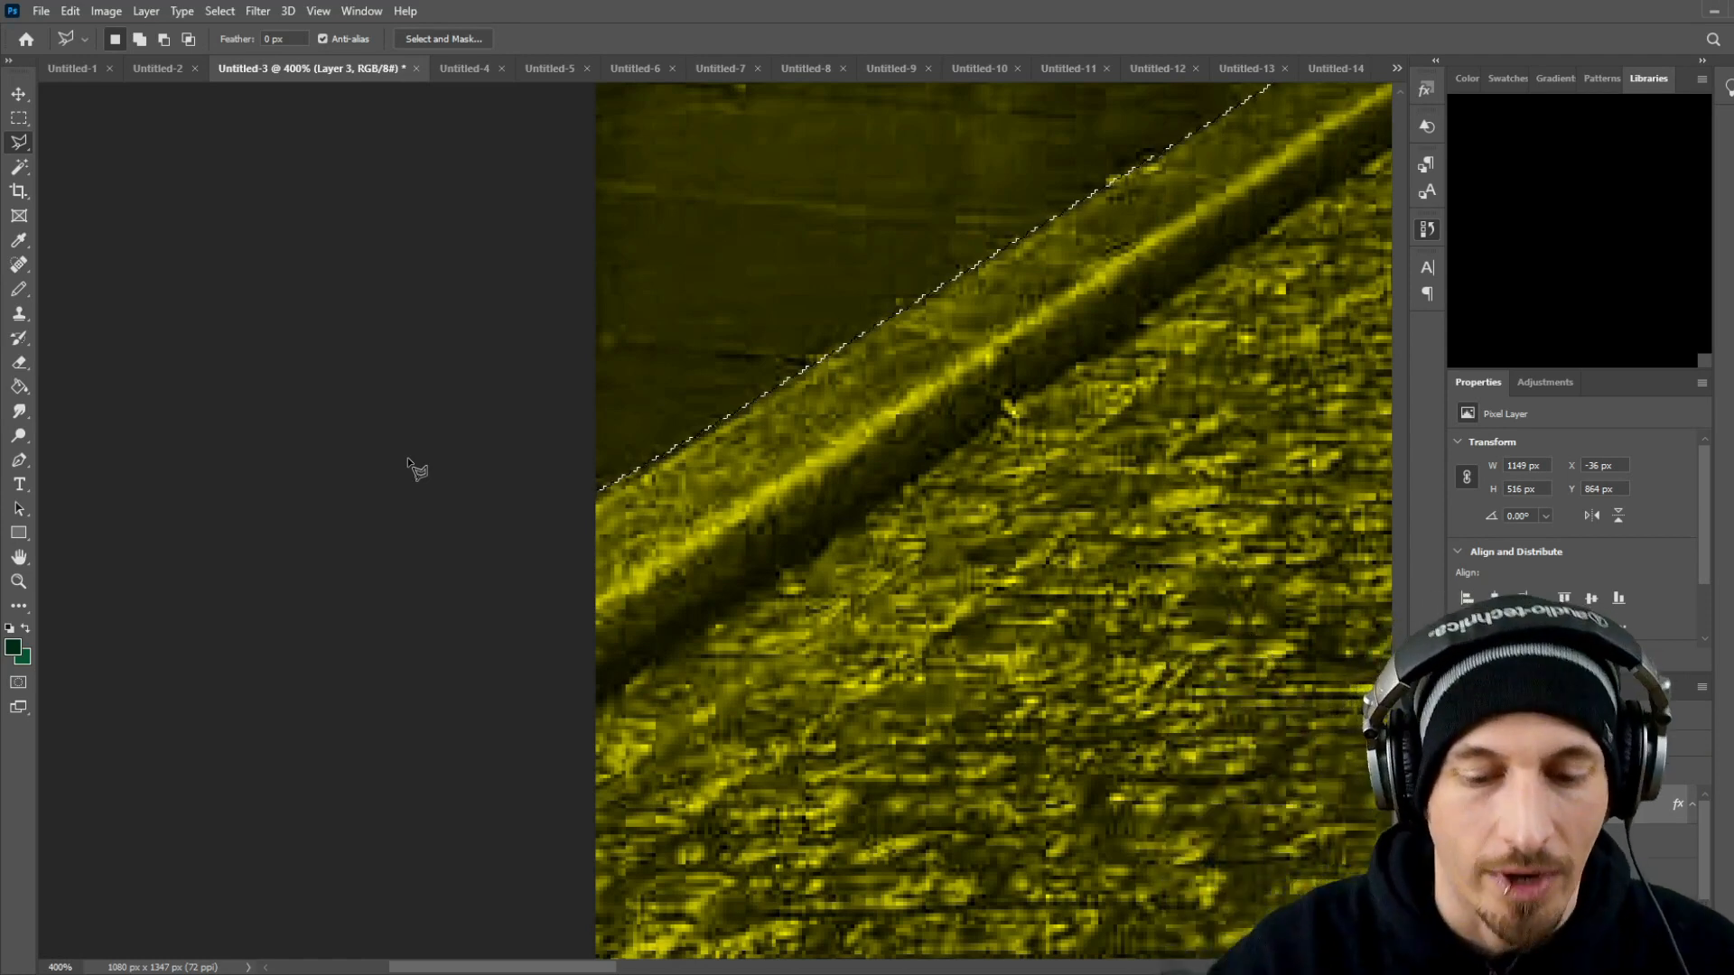
Step: Invert the road selection, delete everything outside the road from the yellow Layer 3, and clear the selection
key("ctrl+d")
key("ctrl+minus")
key("ctrl+minus")
key("ctrl+minus")
key("ctrl+minus")
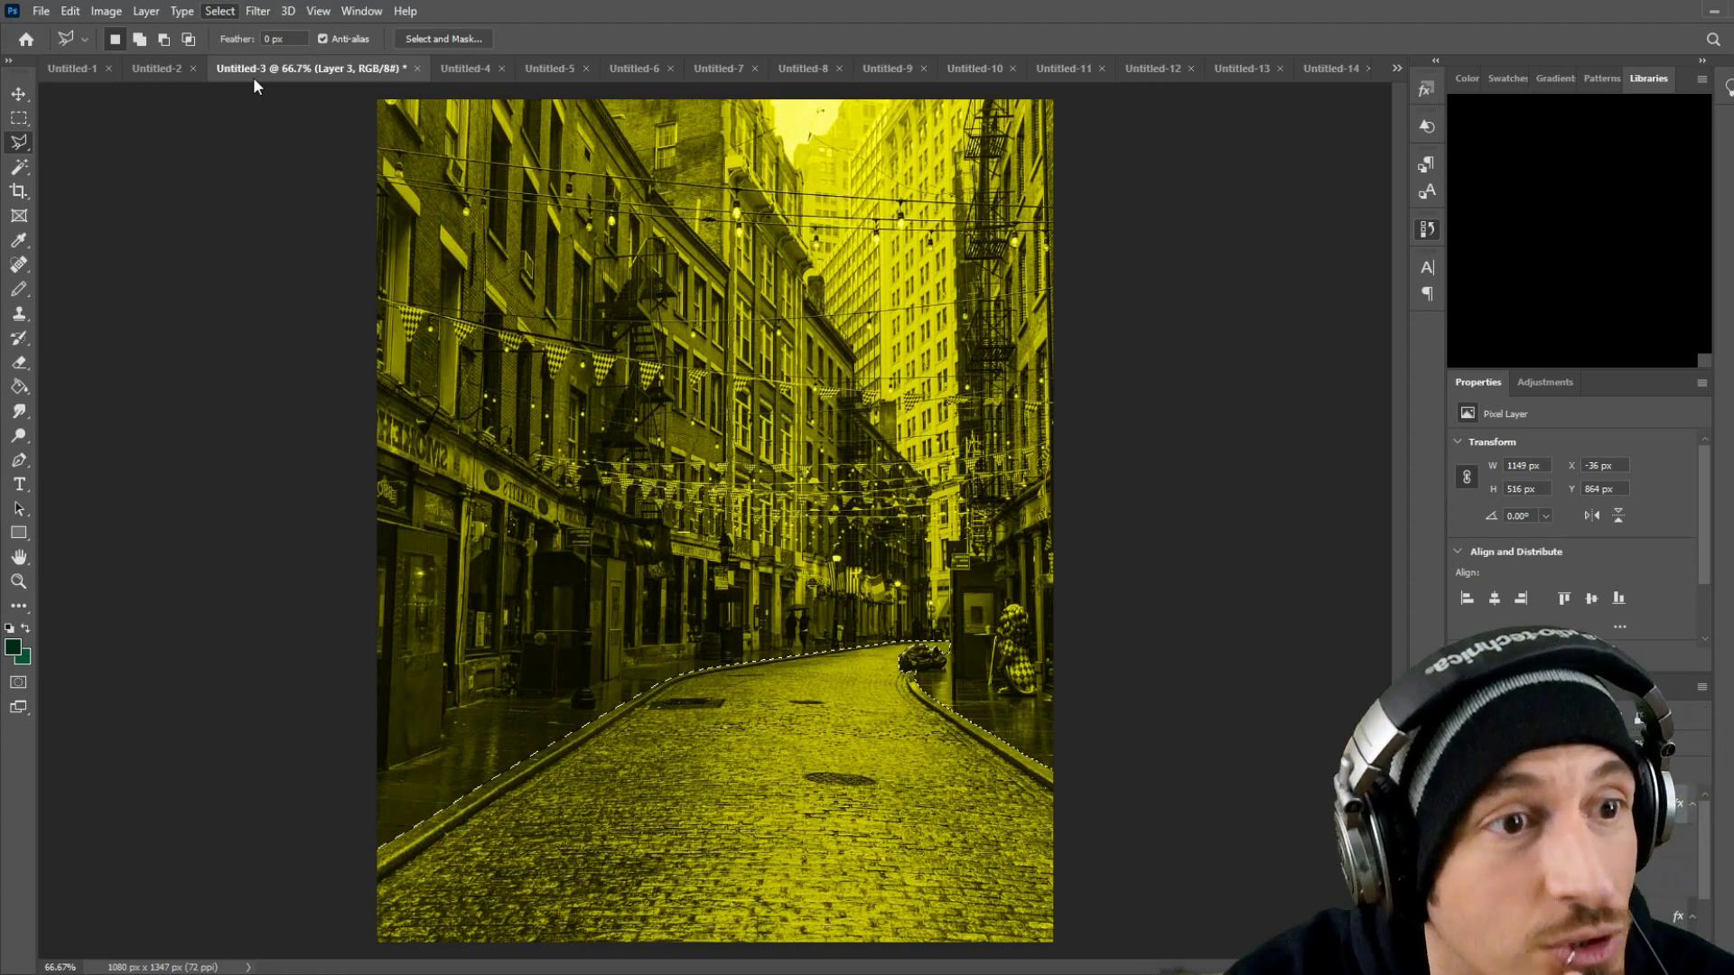
key("ctrl+shift+i")
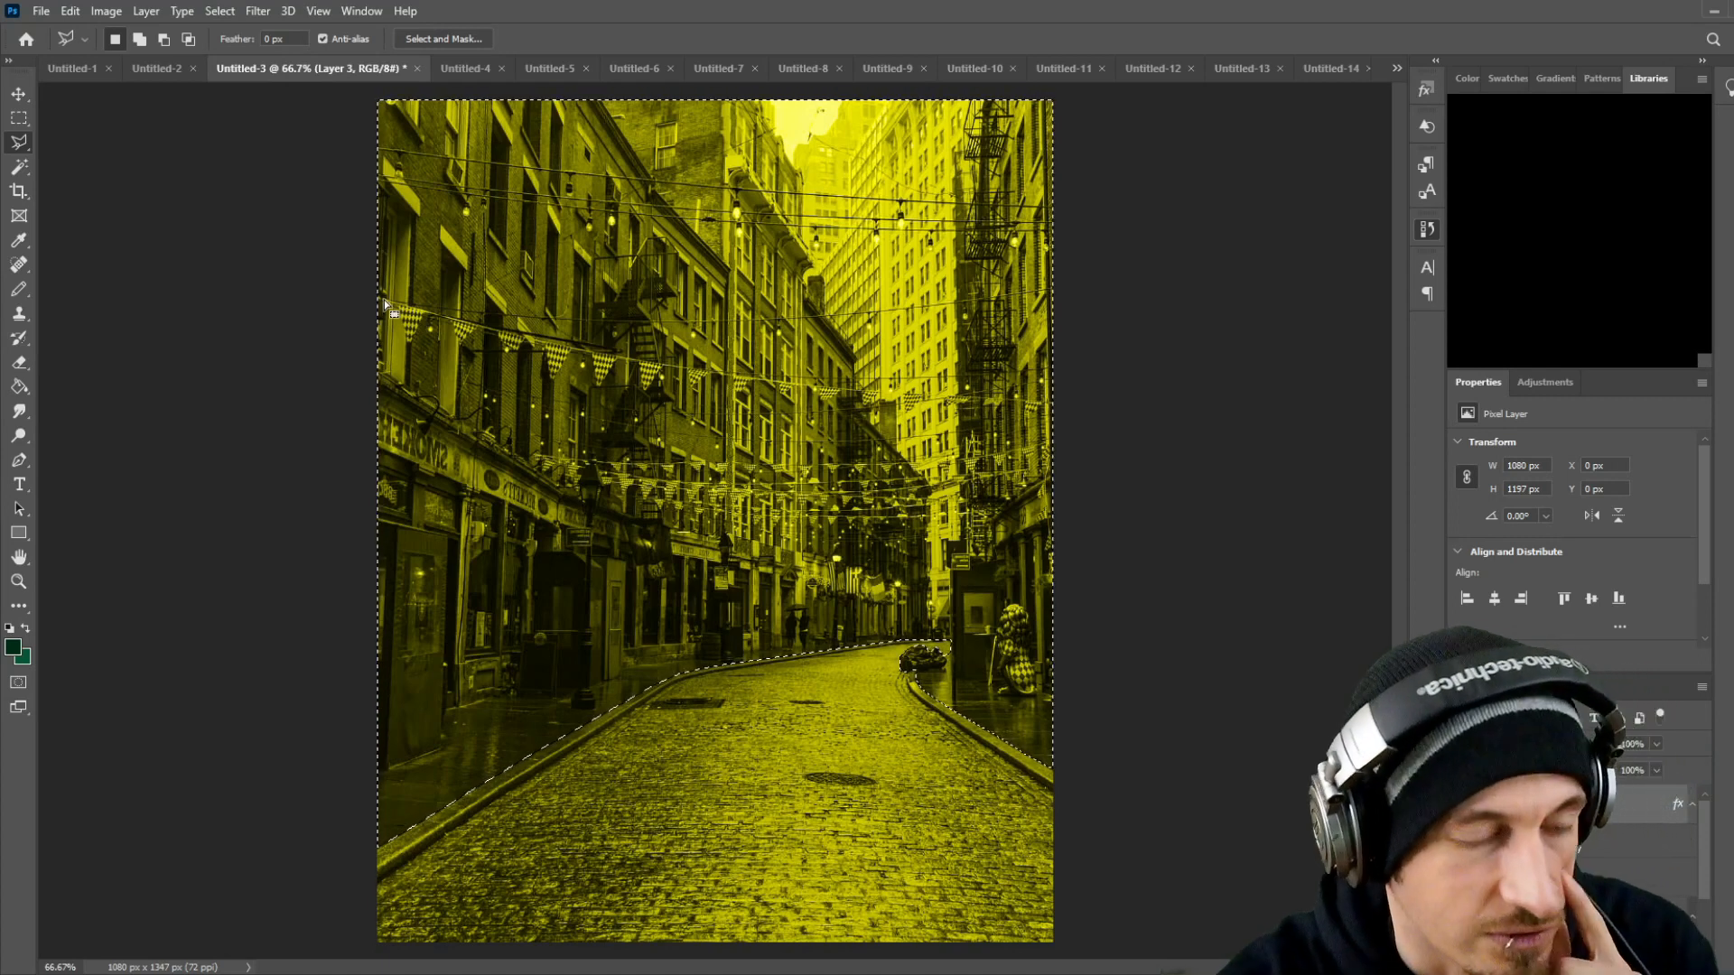
key("Delete")
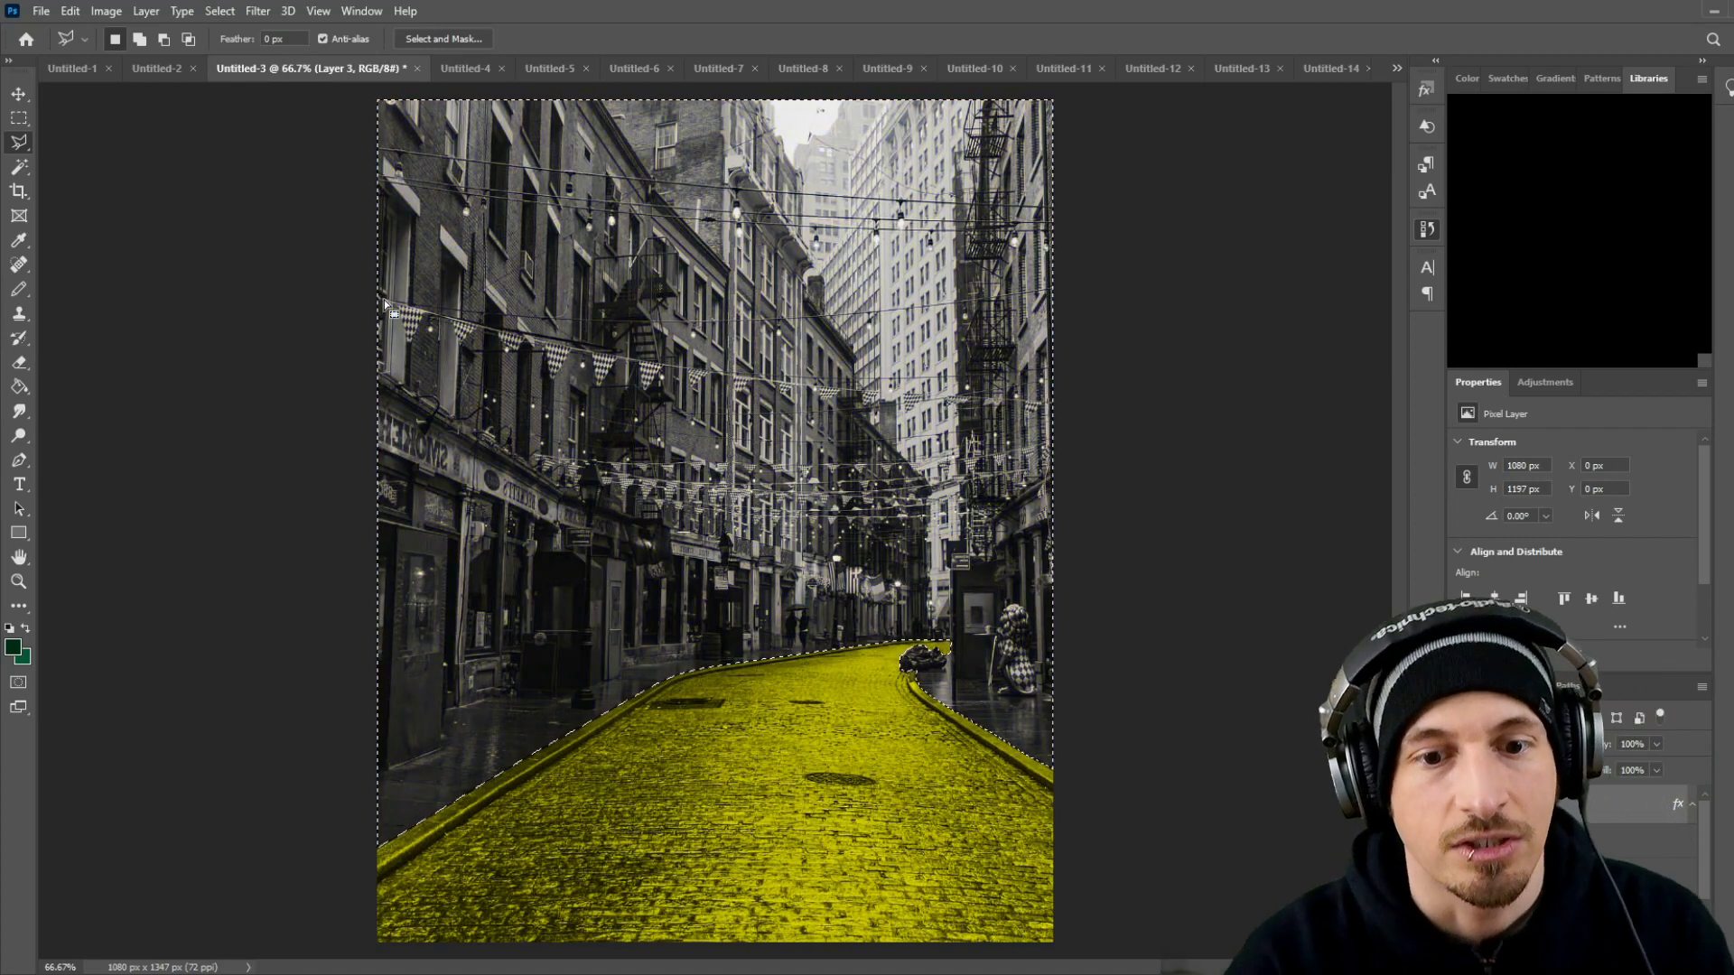
left_click(282, 244)
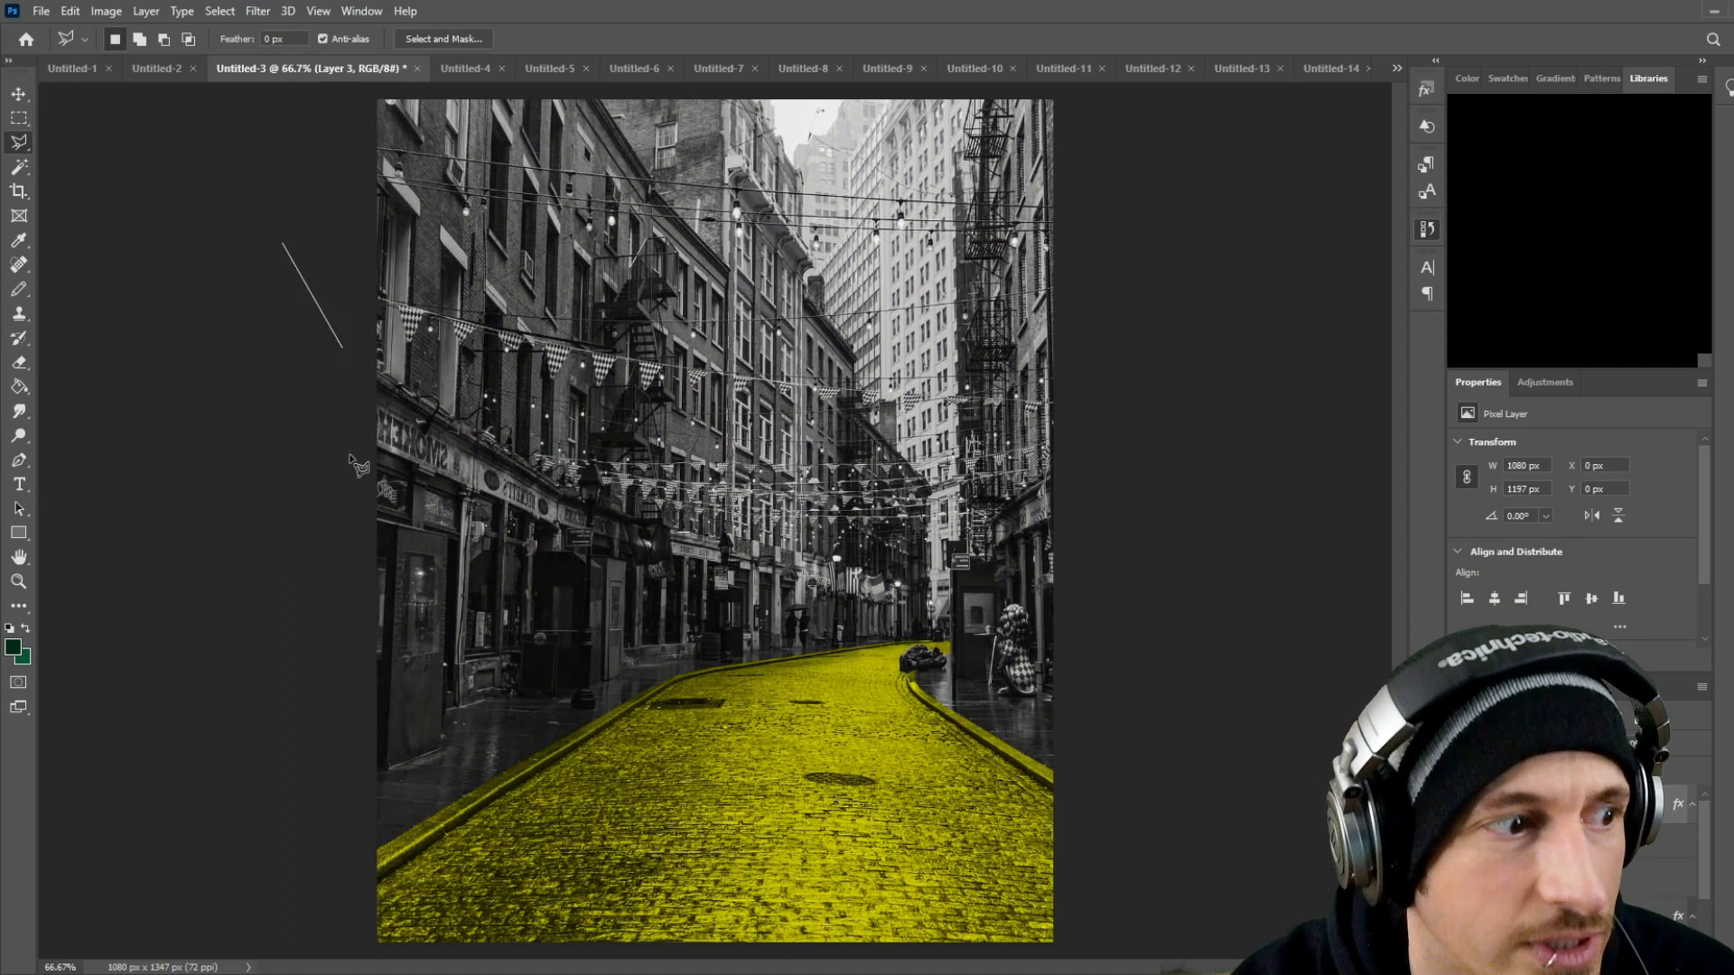
key("Escape")
key("m")
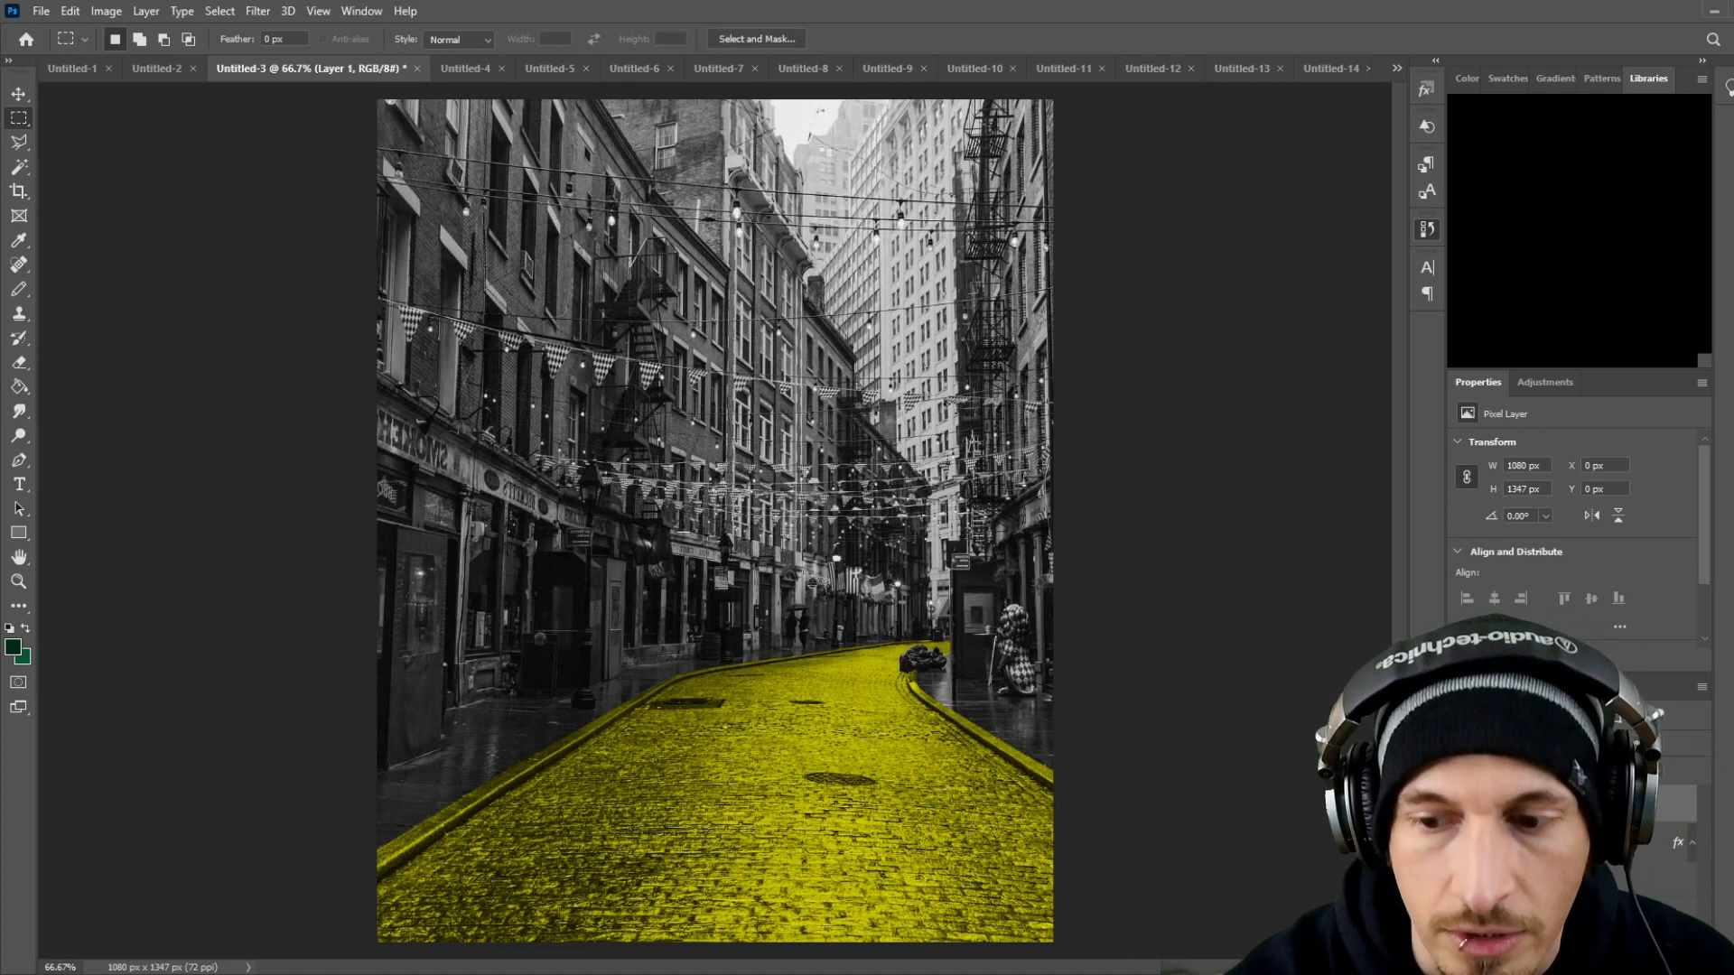
Step: Toggle the visibility of Layer 1 to check what it contributes to the street composition
left_click(1458, 804)
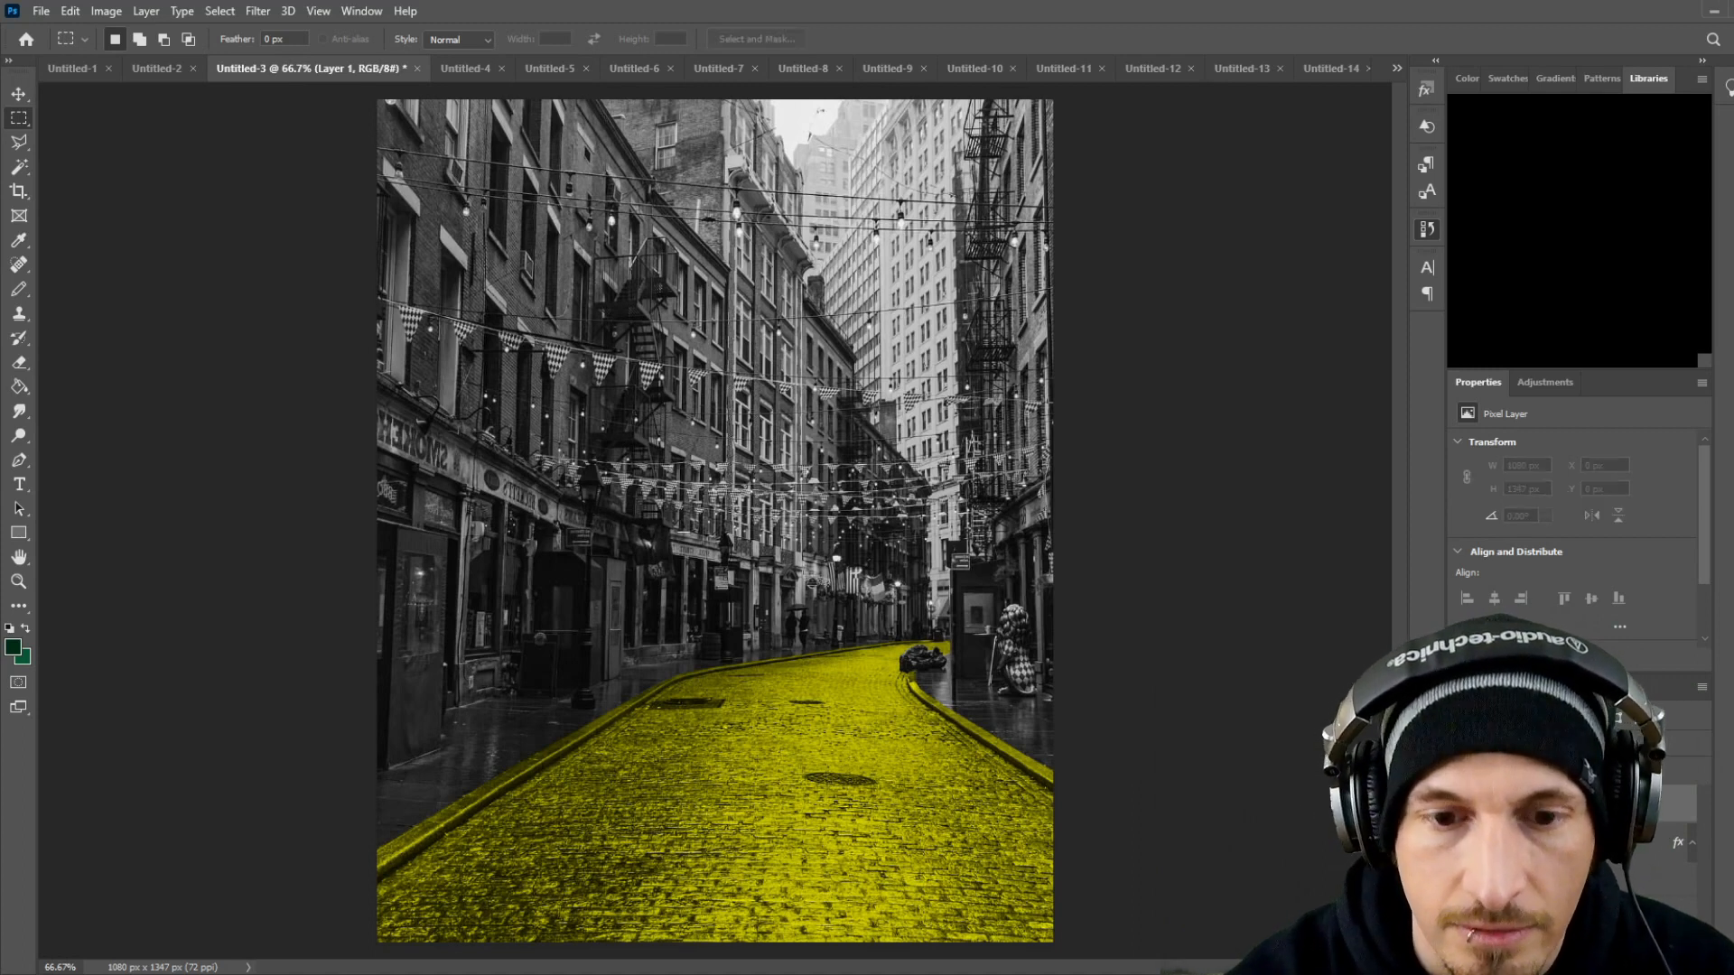
left_click(1458, 804)
left_click(1458, 803)
left_click(1459, 803)
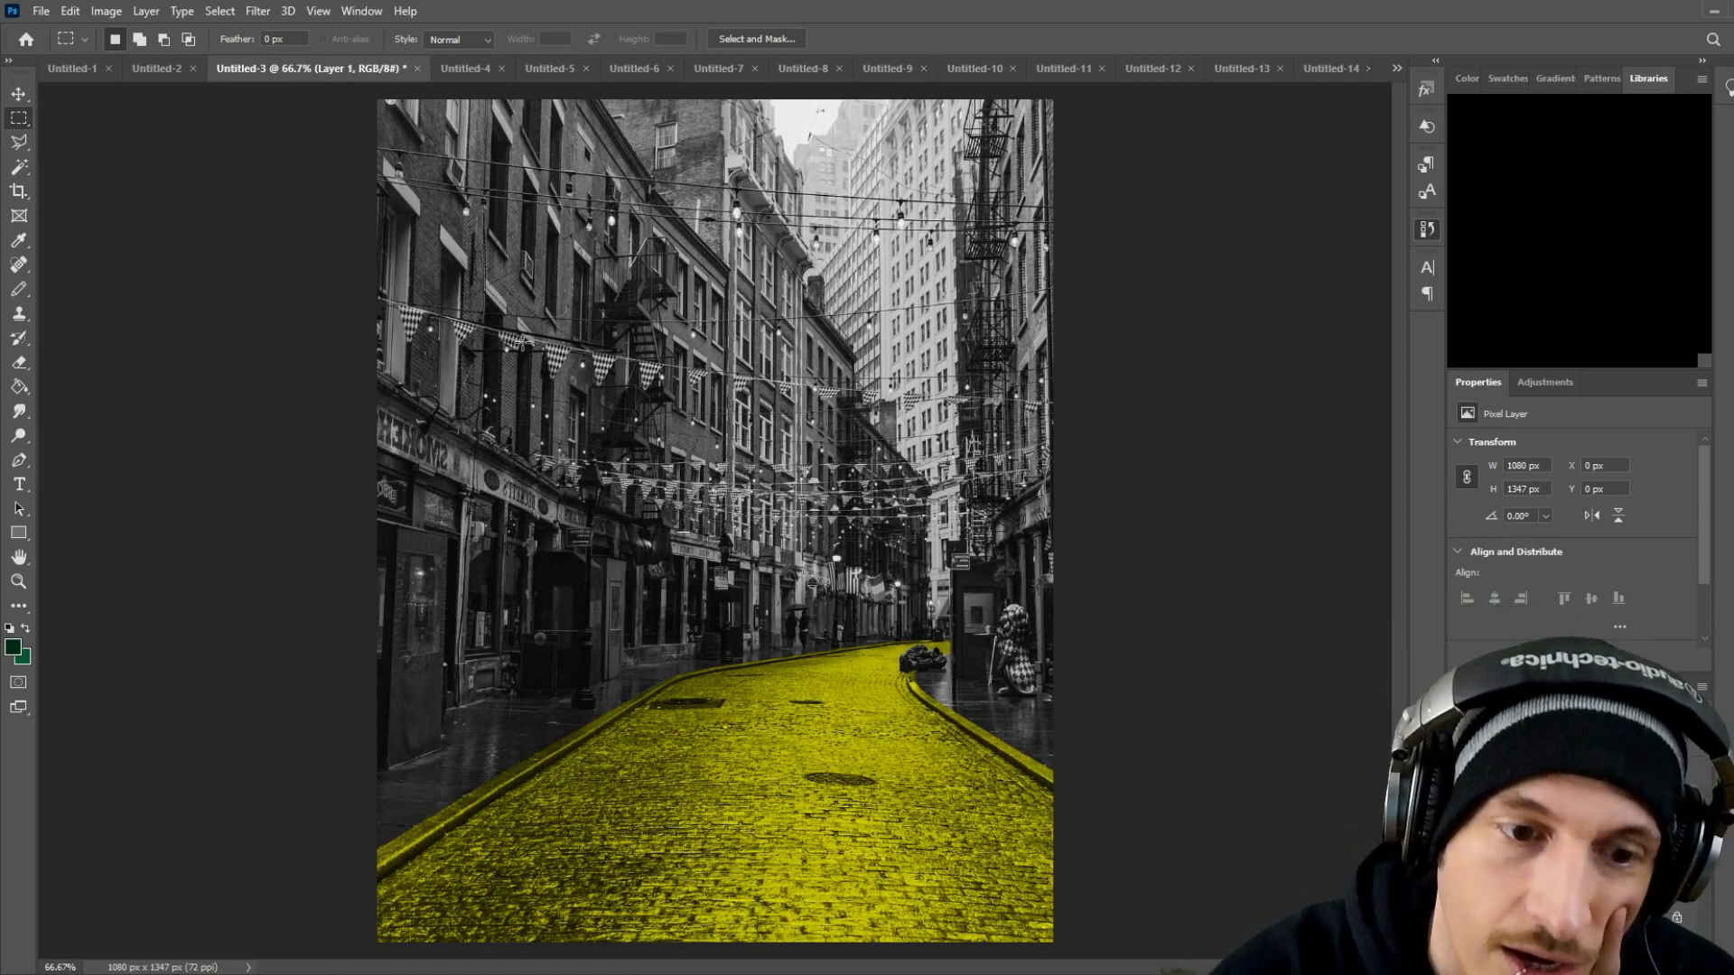
Step: Look through the open photos from Untitled-4 to Untitled-11 and settle on the tram street photo in Untitled-6
left_click(474, 67)
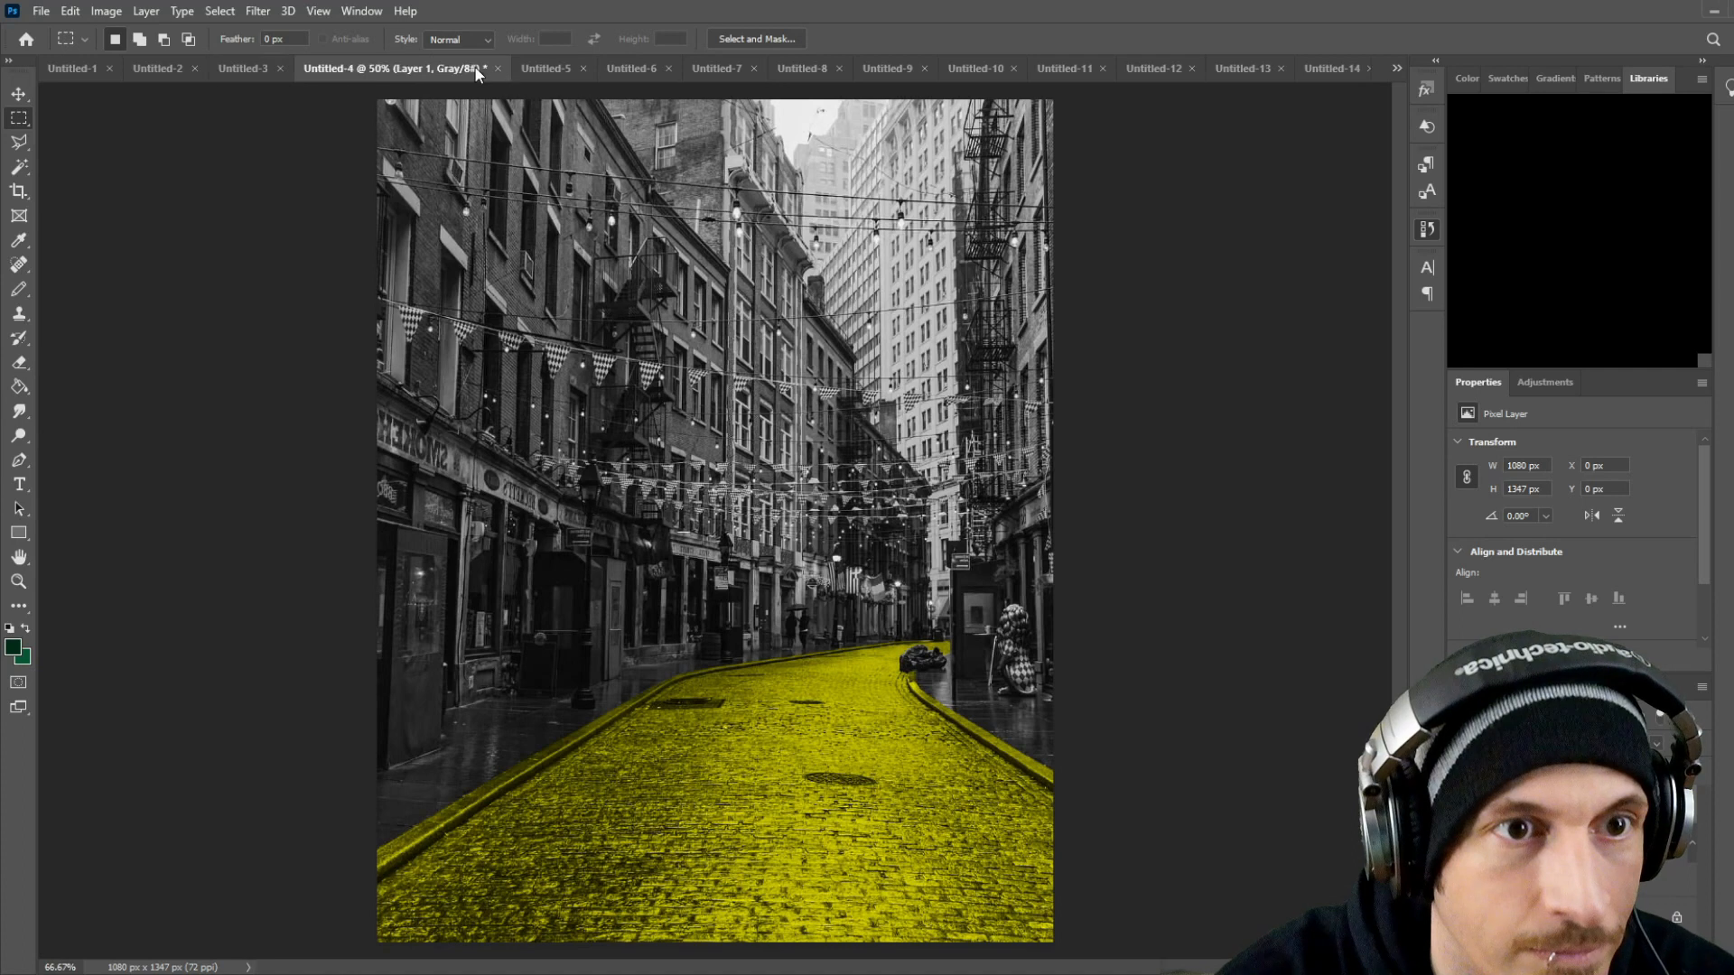
left_click(564, 69)
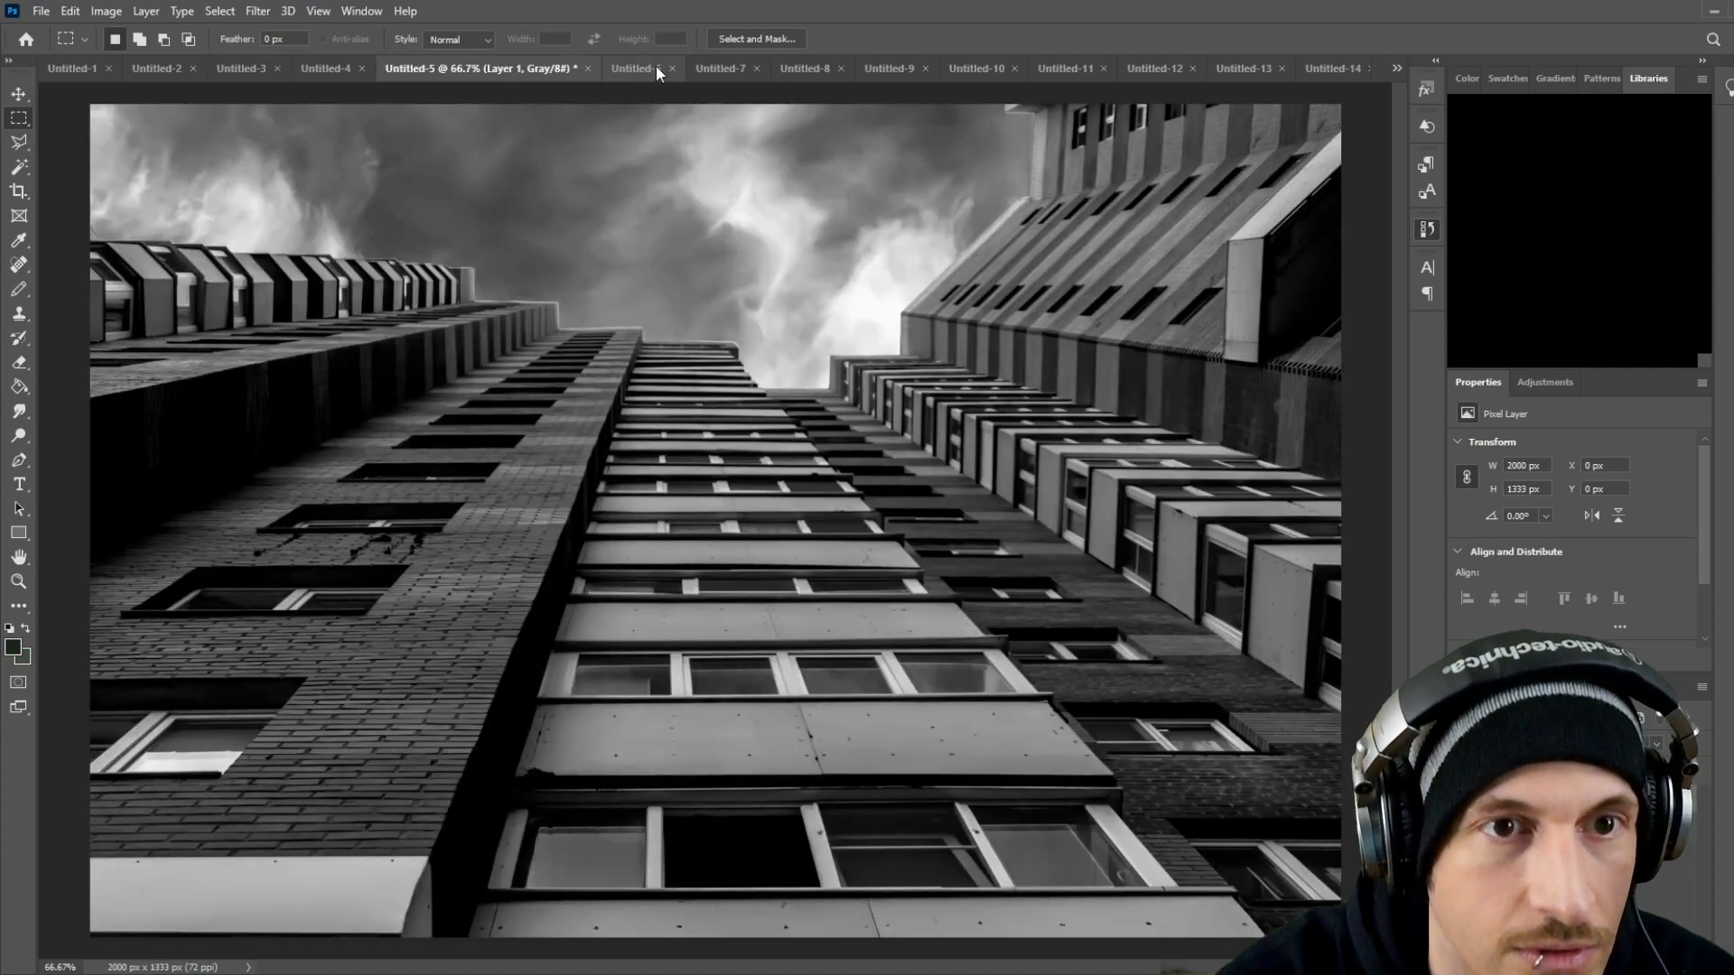
left_click(332, 73)
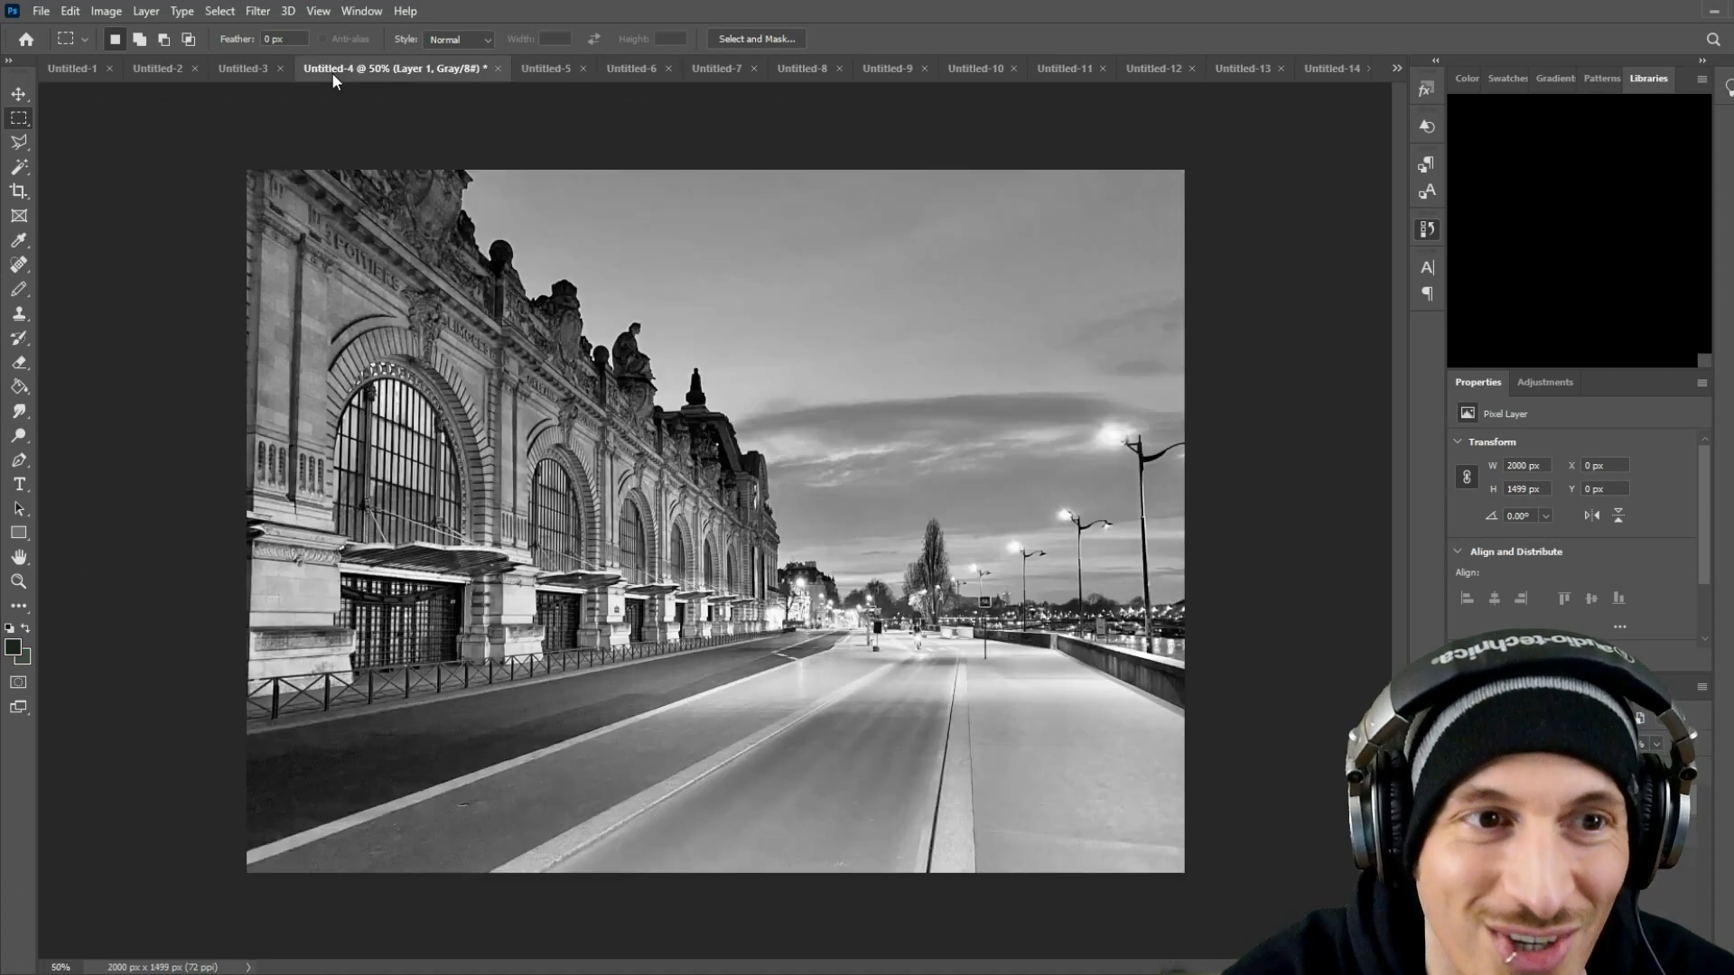
left_click(636, 70)
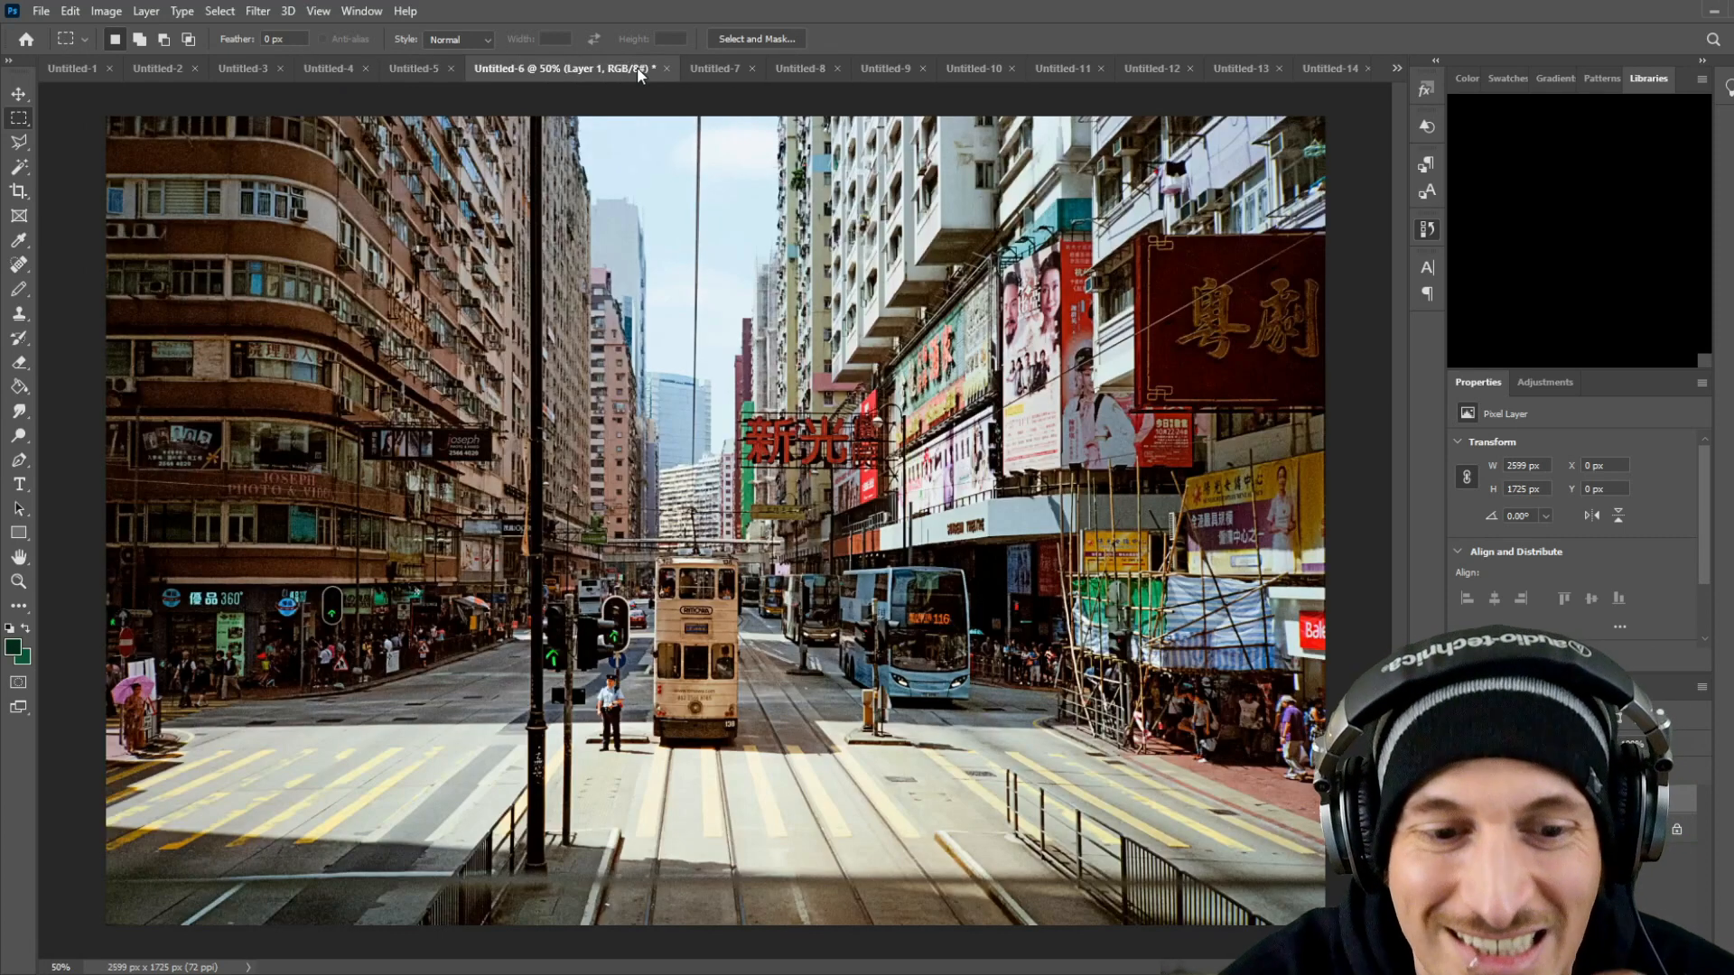
left_click(733, 69)
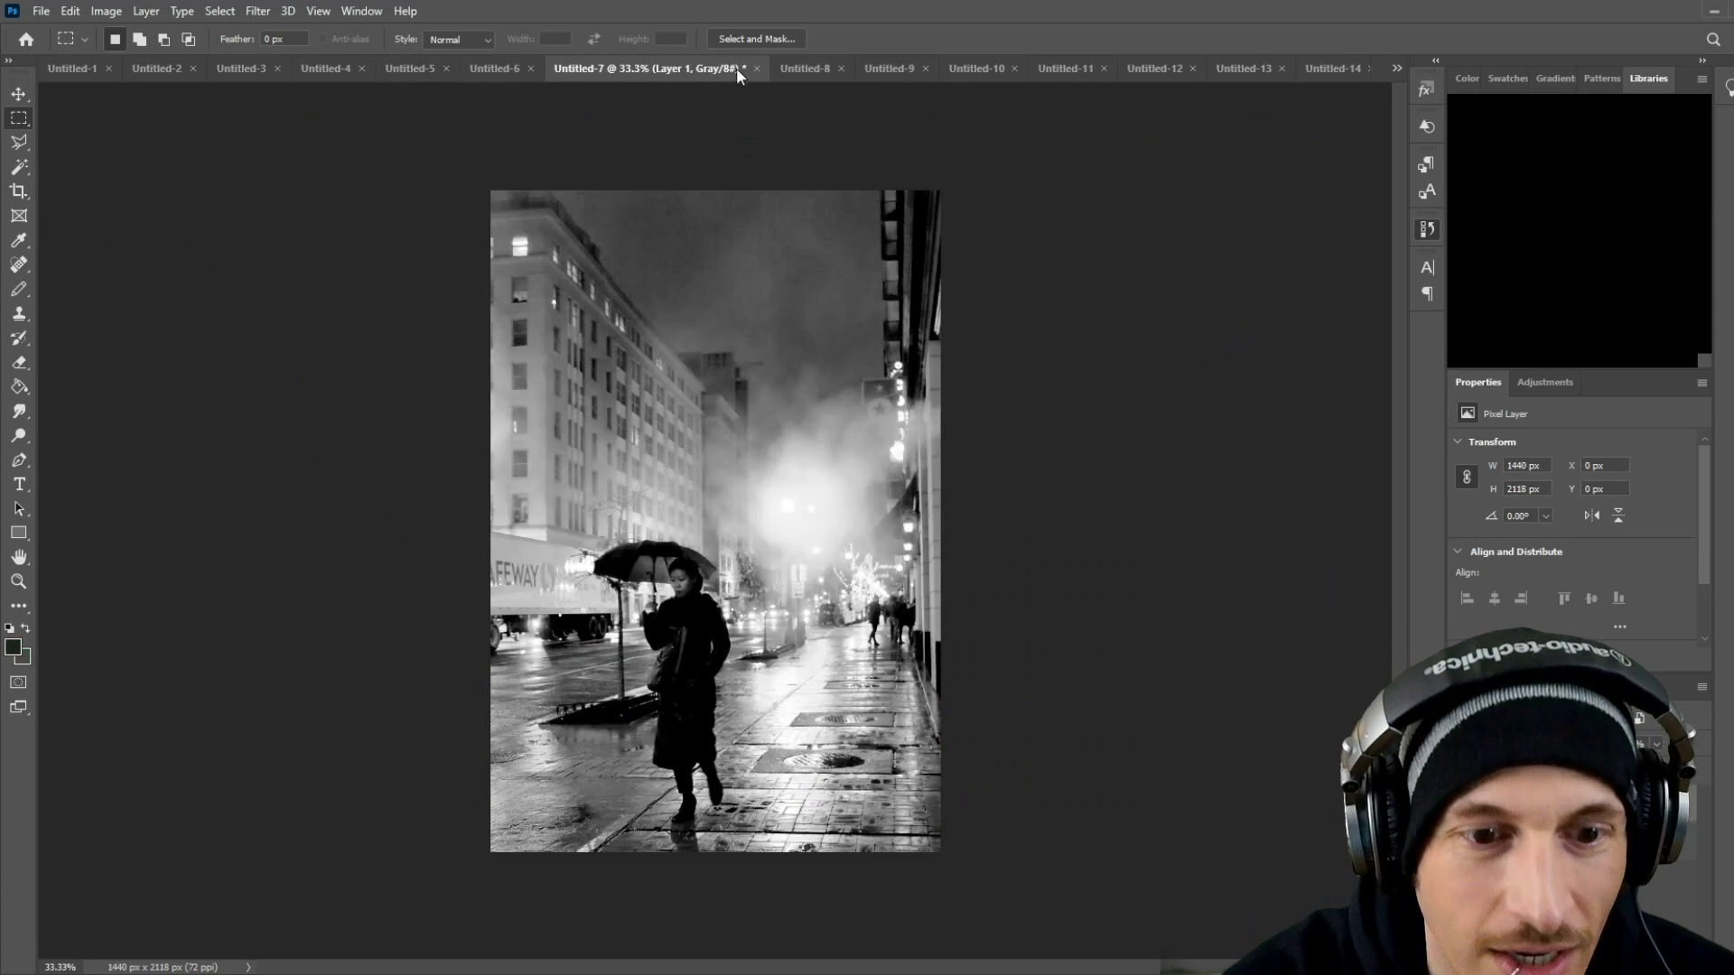
left_click(892, 70)
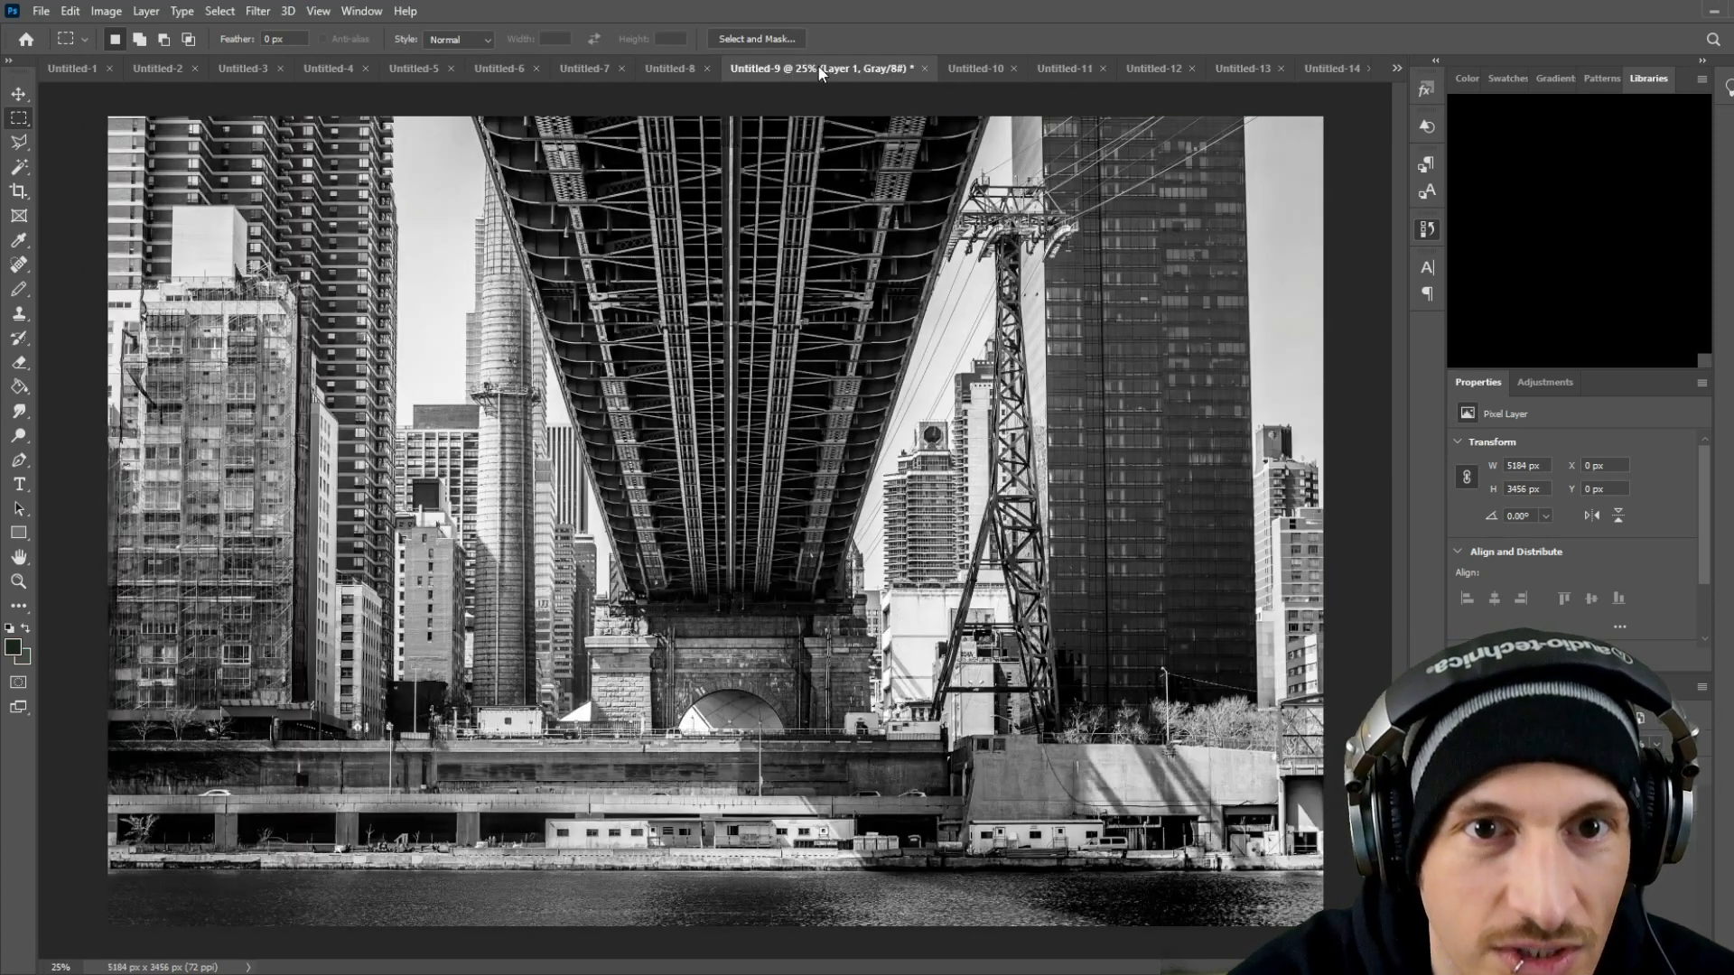
left_click(677, 70)
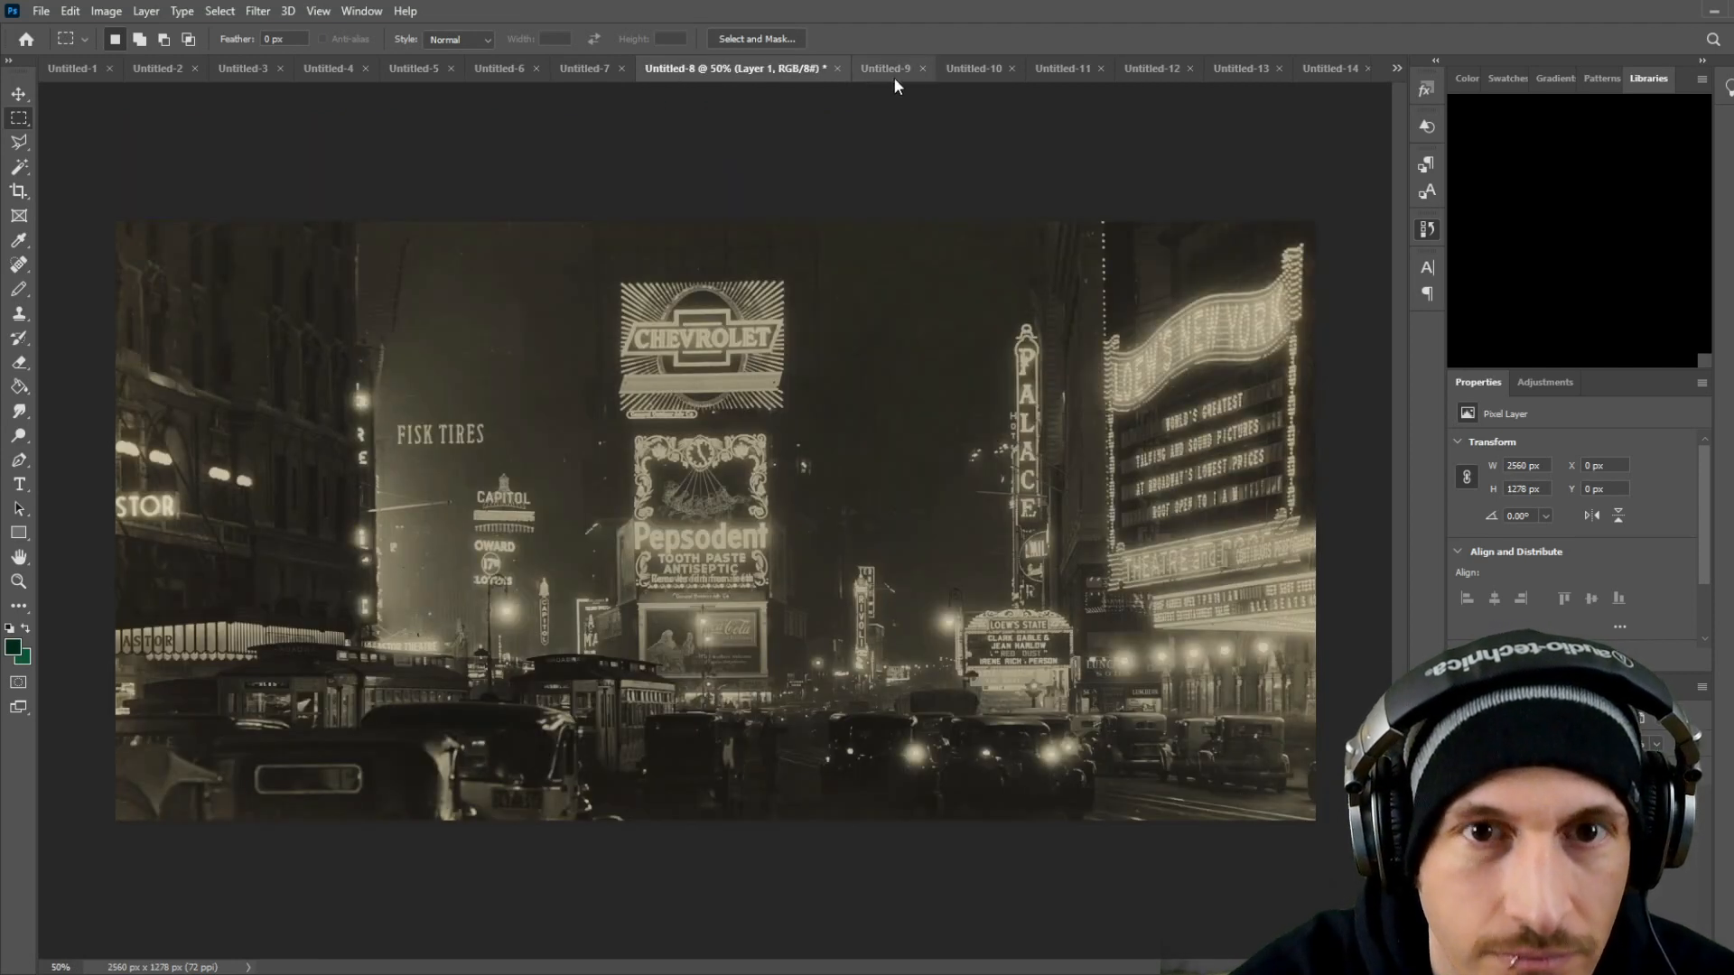
left_click(978, 69)
left_click(1087, 70)
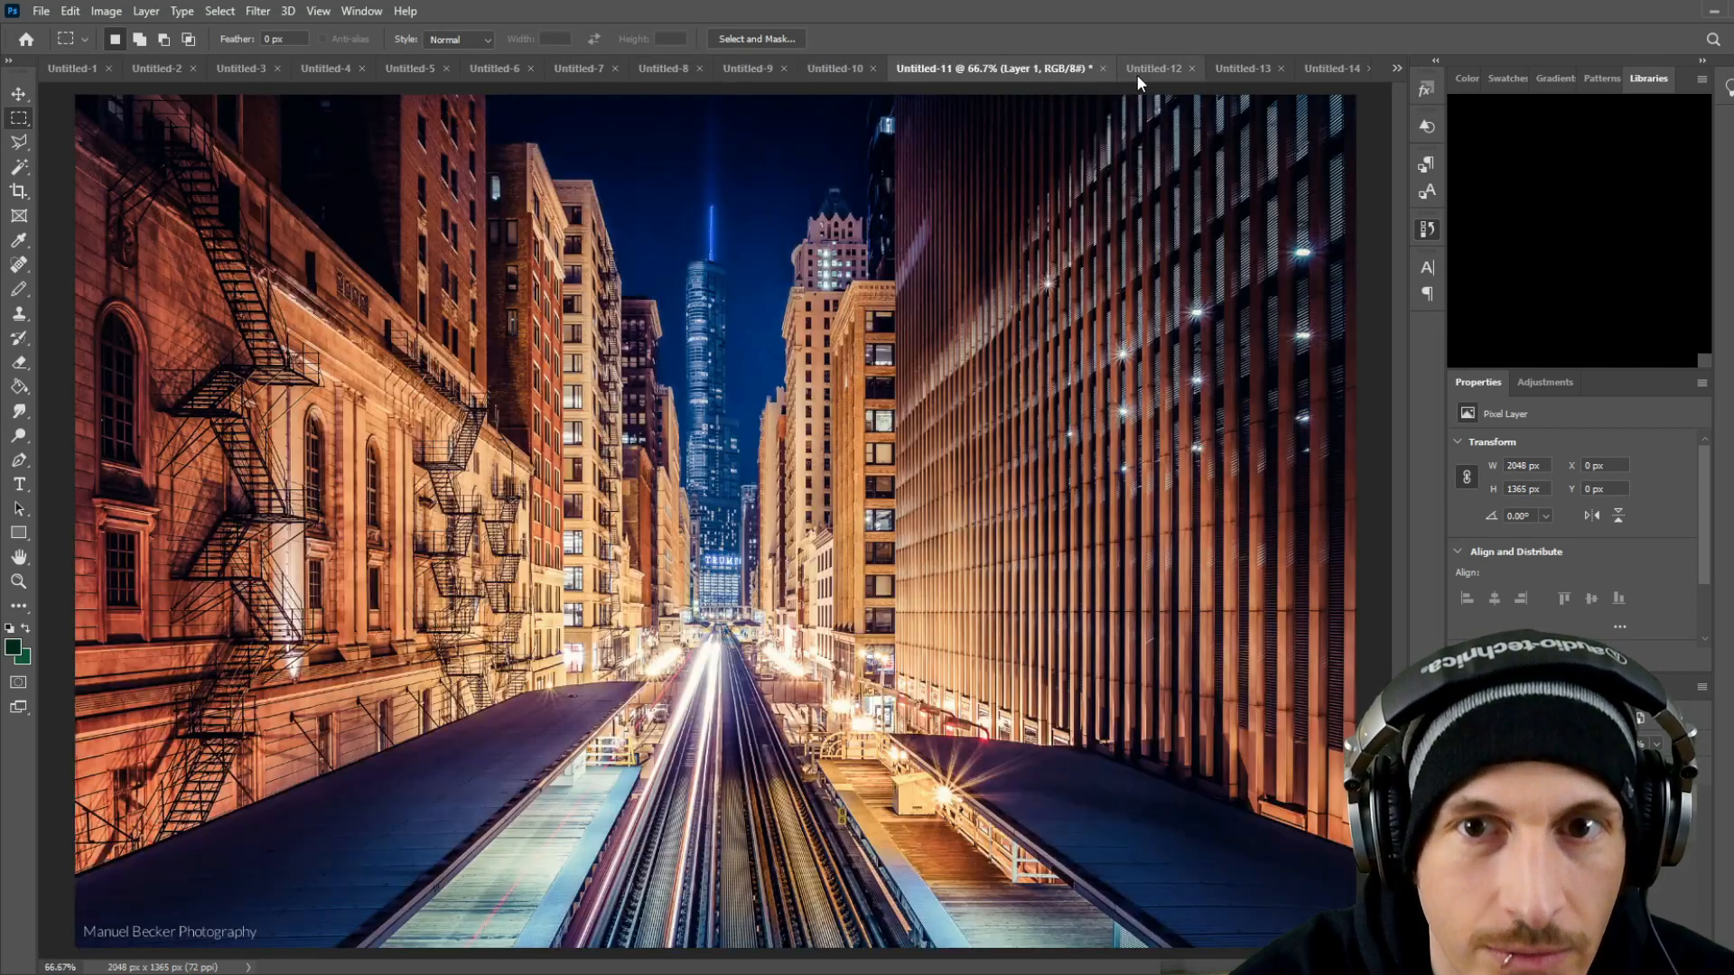
left_click(594, 68)
left_click(483, 69)
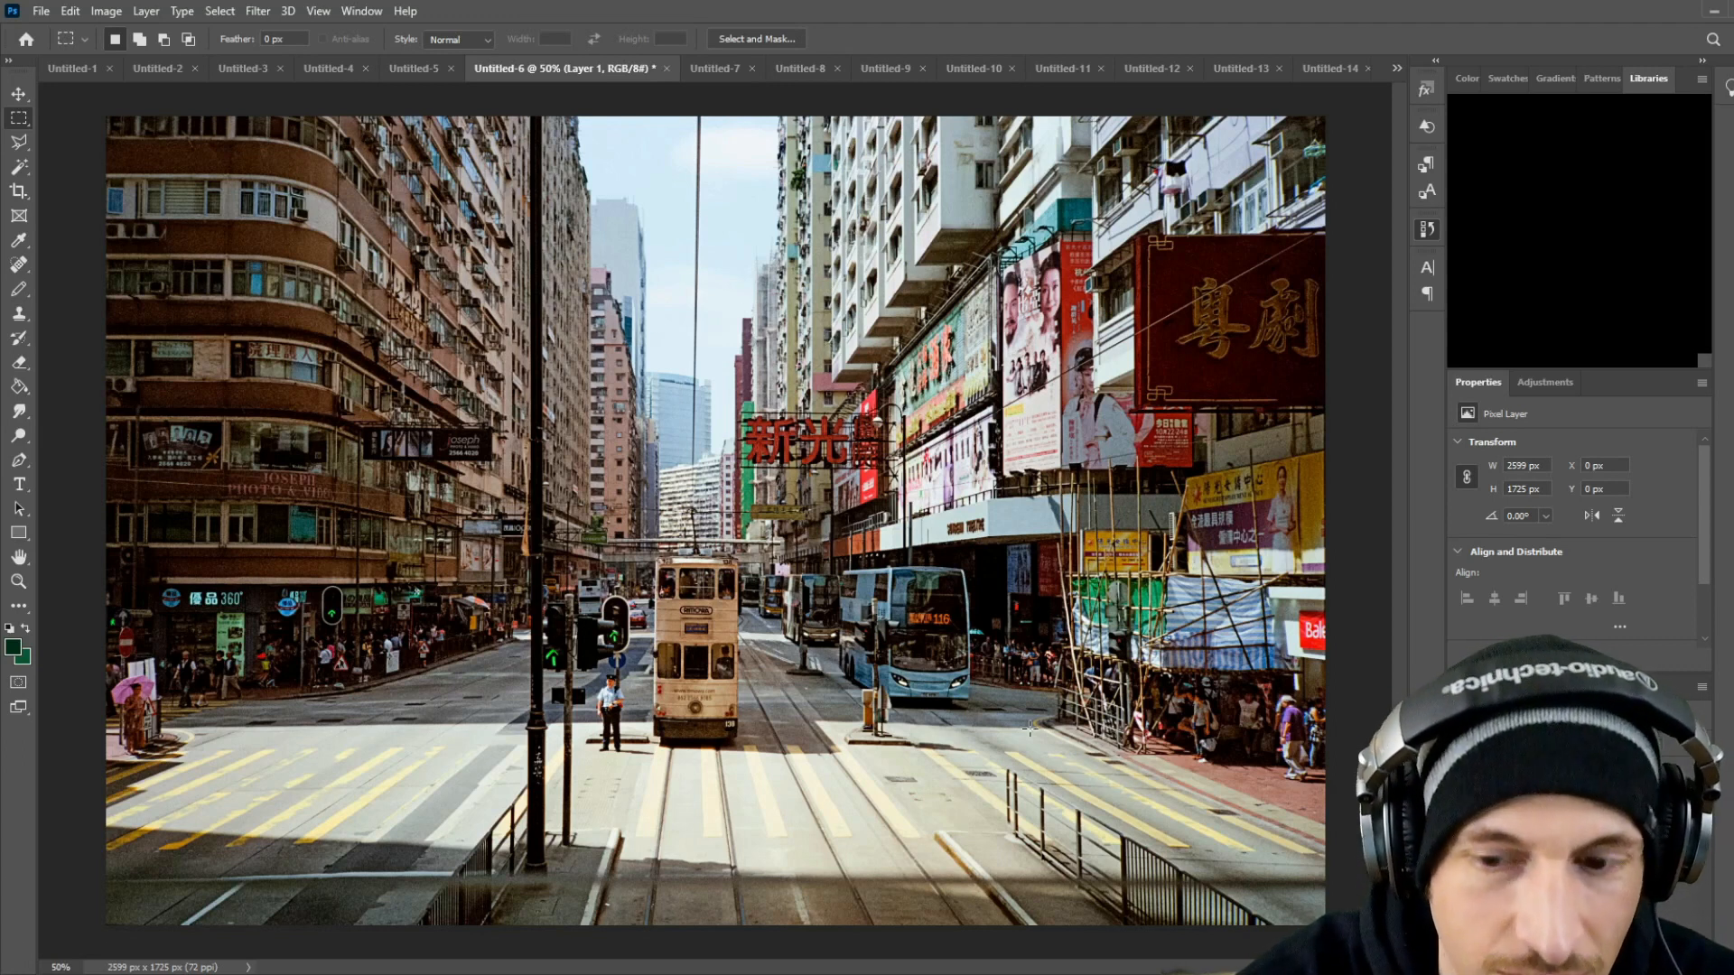
Step: Duplicate the whole tram street photo onto a new layer
key("ctrl+a")
key("ctrl+j")
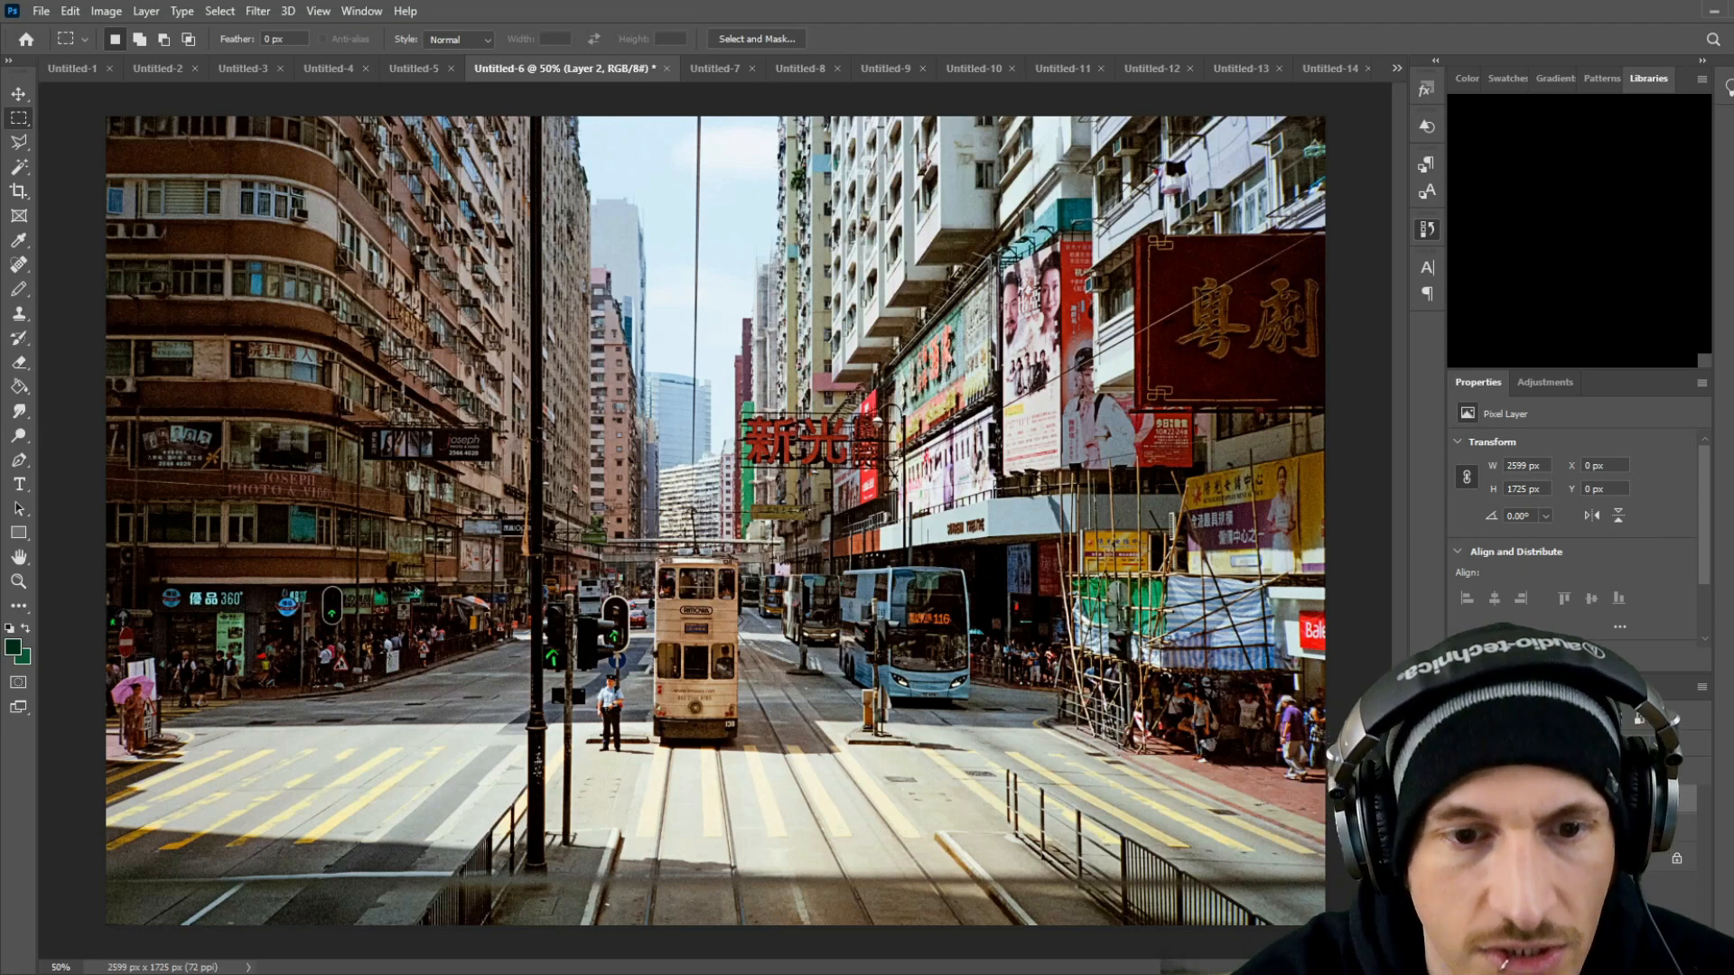
double_click(1616, 798)
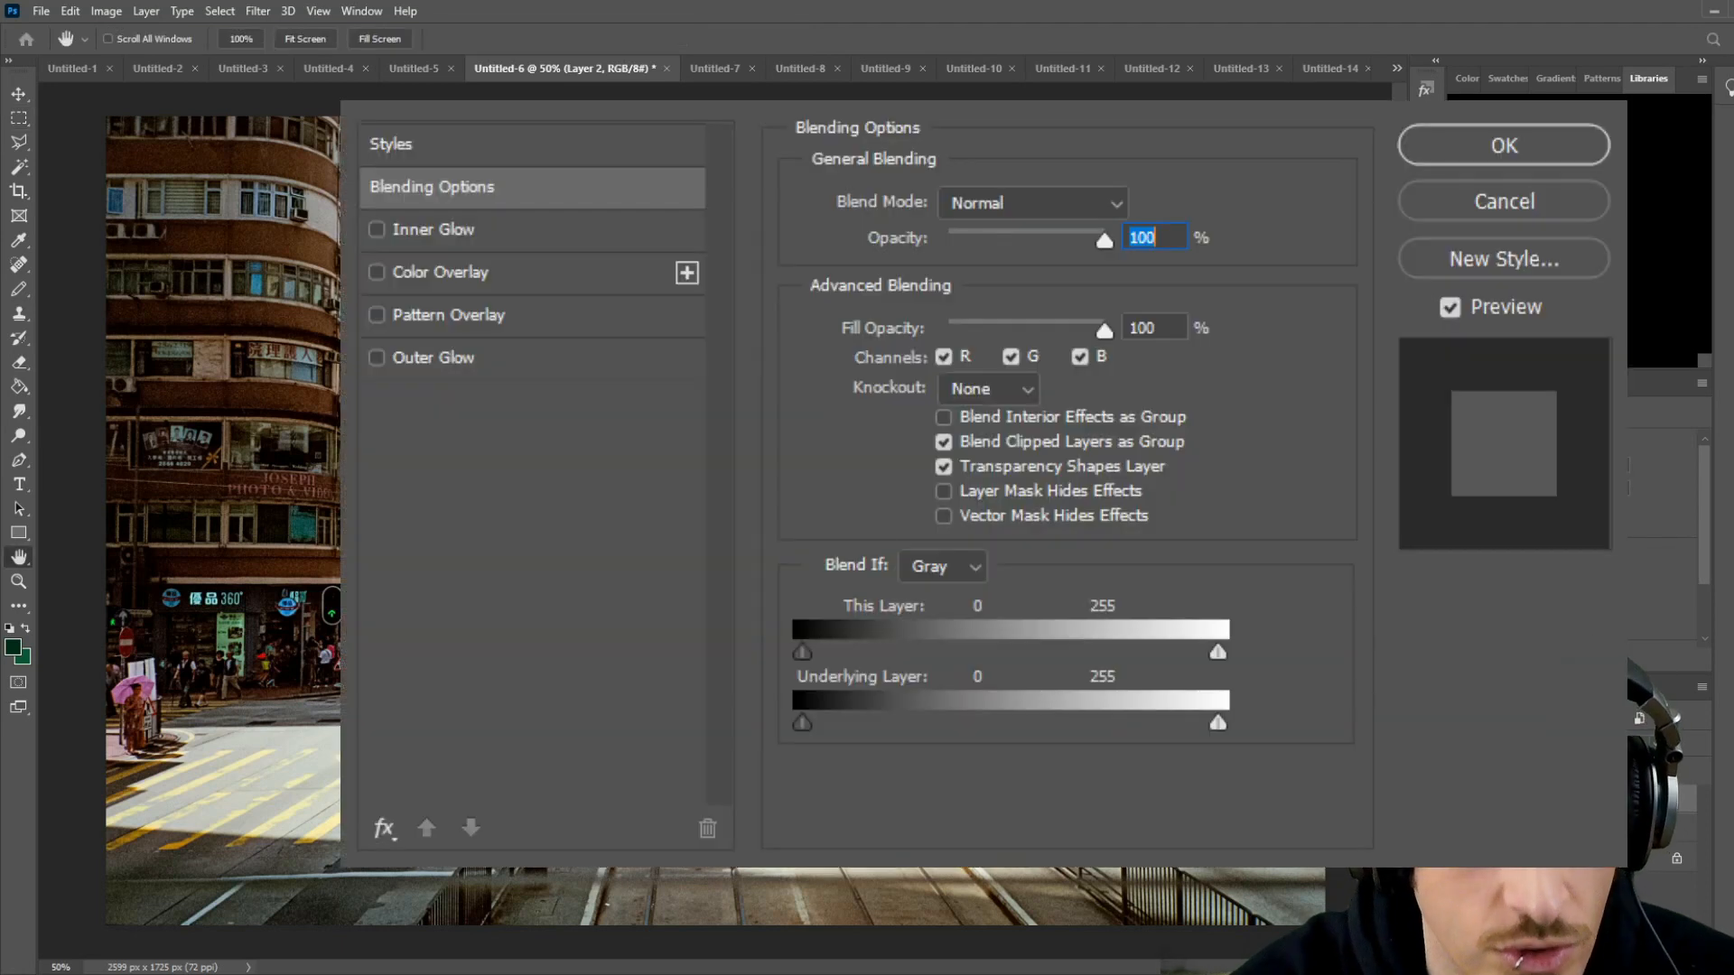
left_click(1506, 201)
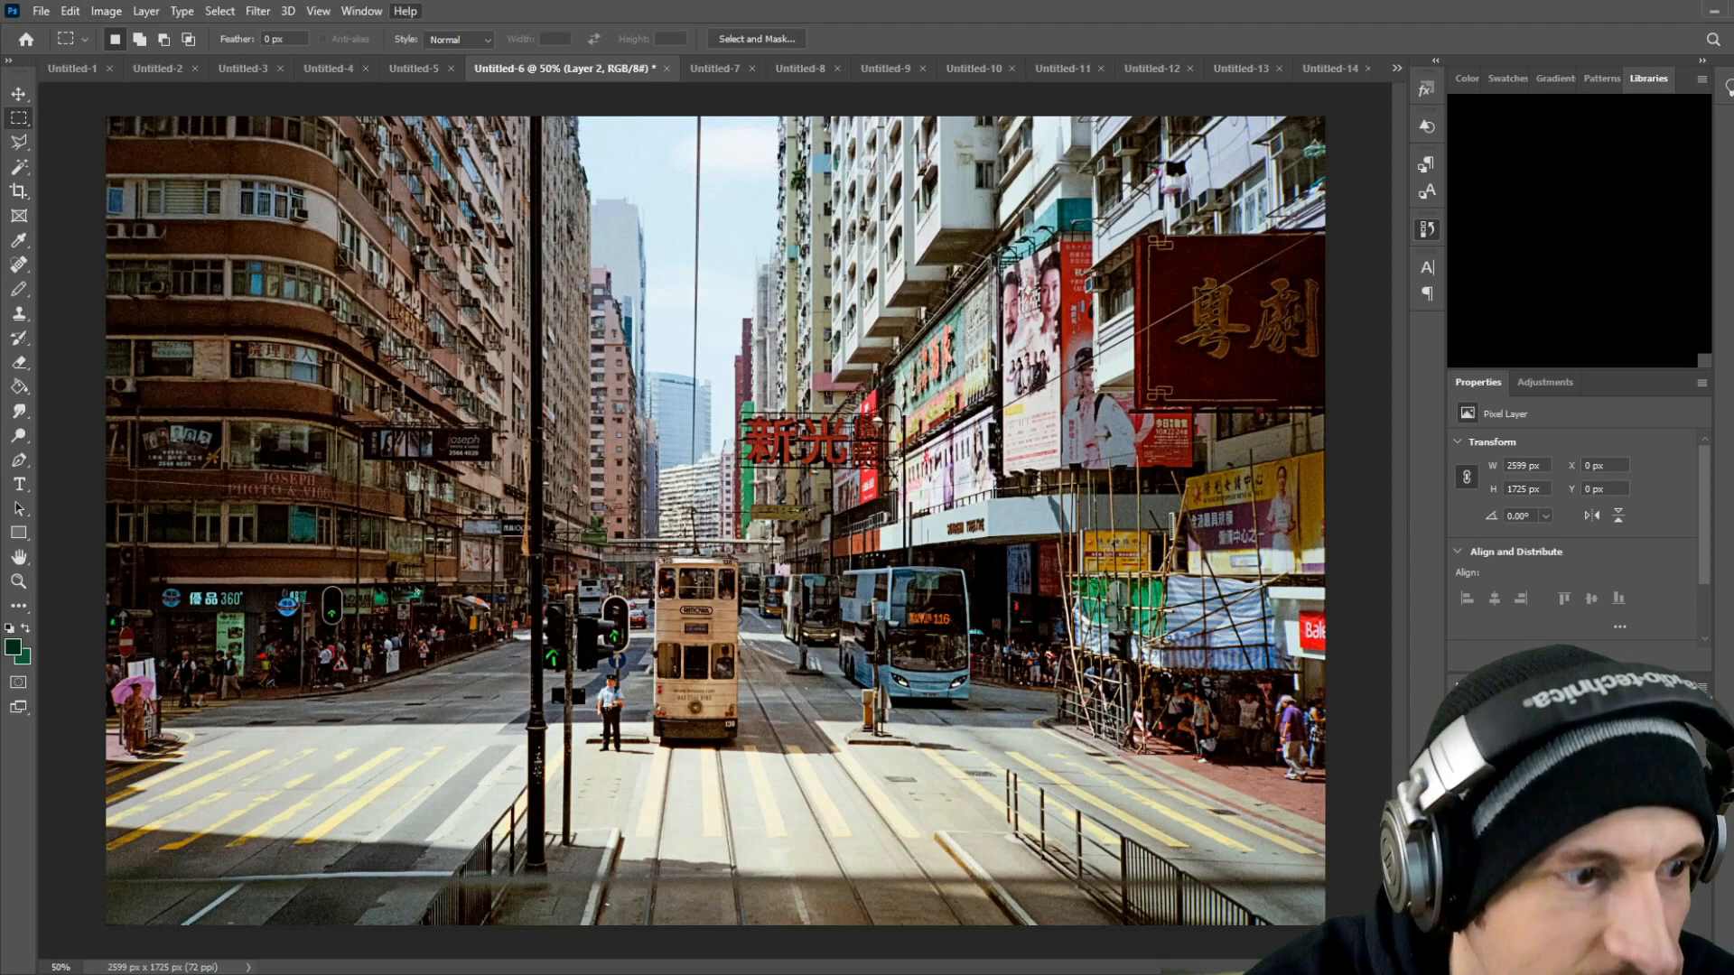
key("ctrl+u")
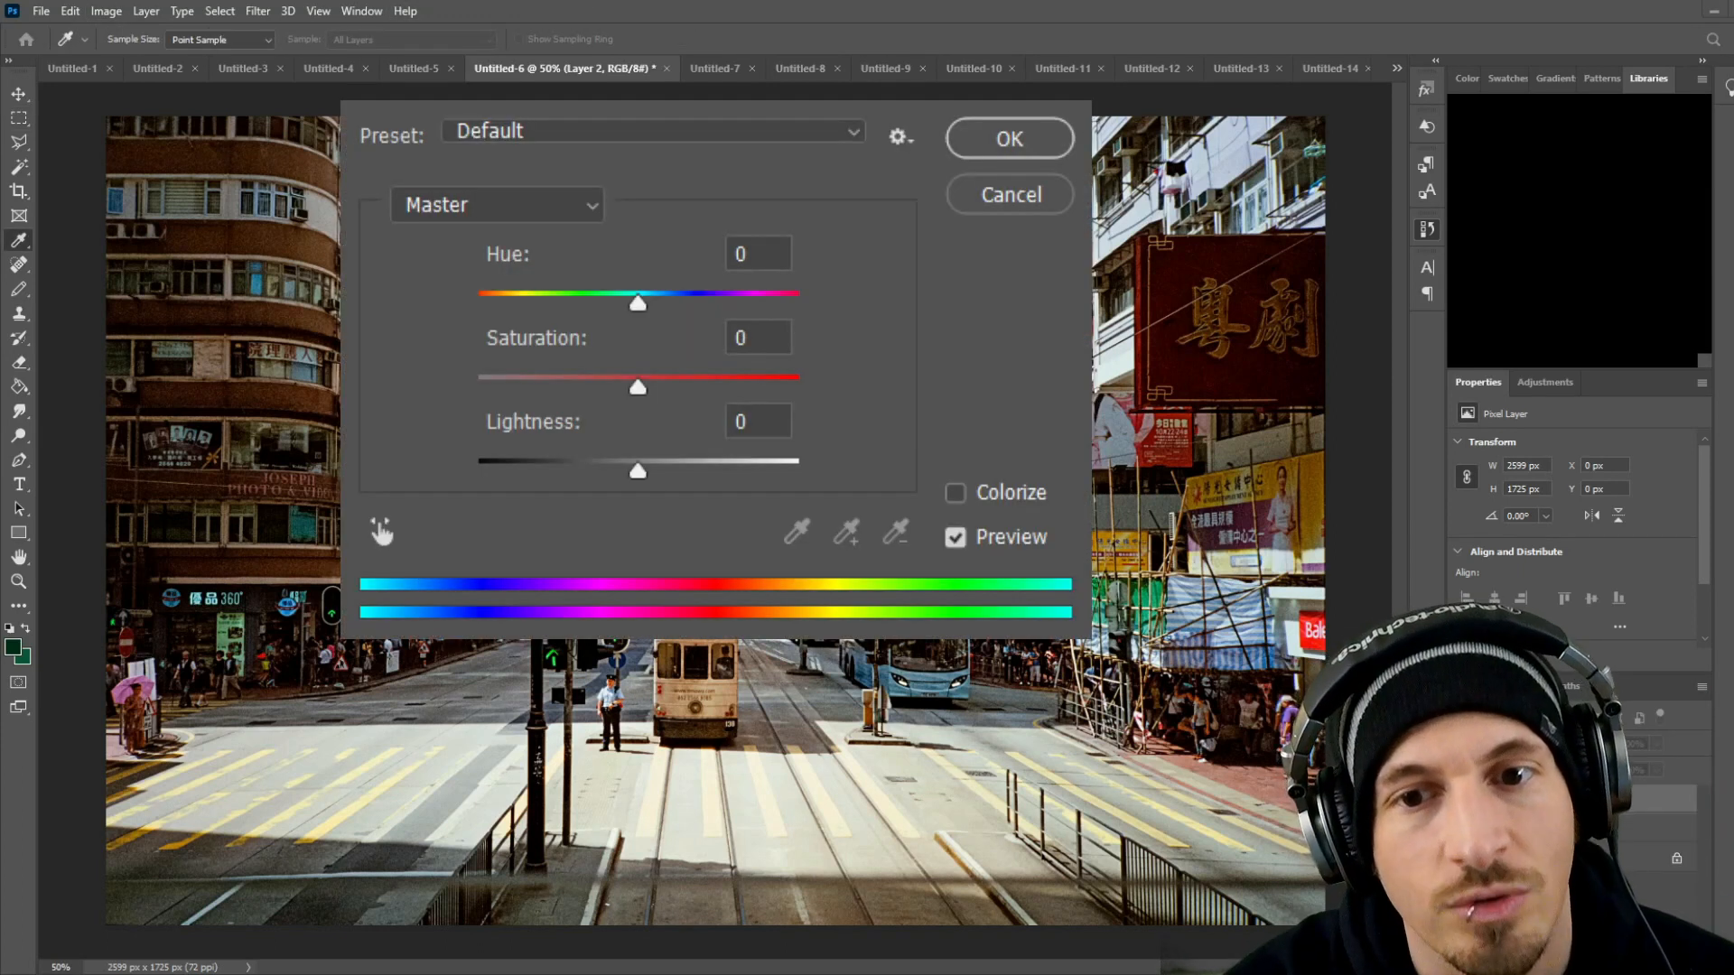
left_click(1011, 206)
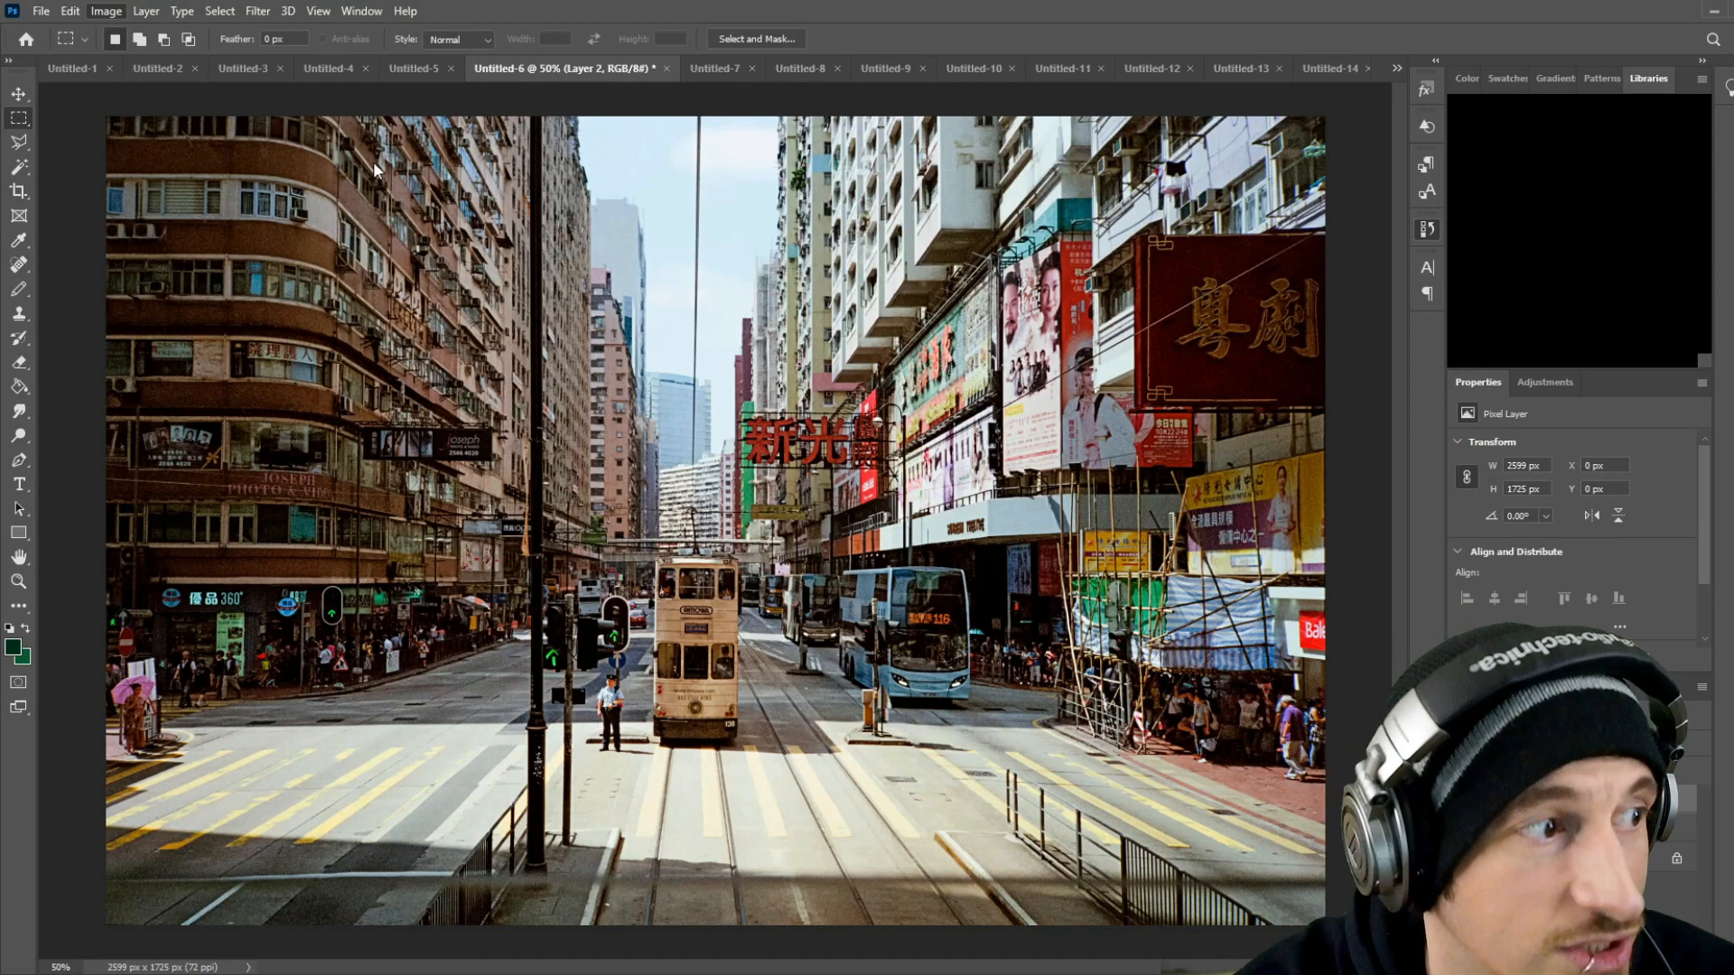
Step: Turn the duplicated street photo black and white by setting its saturation to -100
key("ctrl+u")
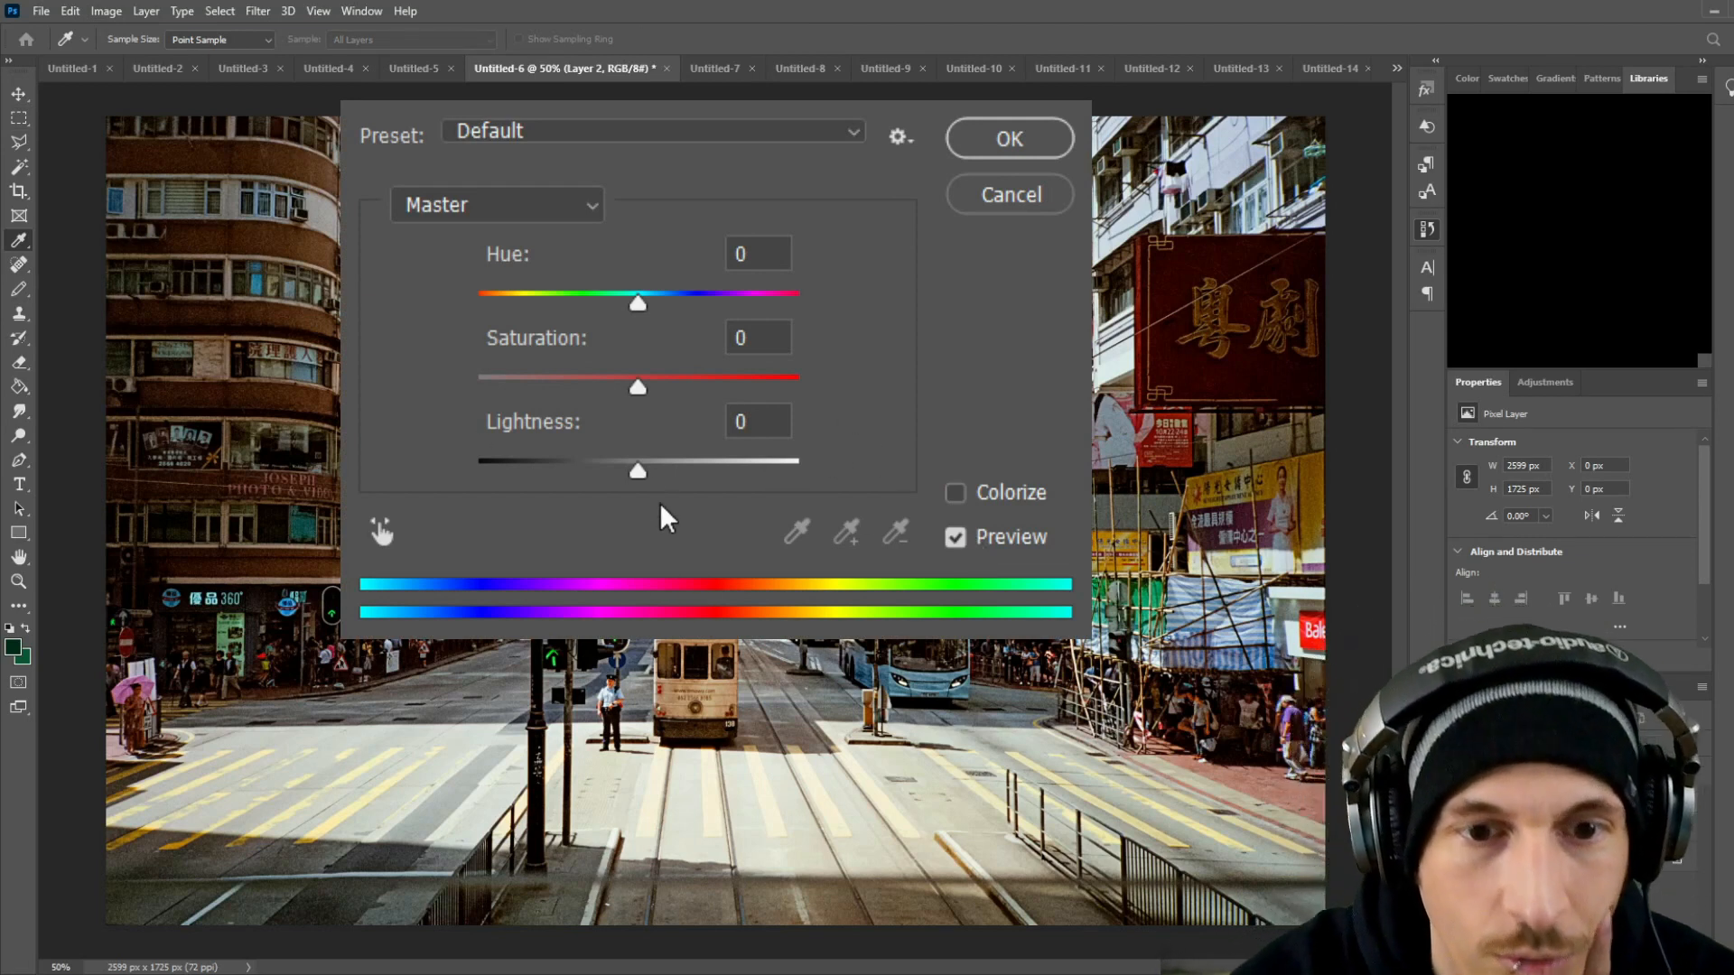
left_click_drag(607, 387, 419, 398)
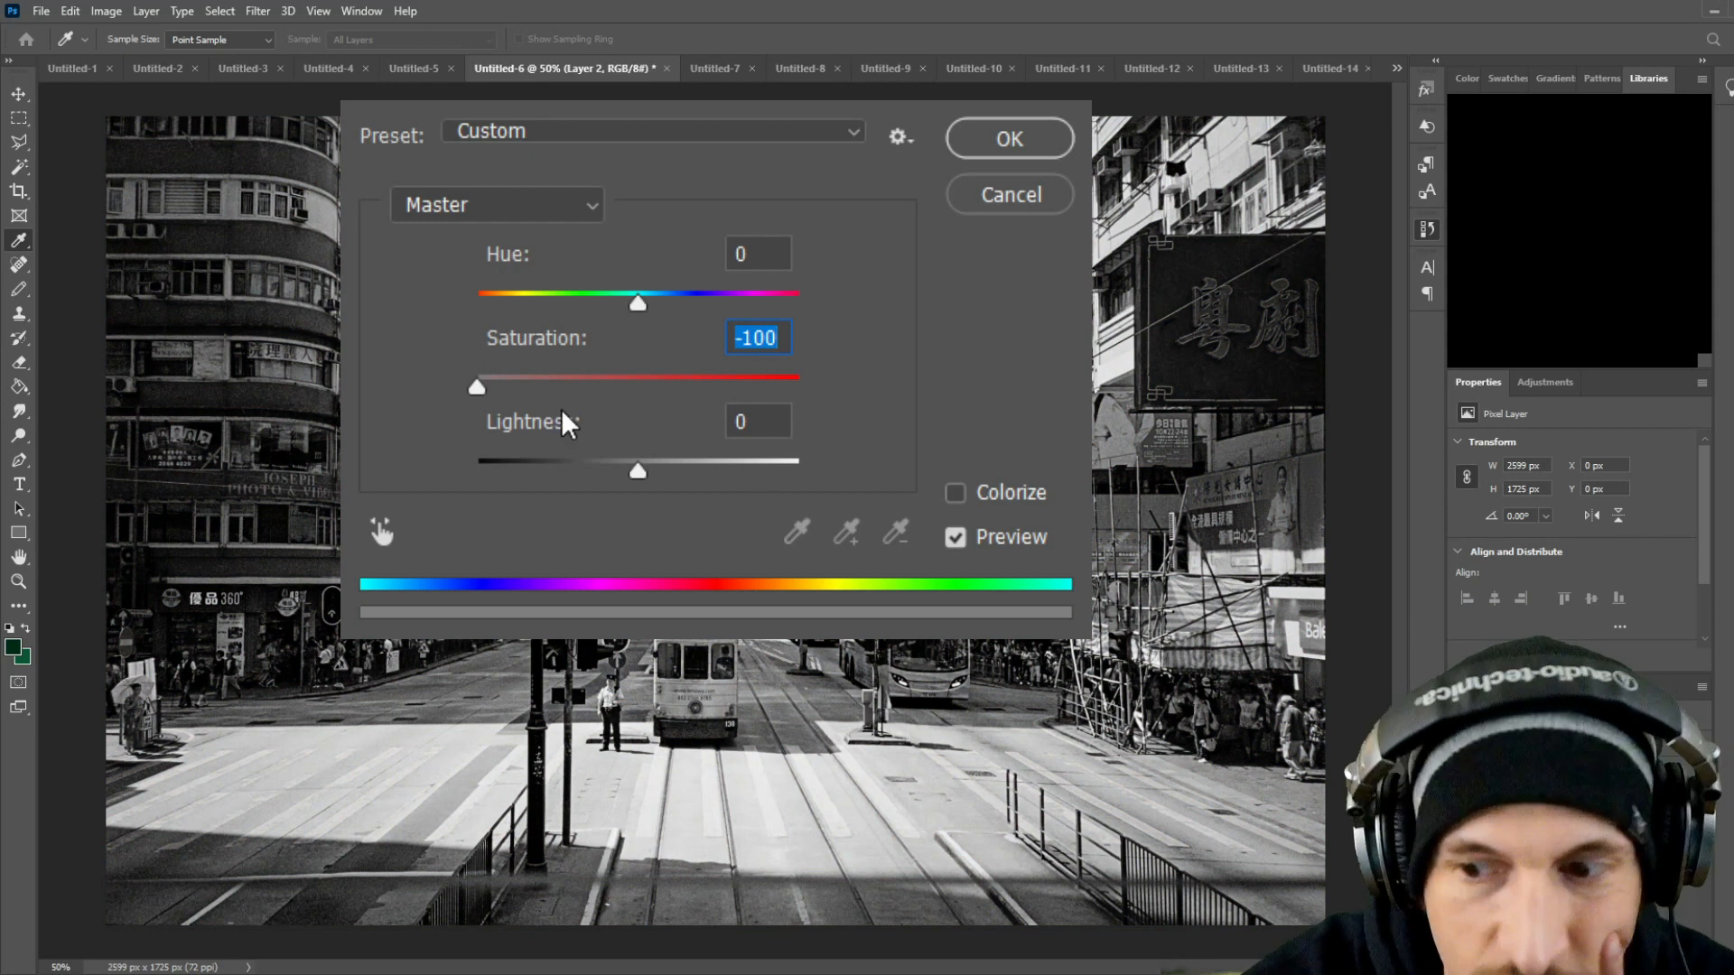
left_click(988, 143)
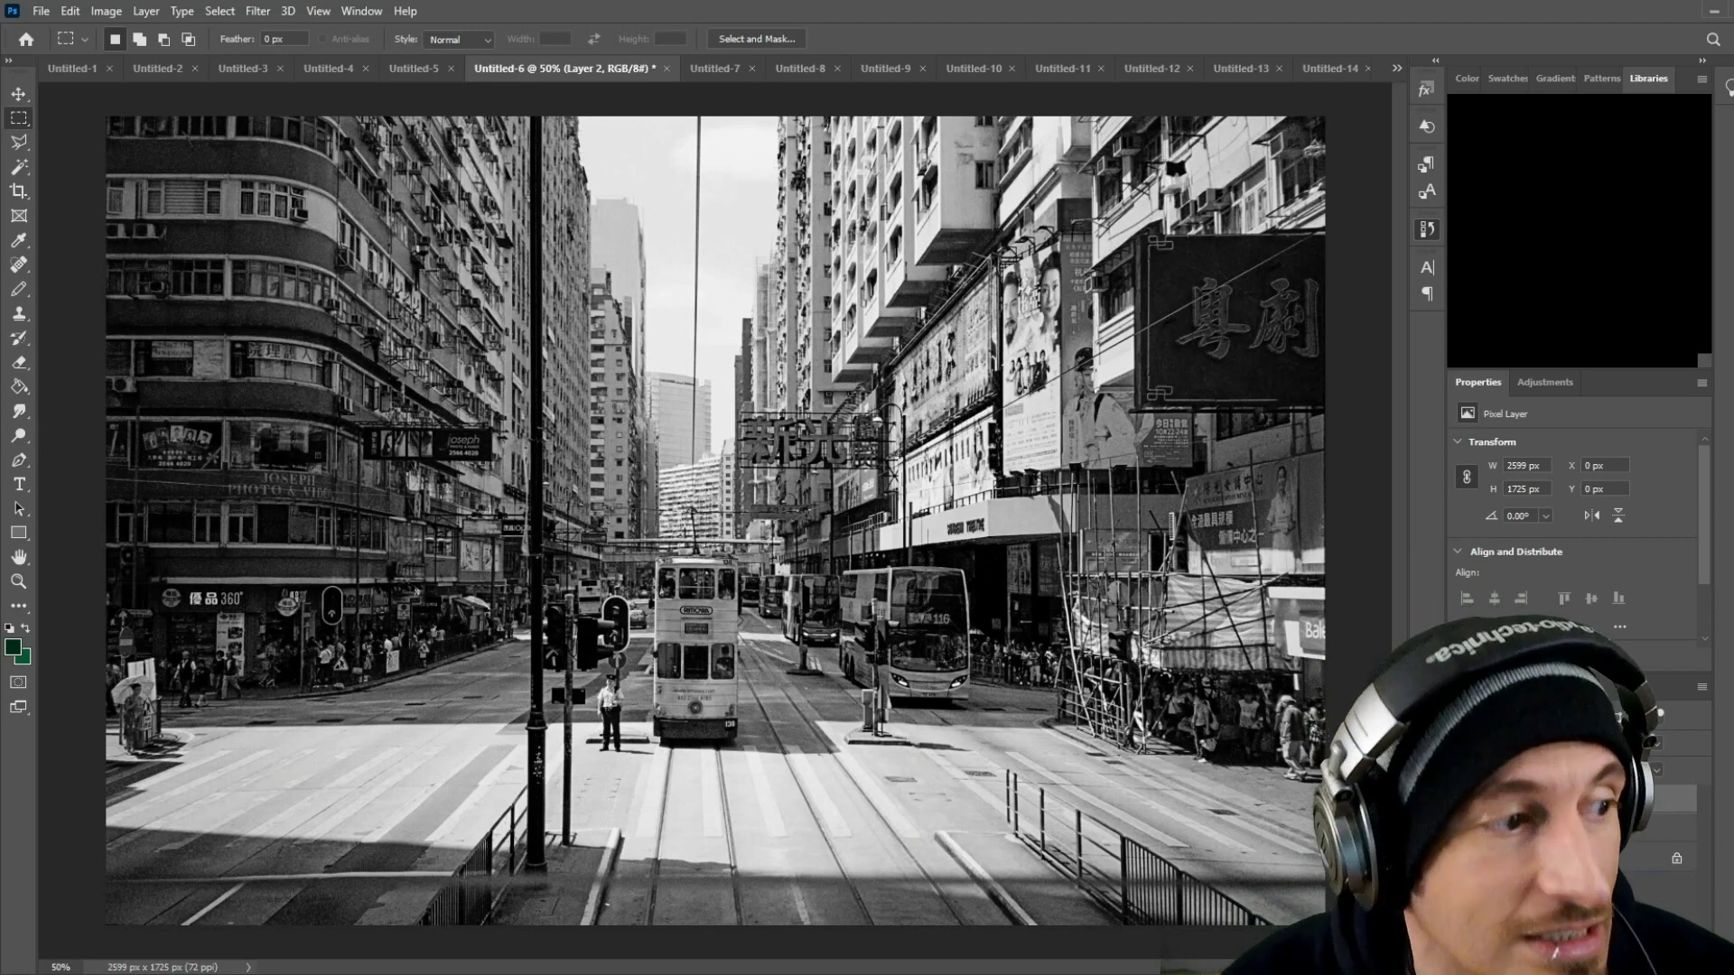
Step: Copy the entire black-and-white street layer and paste it as a new layer
key("ctrl+a")
key("ctrl+c")
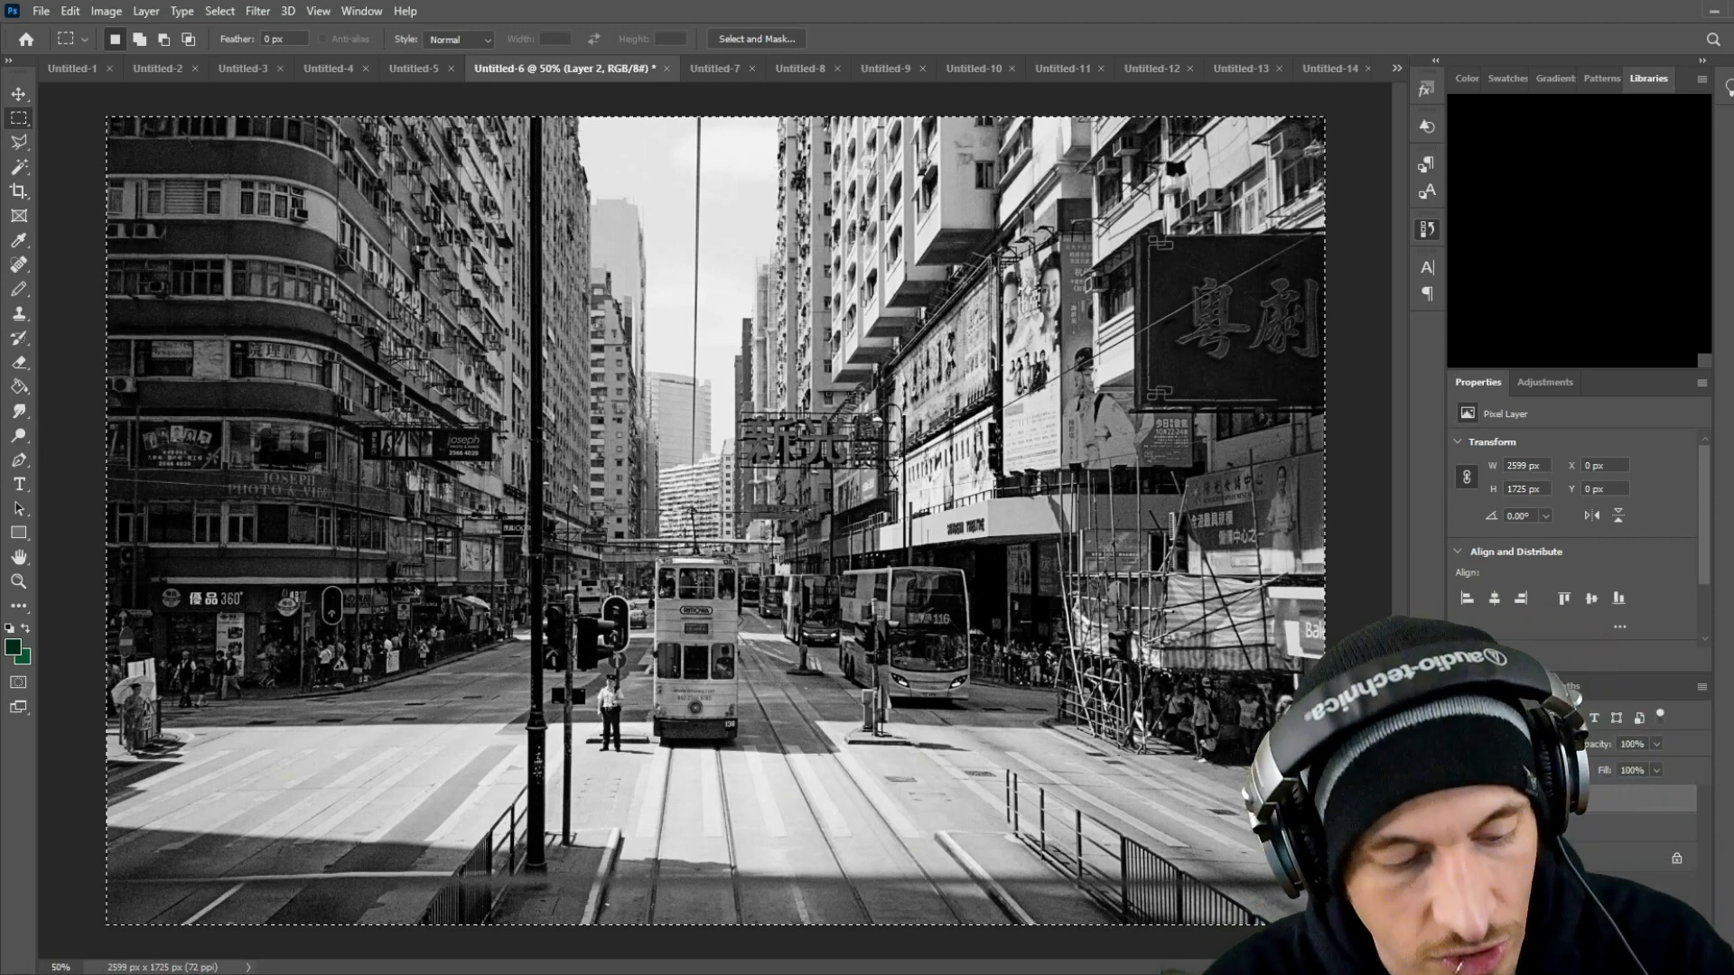
key("ctrl+v")
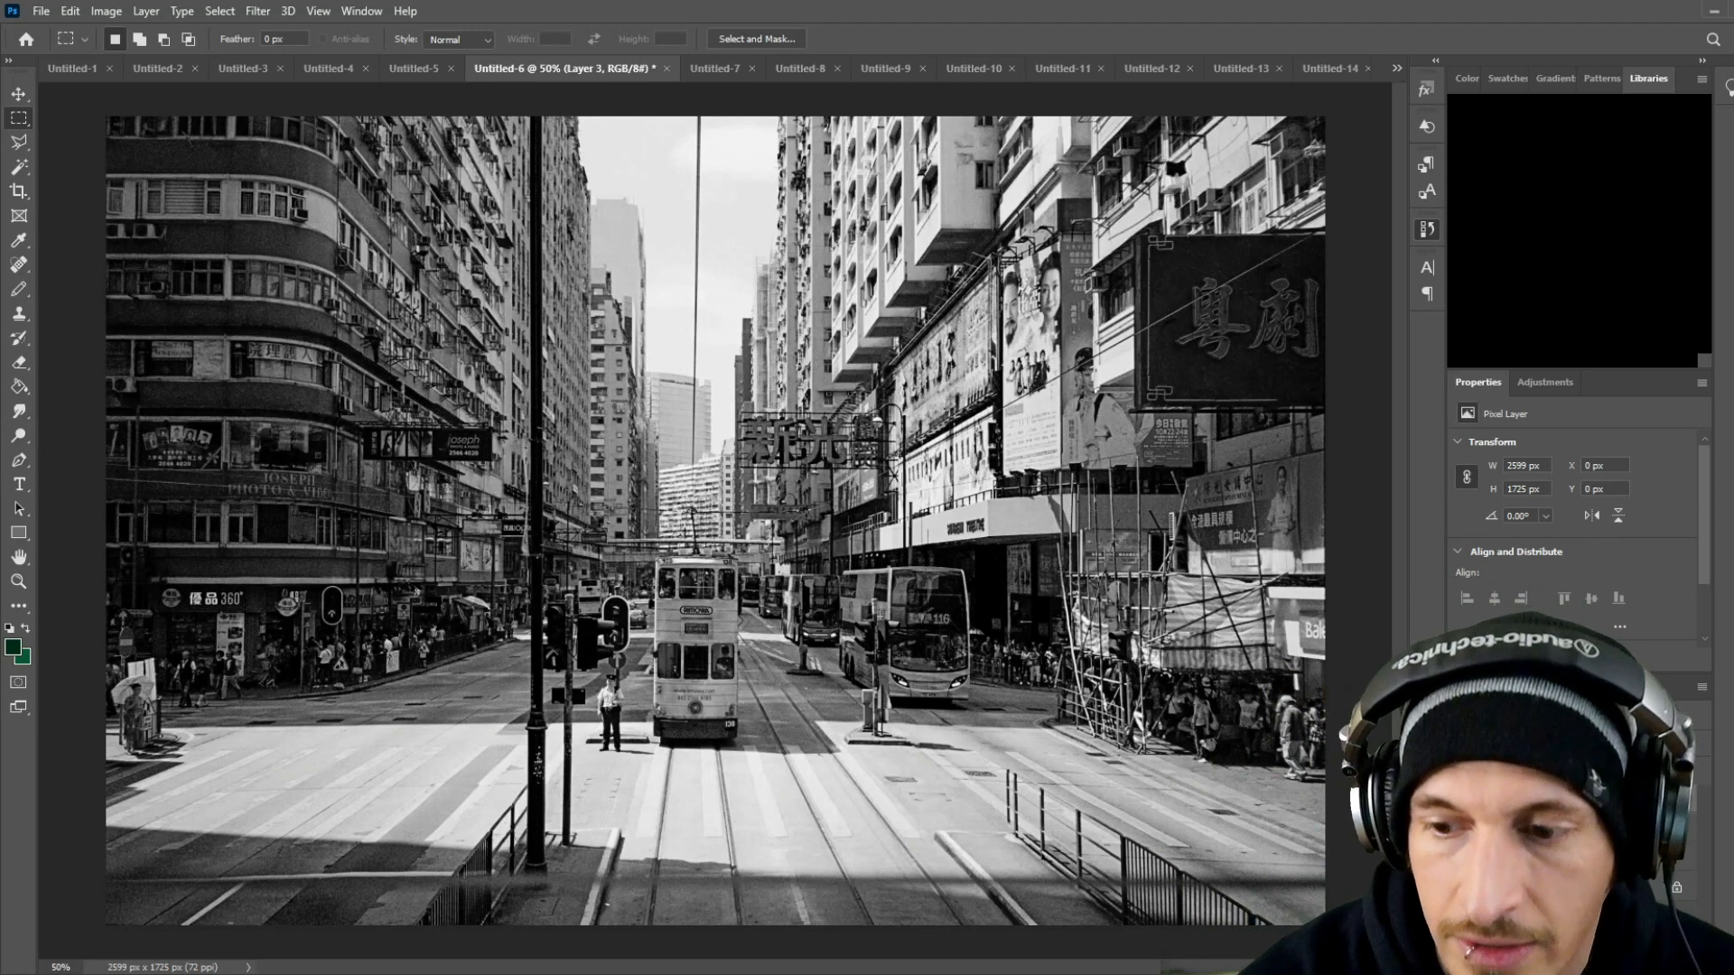
Step: Give the pasted Layer 3 a bright blue colour overlay with Color blend mode at 100% opacity
double_click(1626, 810)
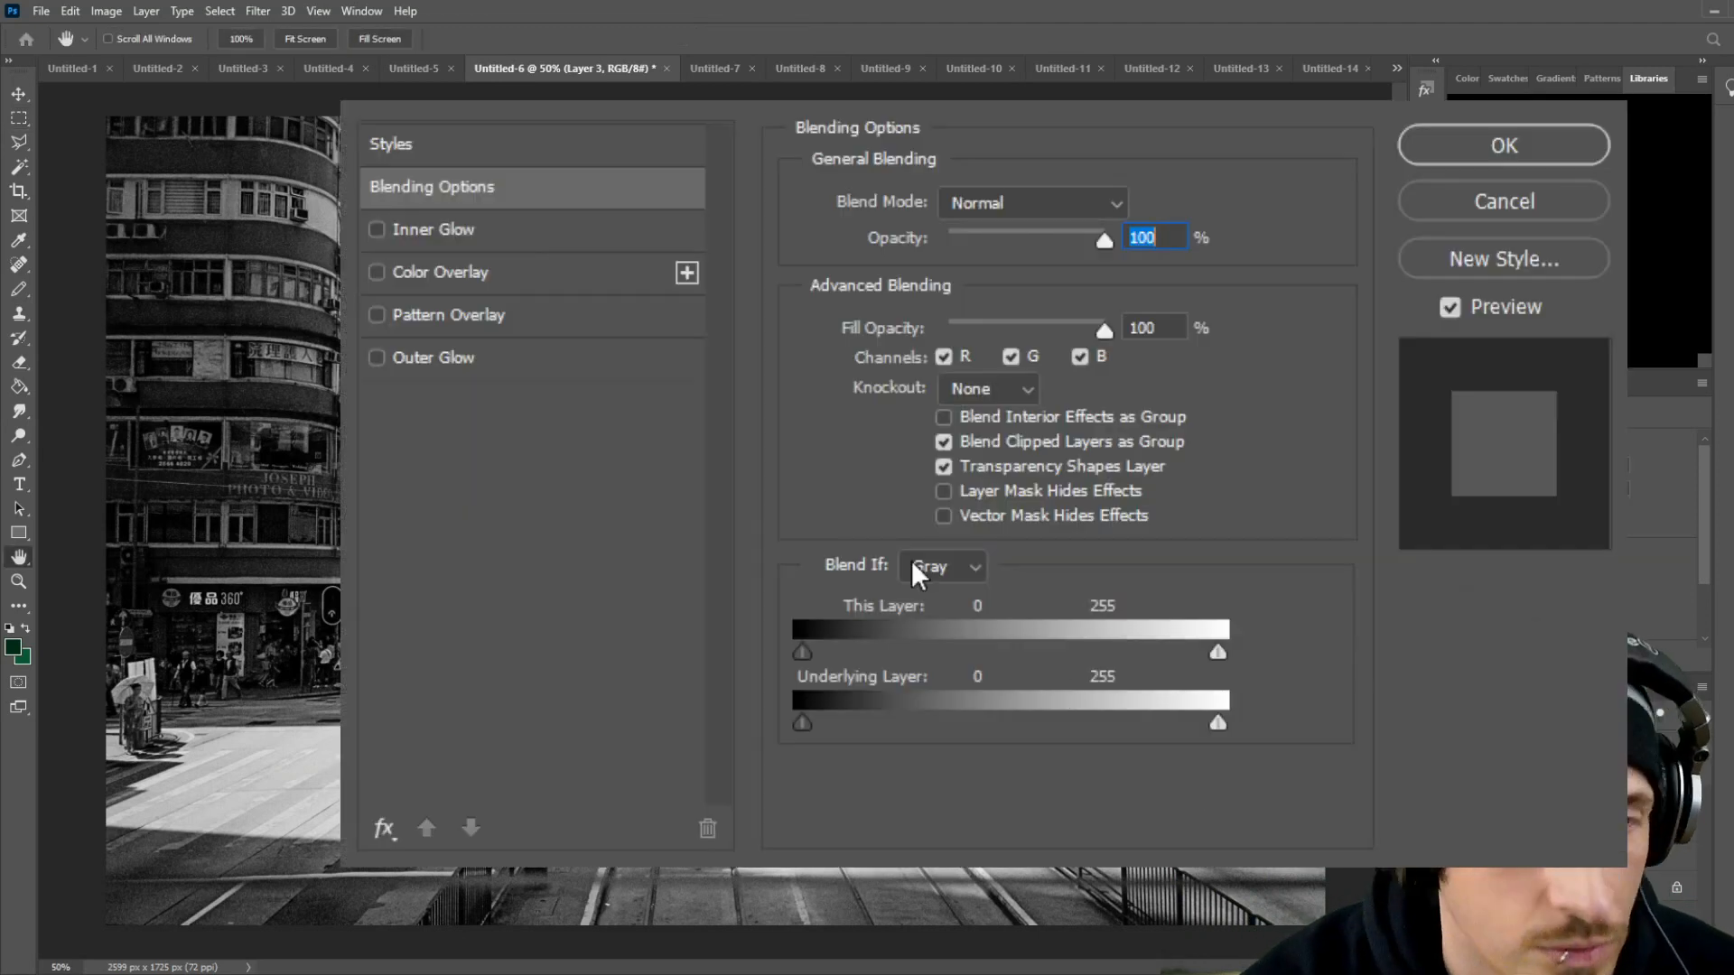
left_click(445, 271)
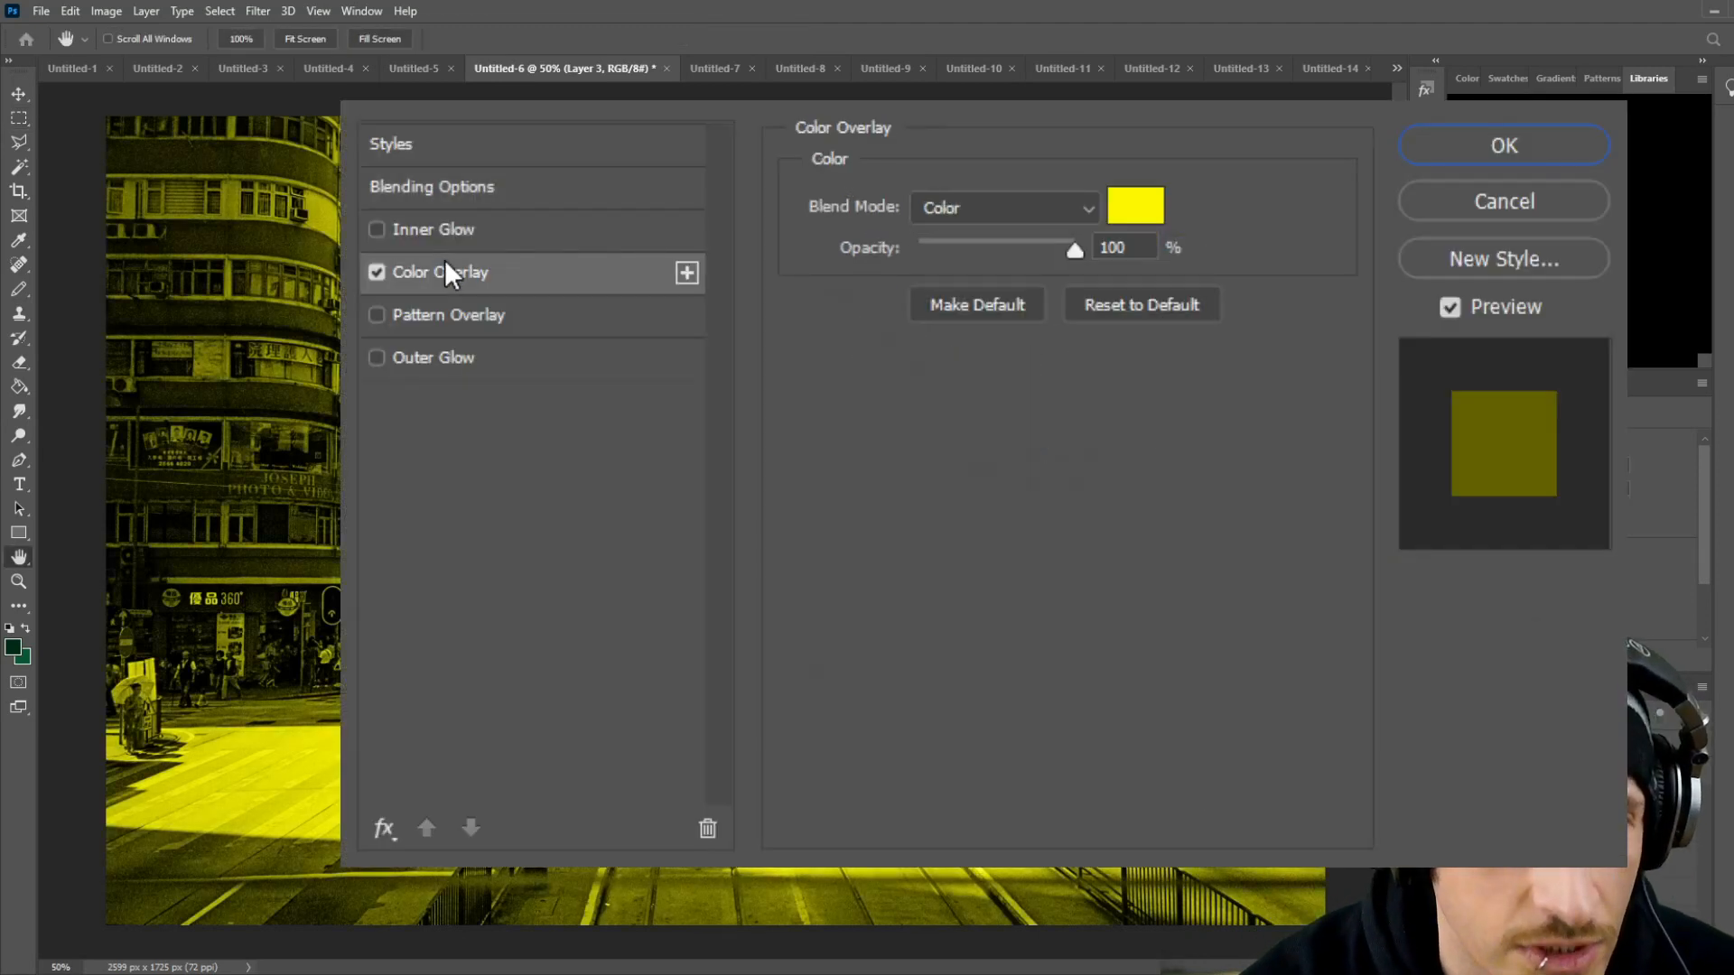
left_click(1143, 204)
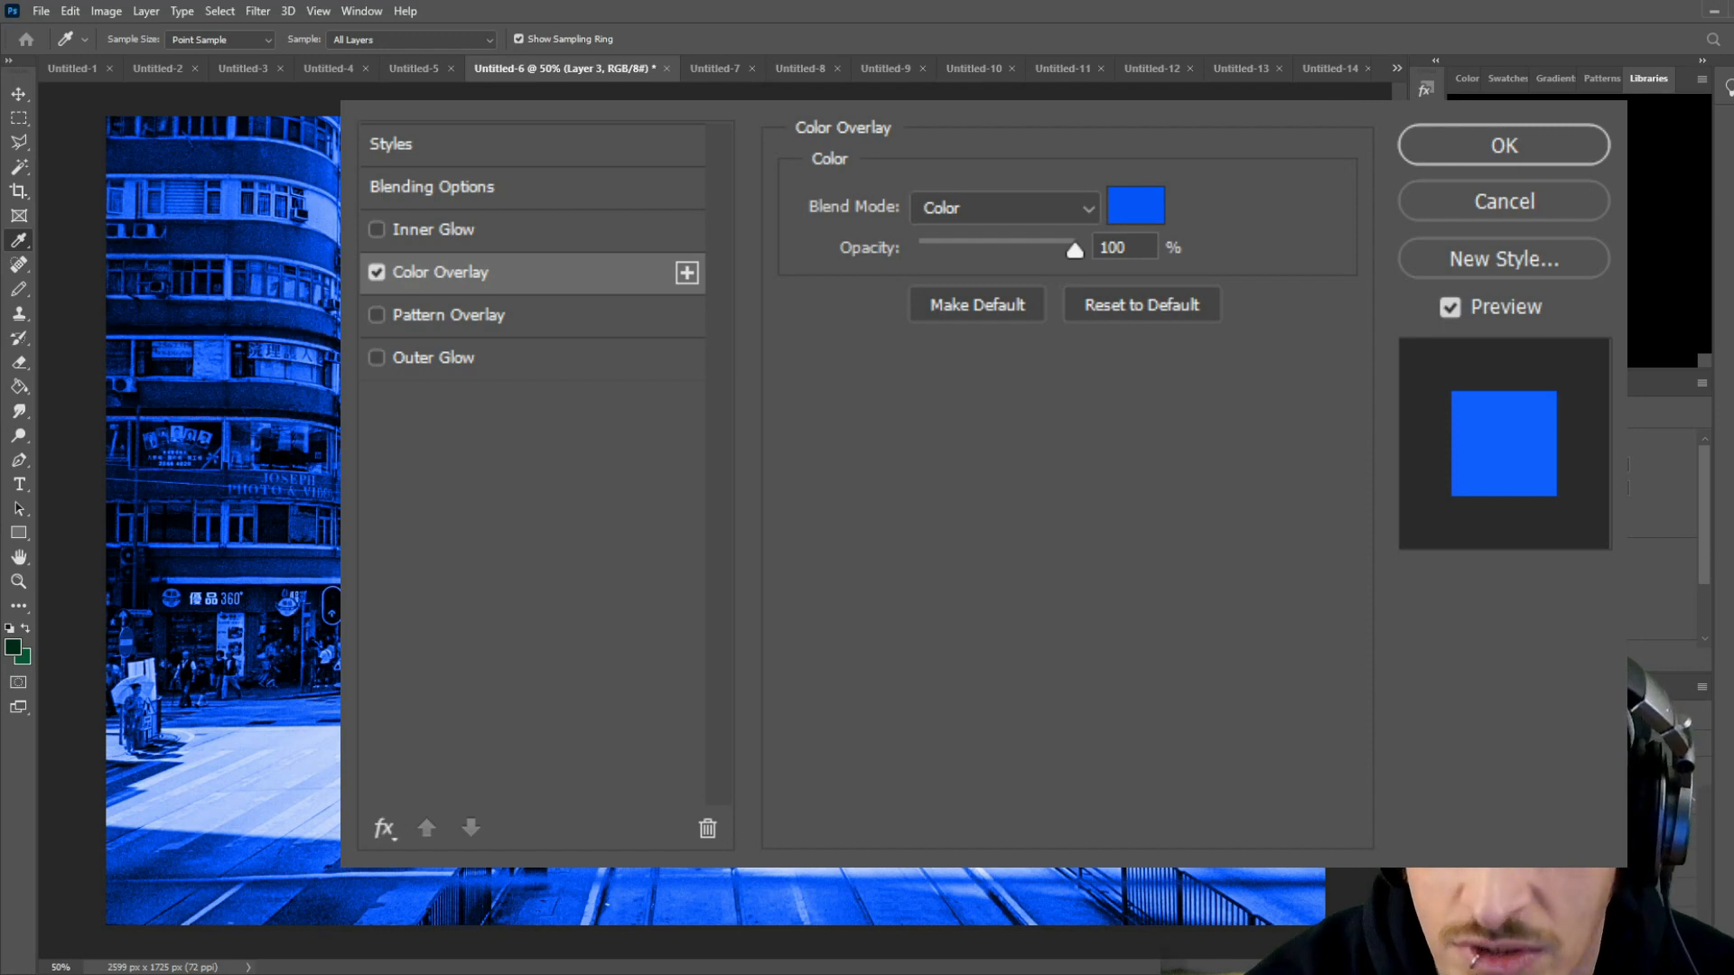
left_click(1486, 146)
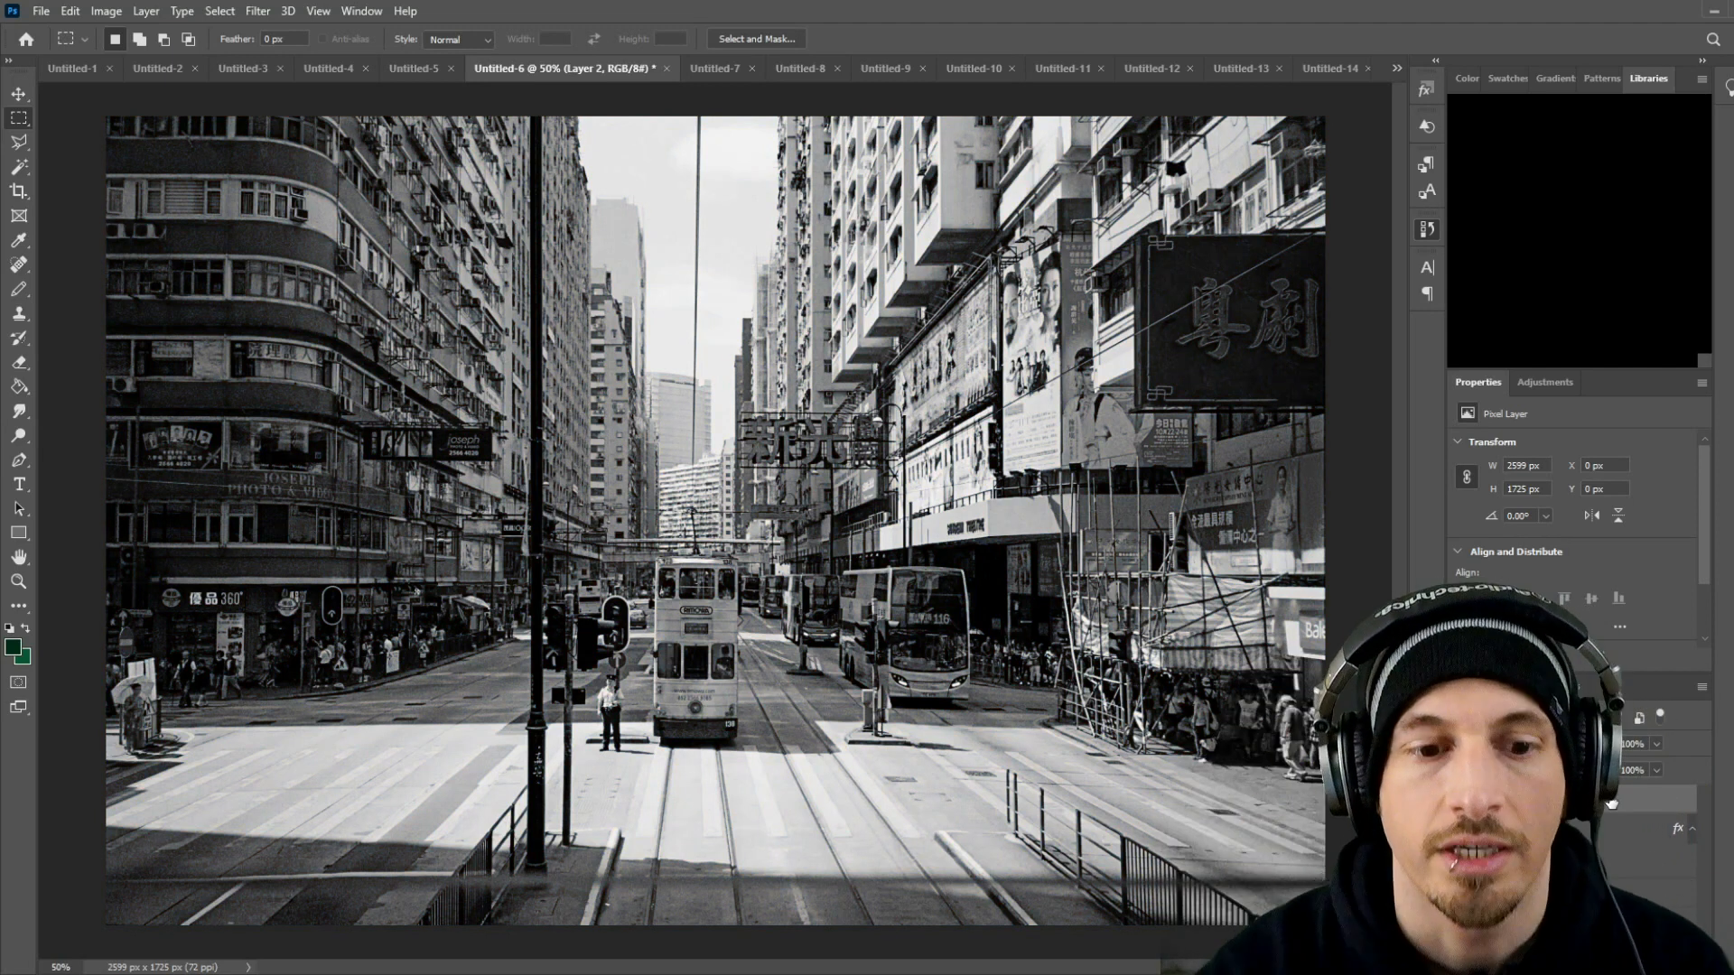
Step: Examine the tram and the surrounding traffic up close at 200%
key("ctrl+plus")
key("ctrl+plus")
key("ctrl+plus")
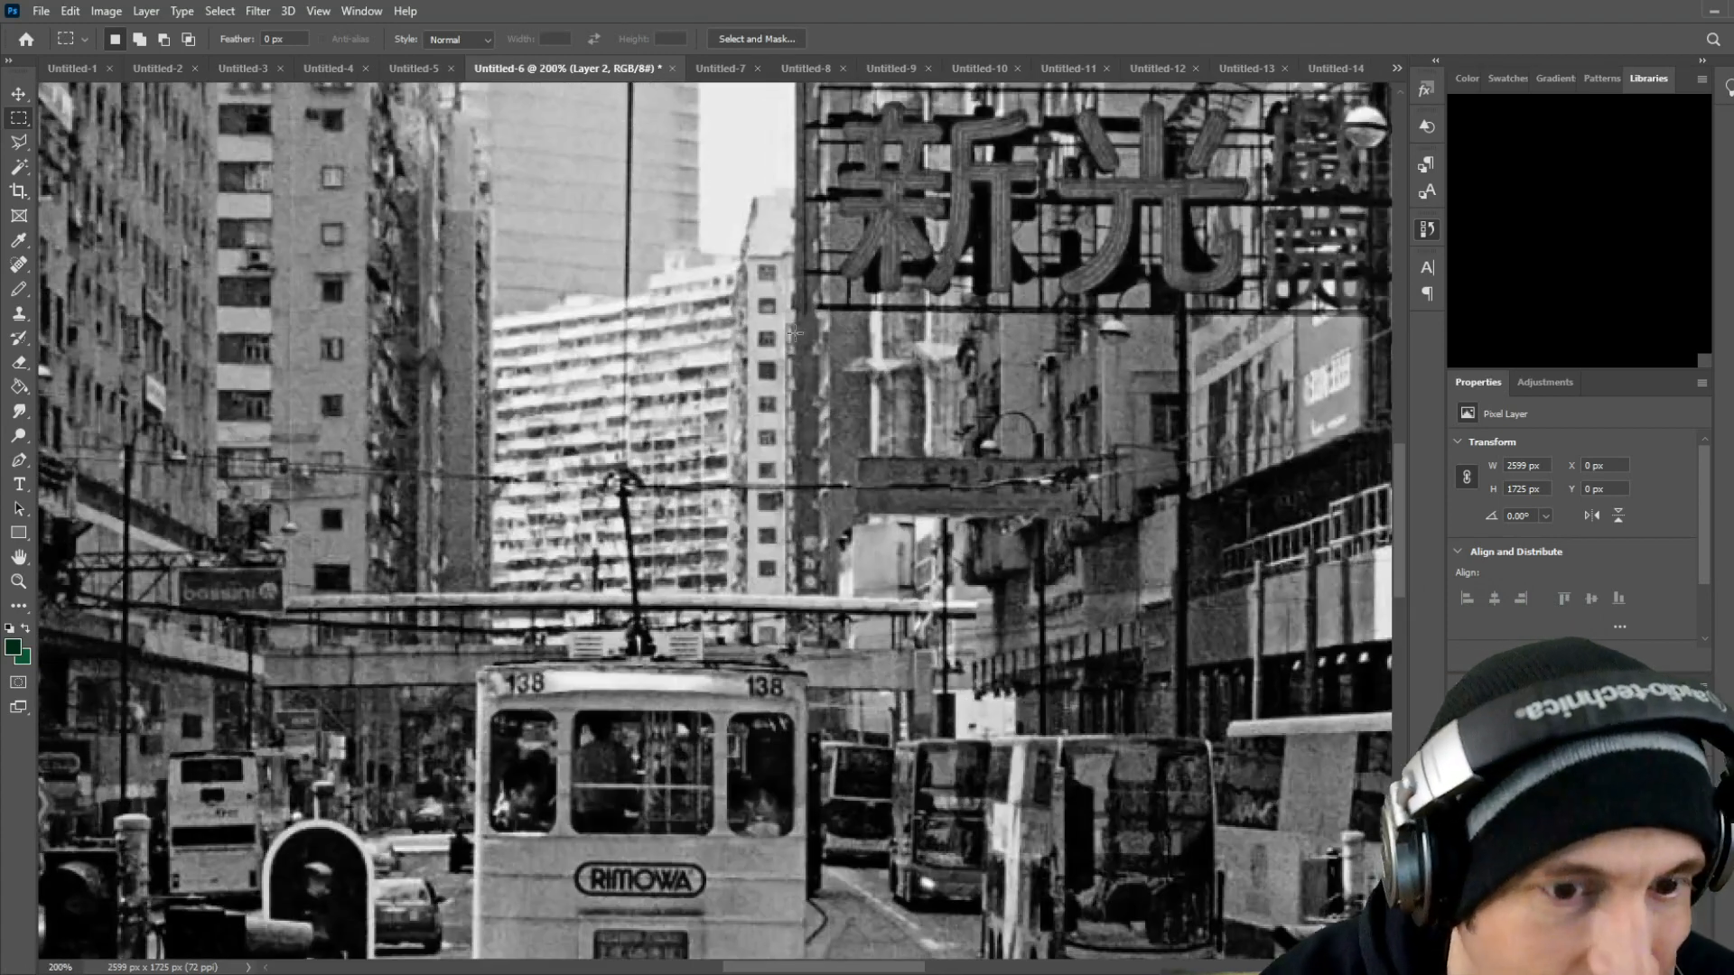
scroll(630, 436, "down", 5)
scroll(631, 436, "down", 1)
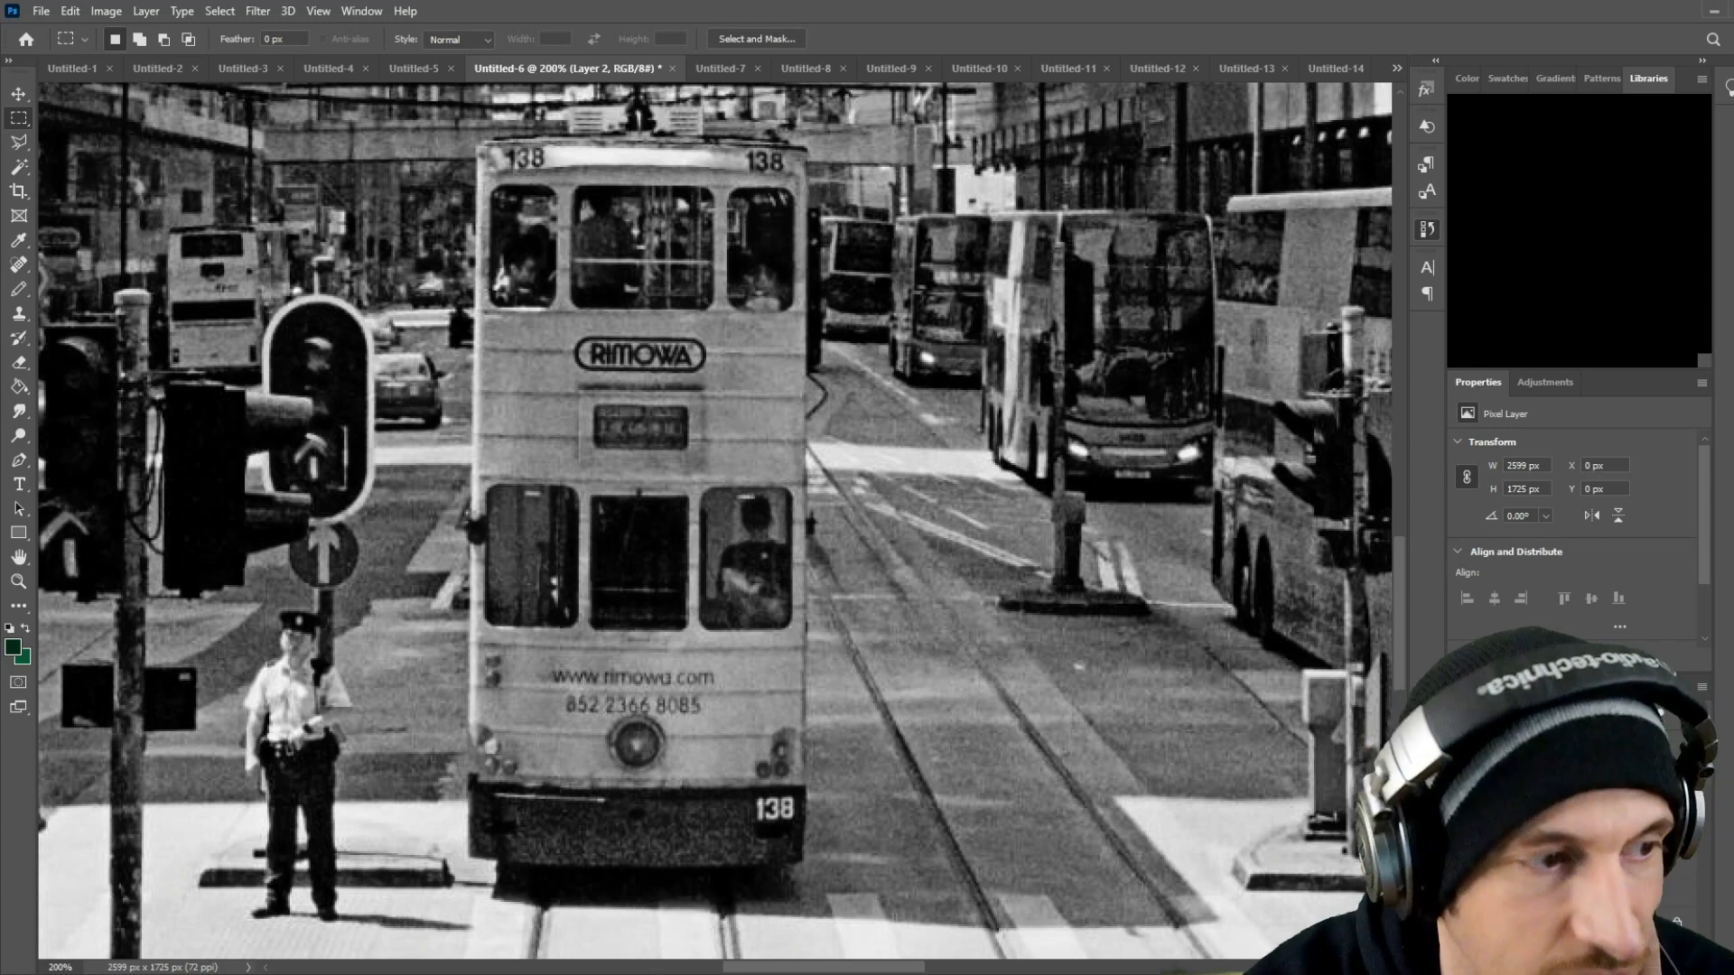
key("ctrl+minus")
key("ctrl+minus")
key("ctrl+minus")
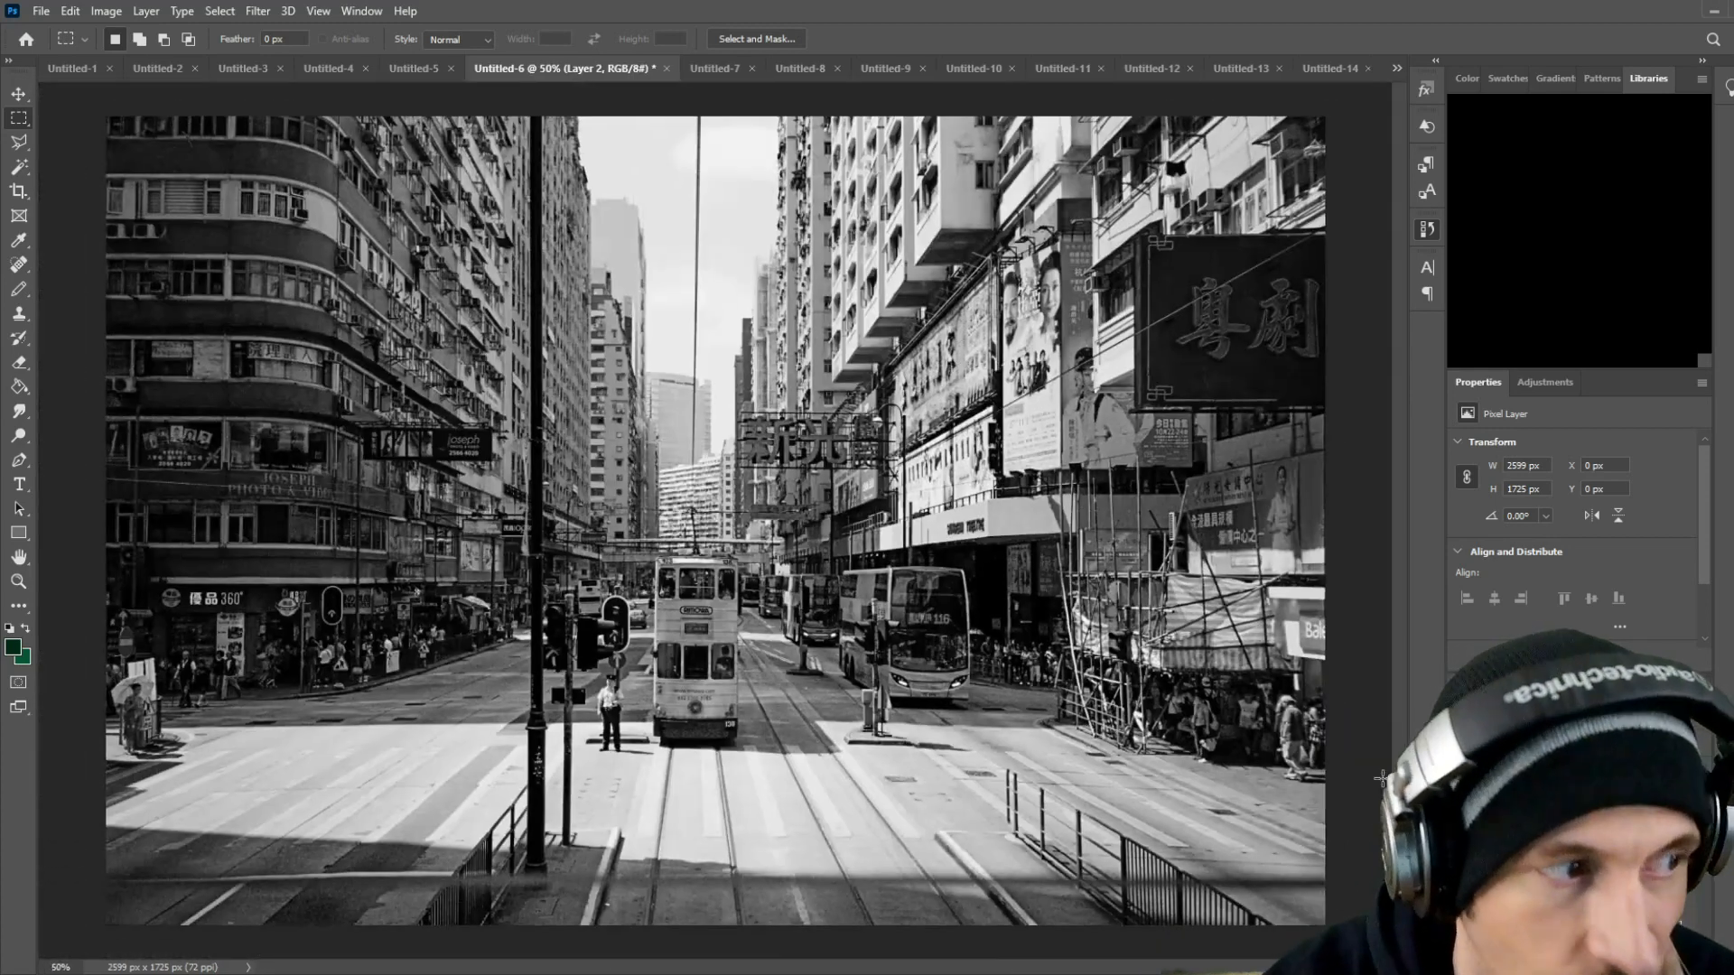
Step: Toggle the visibility of the black-and-white Layer 2 to compare it with the blue layer beneath
key("ctrl+comma")
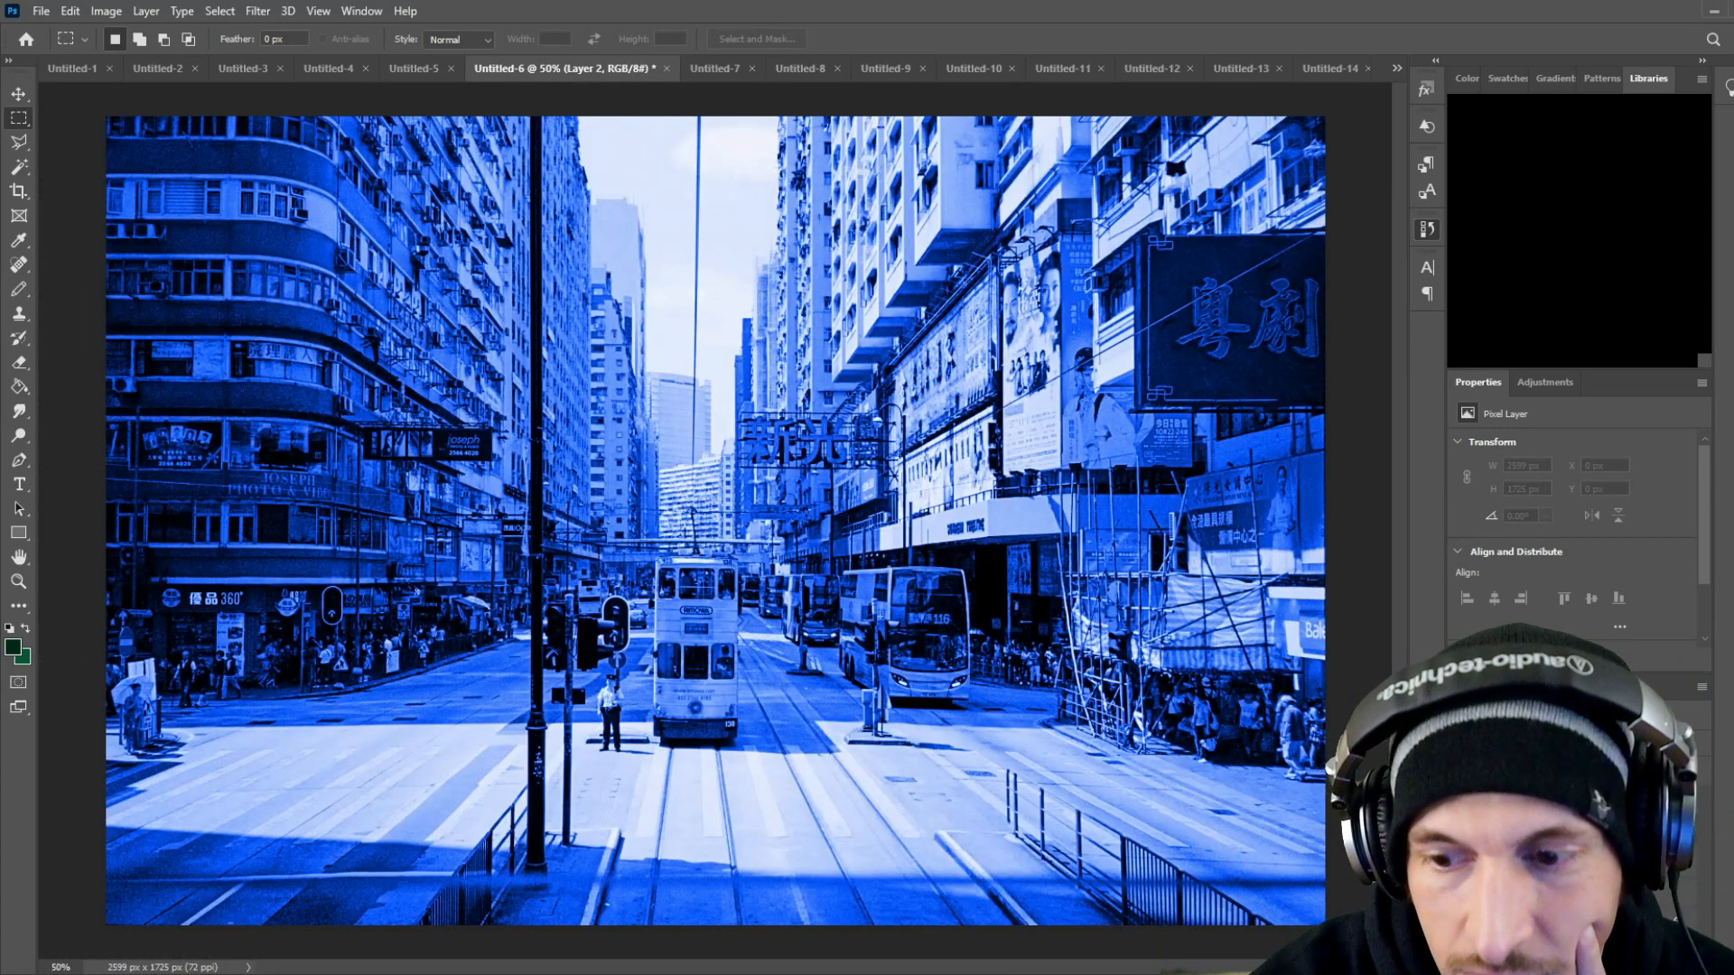
key("ctrl+comma")
key("ctrl+comma")
key("ctrl+comma")
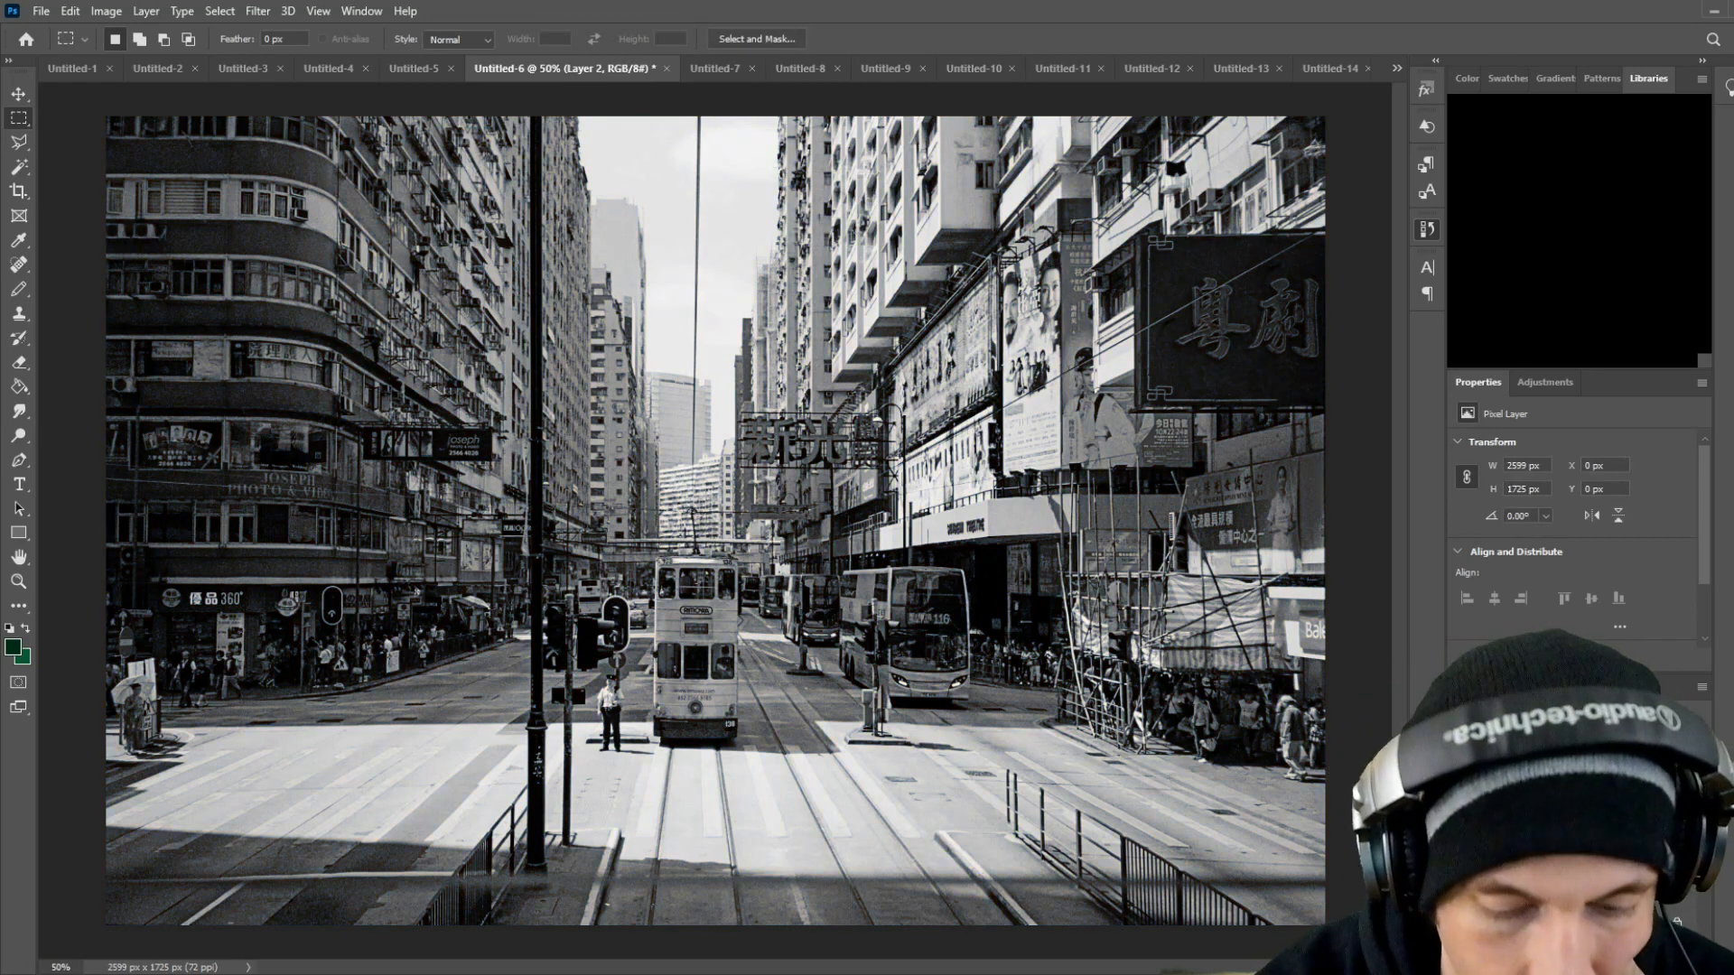
Step: Erase a rough patch of Layer 2 over the tram's upper windows and RIMOWA sign to expose the blue layer
key("ctrl+plus")
key("ctrl+plus")
key("ctrl+plus")
key("ctrl+plus")
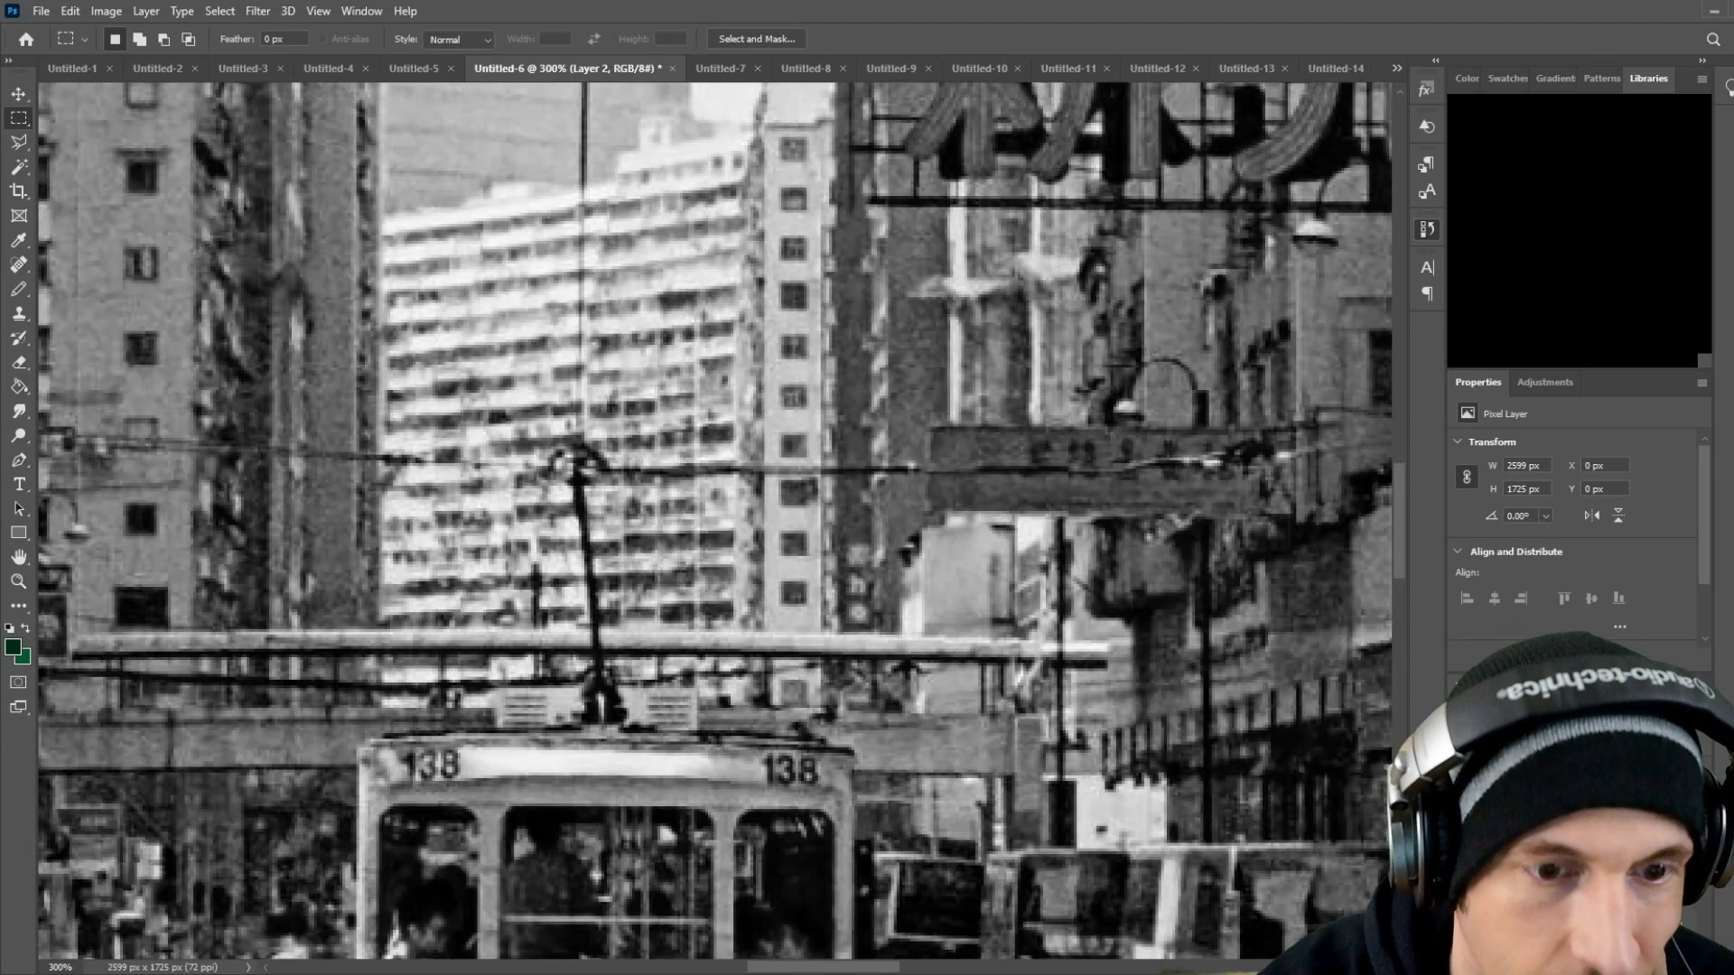
scroll(817, 522, "down", 10)
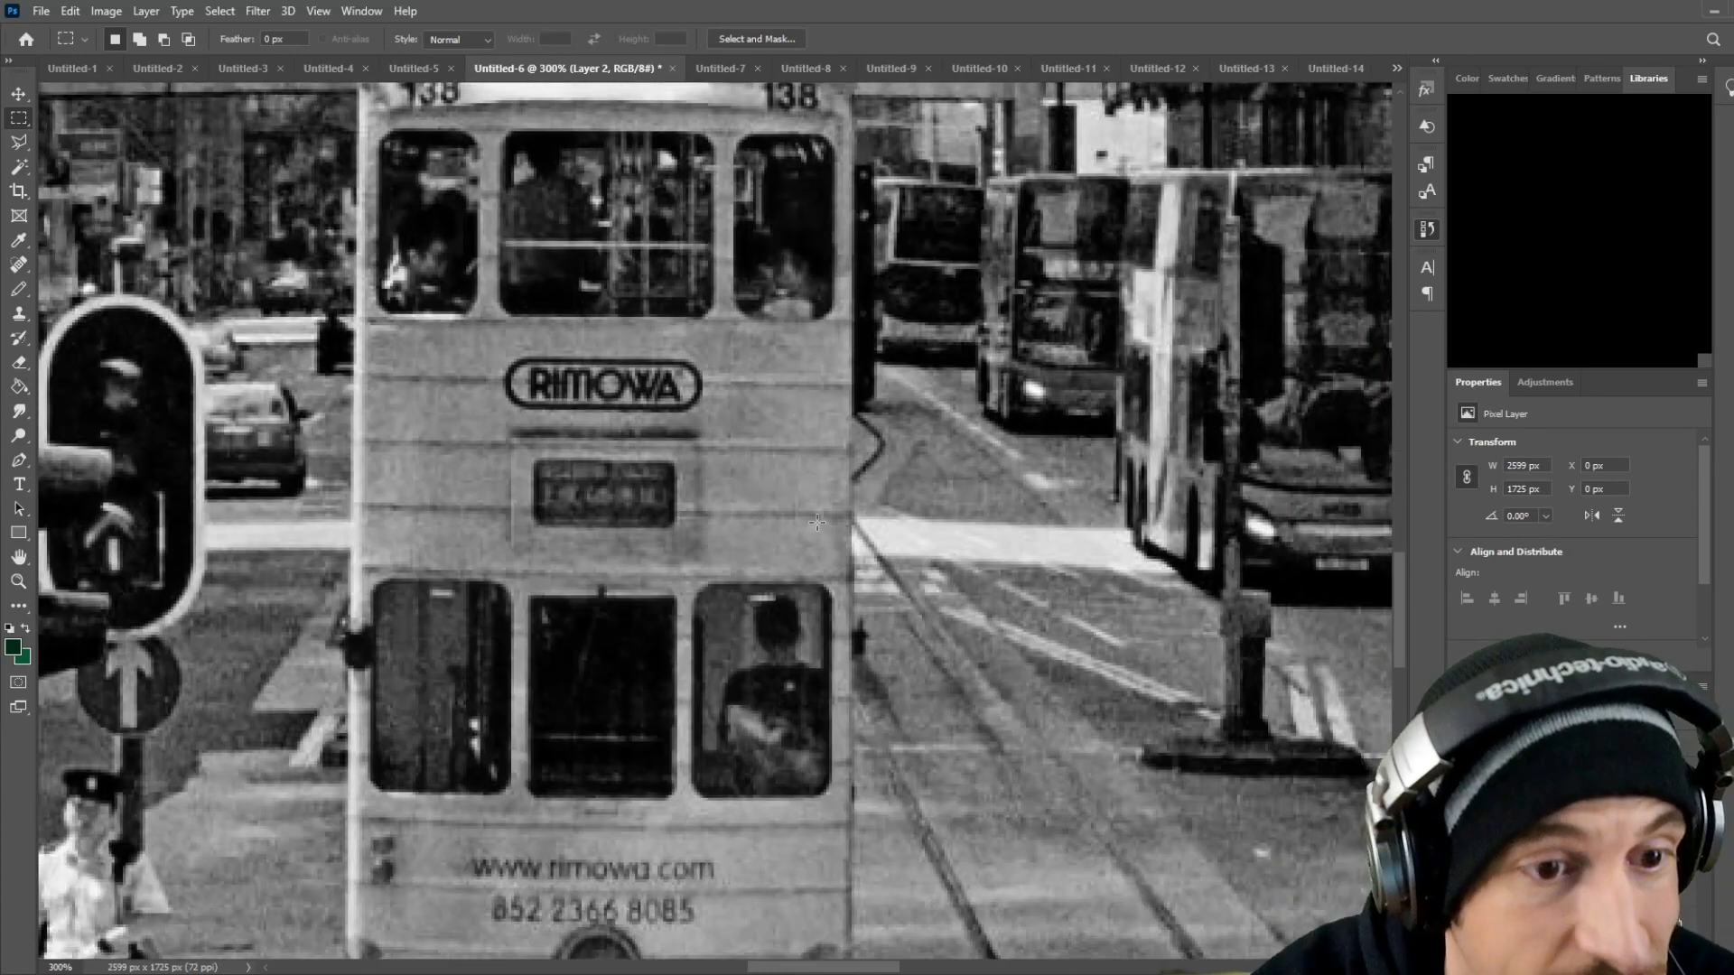
scroll(817, 522, "up", 2)
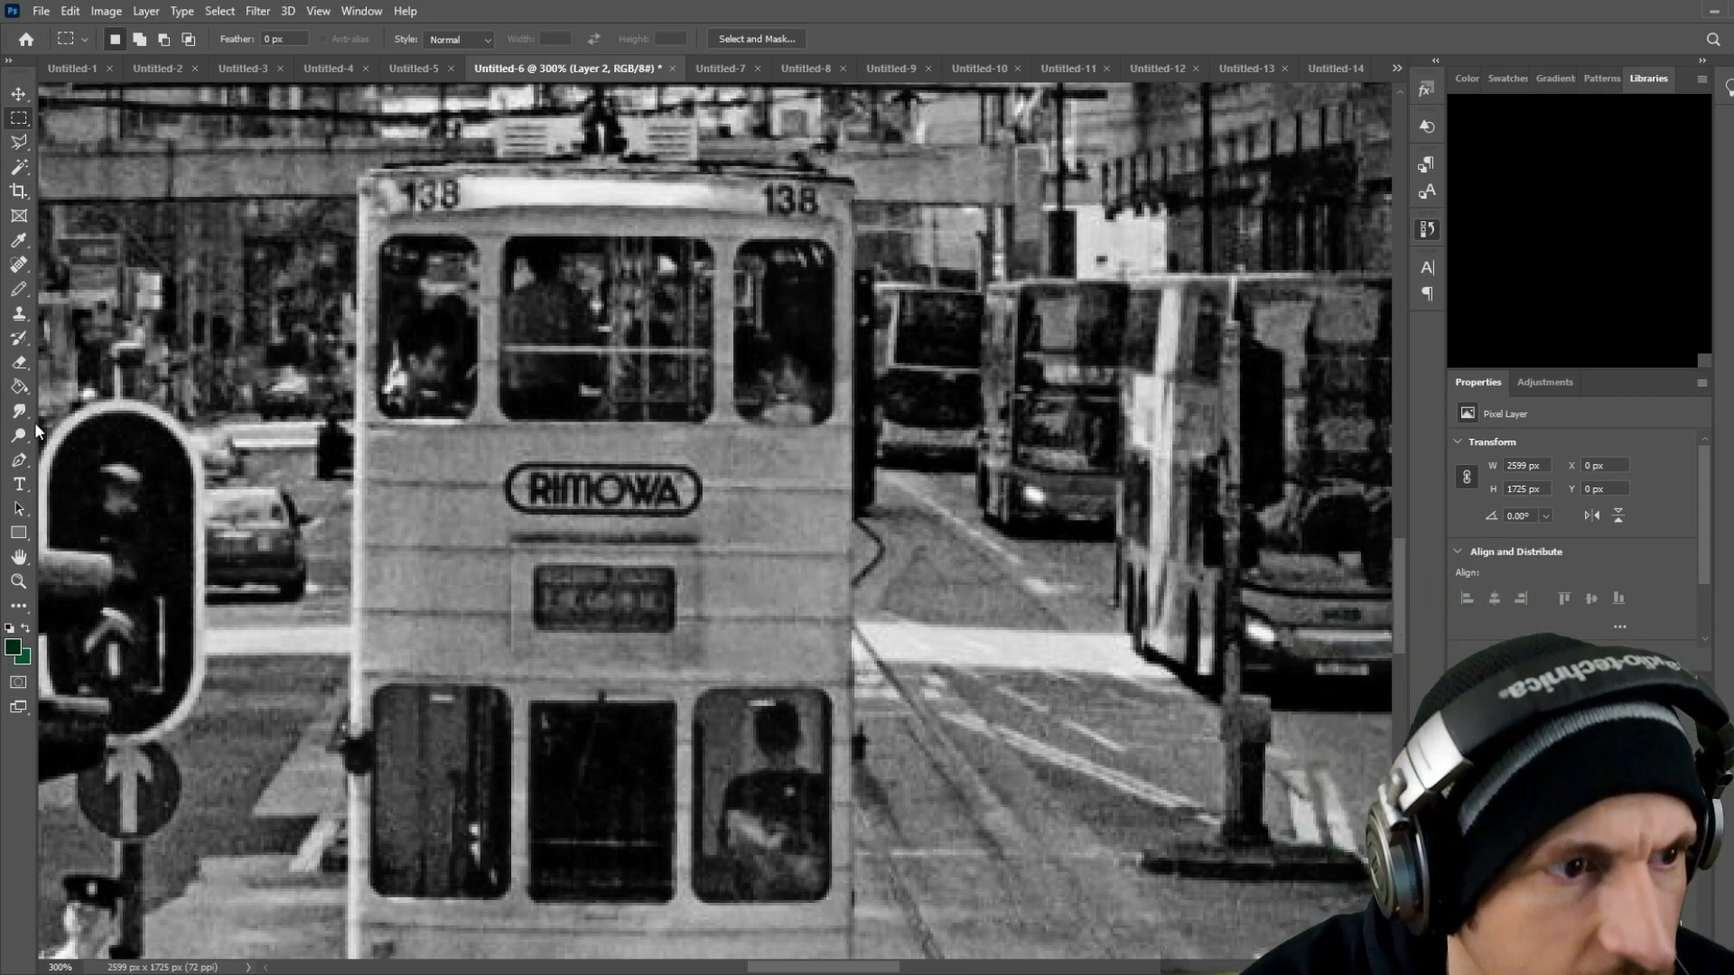
left_click(20, 364)
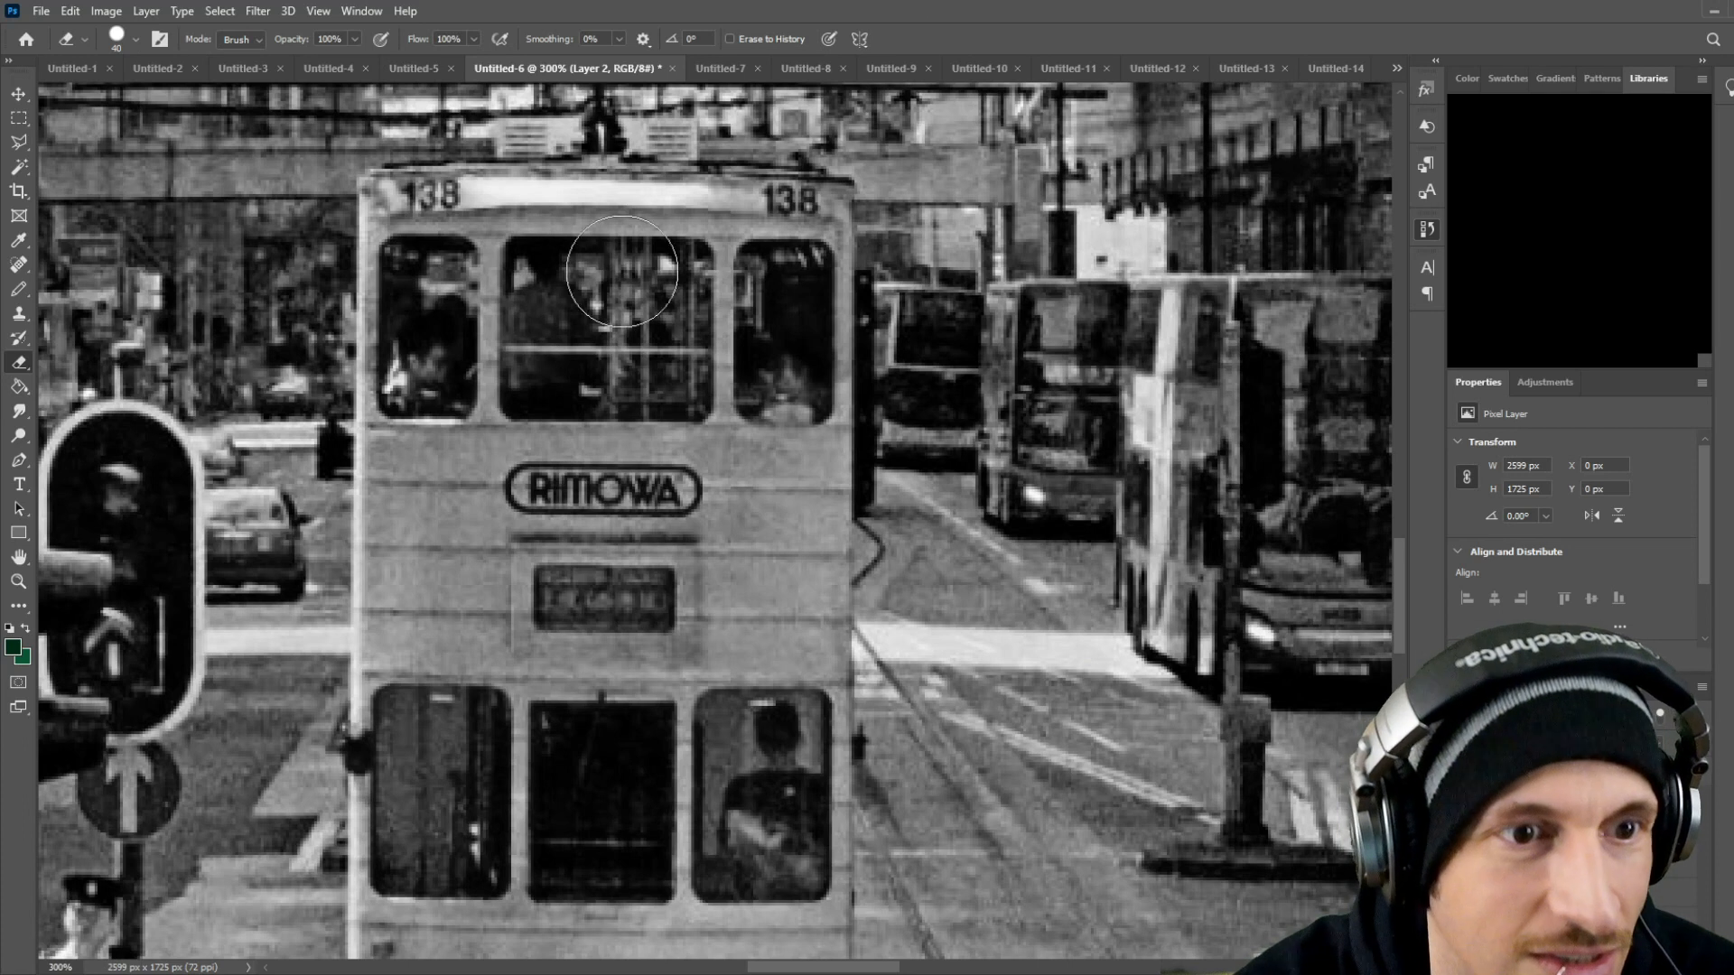
mouse_move(576, 431)
left_mouse_down()
mouse_move(606, 483)
mouse_move(540, 431)
mouse_move(492, 596)
mouse_move(452, 275)
mouse_move(556, 248)
mouse_move(723, 254)
left_mouse_up()
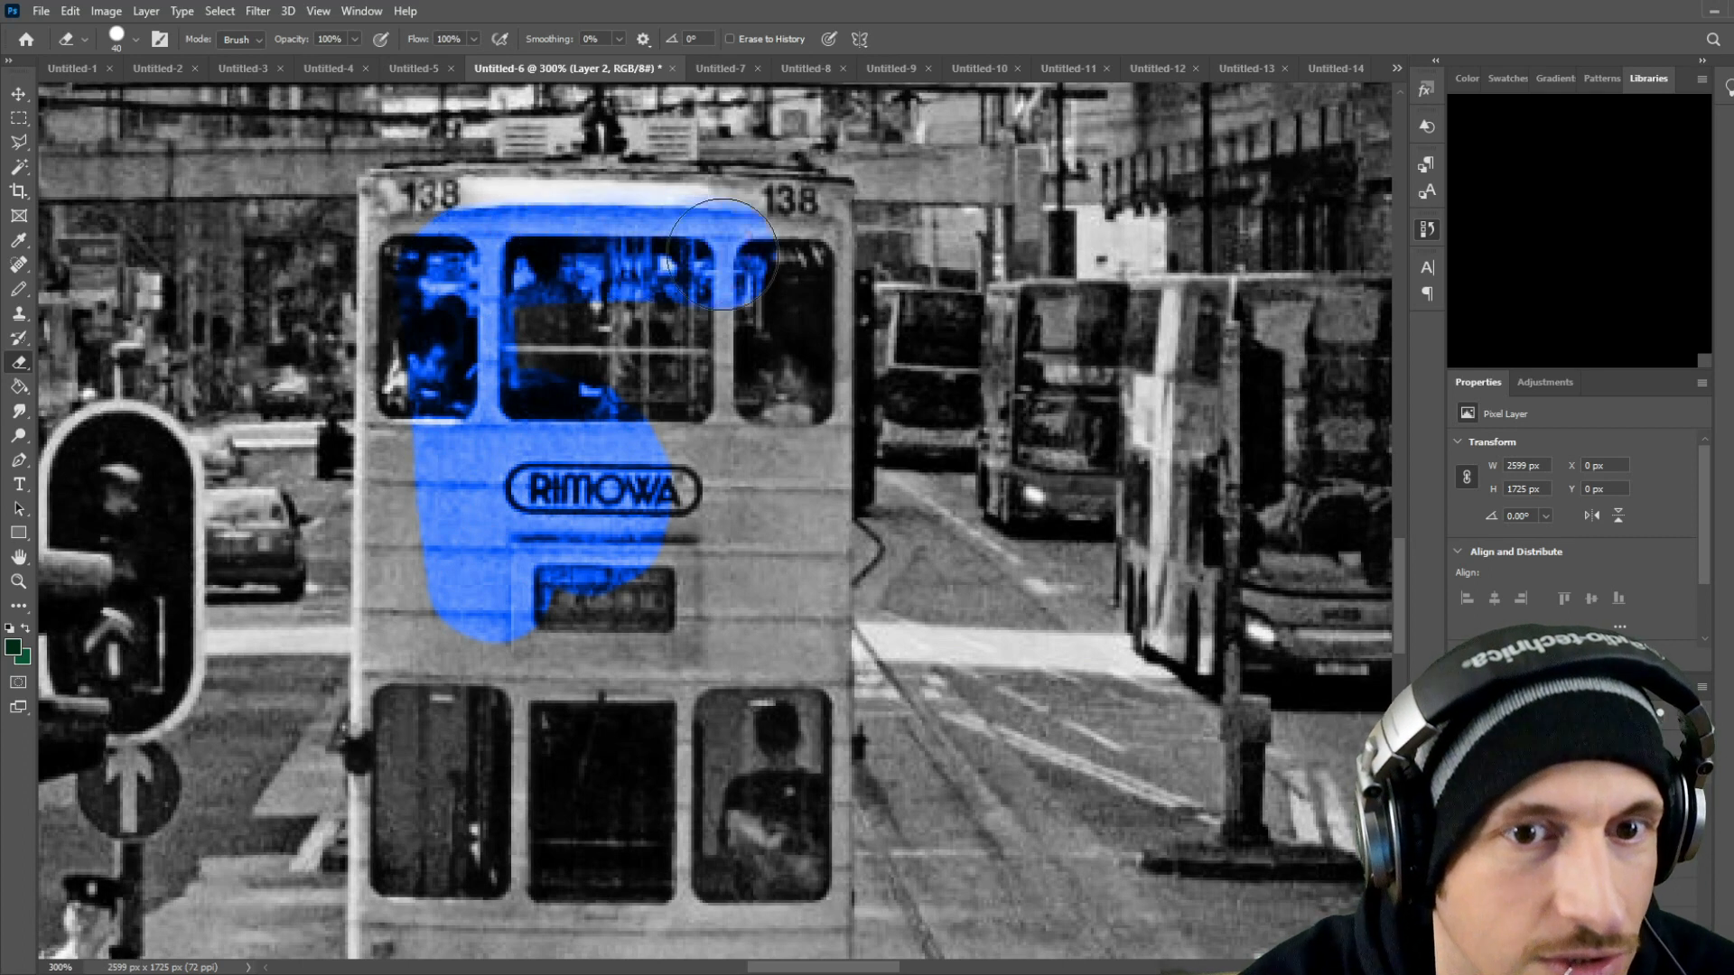
Step: Outline the whole tram with the Polygonal Lasso and delete that area from Layer 2 to expose the blue layer, leaving nothing selected
left_click(30, 136)
left_click(365, 171)
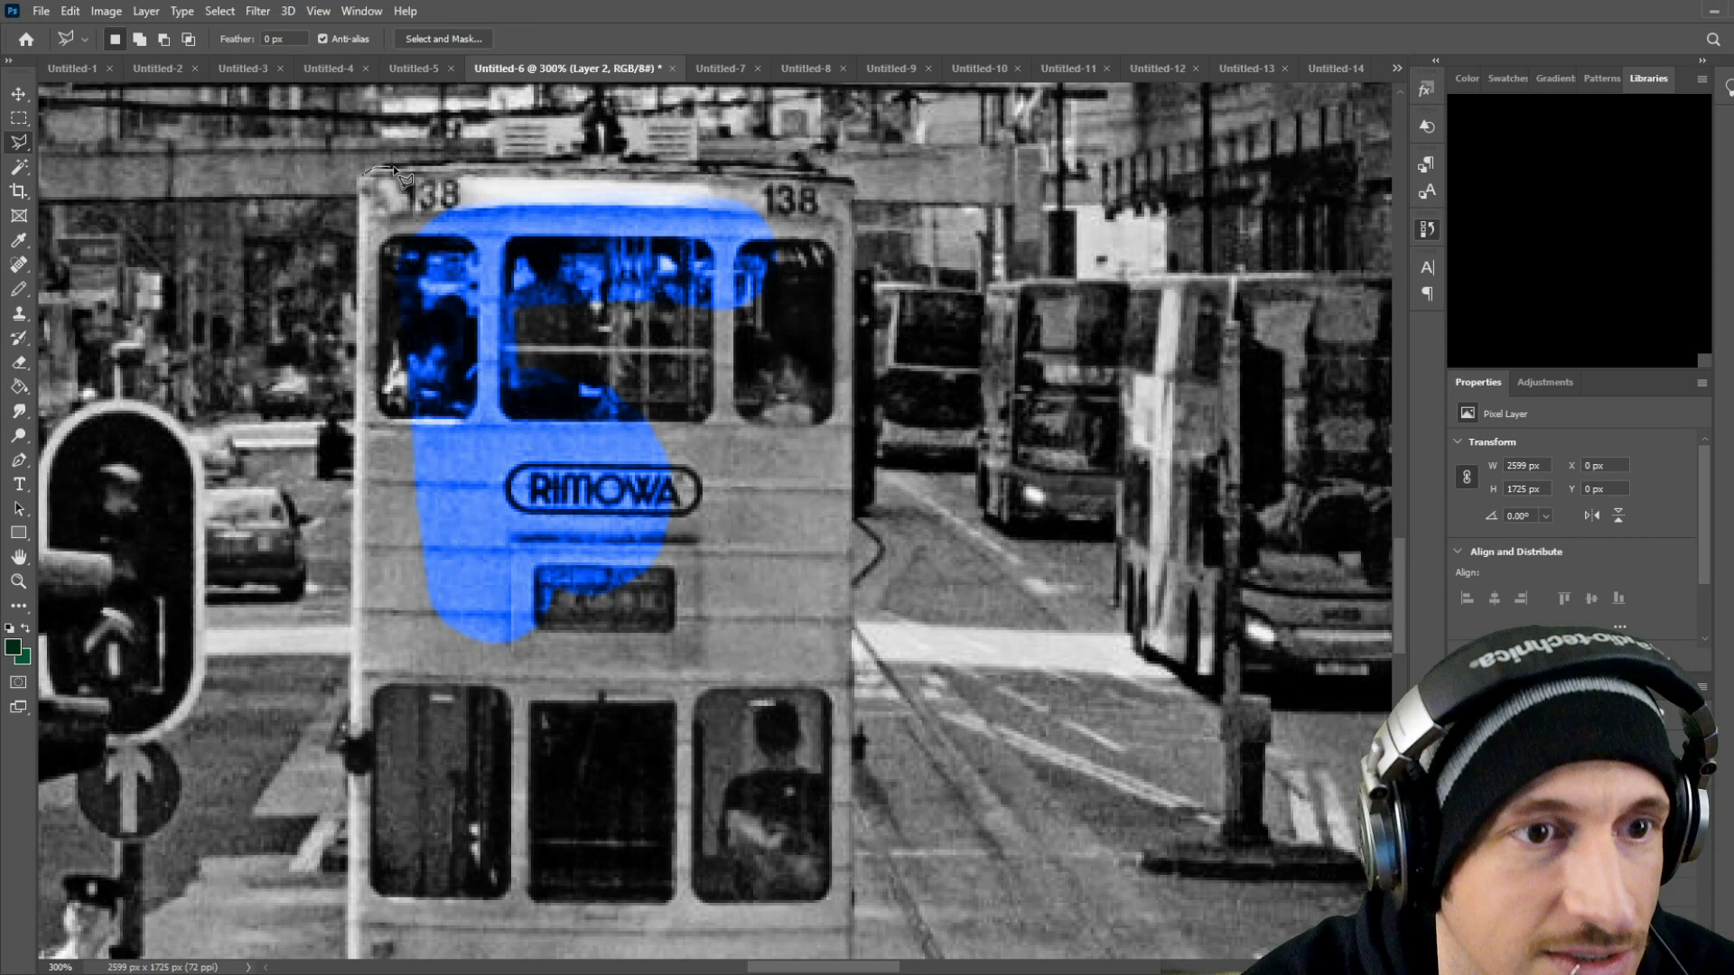
left_click(572, 160)
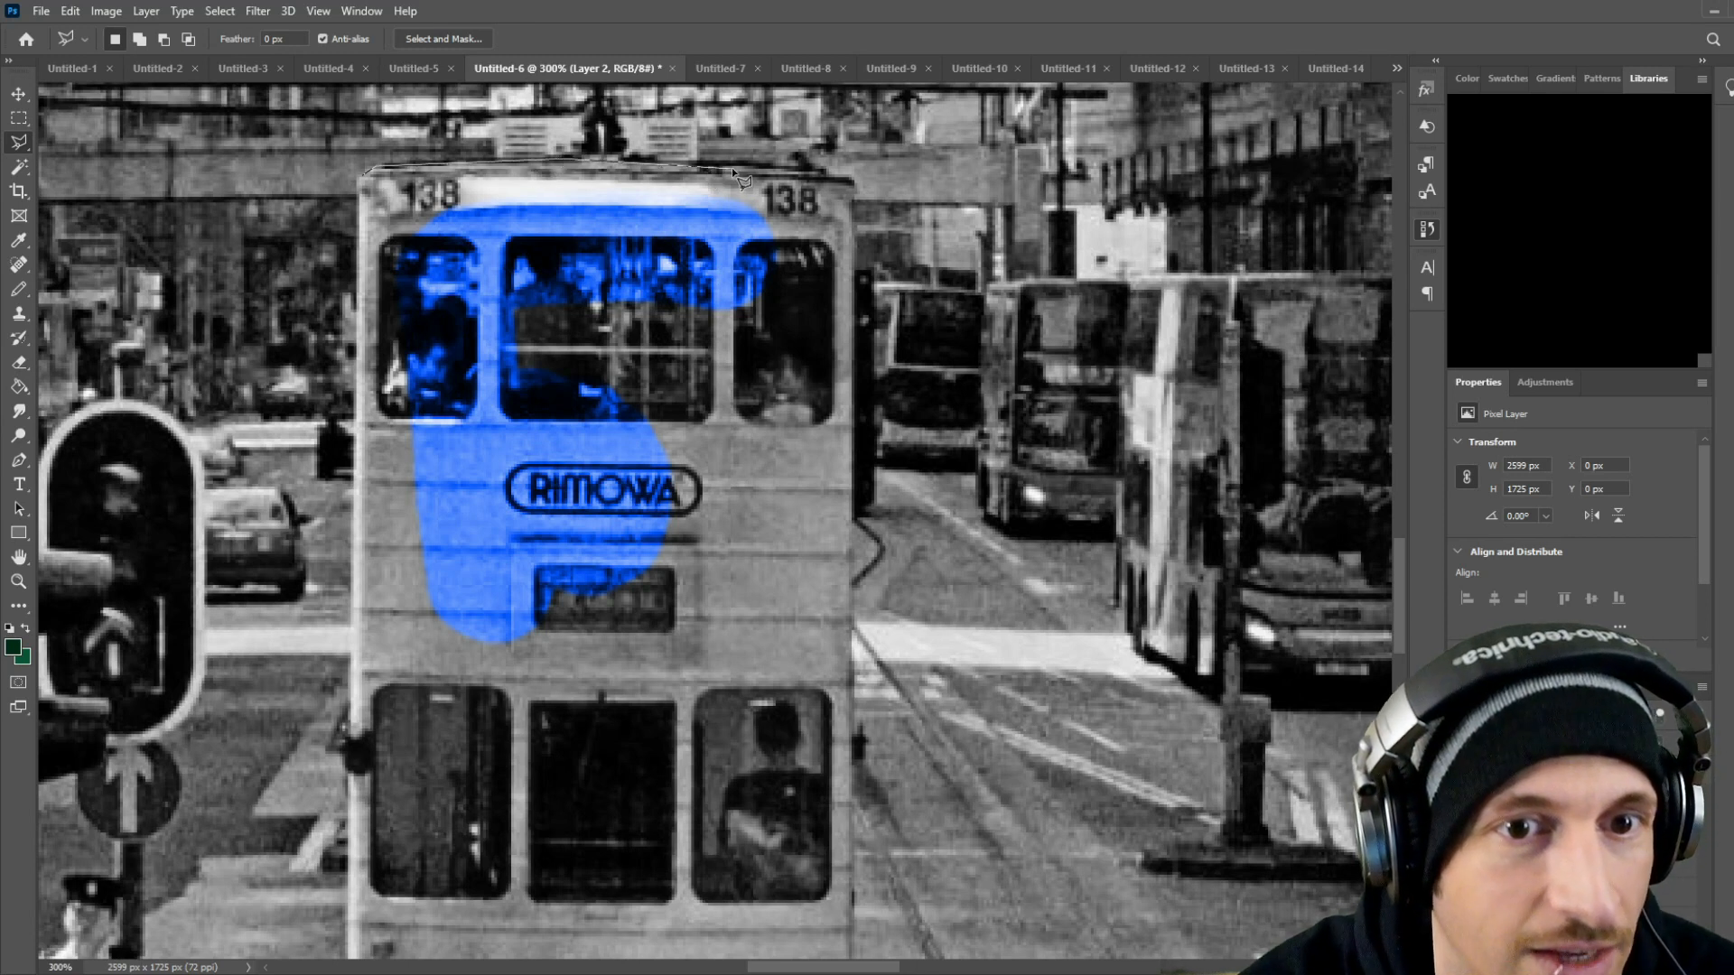
left_click(850, 177)
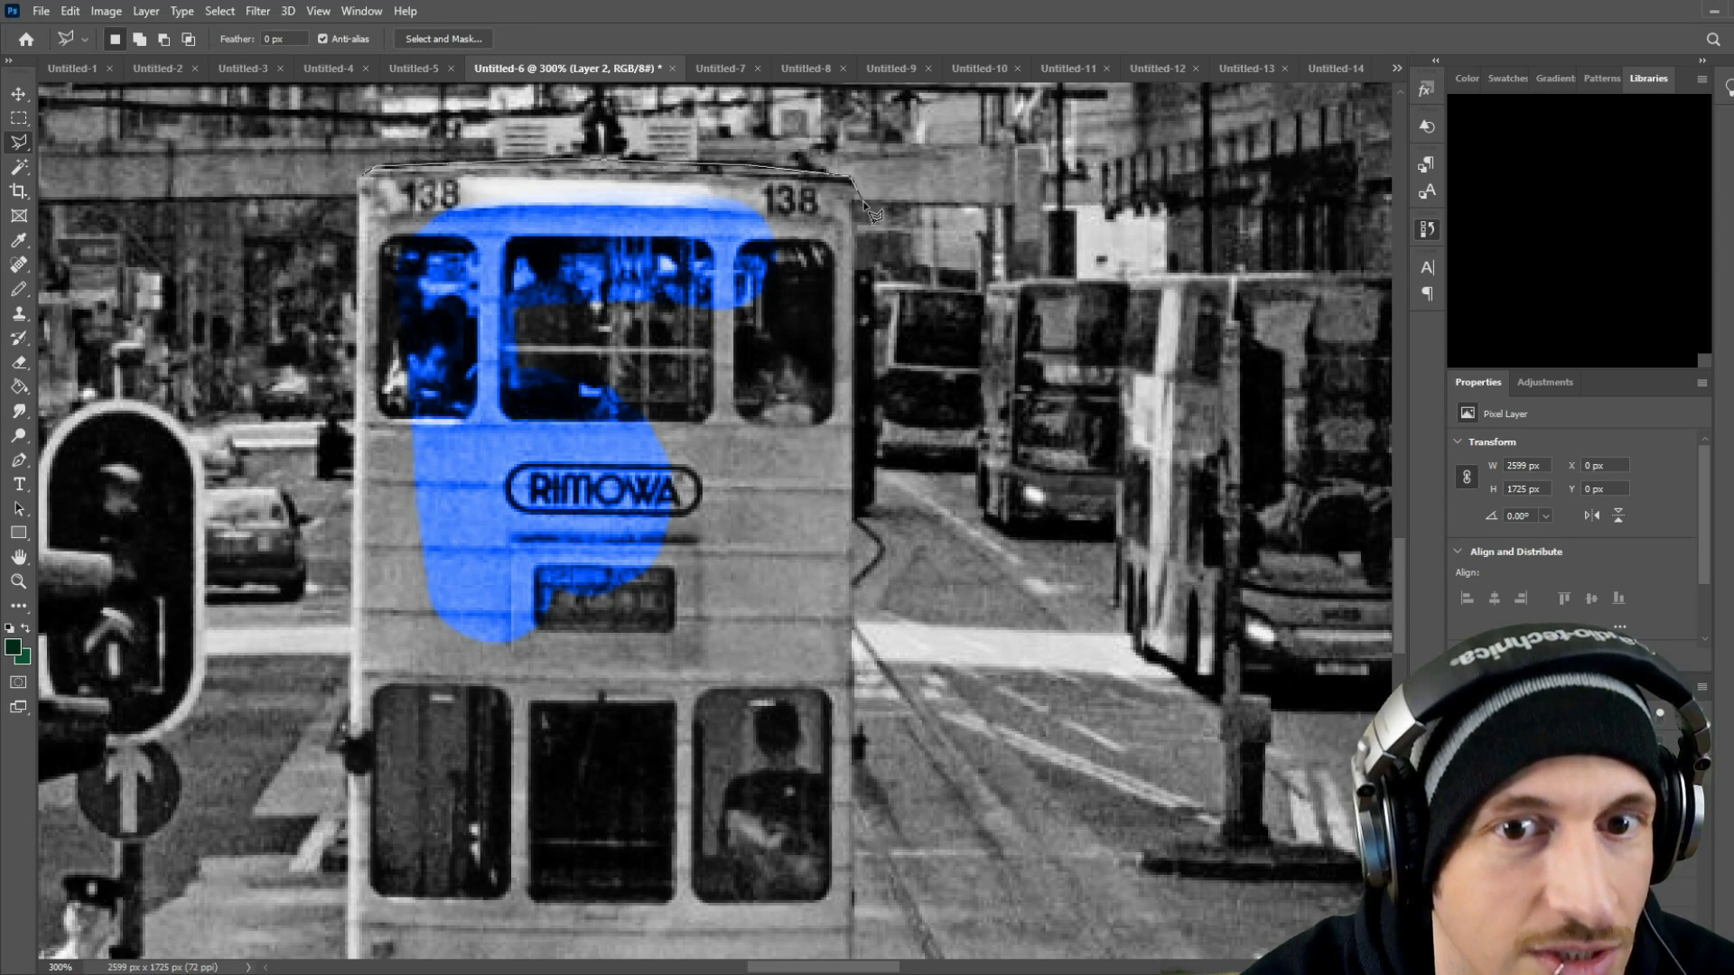
left_click(856, 213)
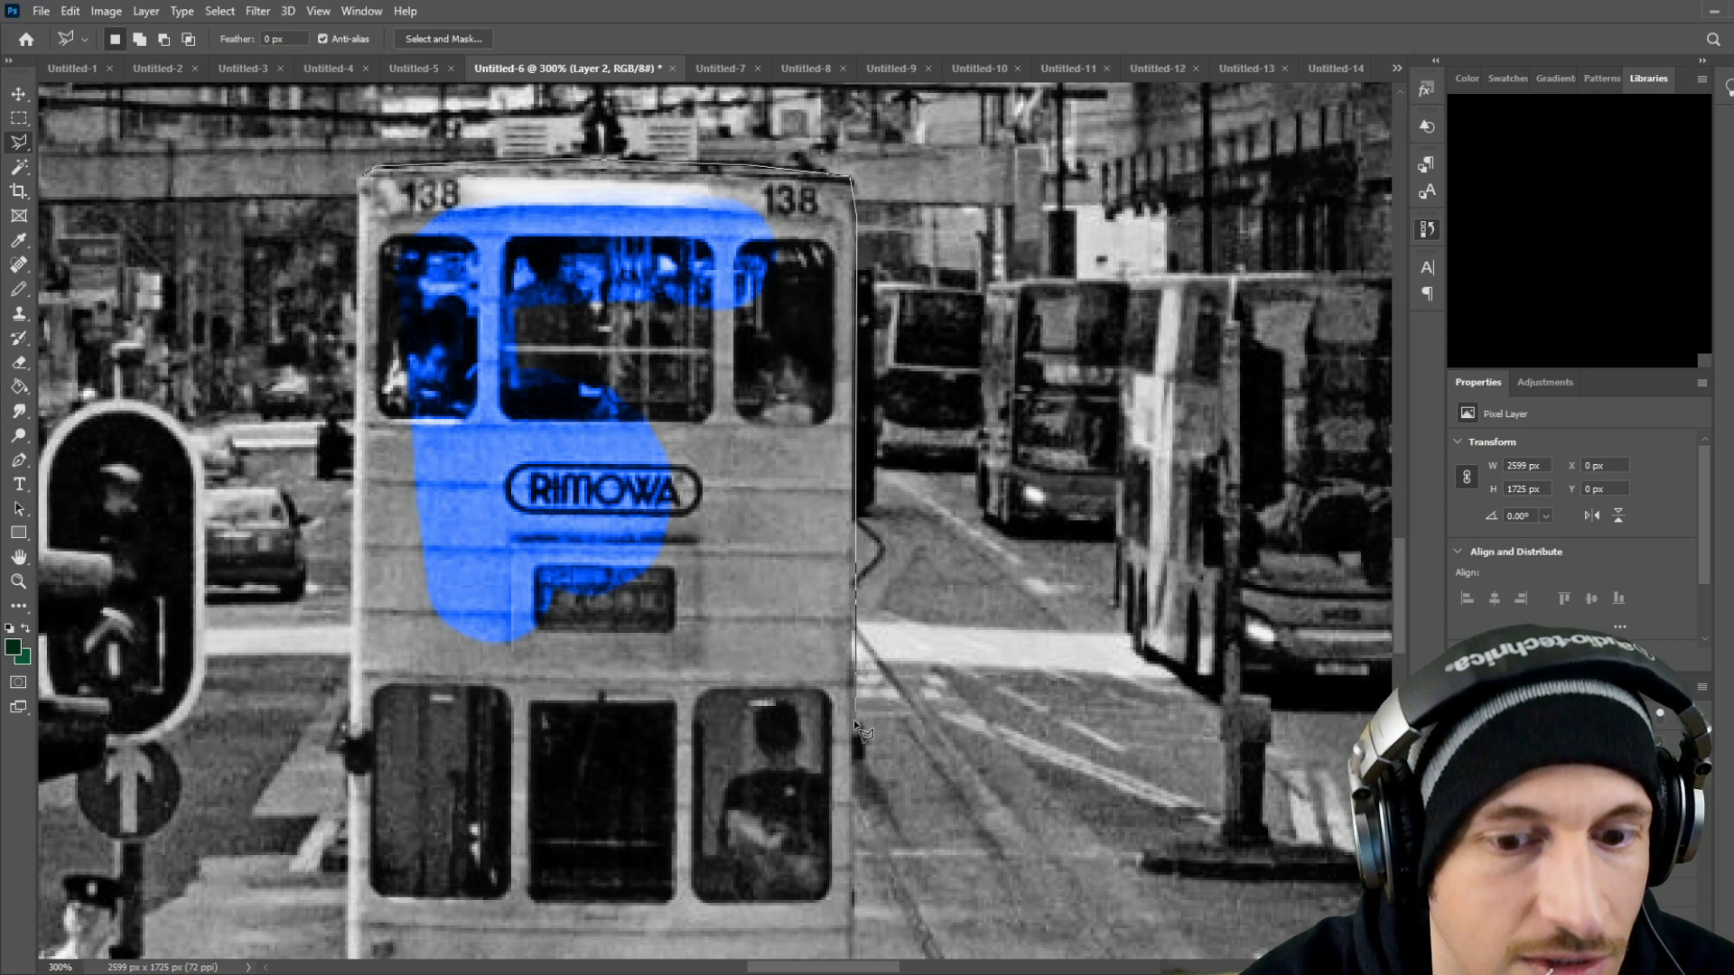
scroll(853, 724, "down", 5)
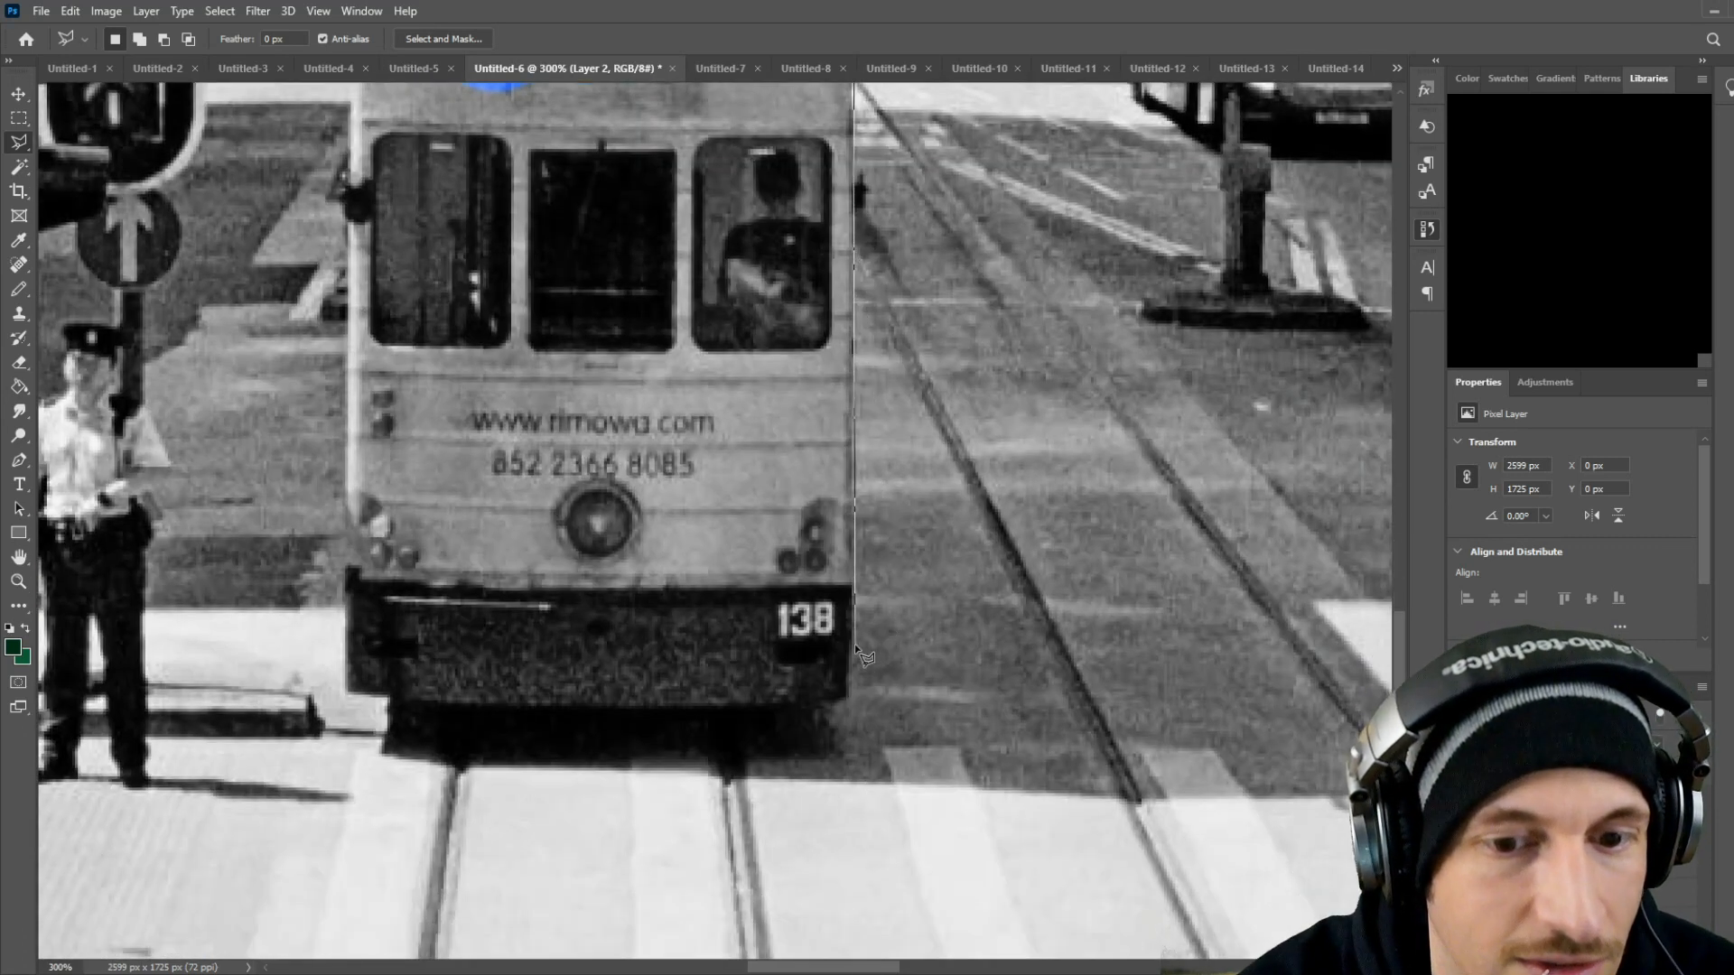
left_click(854, 648)
left_click(845, 701)
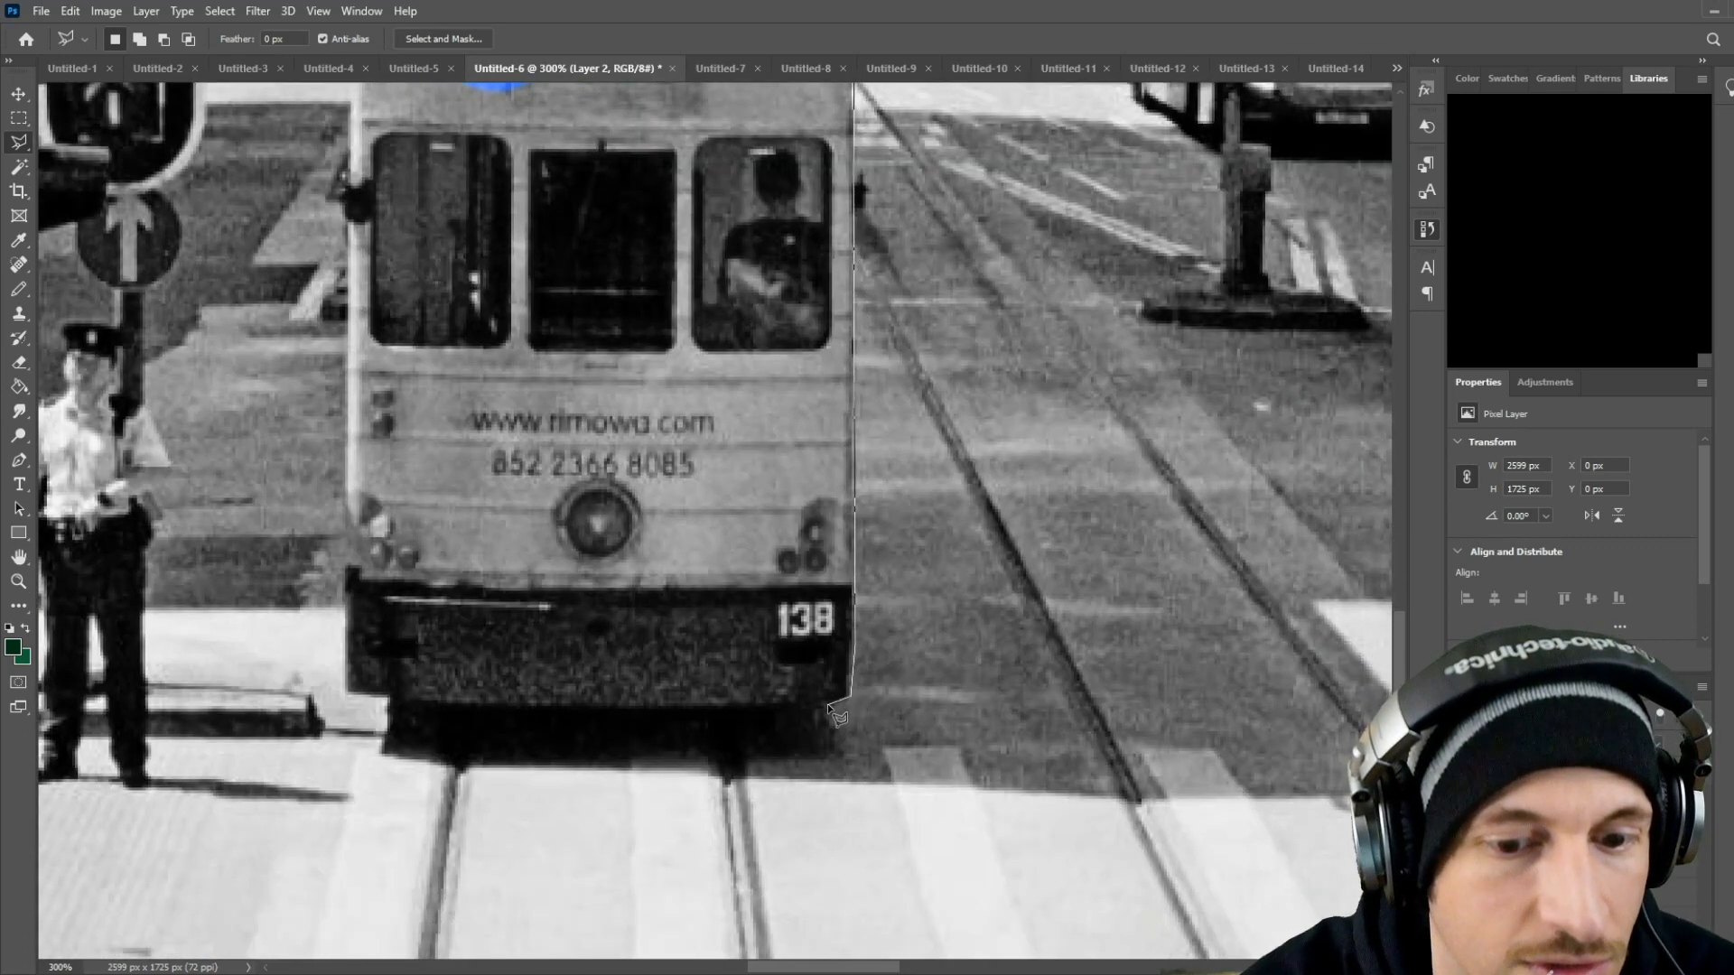
left_click(552, 711)
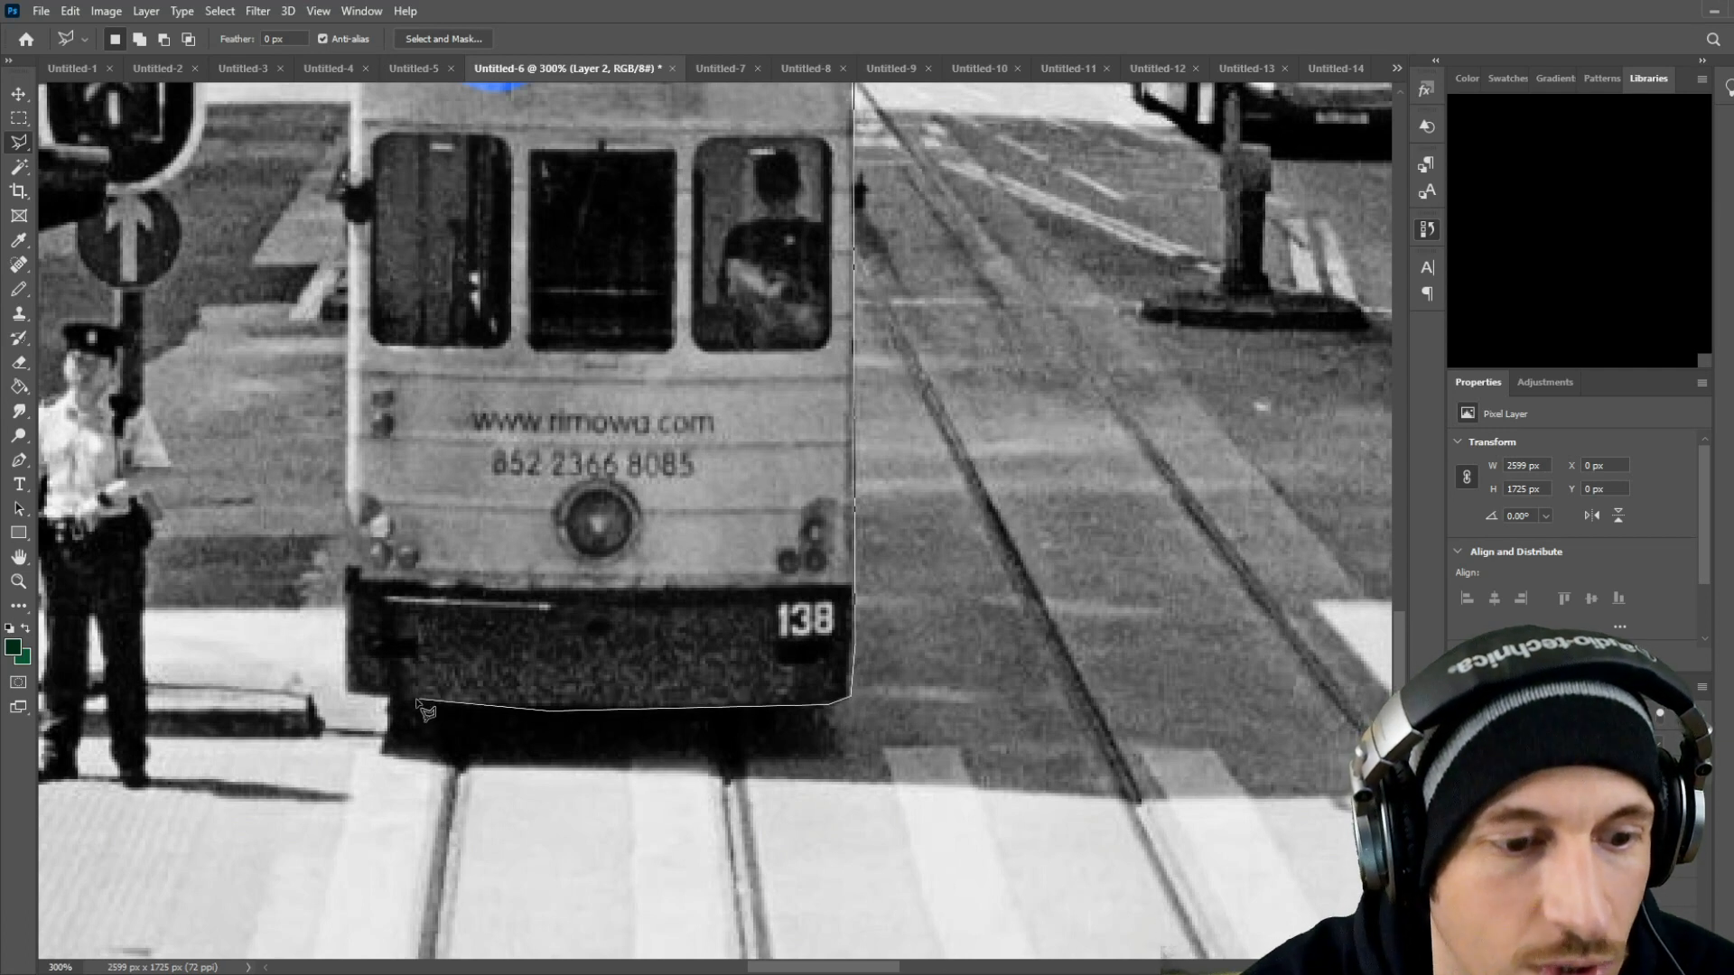
left_click(343, 697)
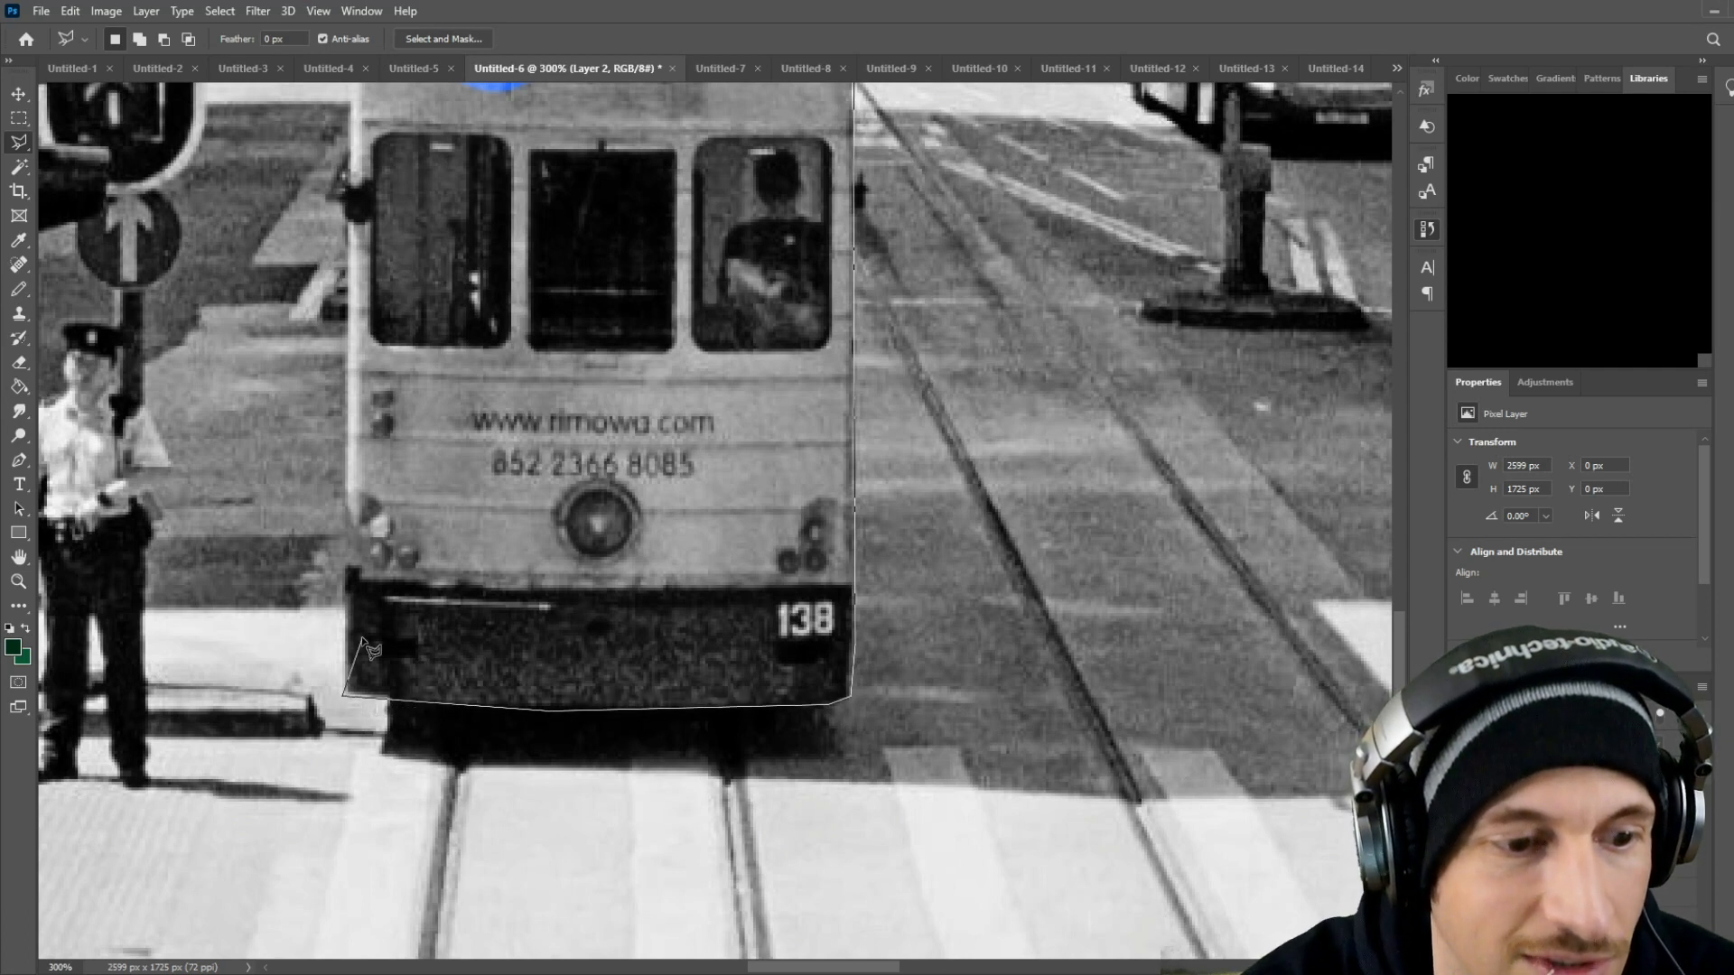
left_click(348, 207)
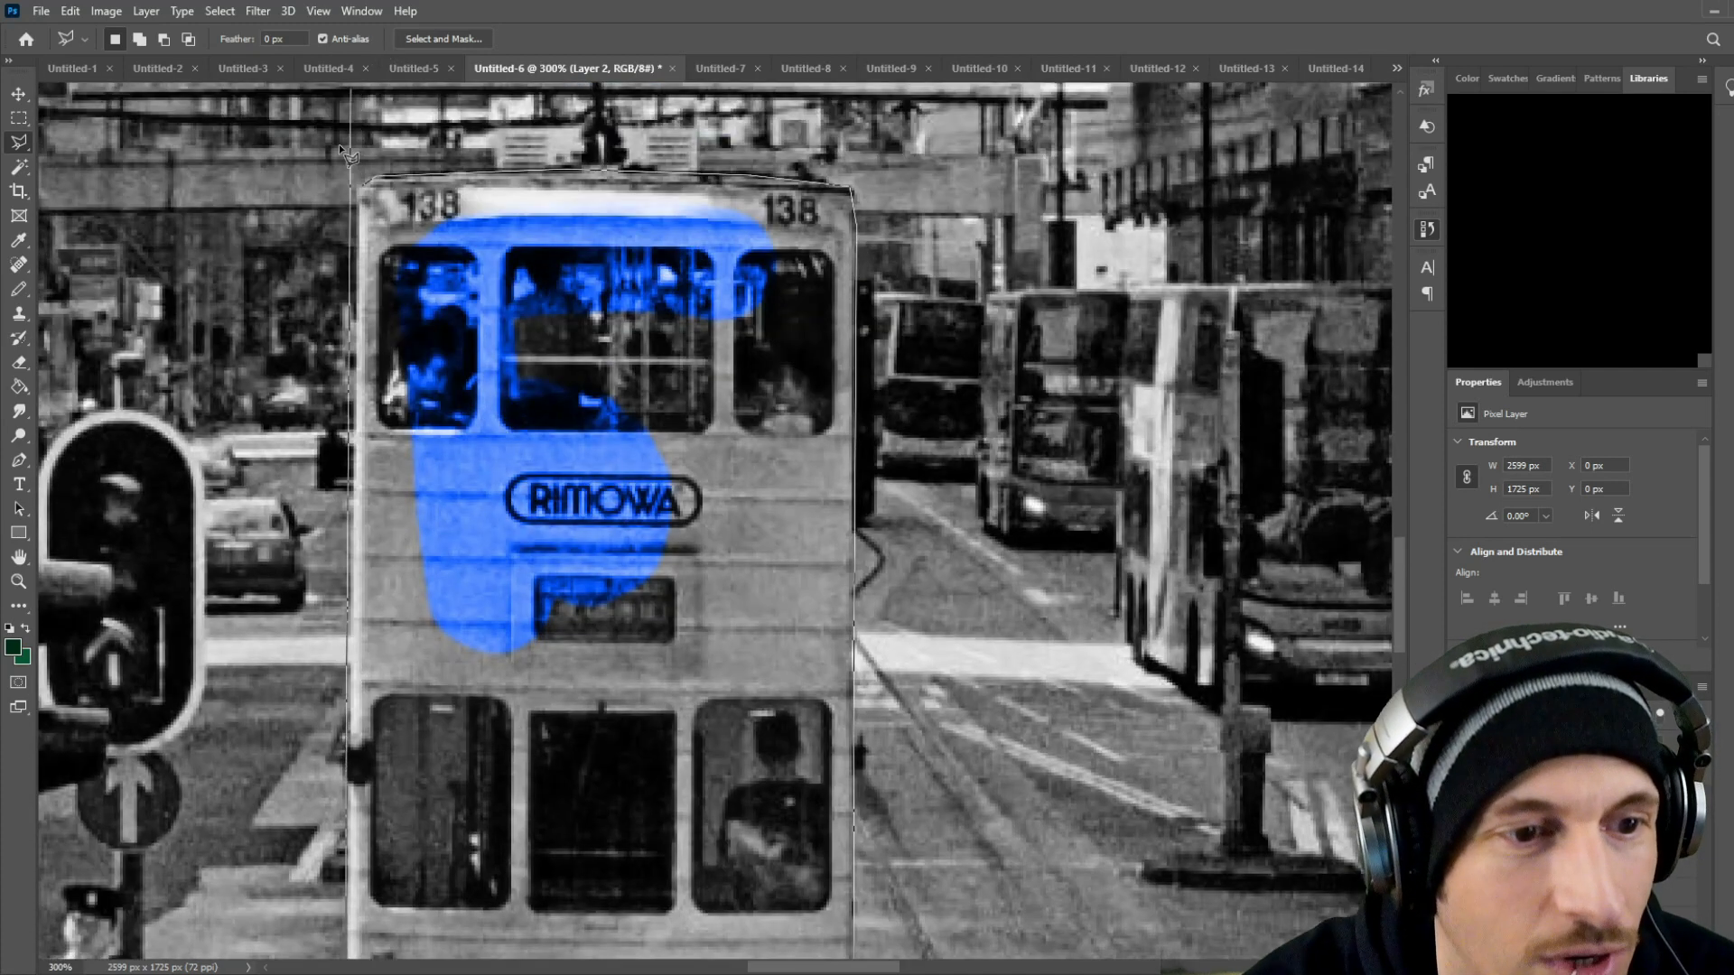
left_click(361, 185)
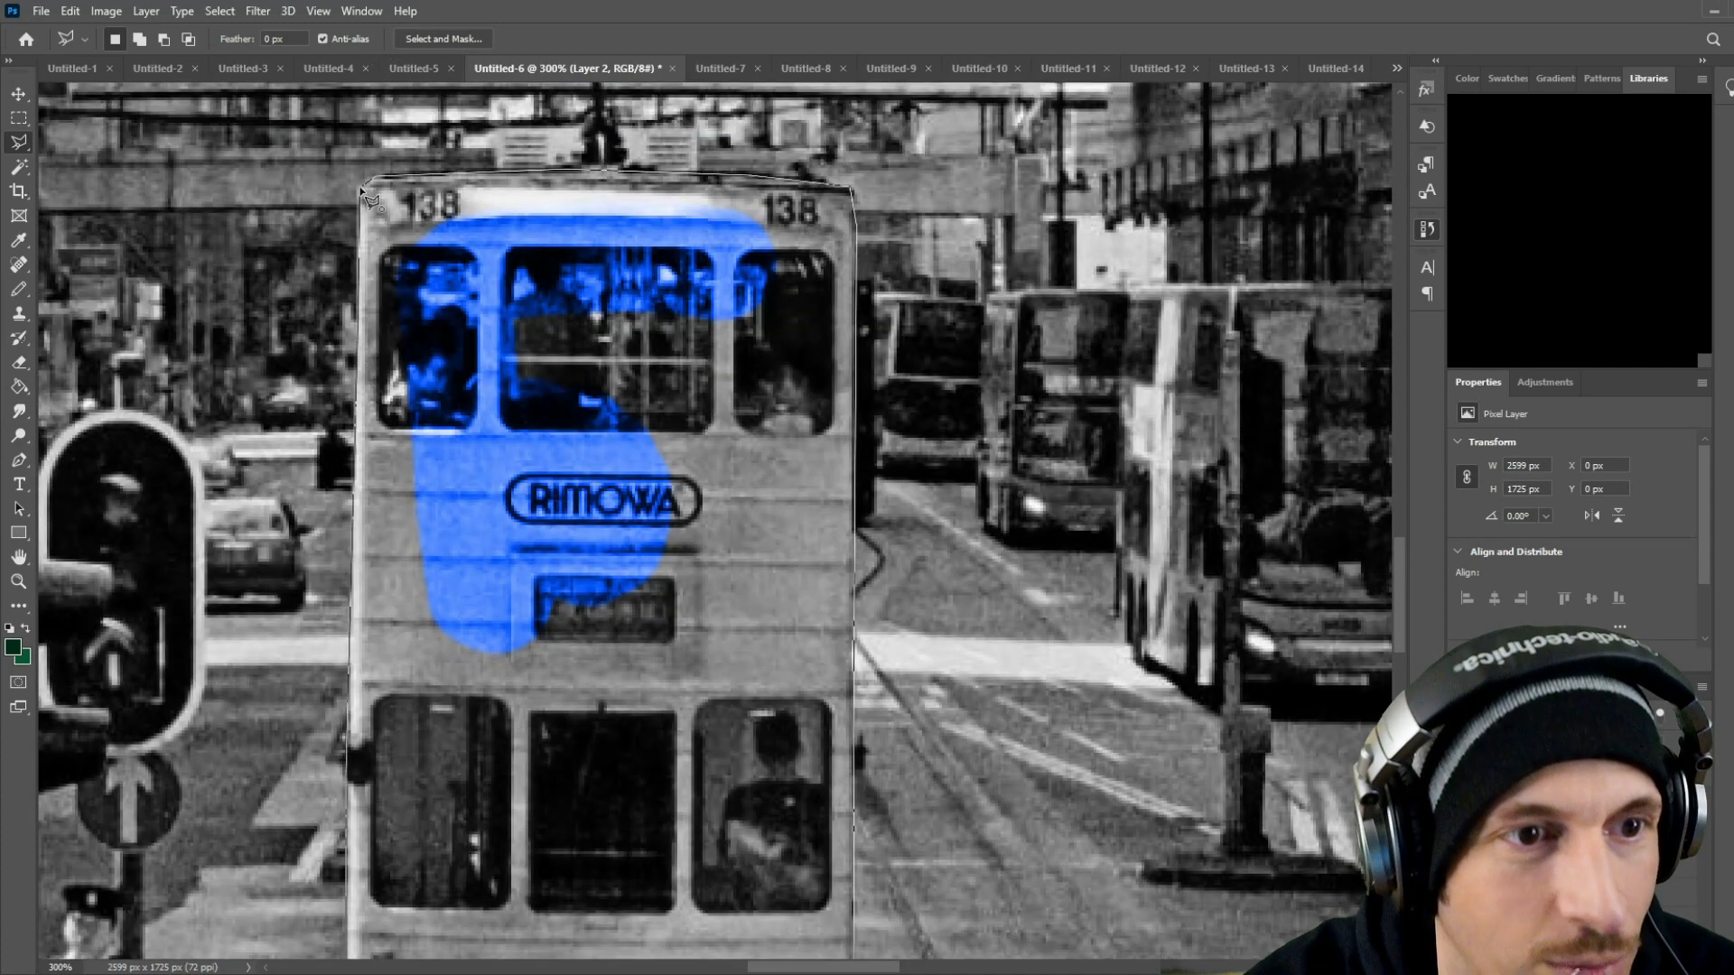
key("alt+BackSpace")
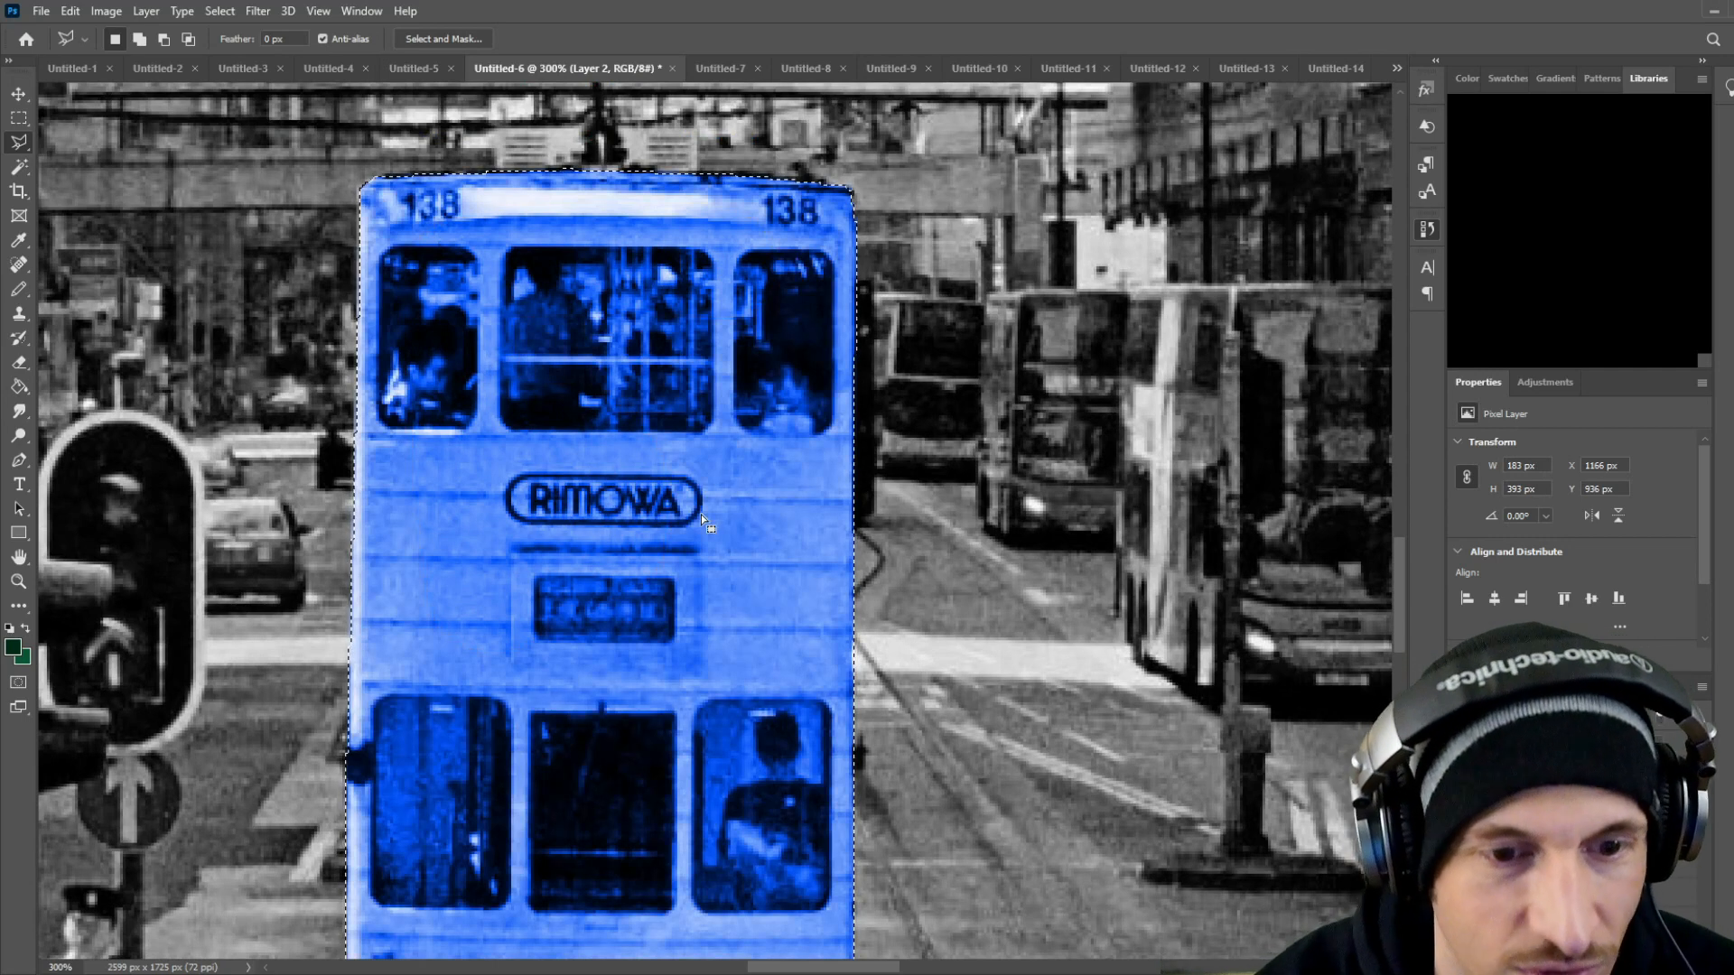
key("ctrl+d")
Step: Examine the whole street picture at 50%, and inspect the theatre front and the double-decker buses beside the tram at 200%
scroll(700, 512, "down", 4)
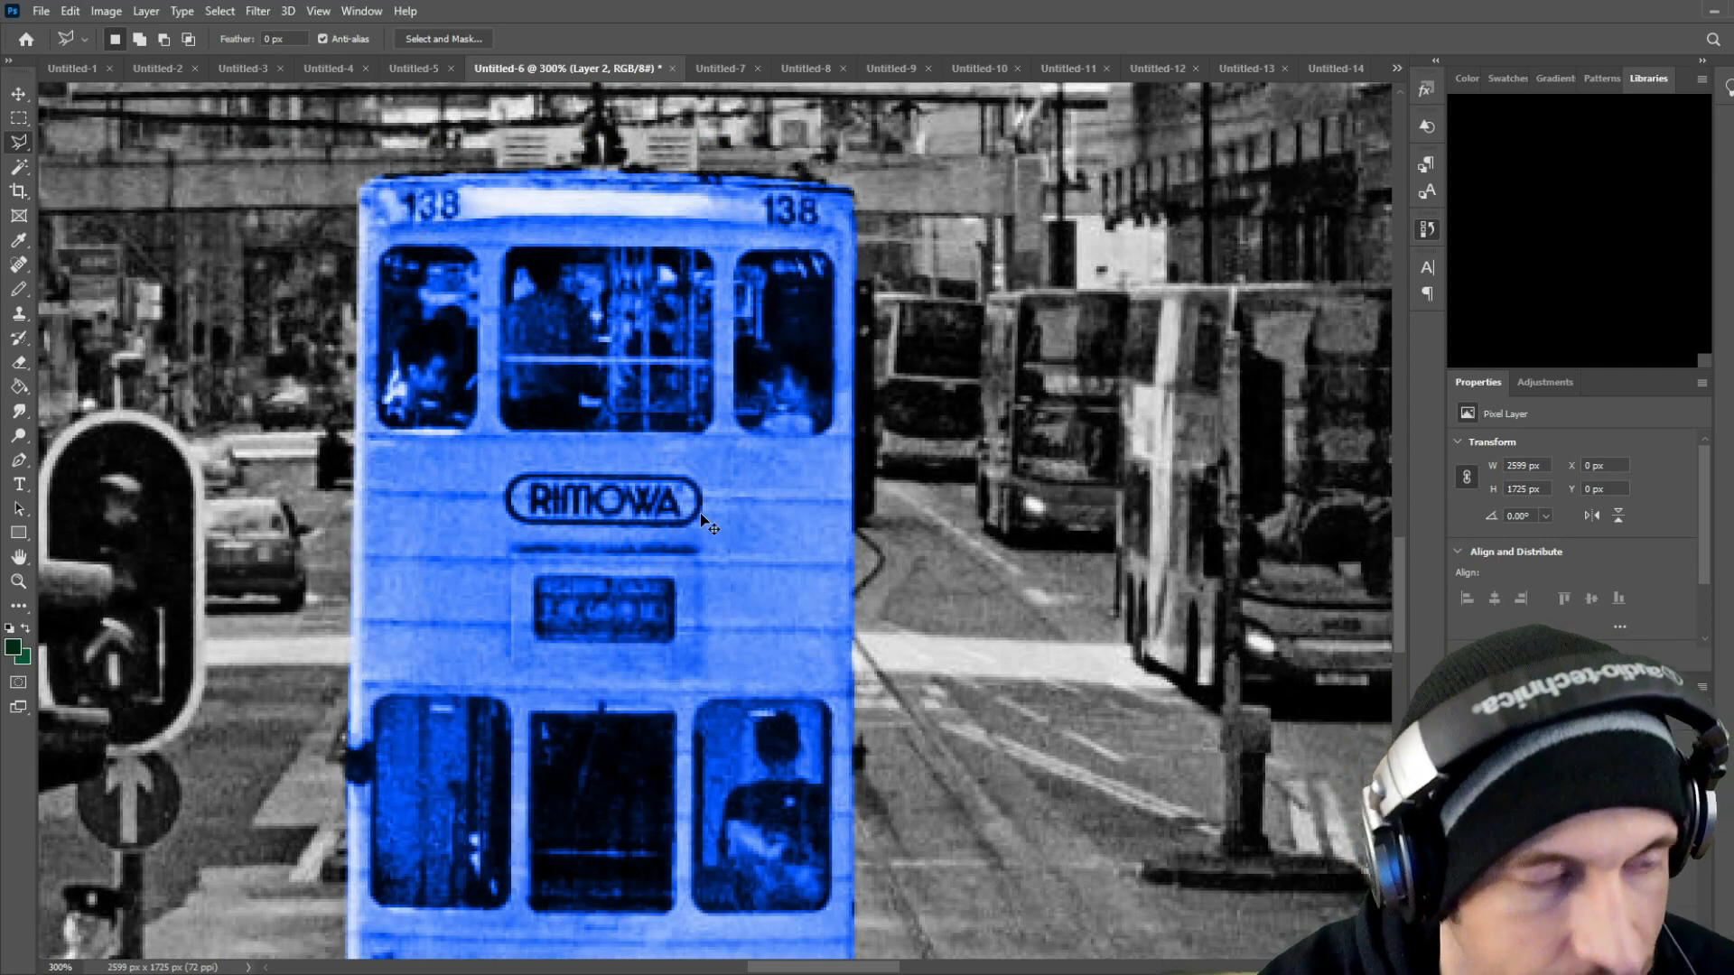
scroll(700, 514, "down", 1)
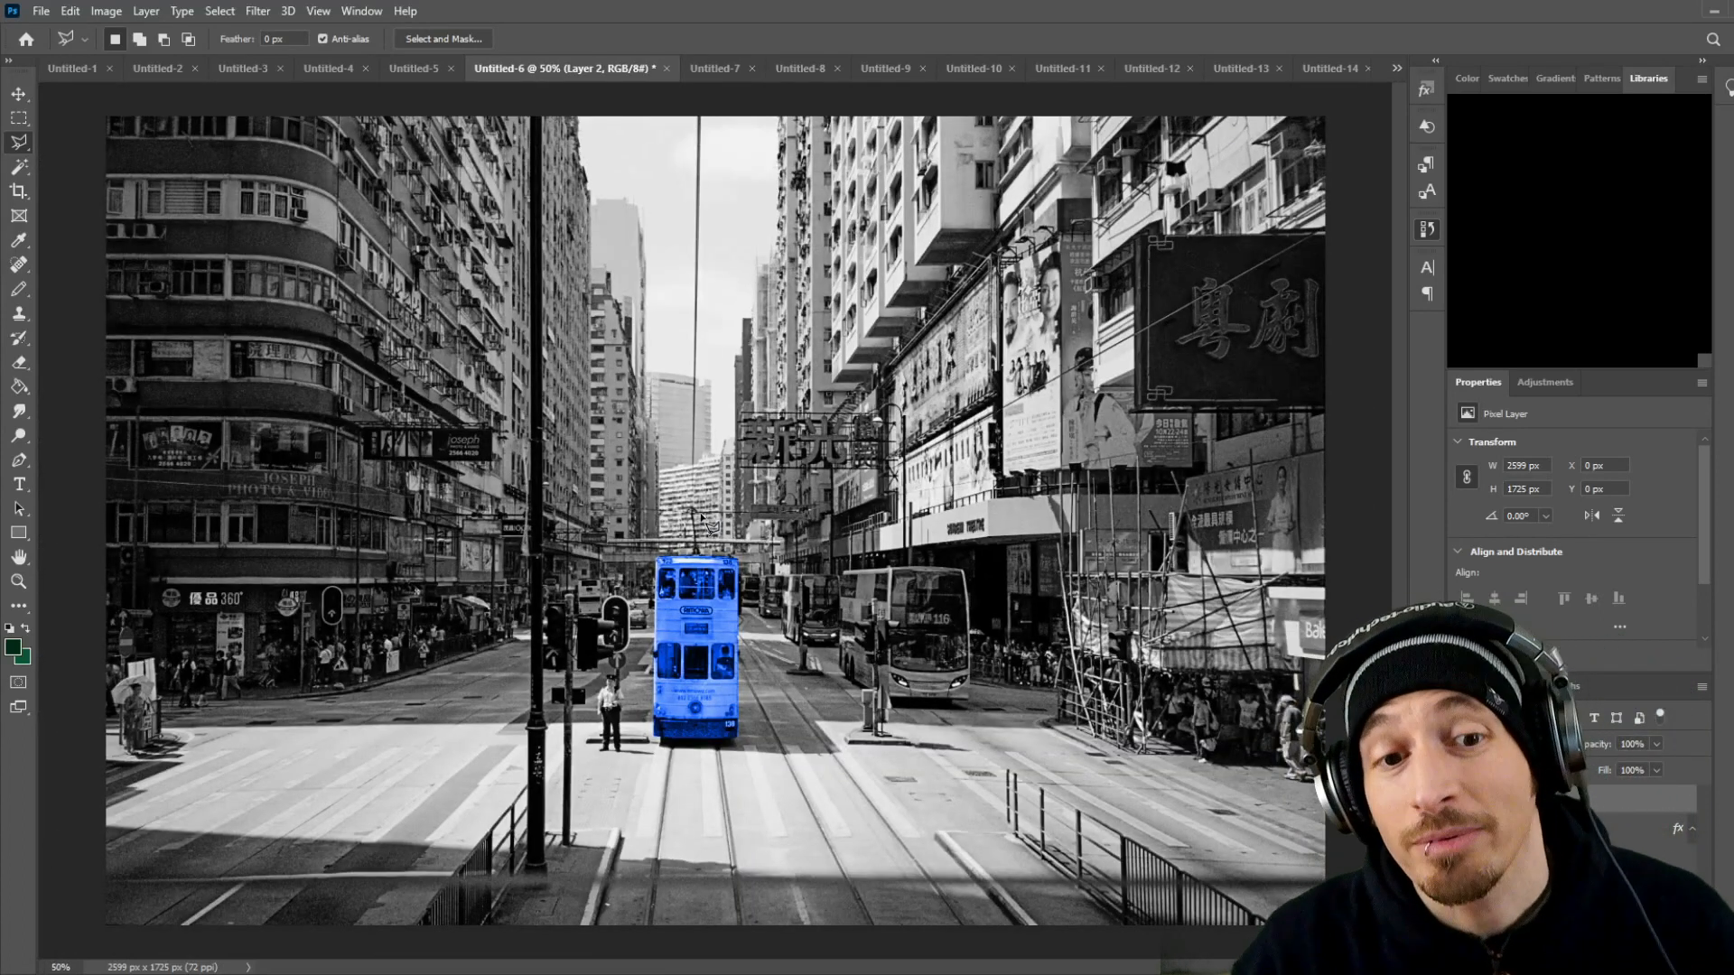
scroll(704, 521, "up", 3)
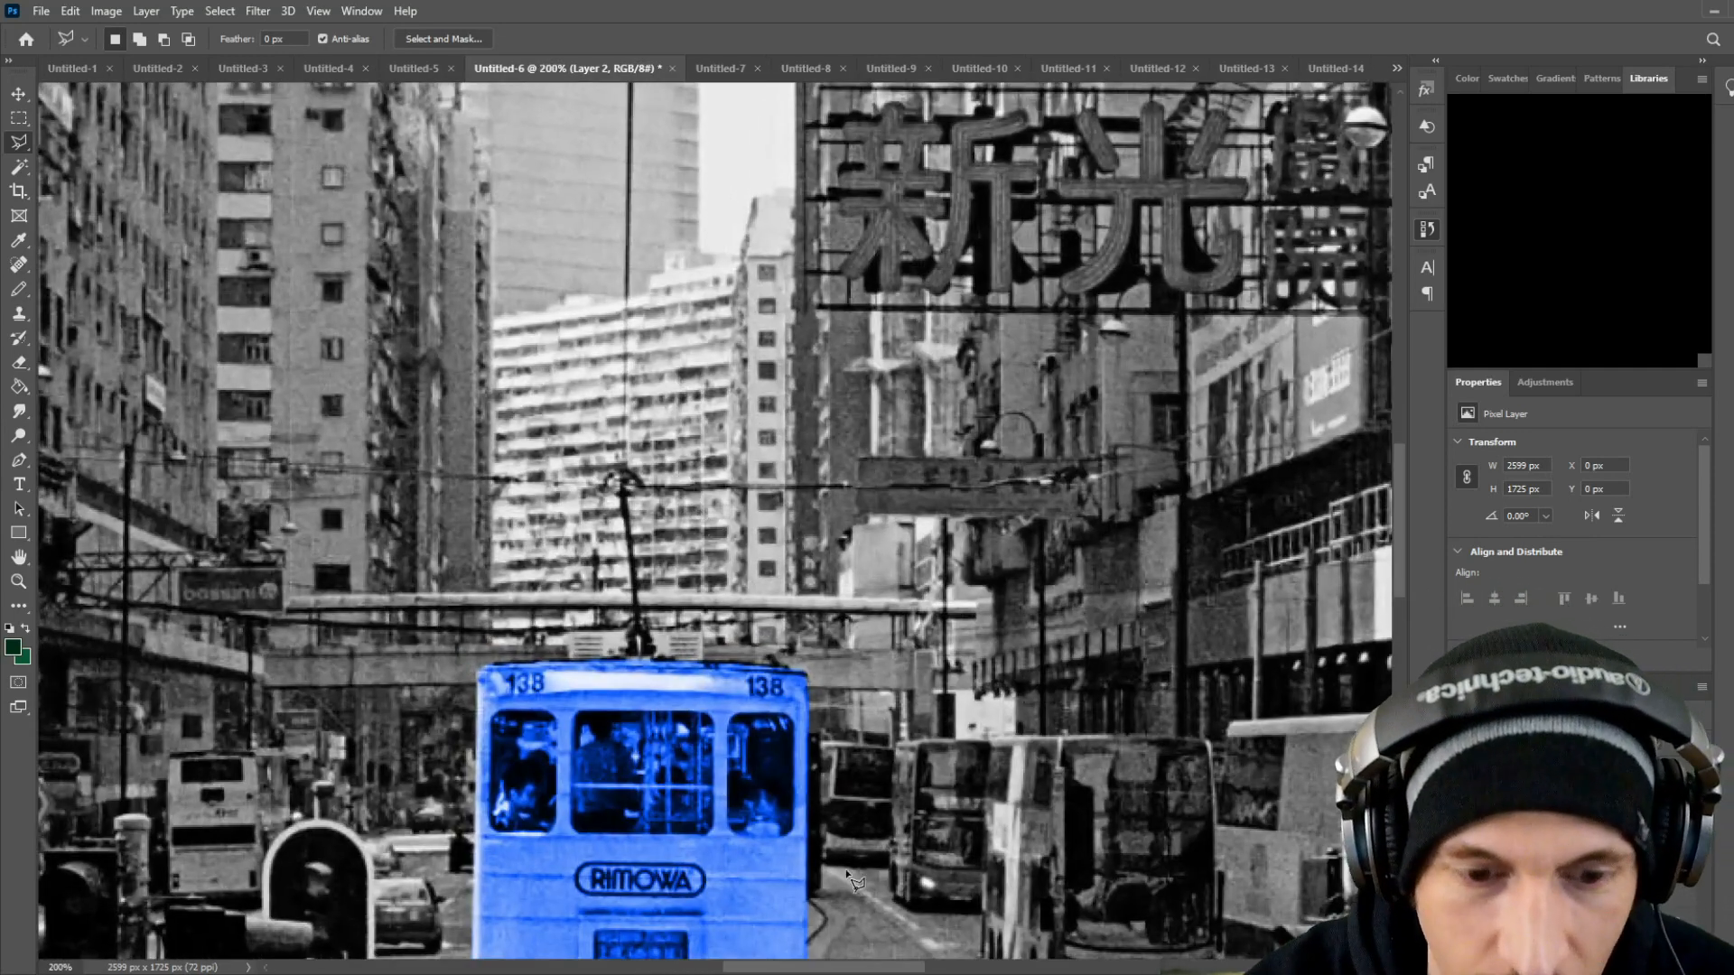
scroll(894, 957, "right", 10)
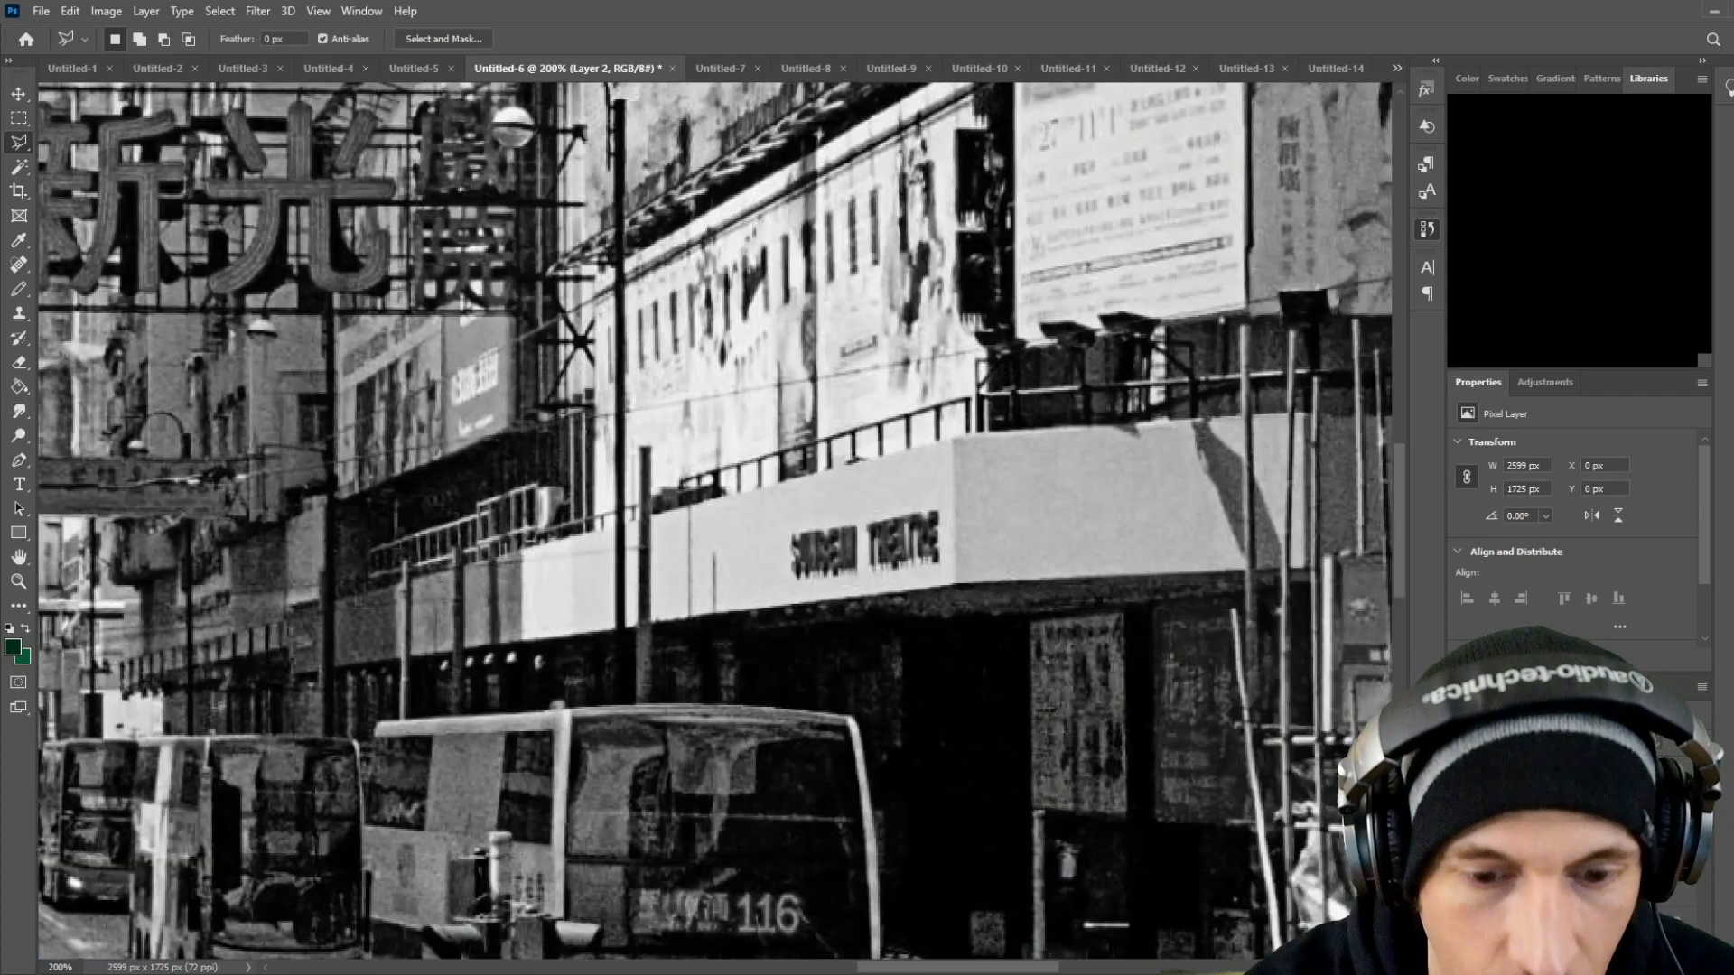
scroll(846, 713, "down", 4)
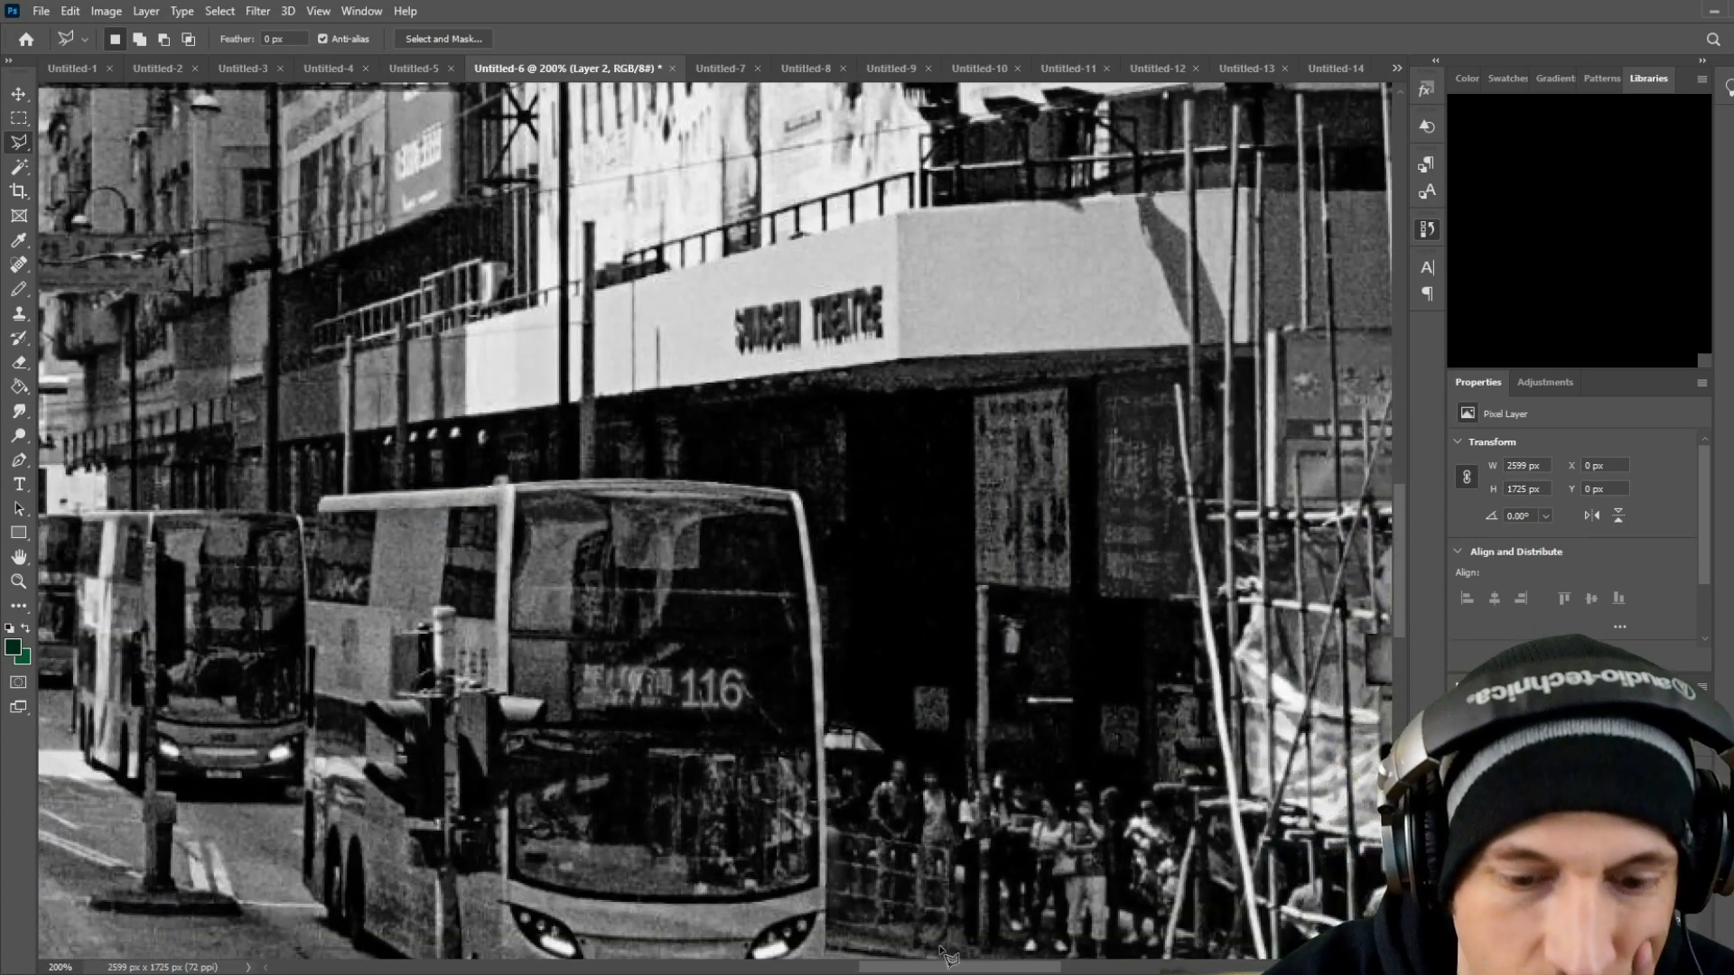
scroll(936, 957, "left", 8)
scroll(772, 600, "down", 5)
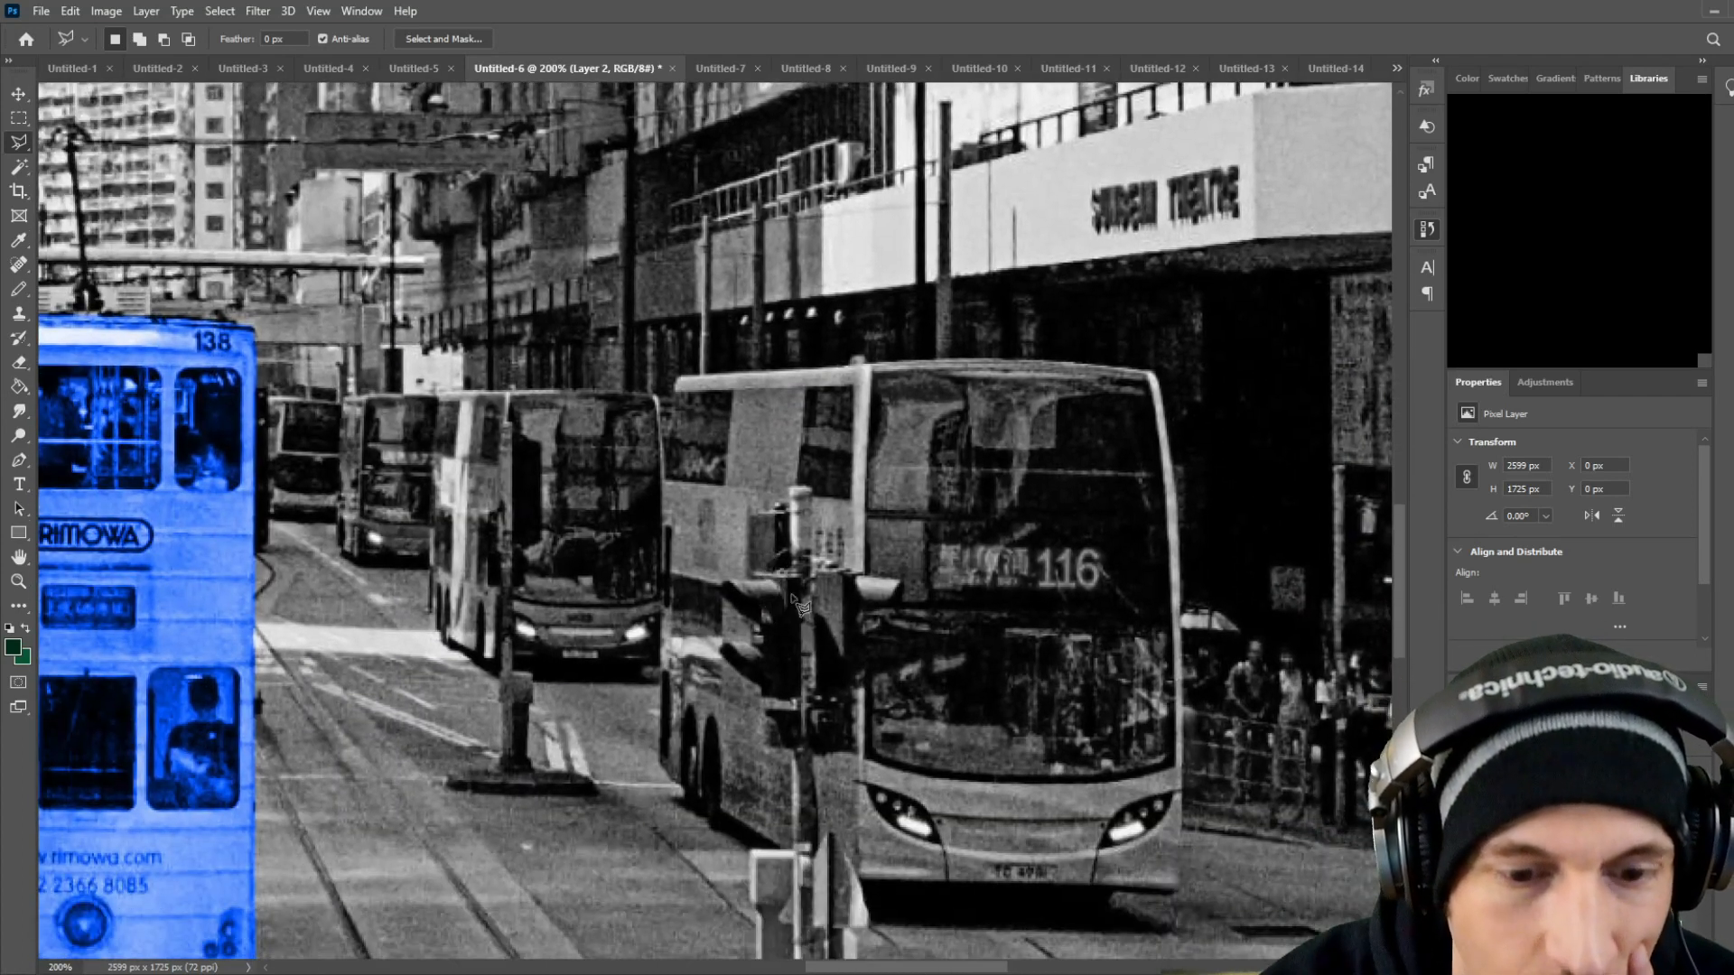
scroll(768, 596, "down", 1)
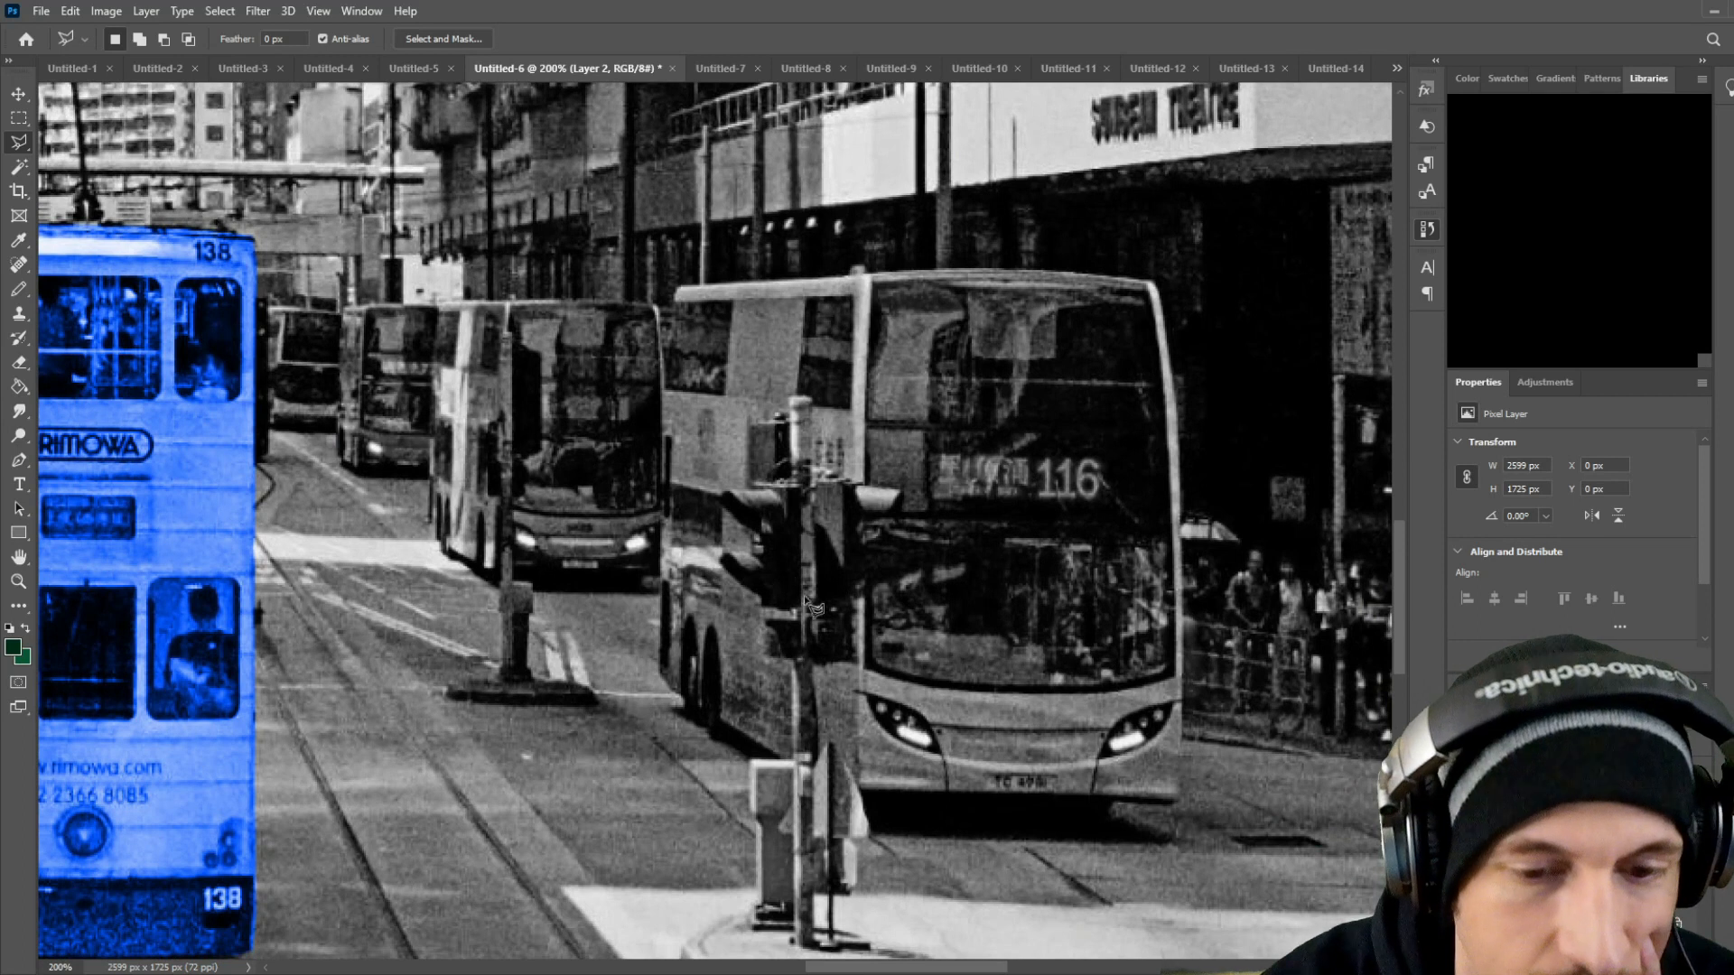
Step: Outline the double-decker bus numbered 116 with the Polygonal Lasso, delete that area from Layer 2 and clear the selection
left_click(658, 674)
left_click(661, 532)
left_click(661, 411)
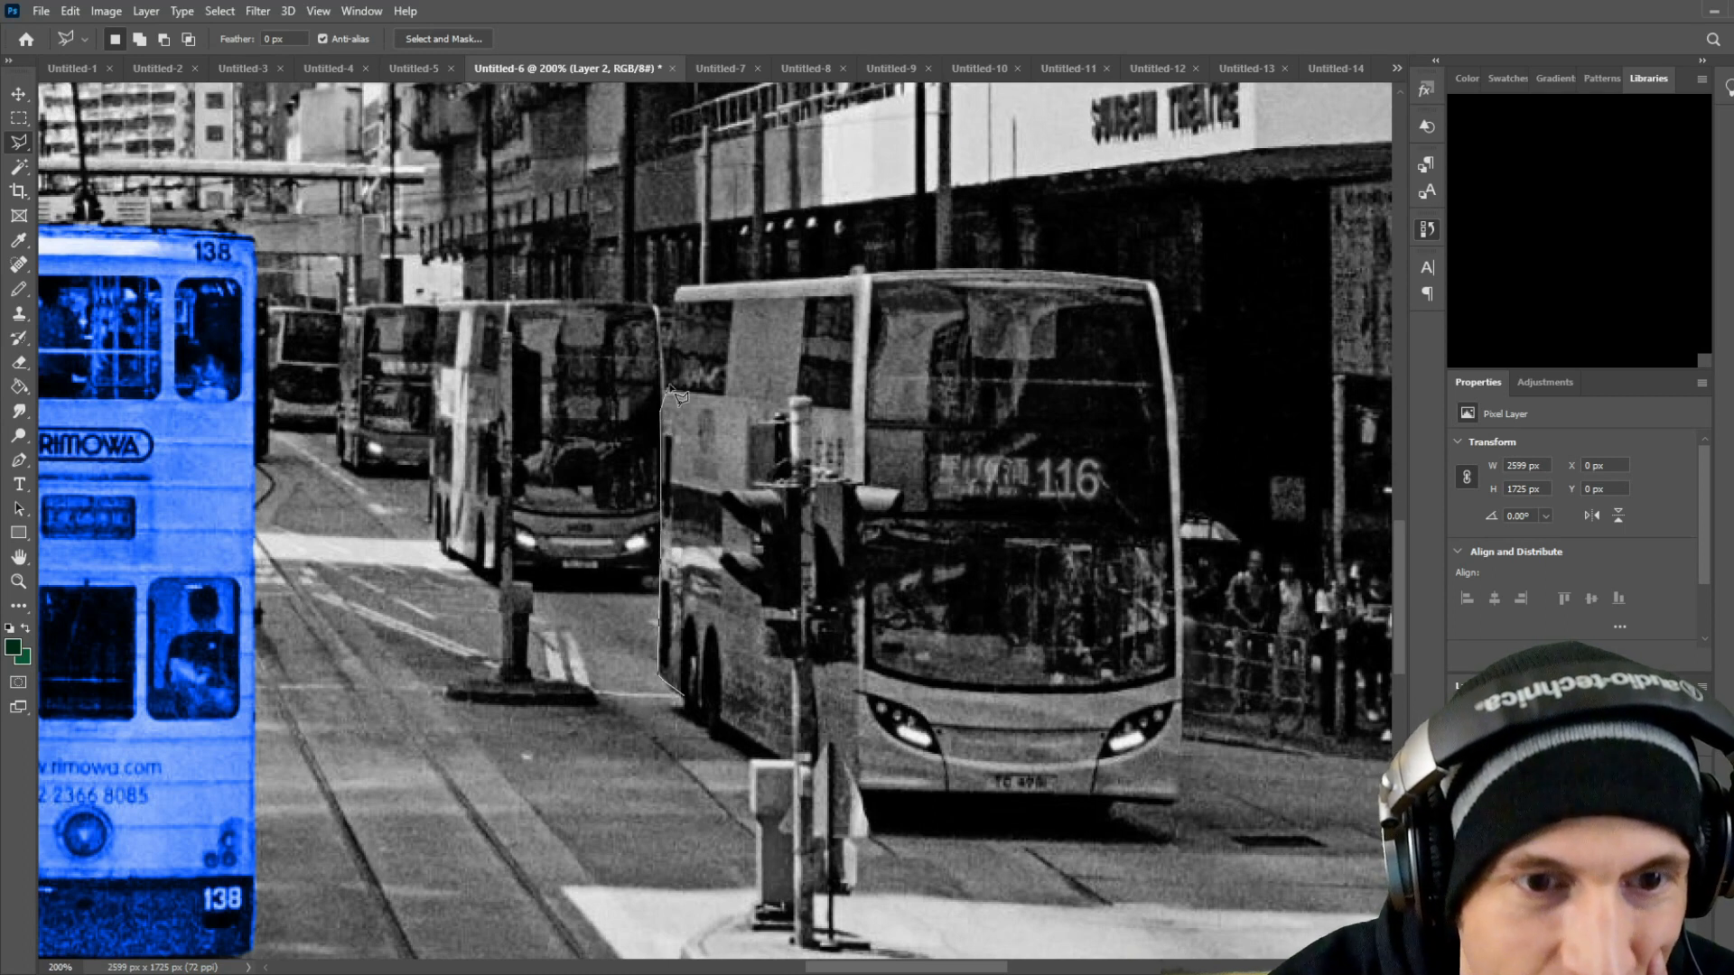
left_click(677, 290)
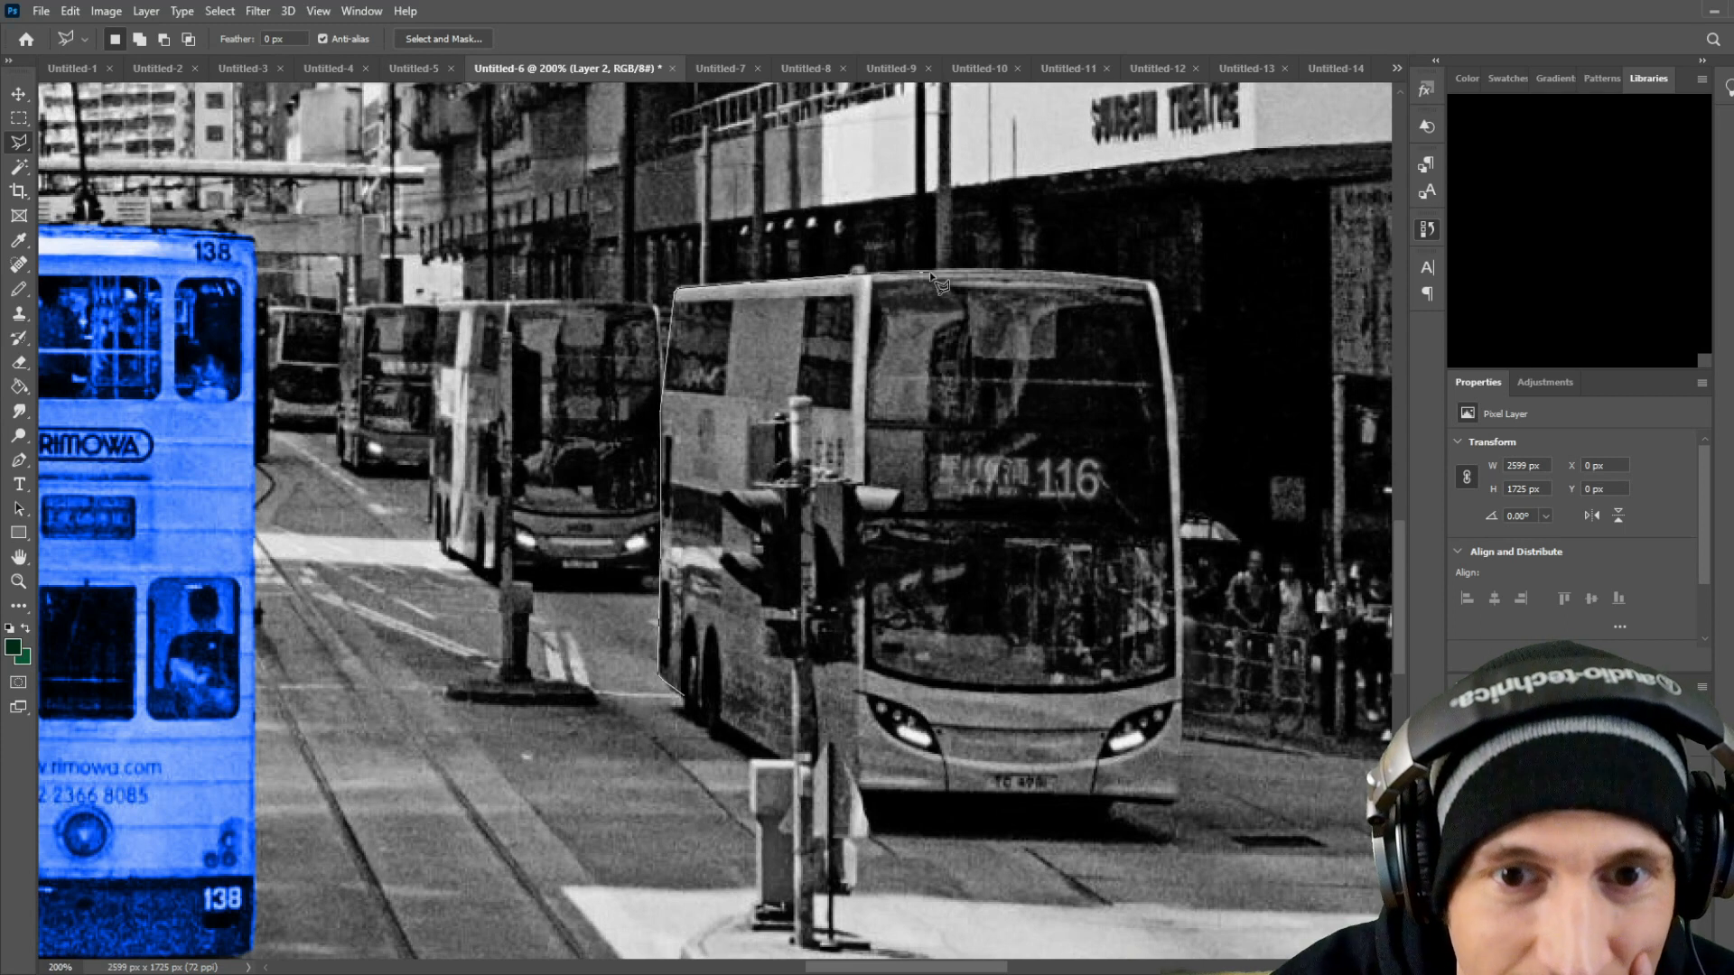
left_click(959, 270)
left_click(1067, 267)
left_click(1160, 282)
left_click(1167, 320)
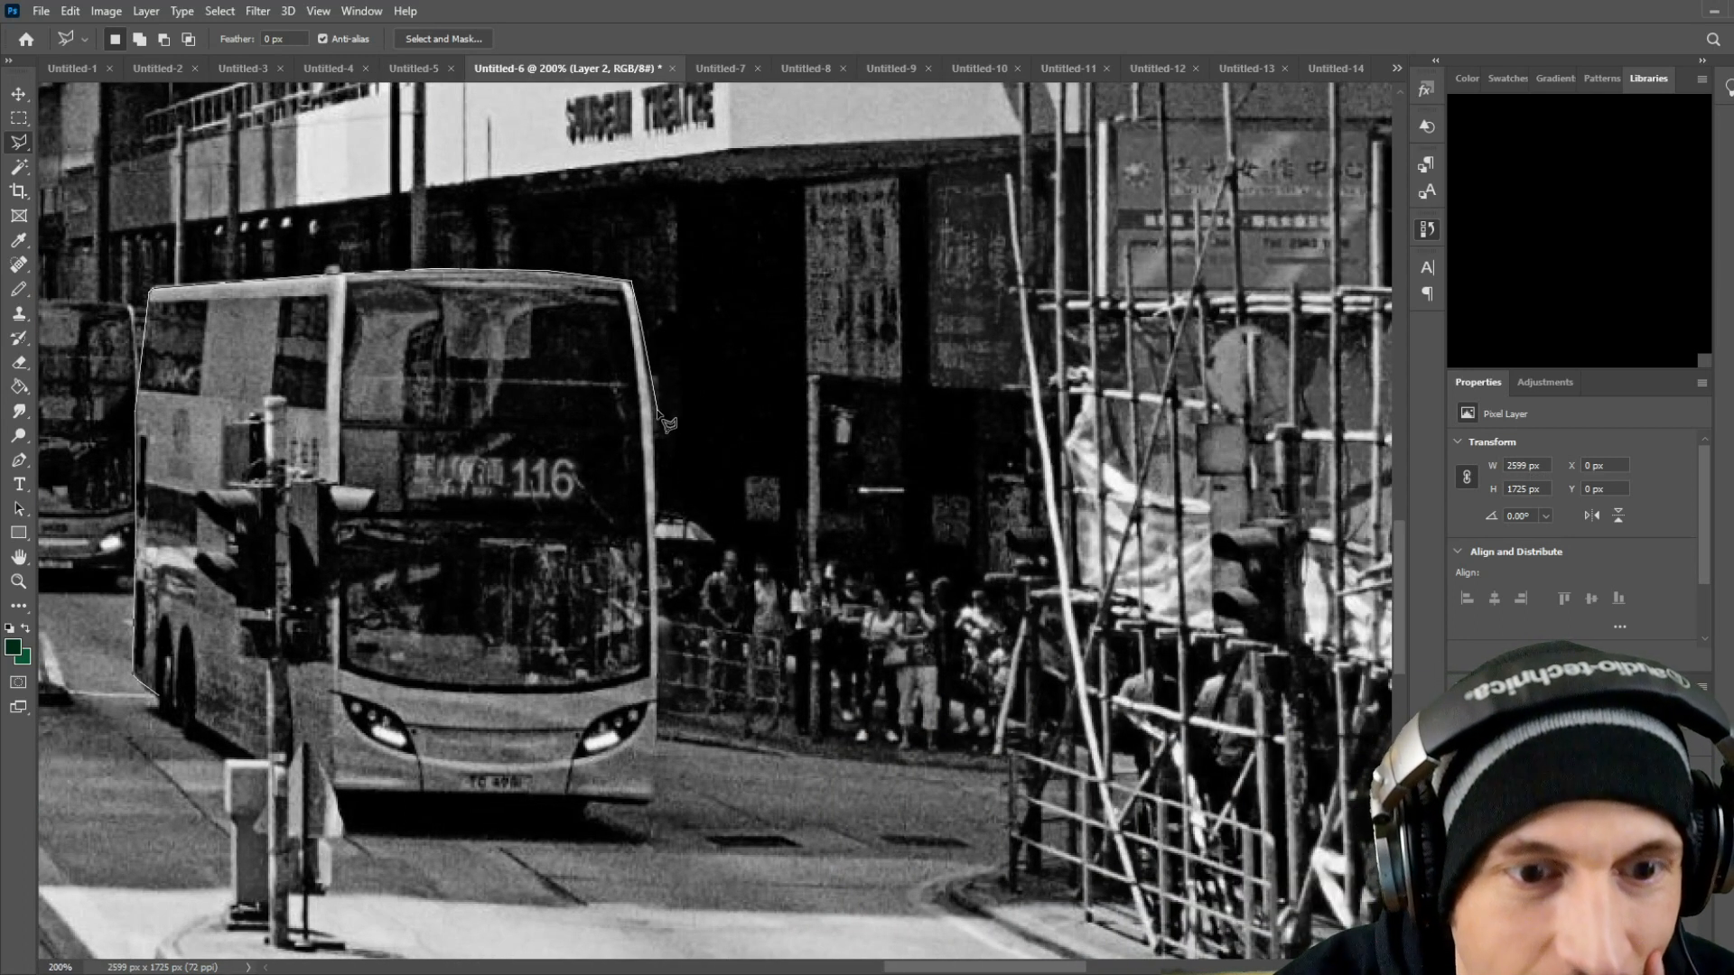
left_click(655, 411)
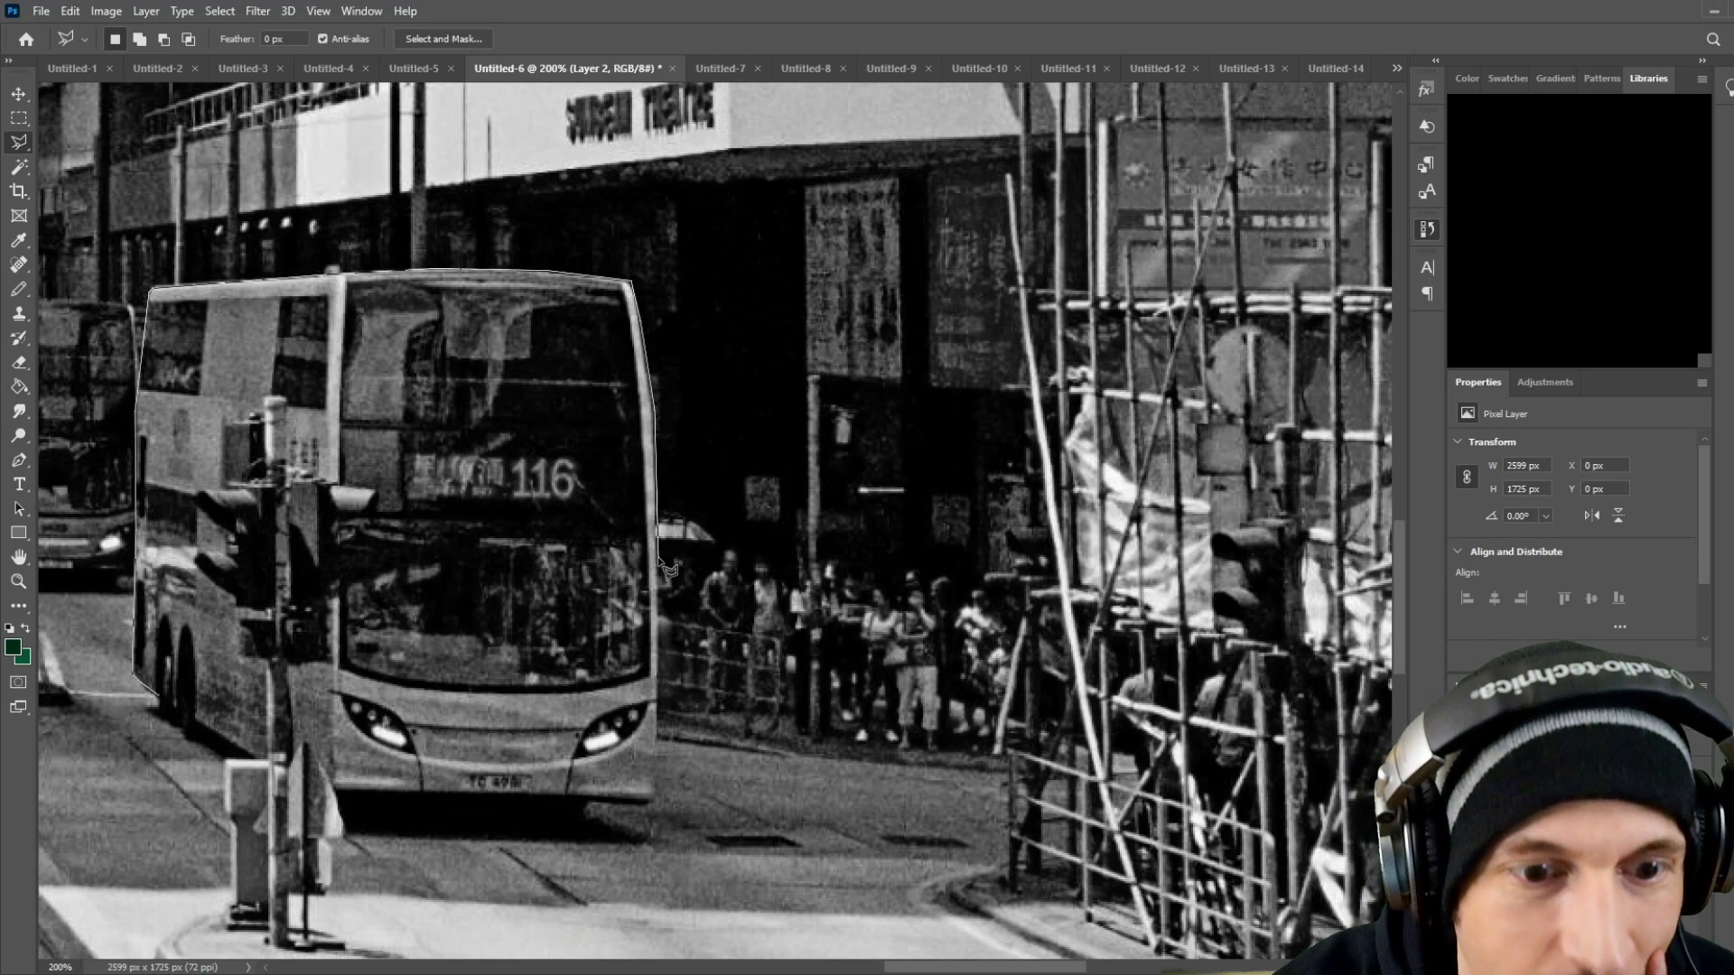
left_click(655, 800)
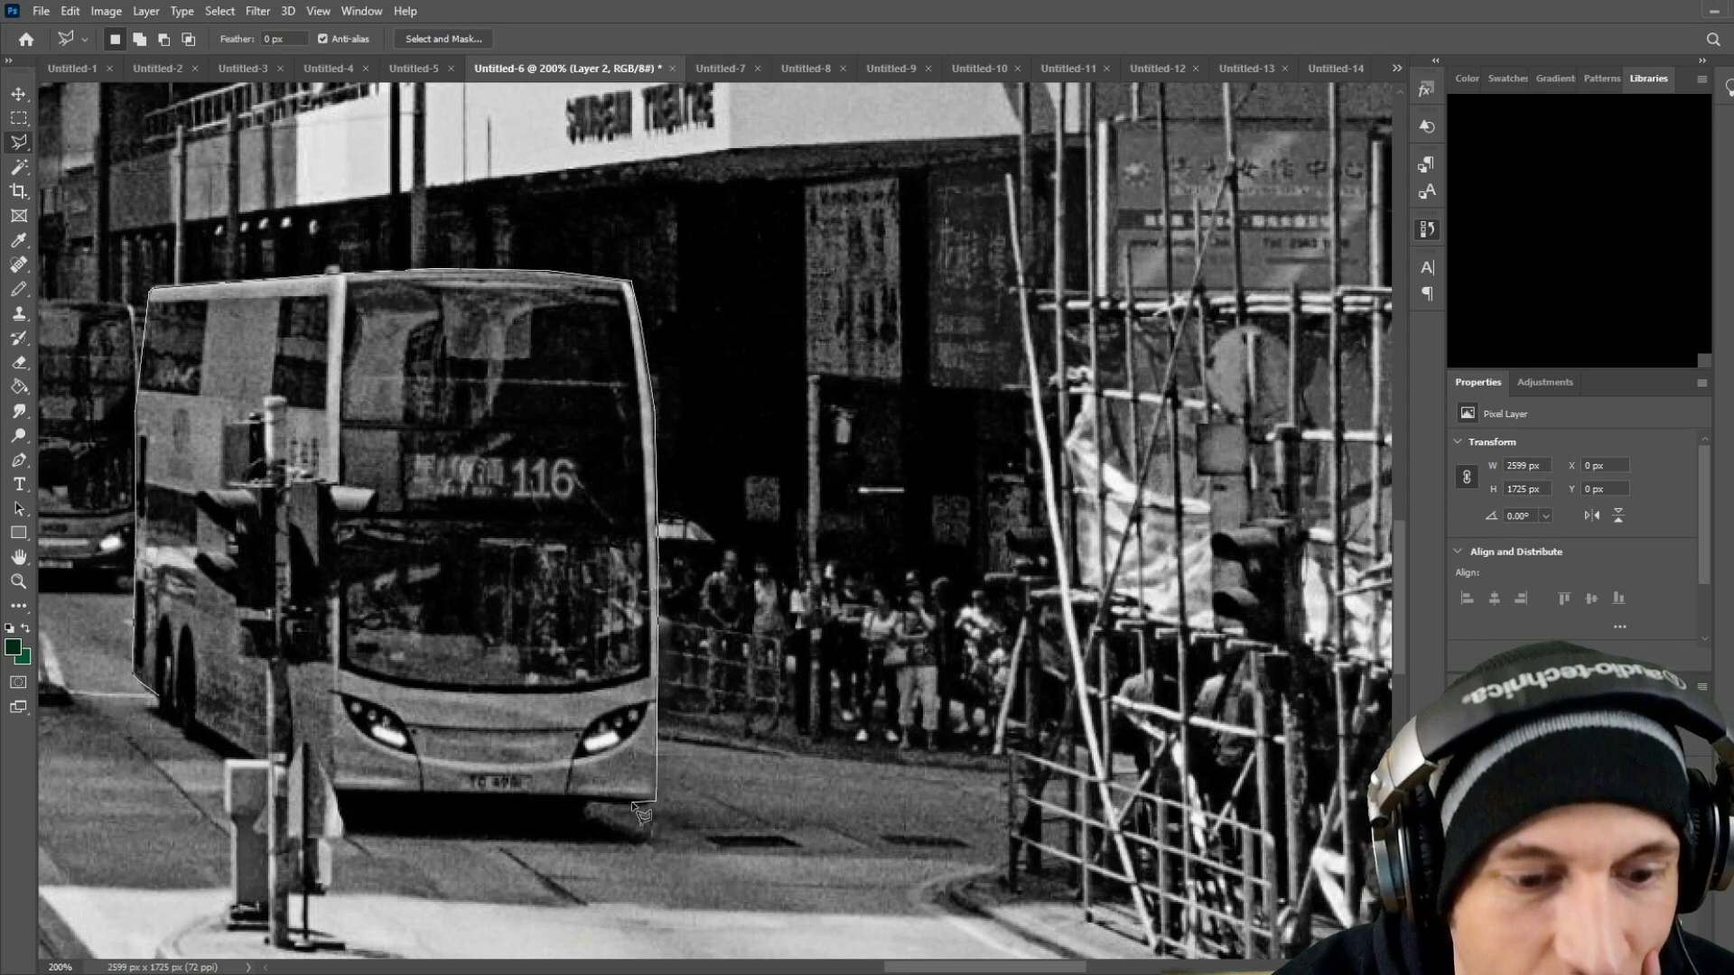
left_click(339, 791)
left_click(305, 742)
left_click(289, 760)
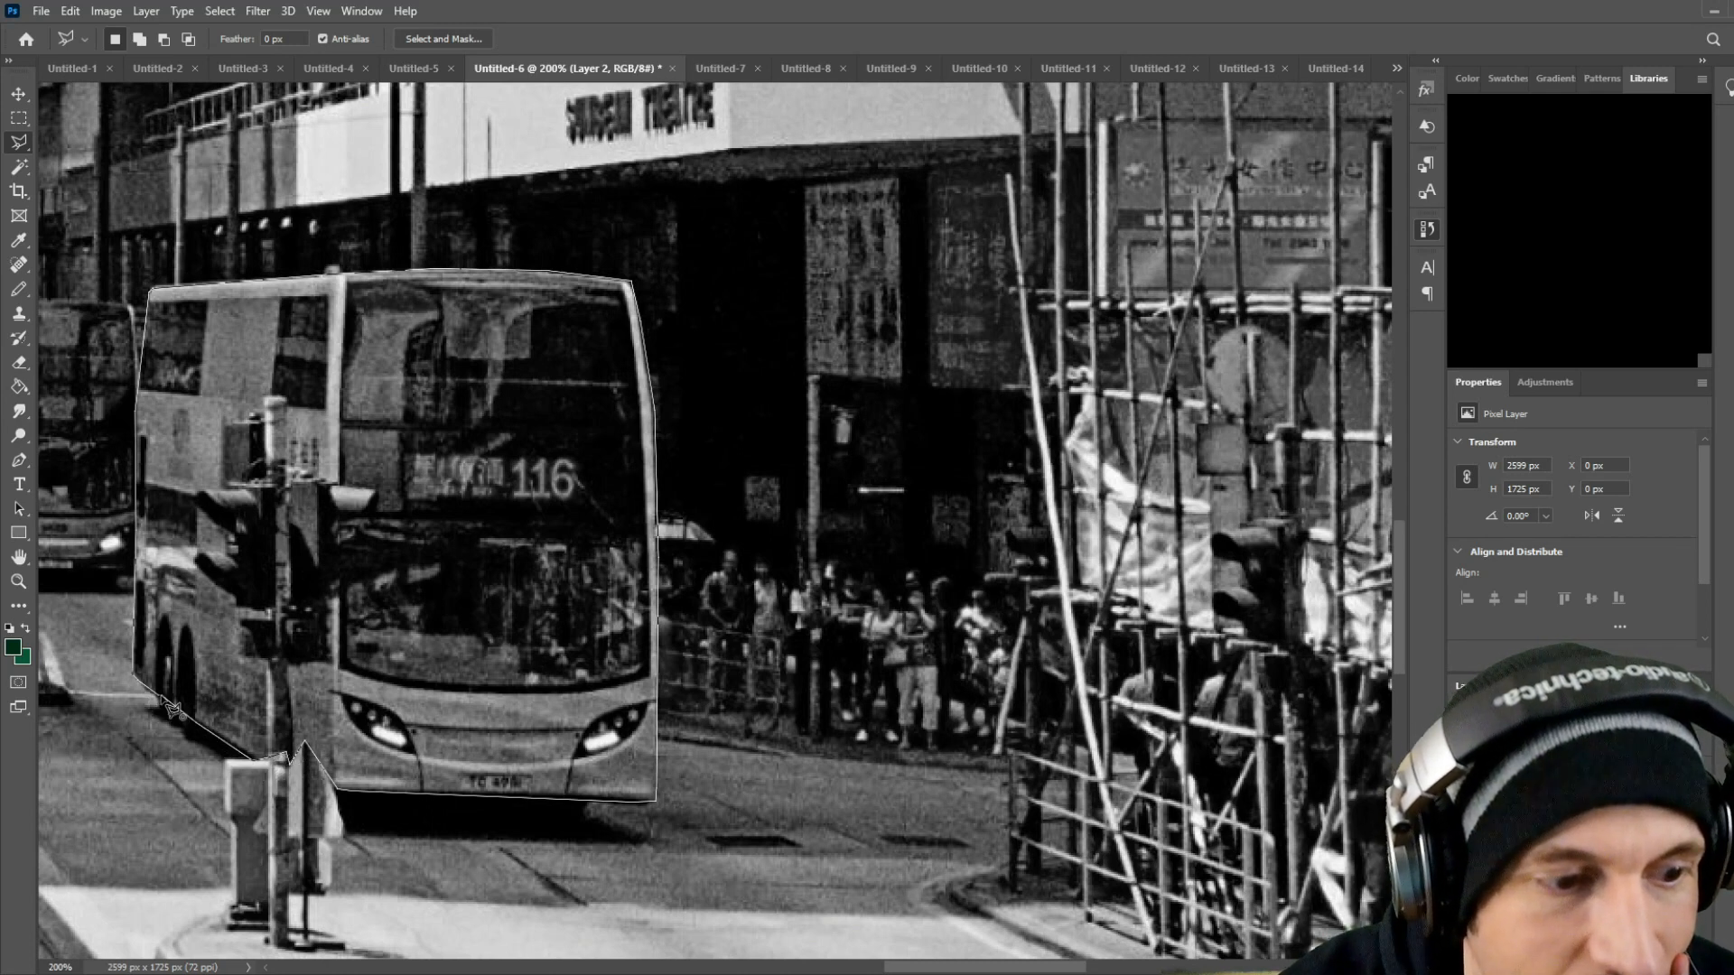
left_click(137, 673)
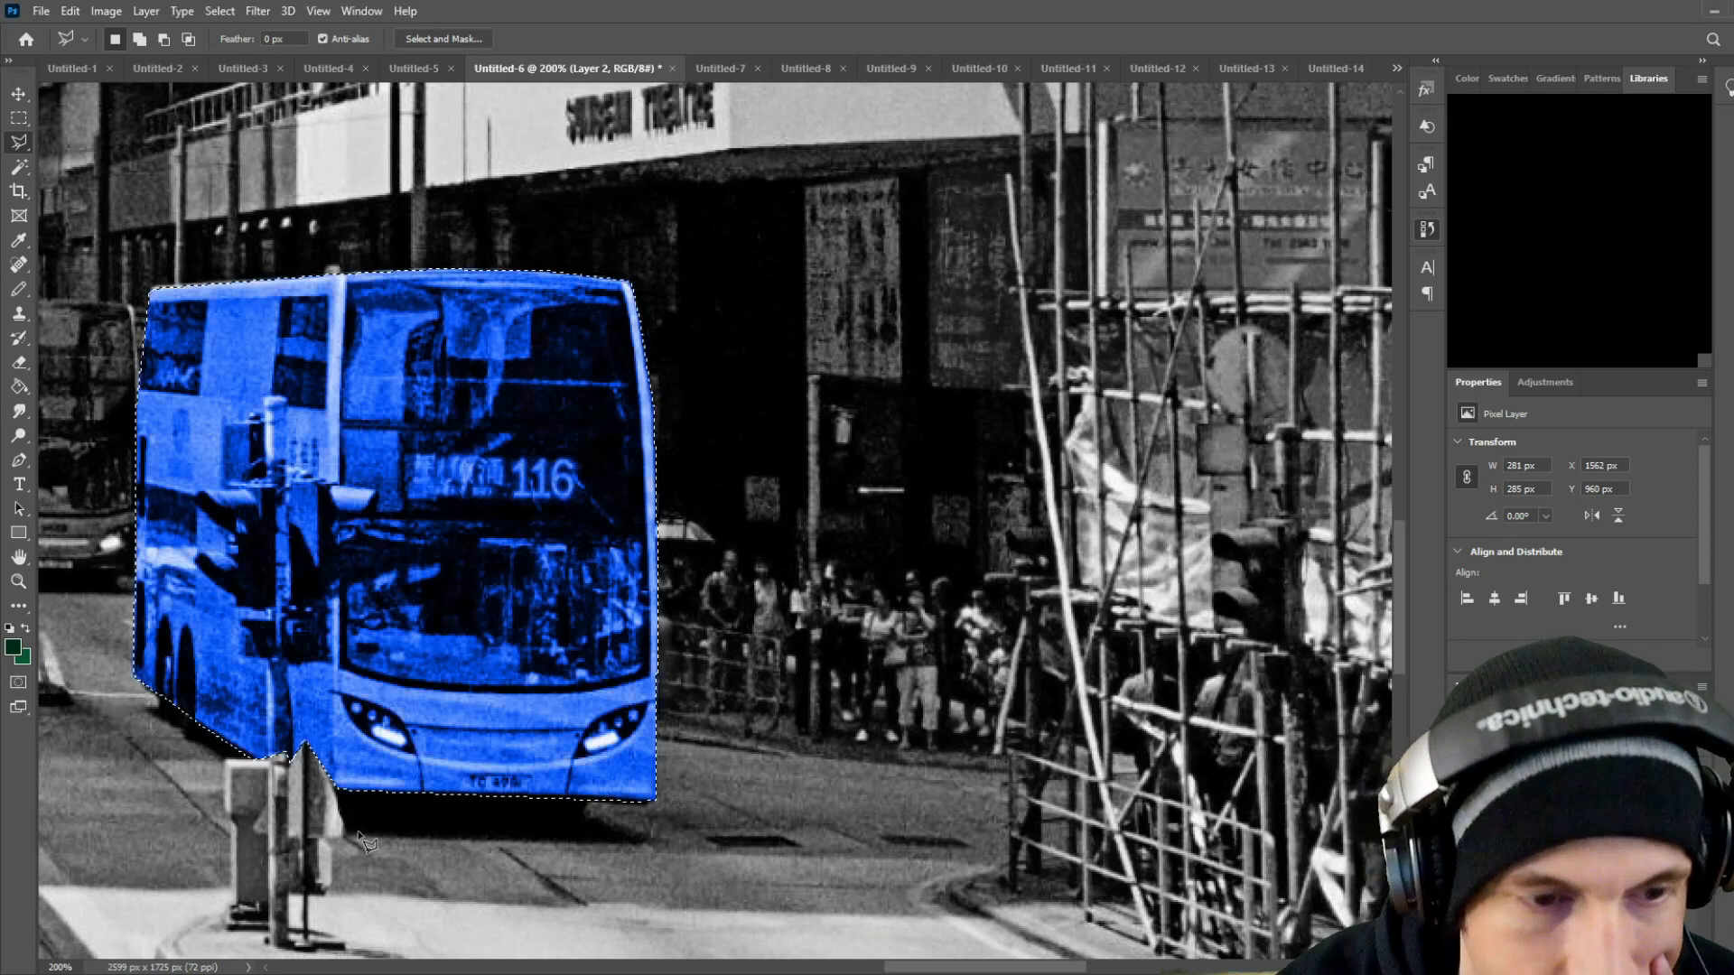
key("ctrl+minus")
key("ctrl+minus")
key("ctrl+minus")
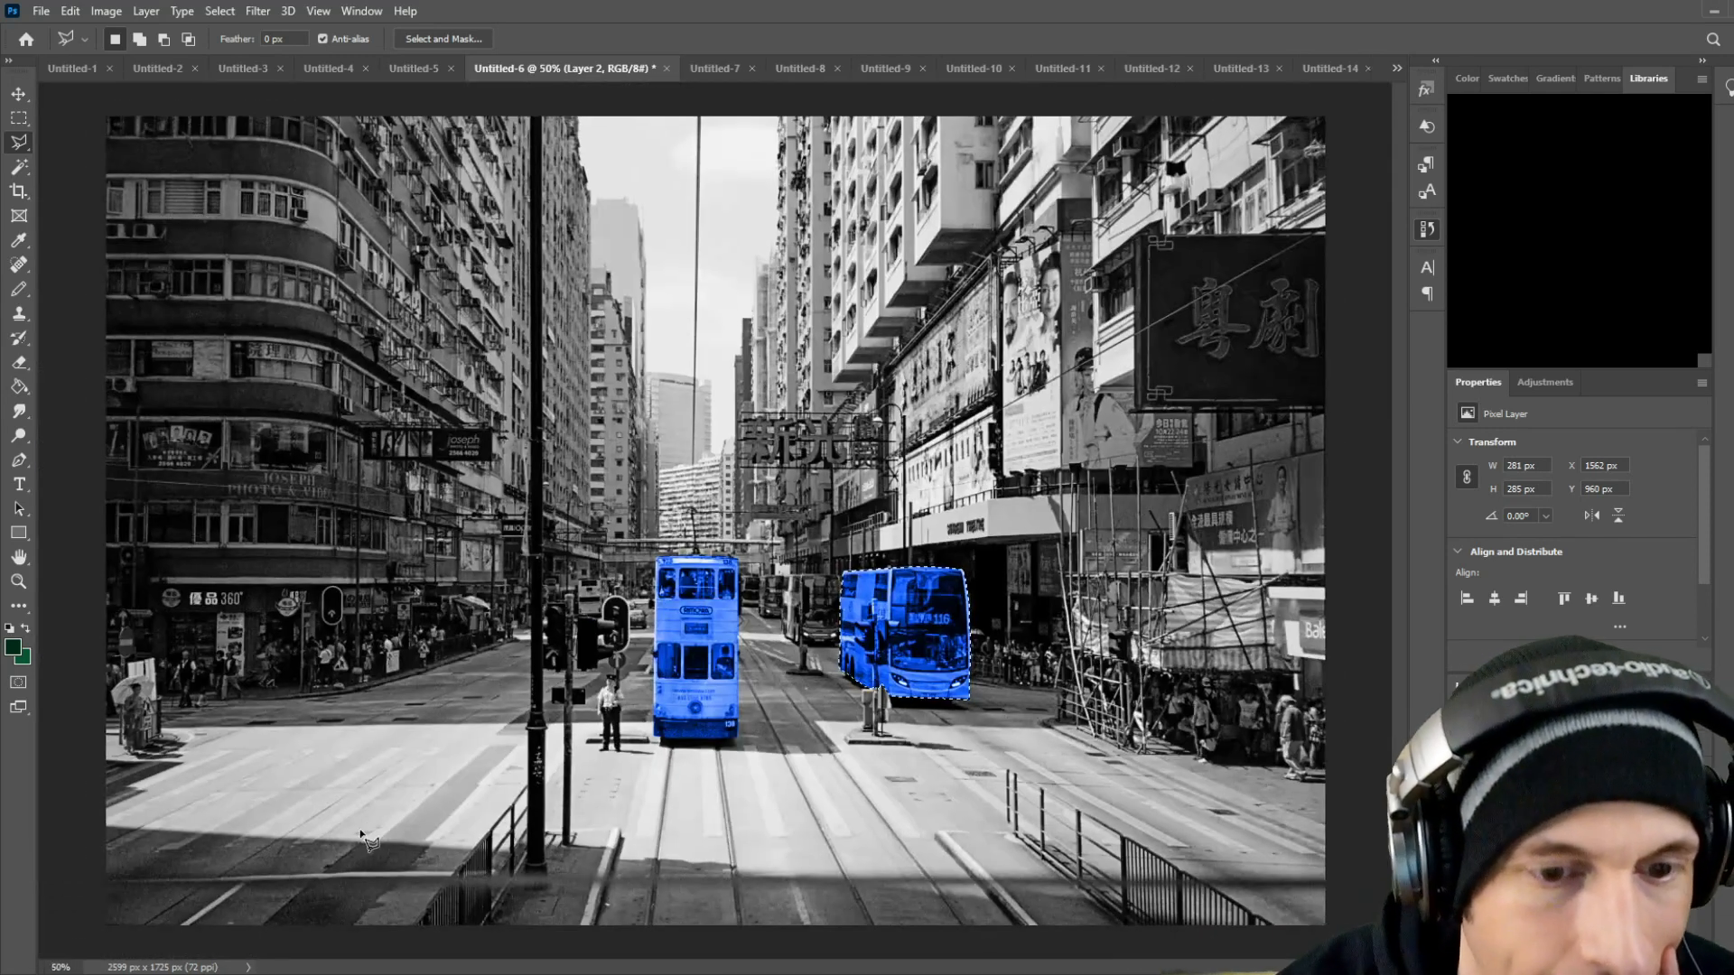
key("ctrl+d")
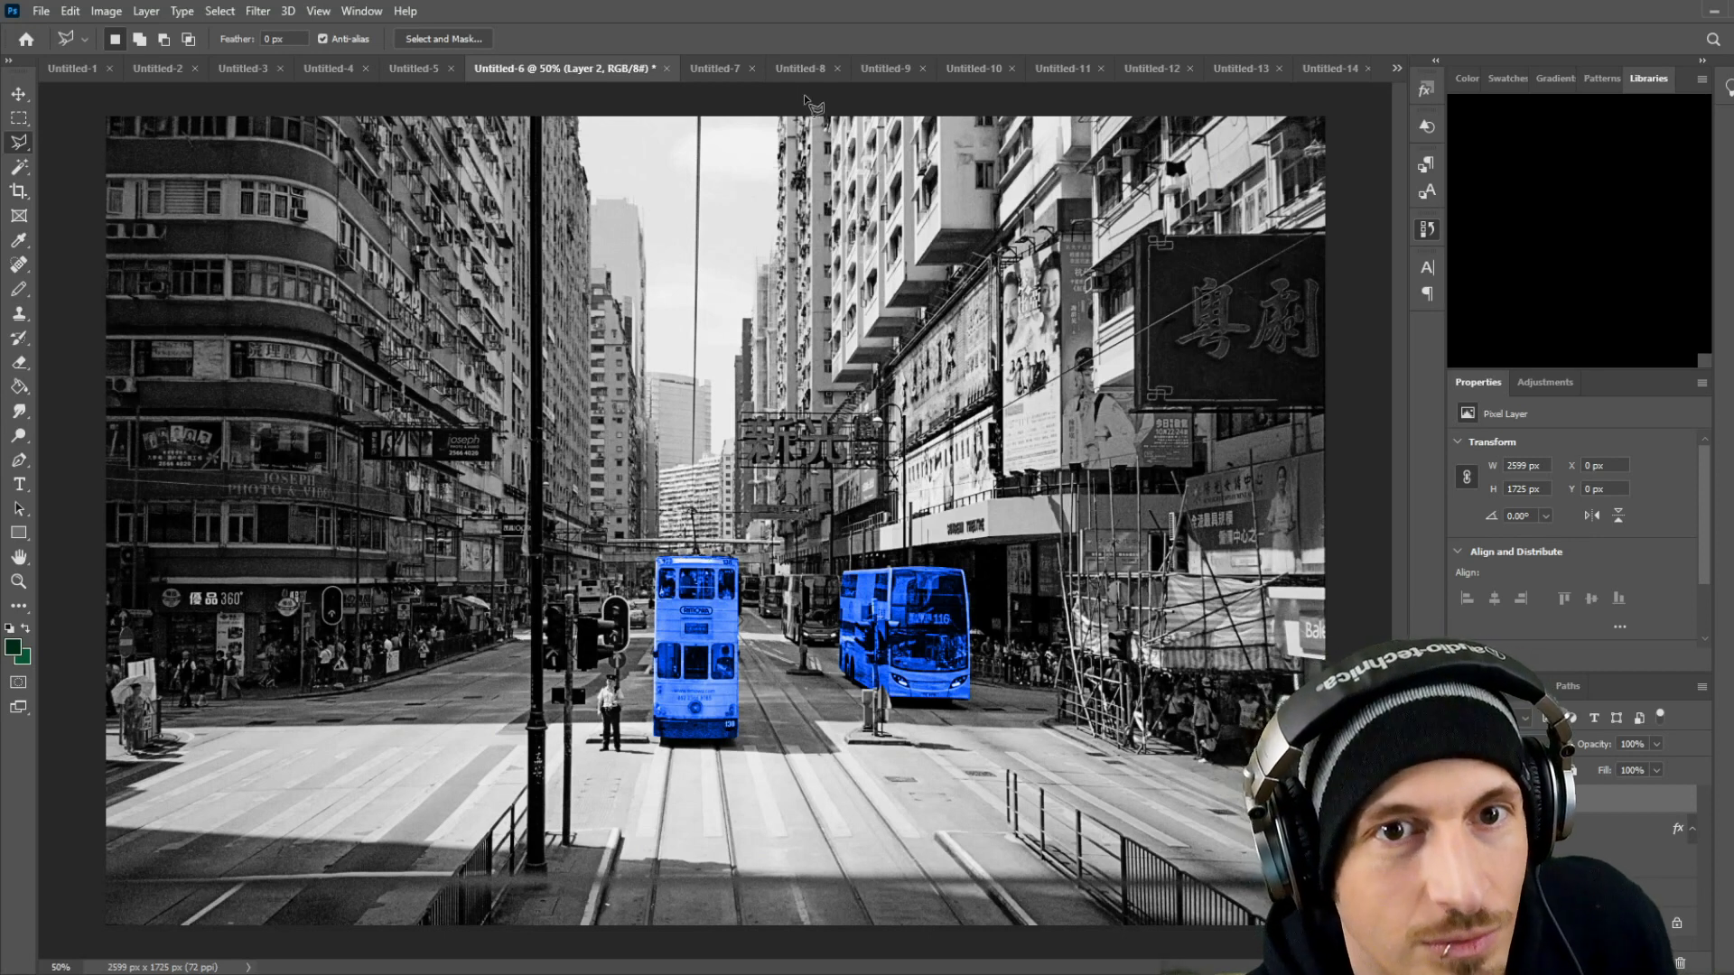
Step: Look through the photos in Untitled-8 and Untitled-7, and examine the rainy red-brick corner building in Untitled-10 up close
left_click(789, 67)
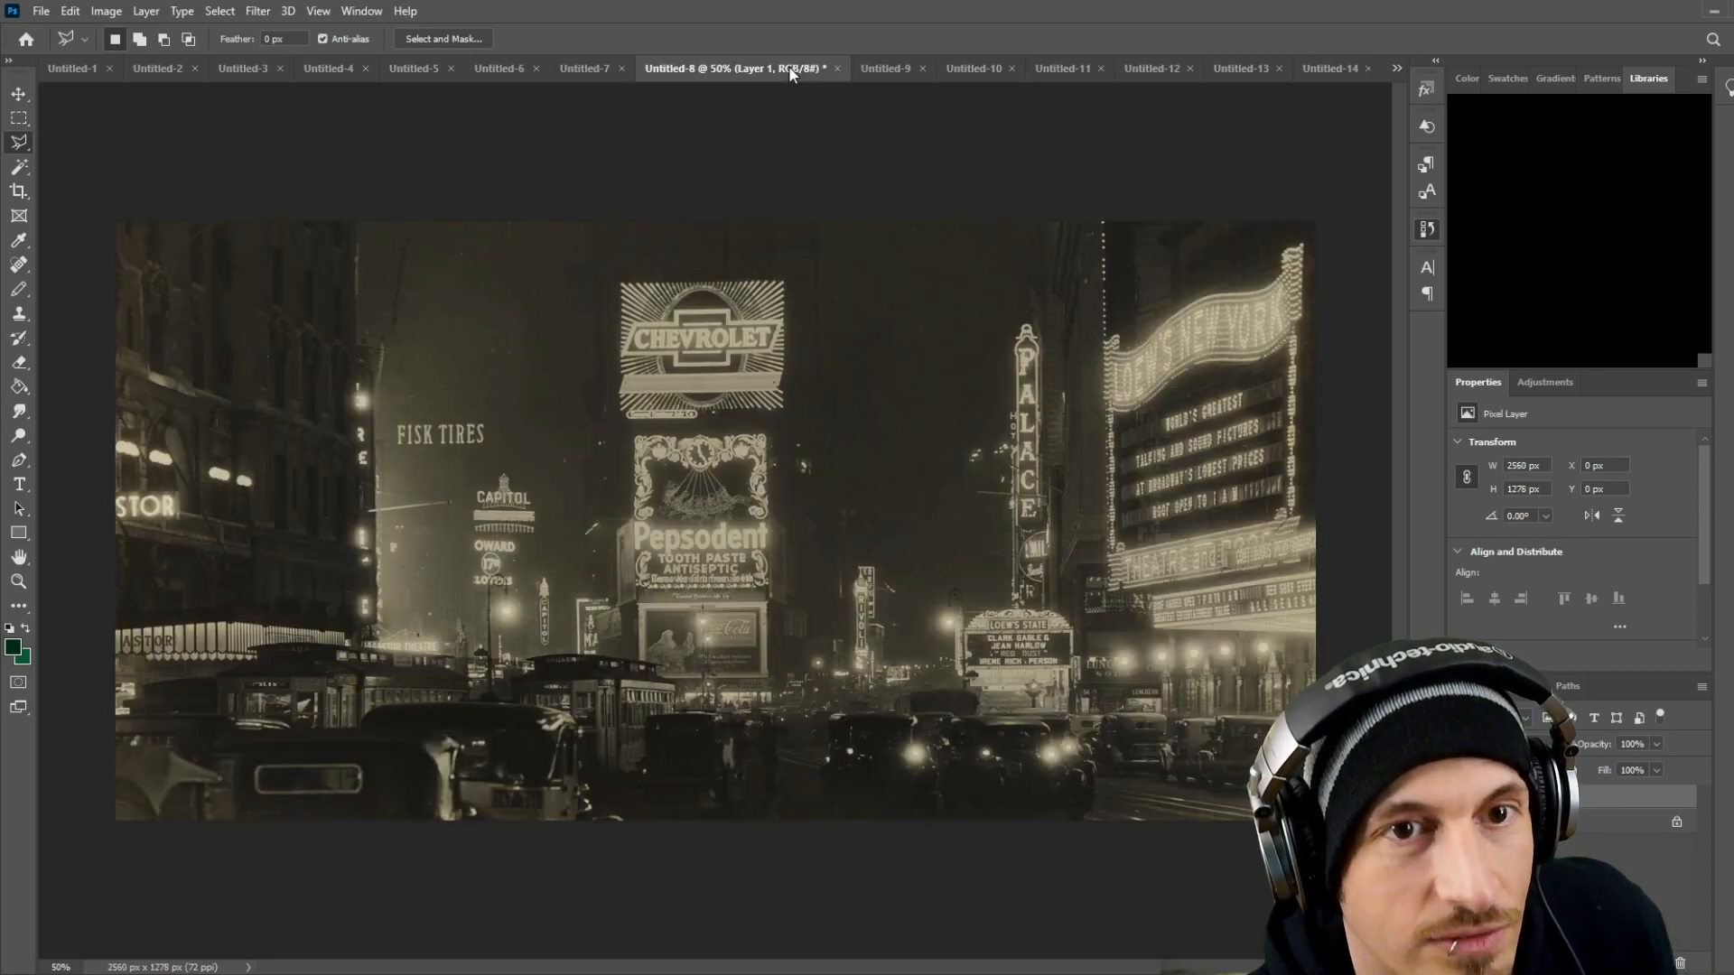
left_click(577, 63)
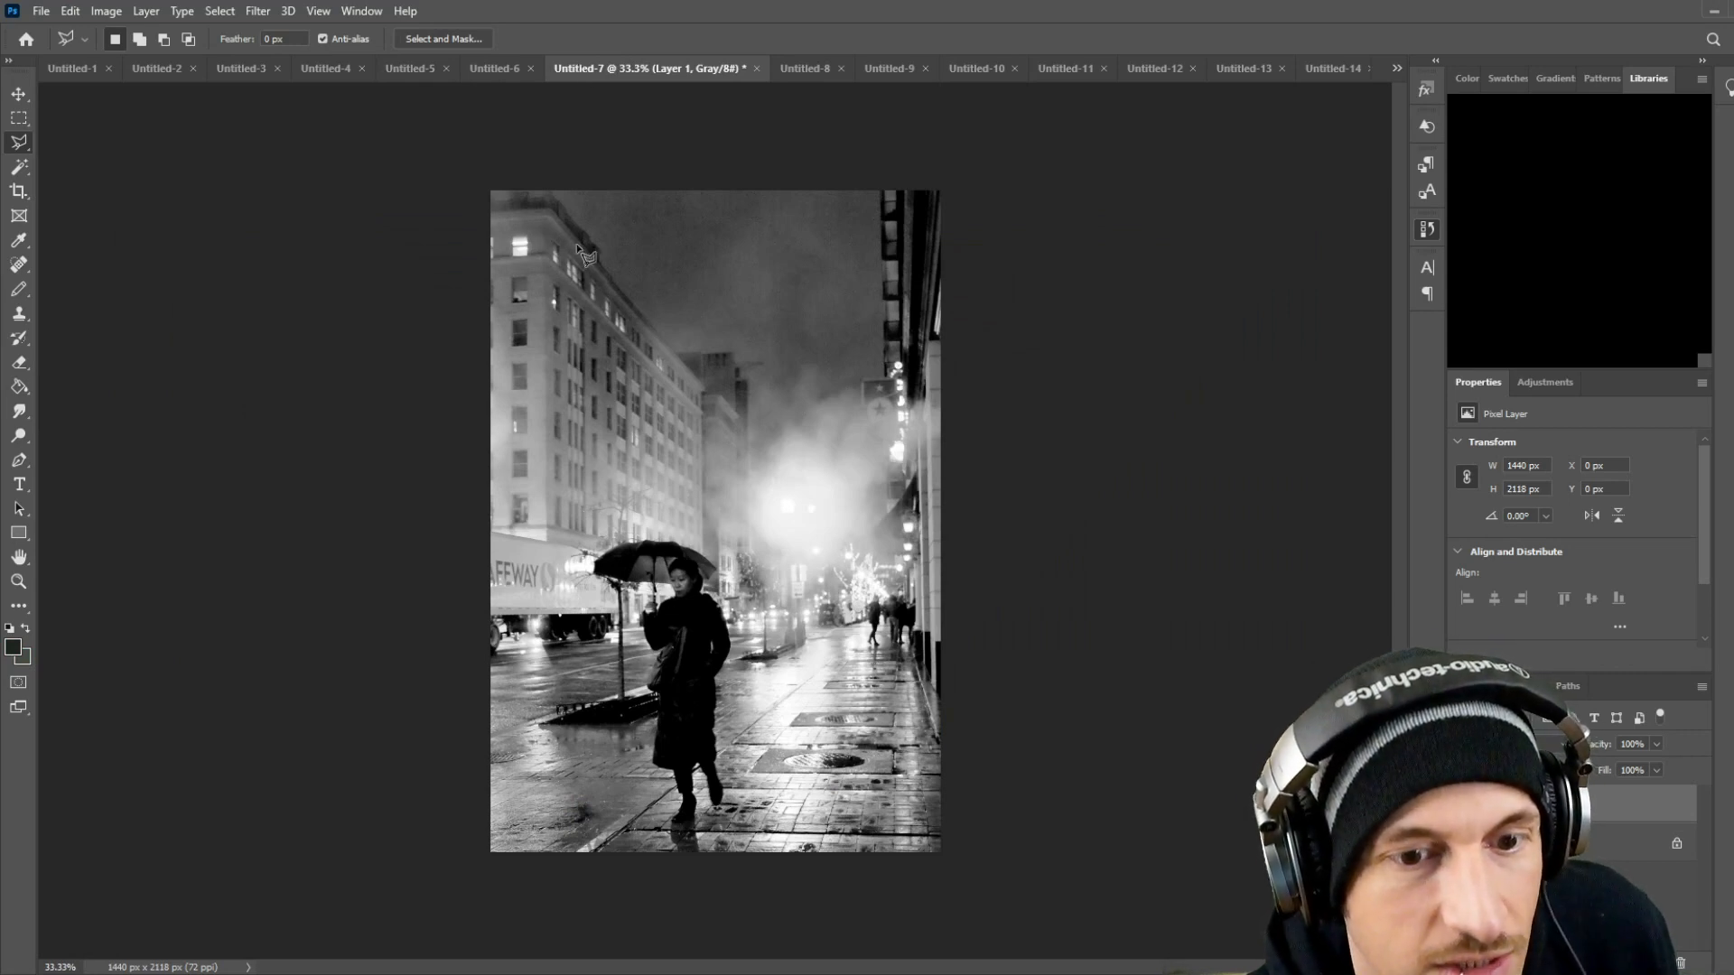
left_click(999, 69)
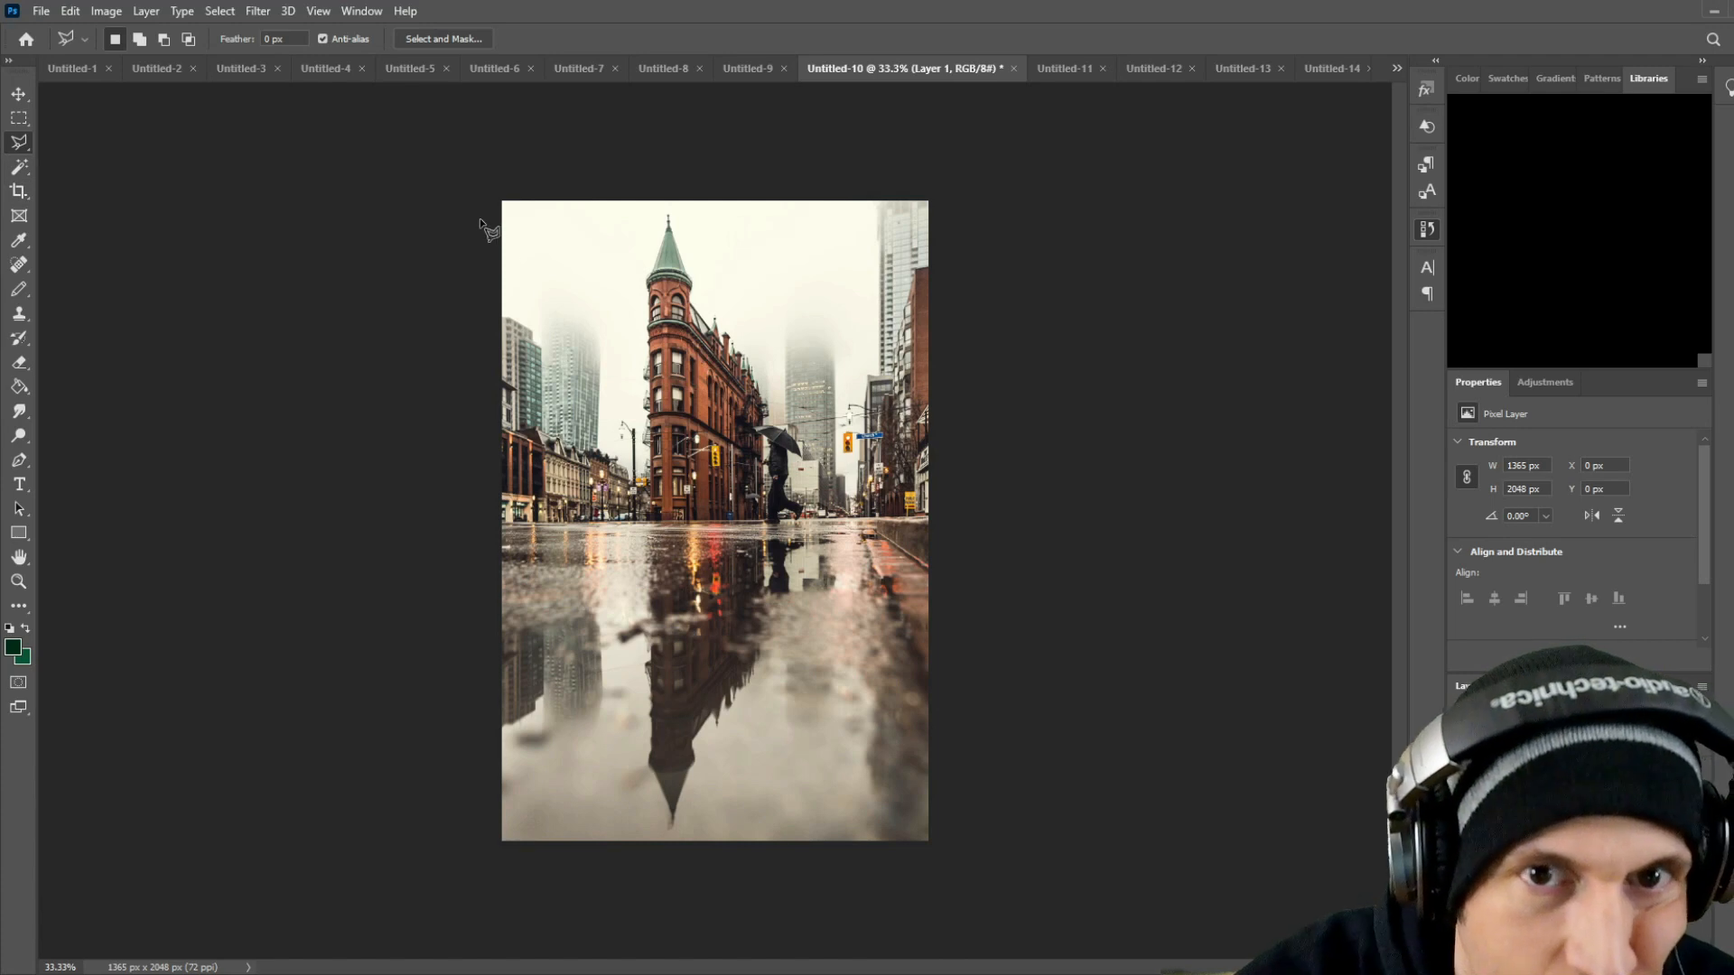
key("ctrl+plus")
key("ctrl+plus")
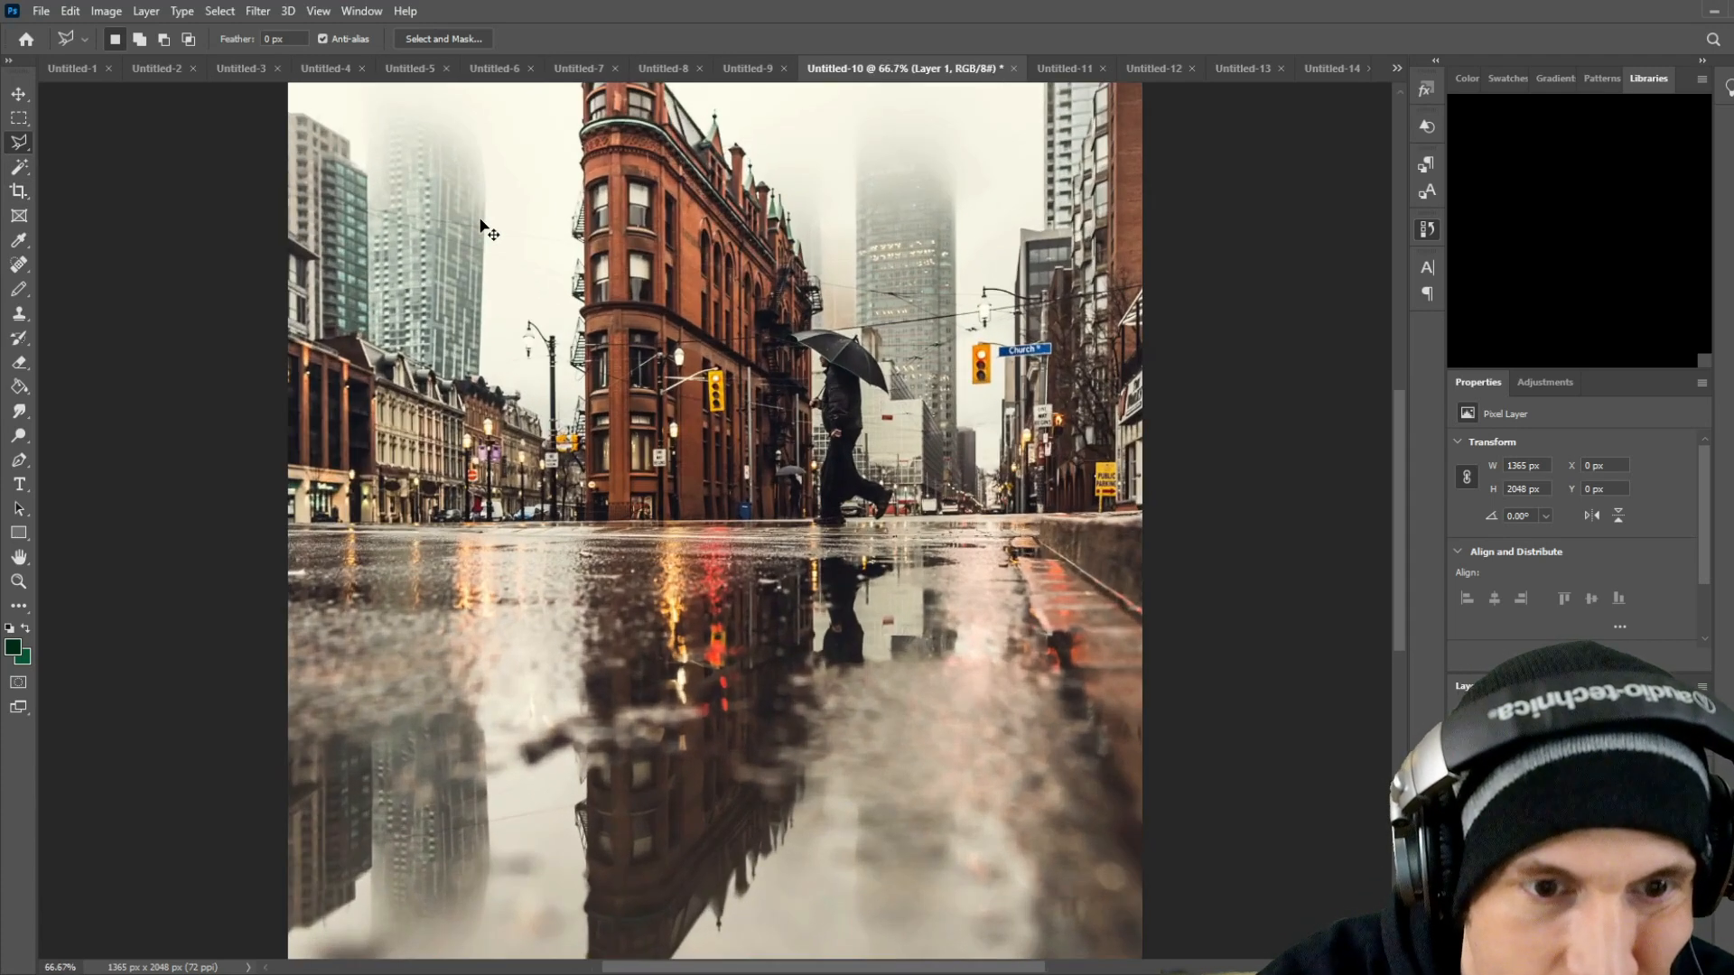
key("ctrl+plus")
key("ctrl+minus")
key("ctrl+minus")
key("ctrl+minus")
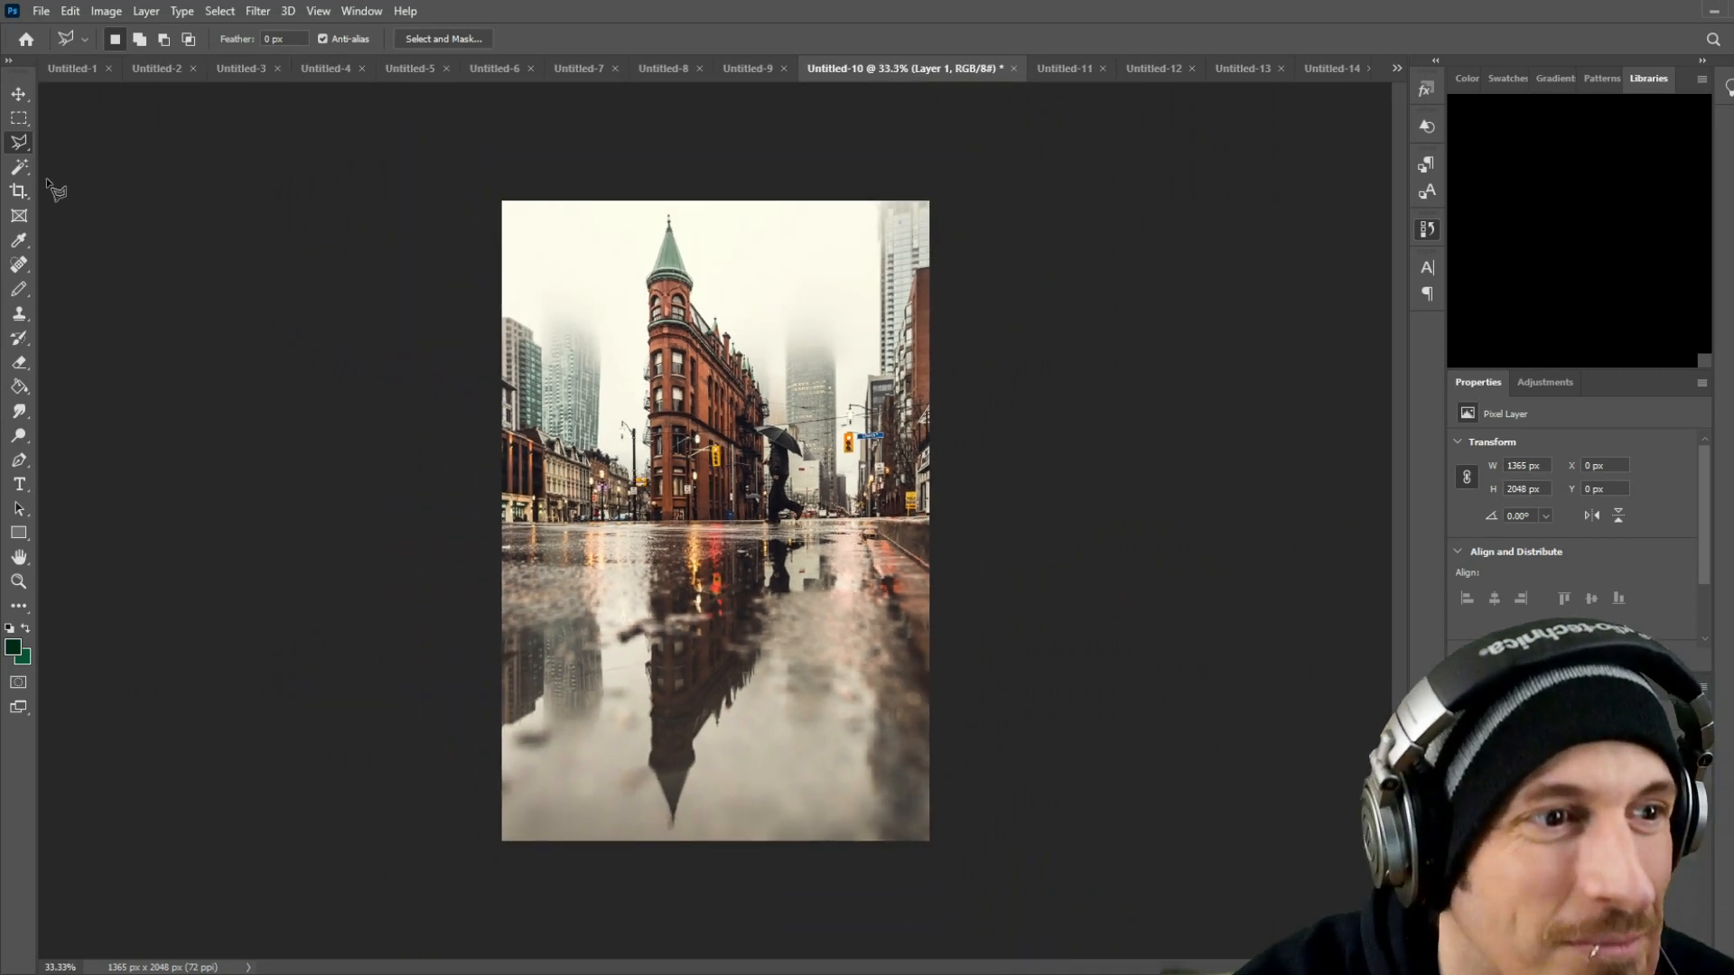
Step: Crop the rainy street photo to about 921 by 1262 px around the red-brick corner building and the pedestrian with the umbrella
left_click(18, 191)
left_click_drag(722, 852, 800, 730)
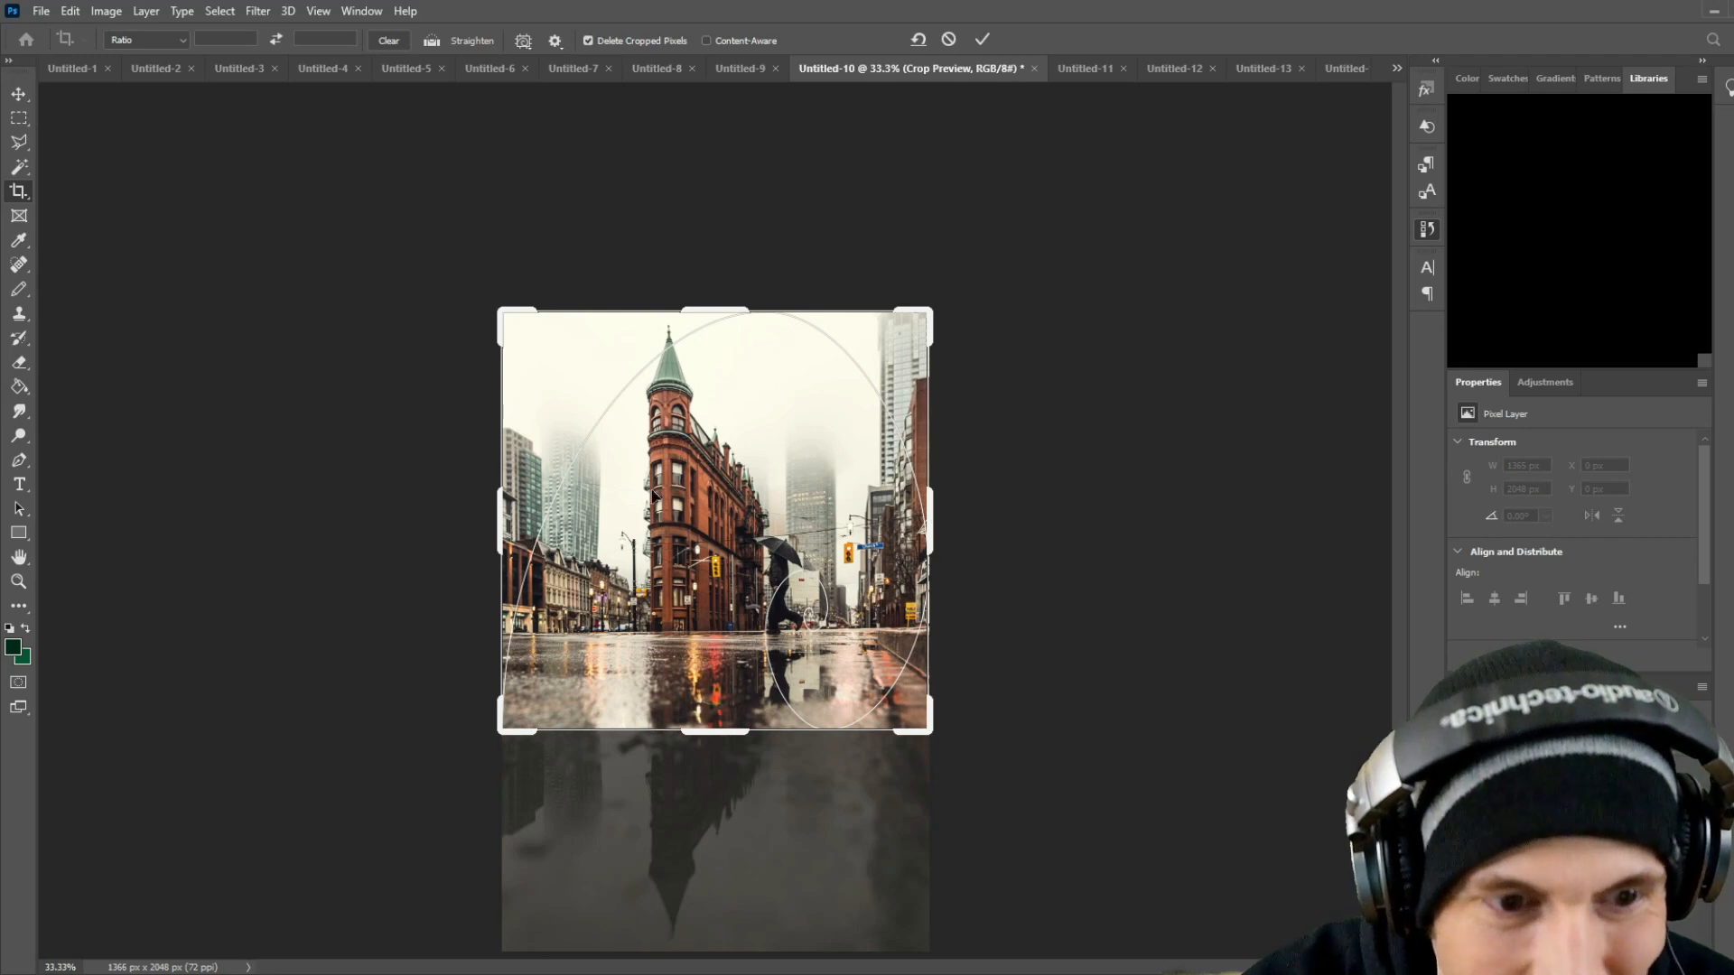
left_click_drag(500, 522, 522, 527)
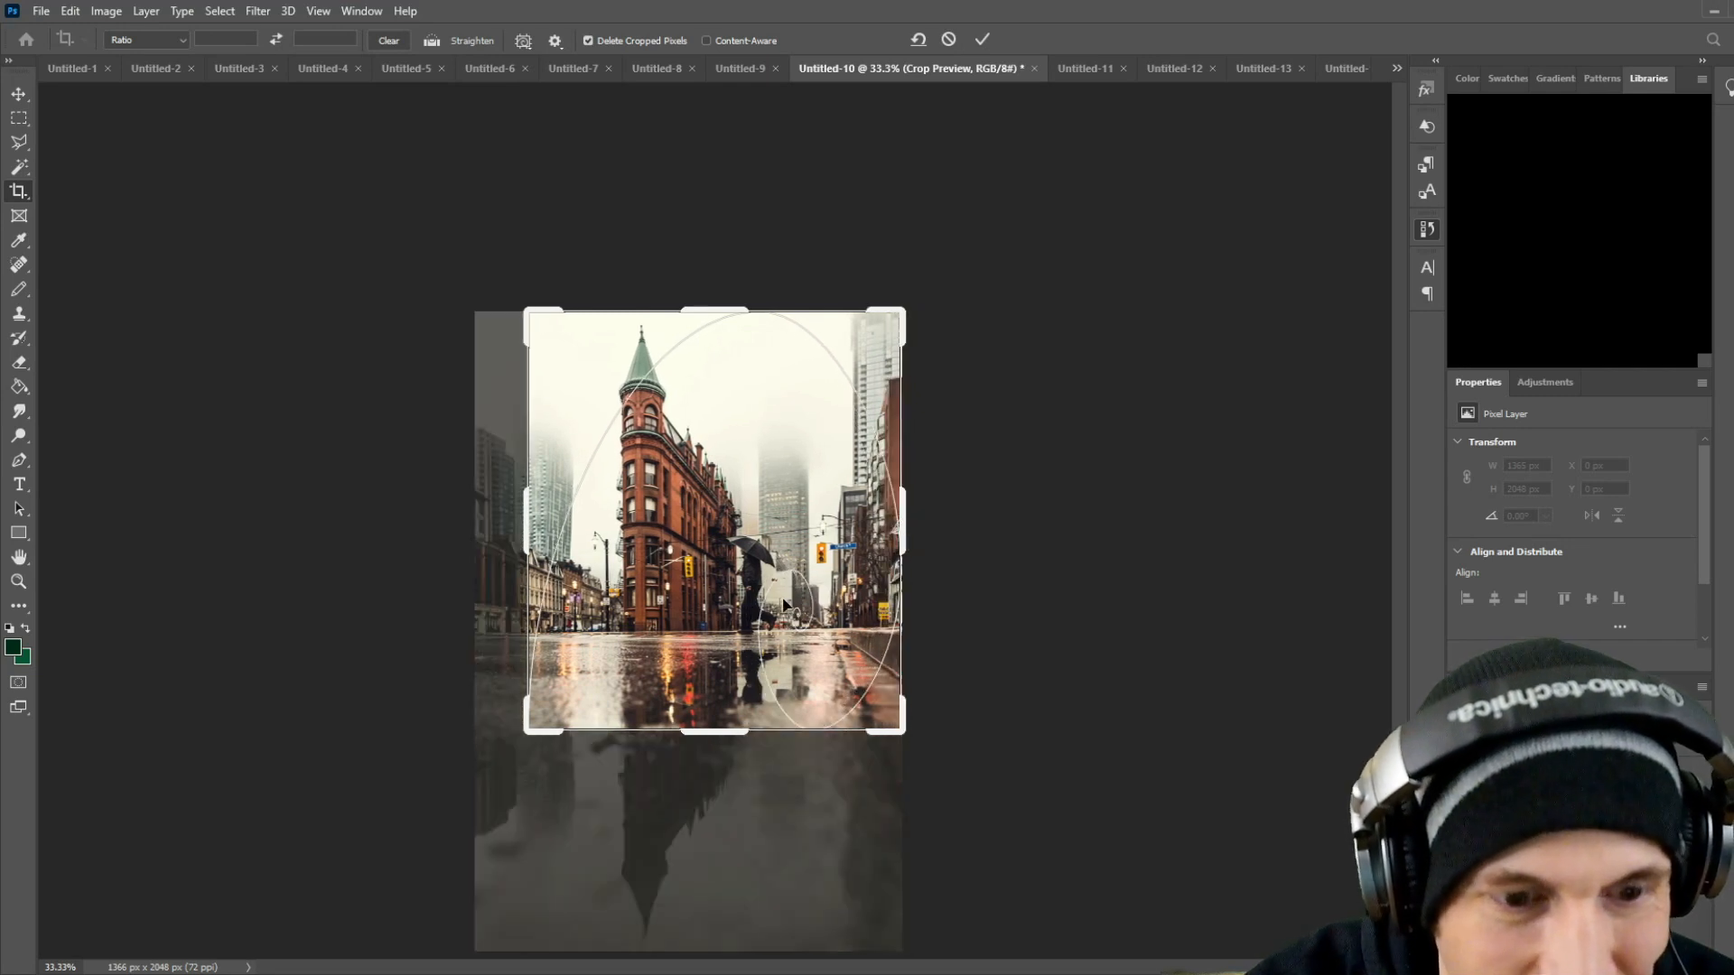
mouse_move(537, 730)
left_mouse_down()
mouse_move(546, 711)
mouse_move(530, 719)
left_mouse_up()
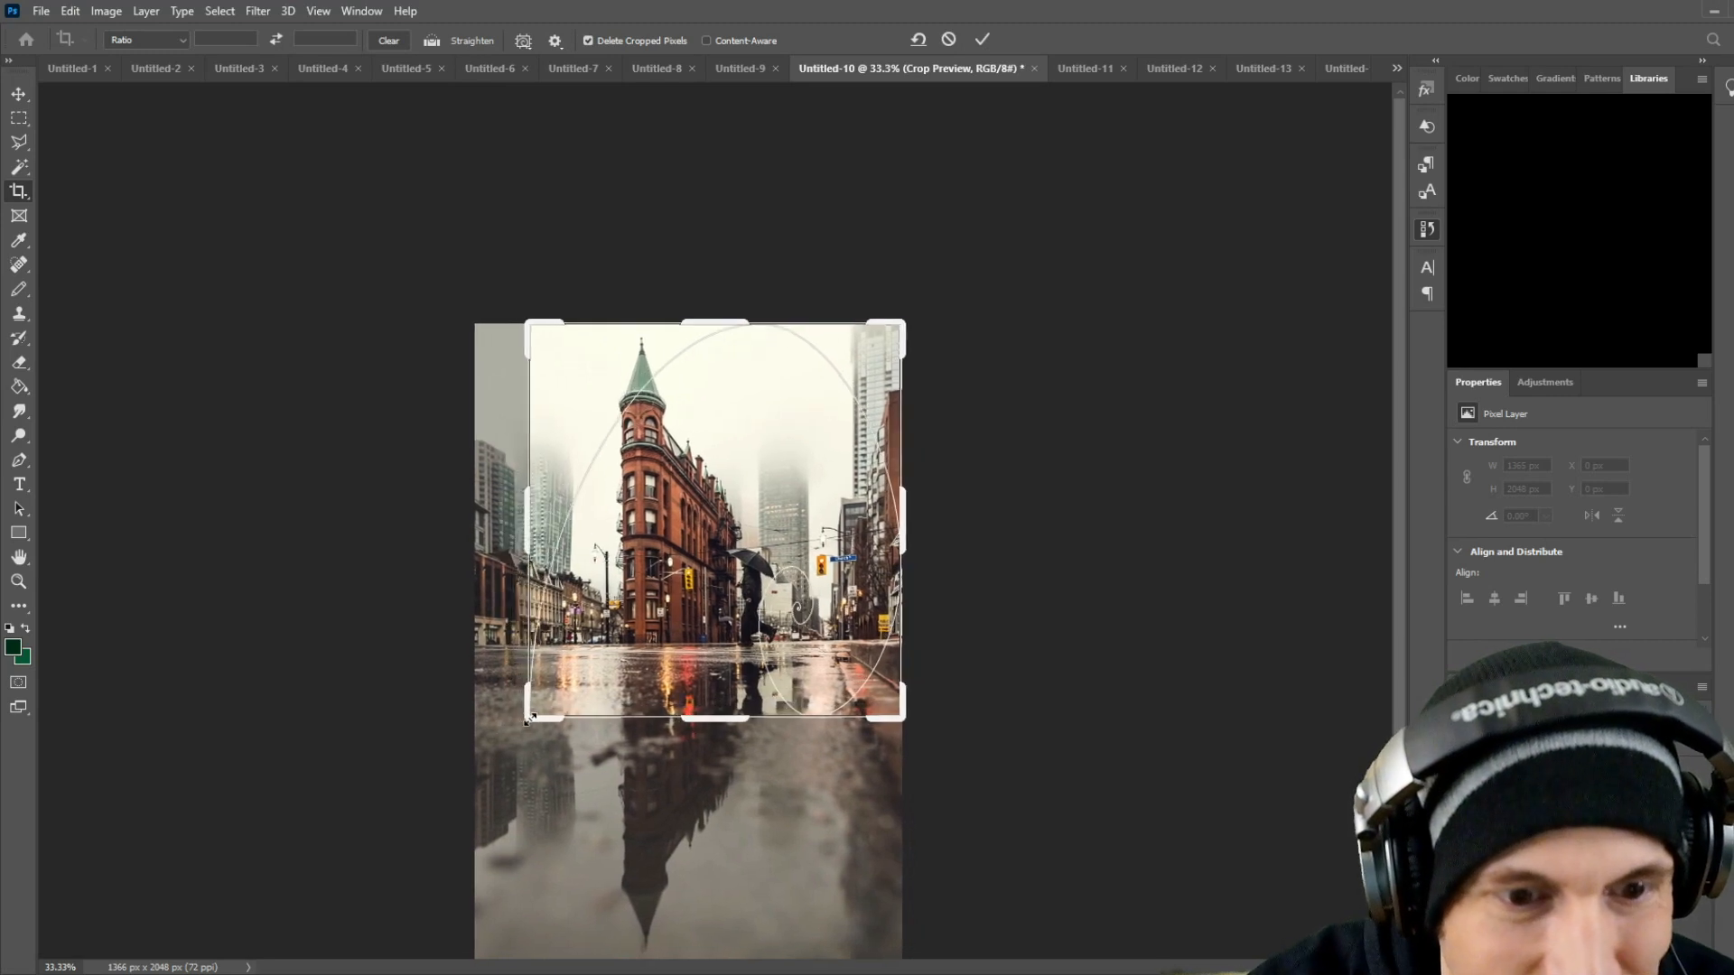
left_click_drag(903, 519, 863, 519)
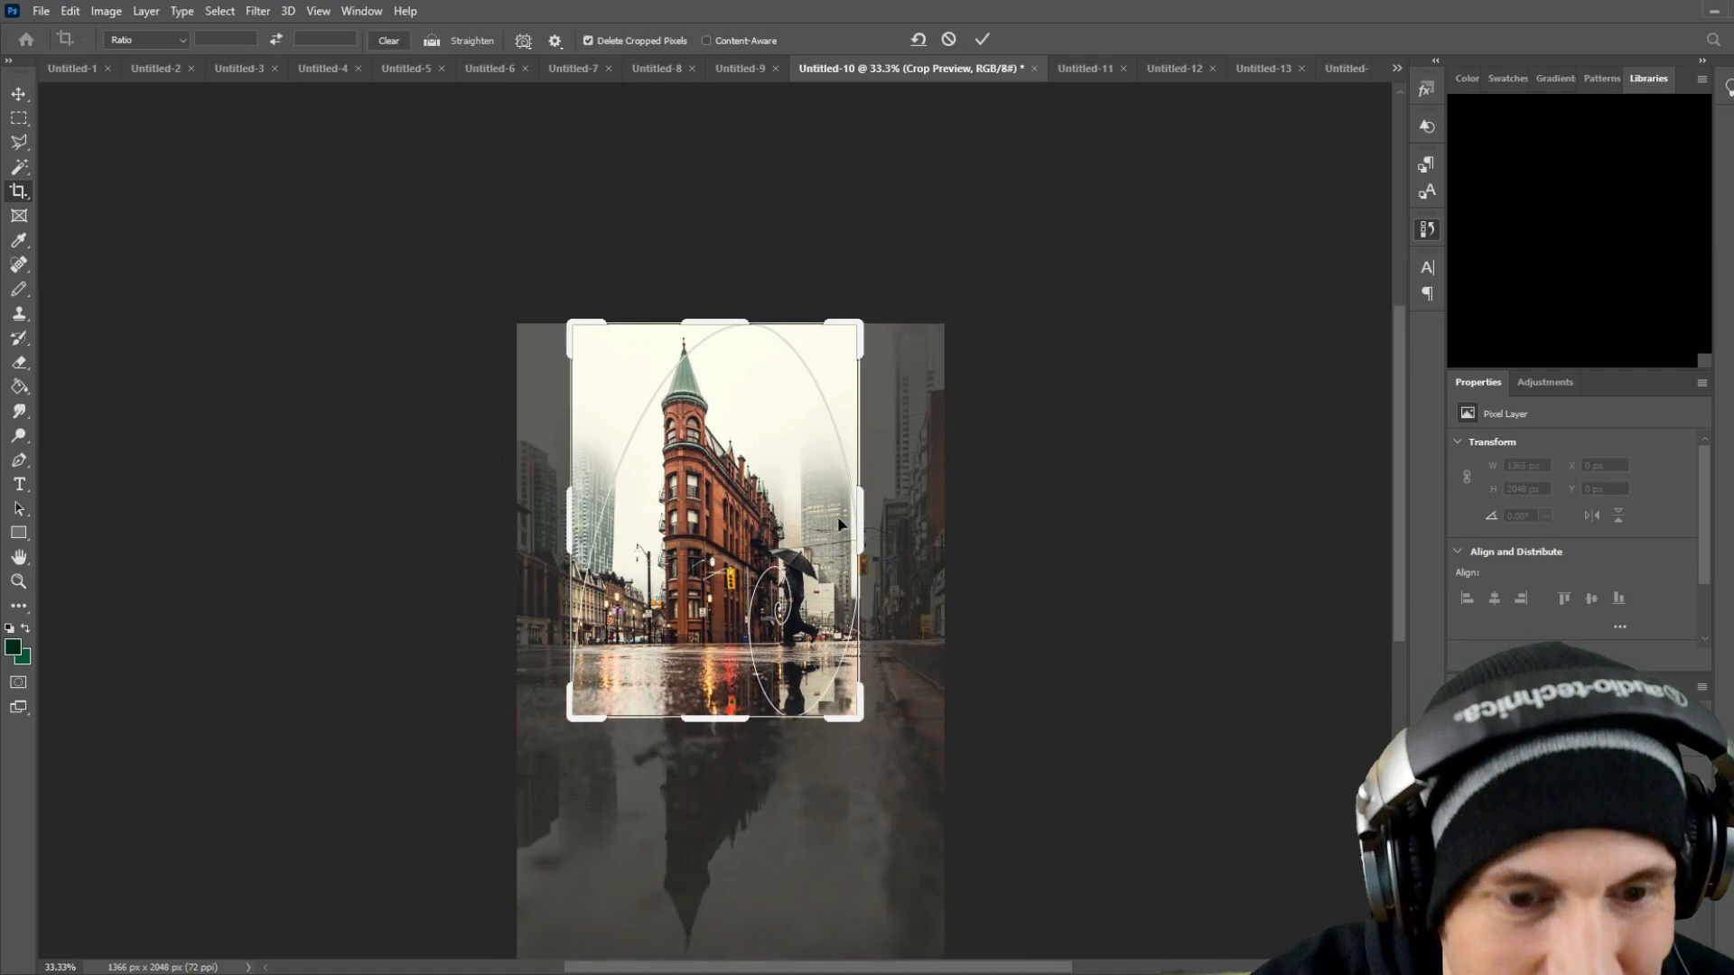
key("Return")
key("ctrl+1")
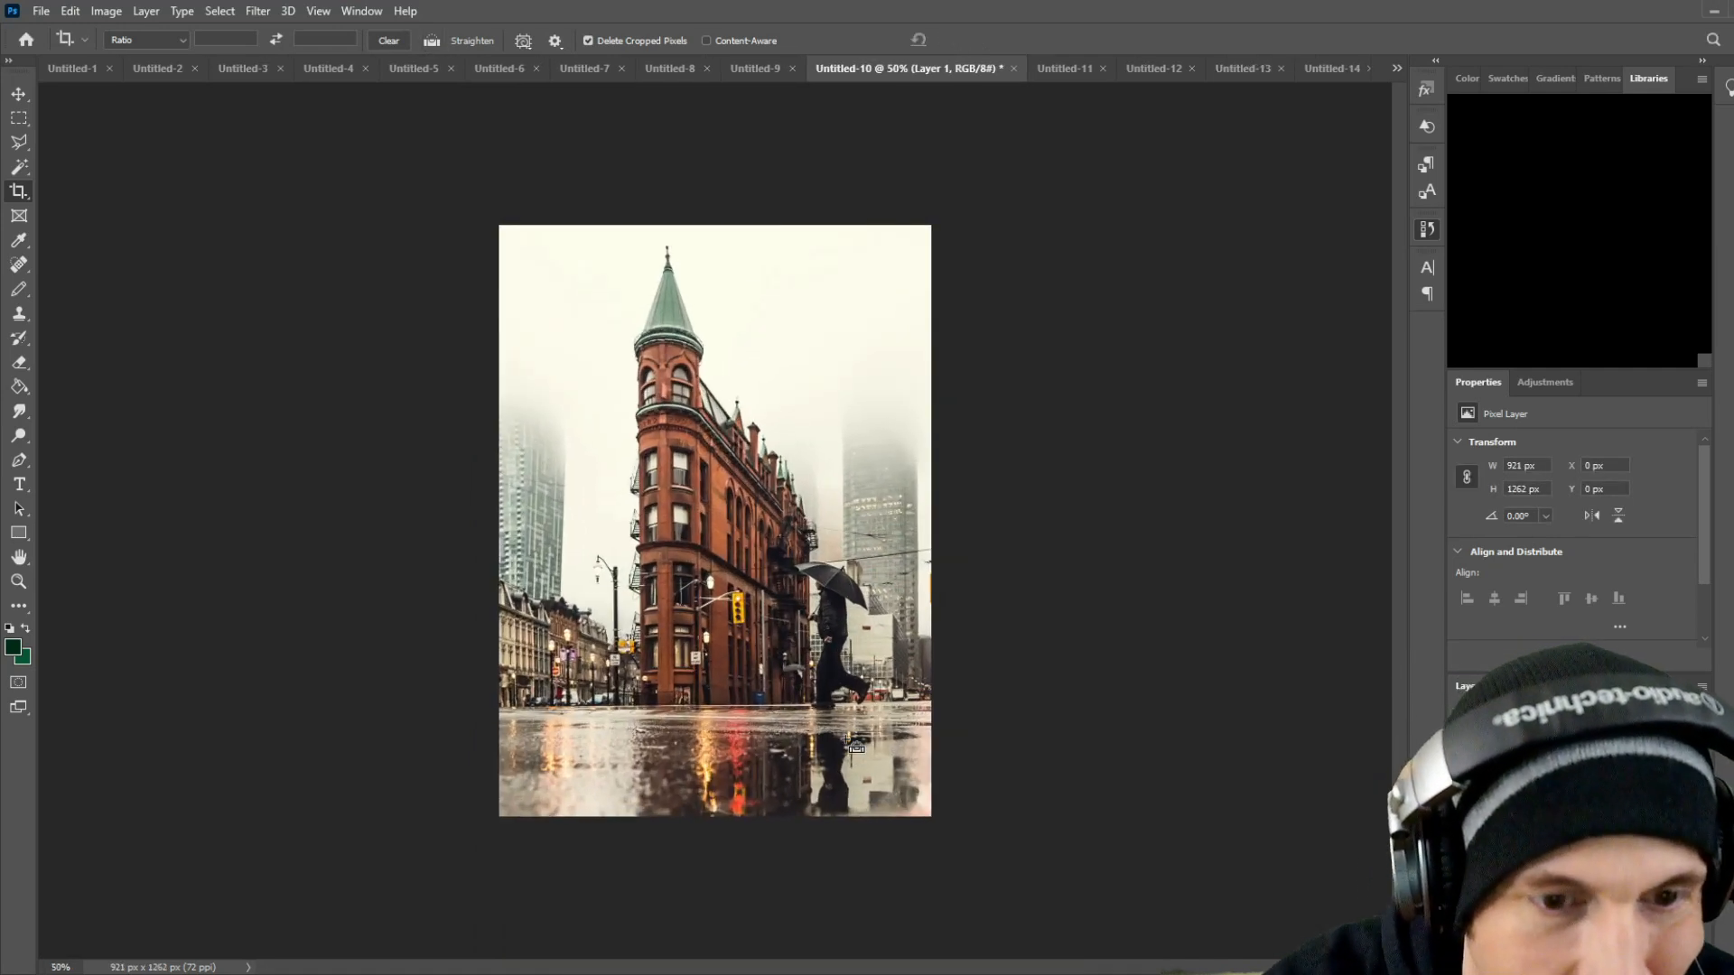
key("ctrl+plus")
key("ctrl+0")
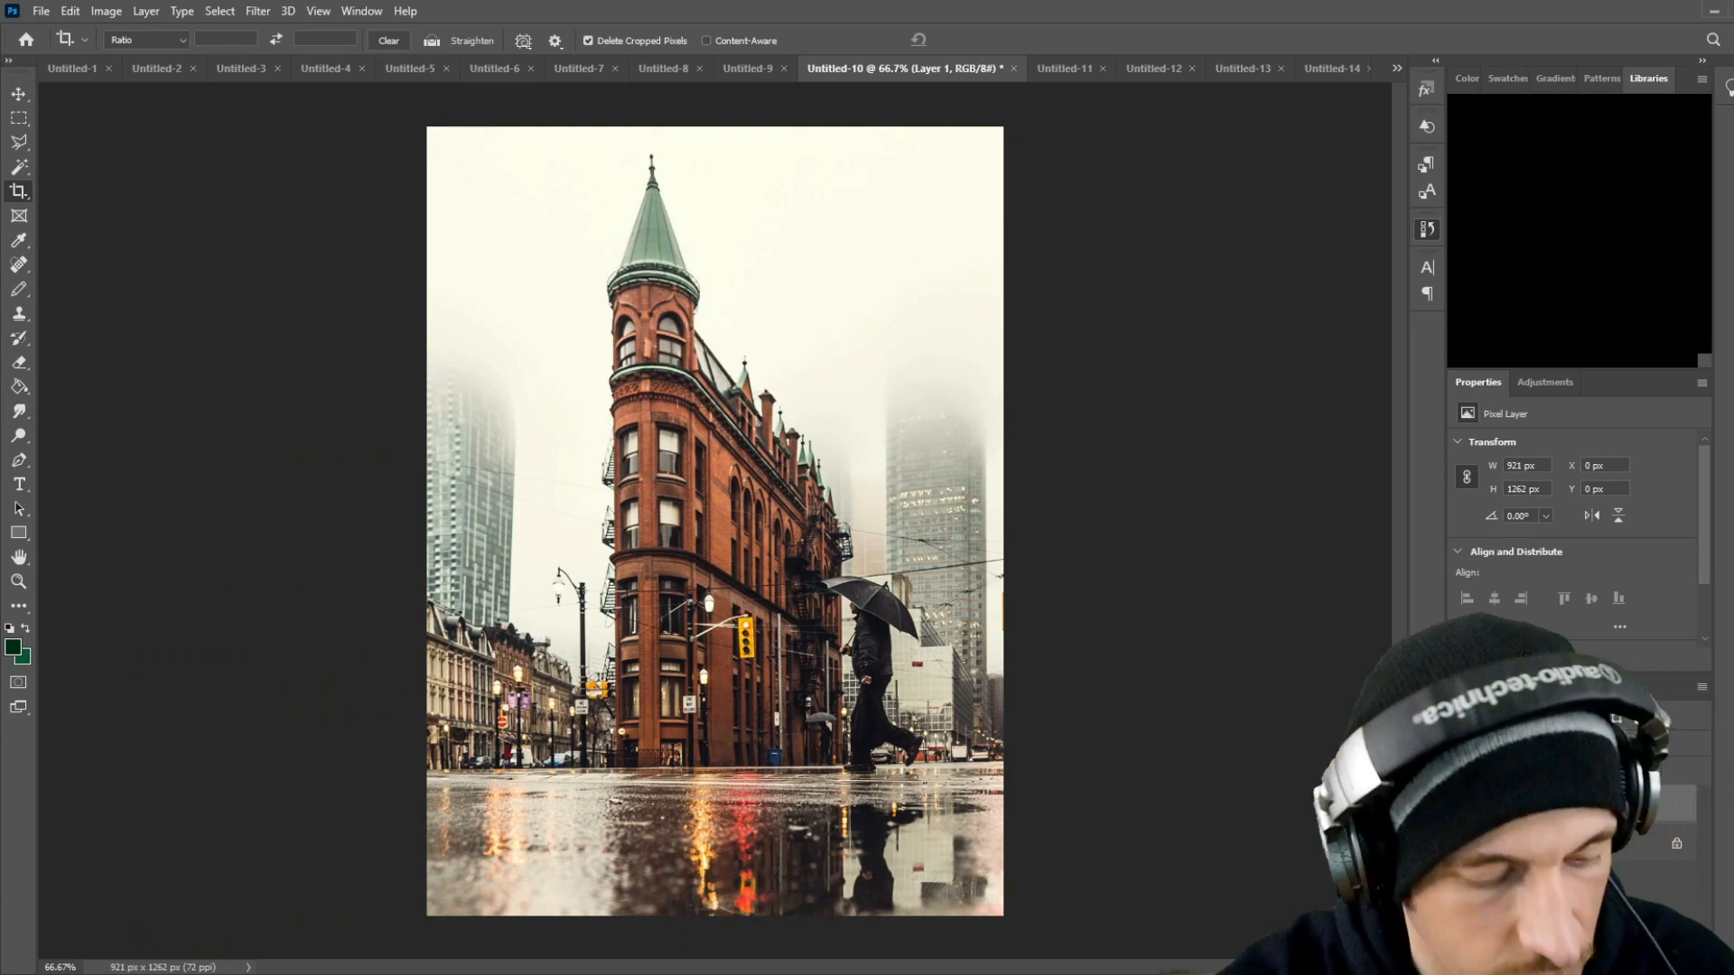
Step: Duplicate the cropped photo layer and turn the copy black and white using Hue/Saturation with Saturation at -100
key("ctrl+a")
key("ctrl+j")
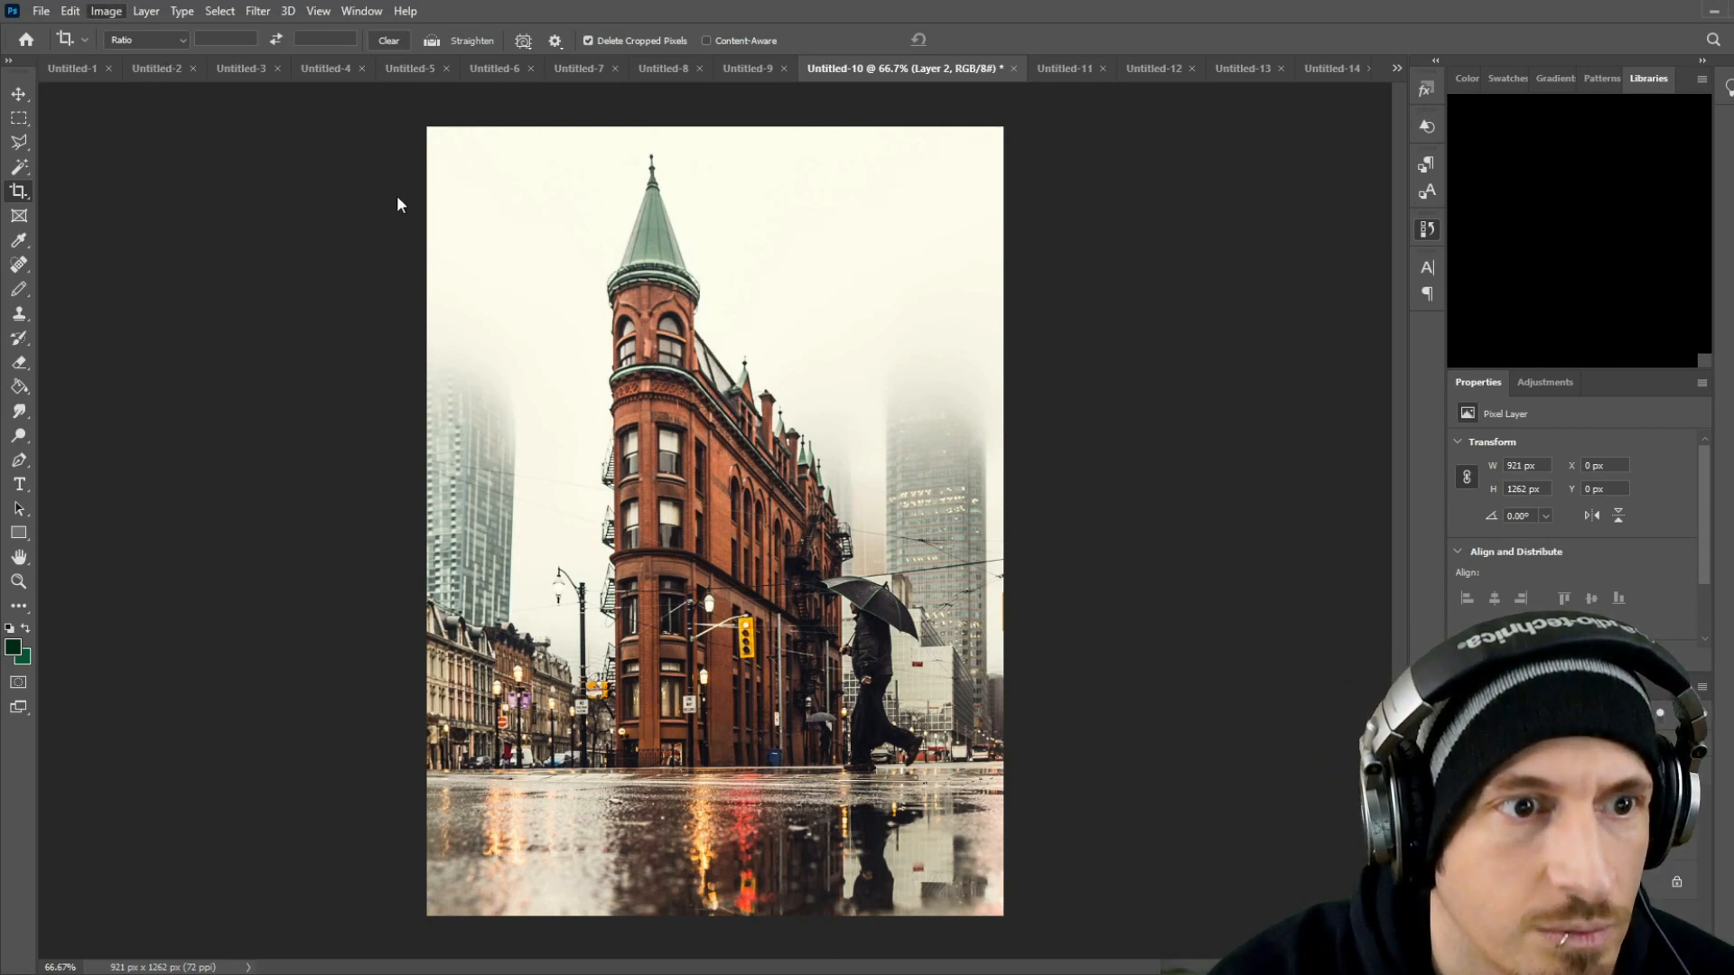
key("ctrl+u")
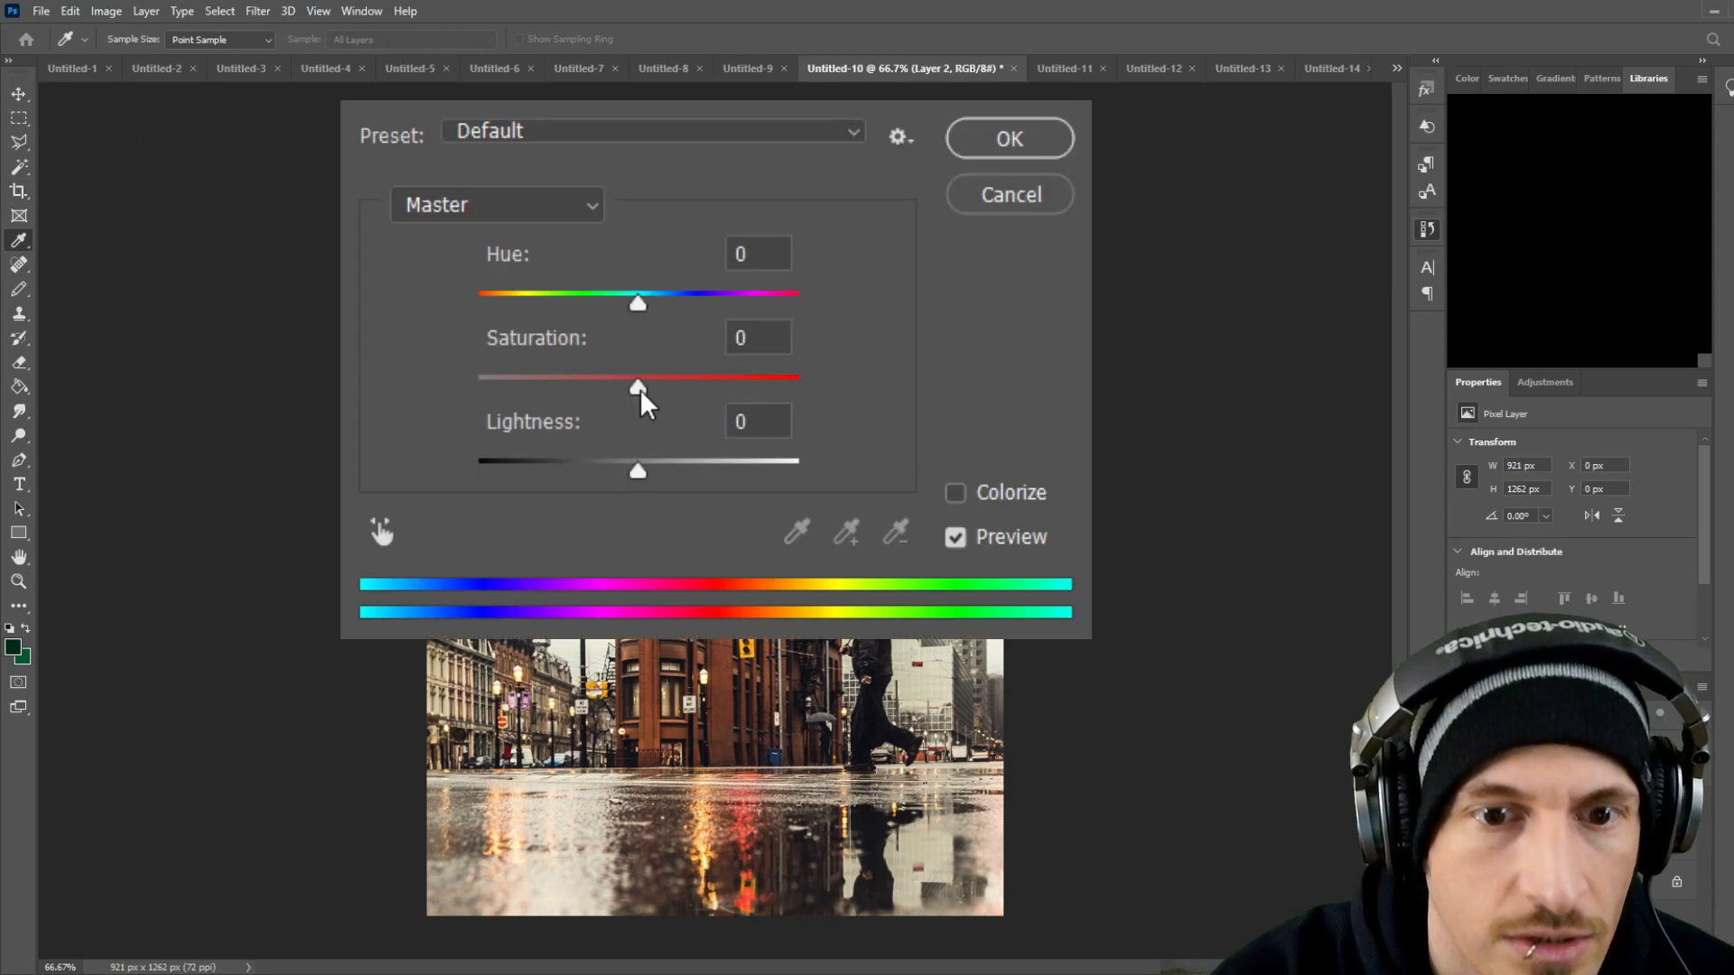
left_click_drag(640, 389, 399, 378)
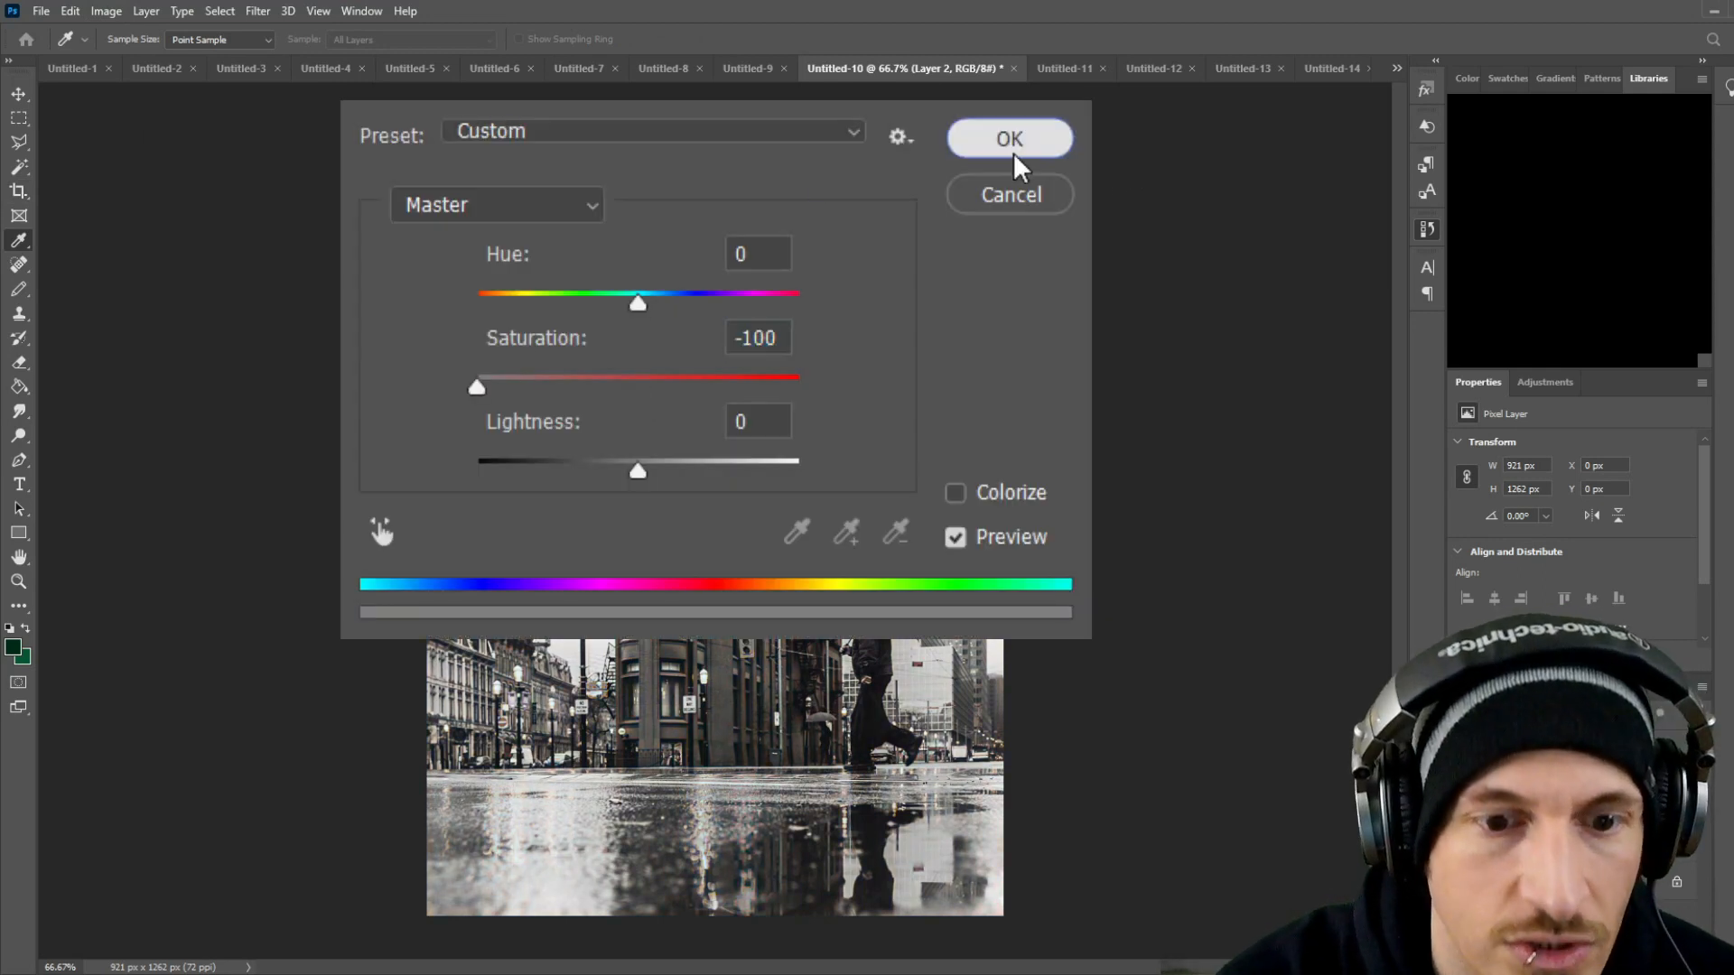
left_click(1011, 149)
key("c")
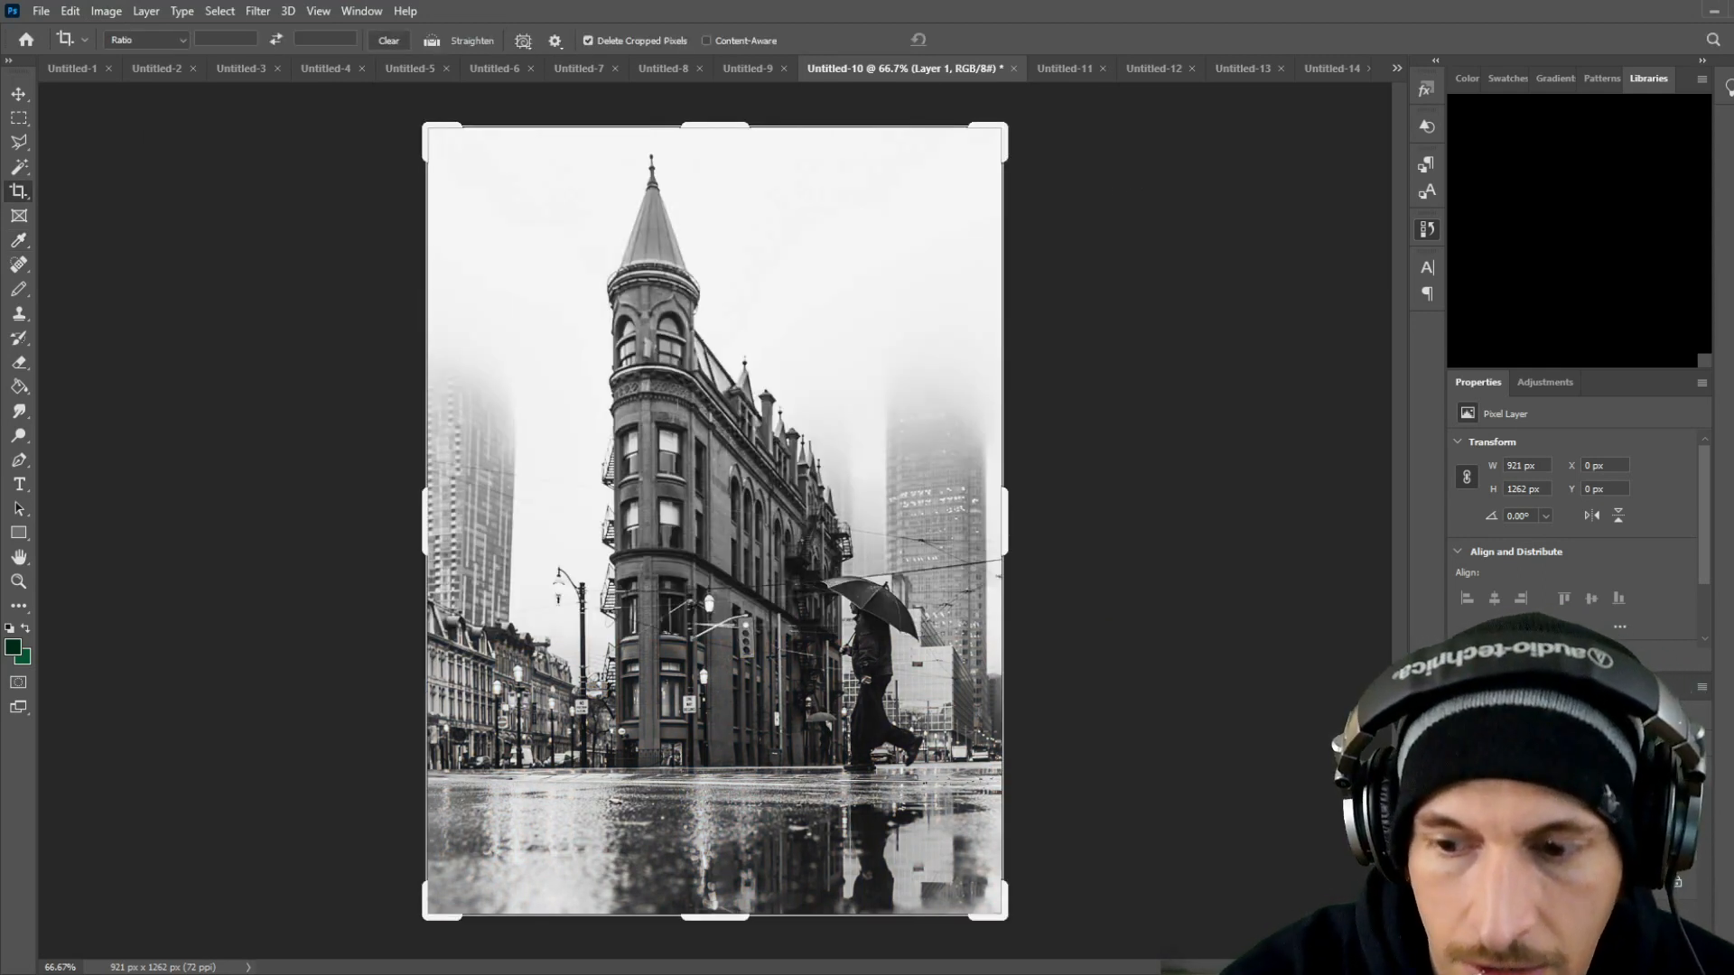
Step: Duplicate Layer 2, give the copy a magenta Color Overlay in Color blend mode, and place it beneath Layer 2
left_click(1604, 814)
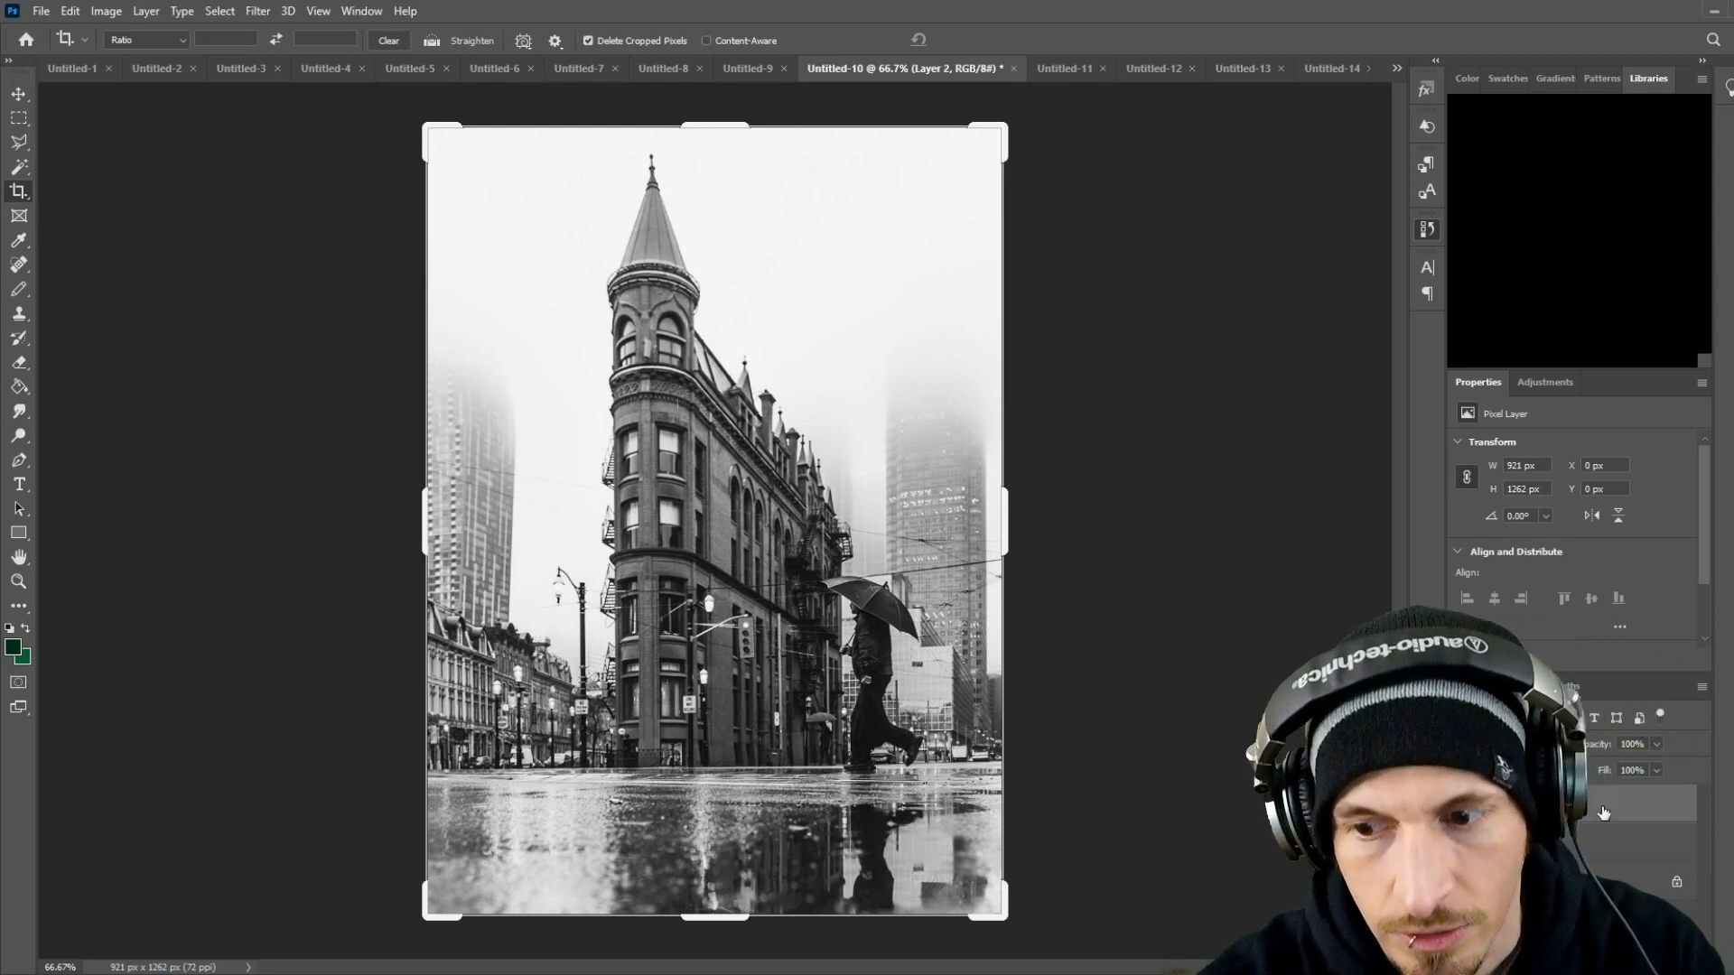
key("ctrl+j")
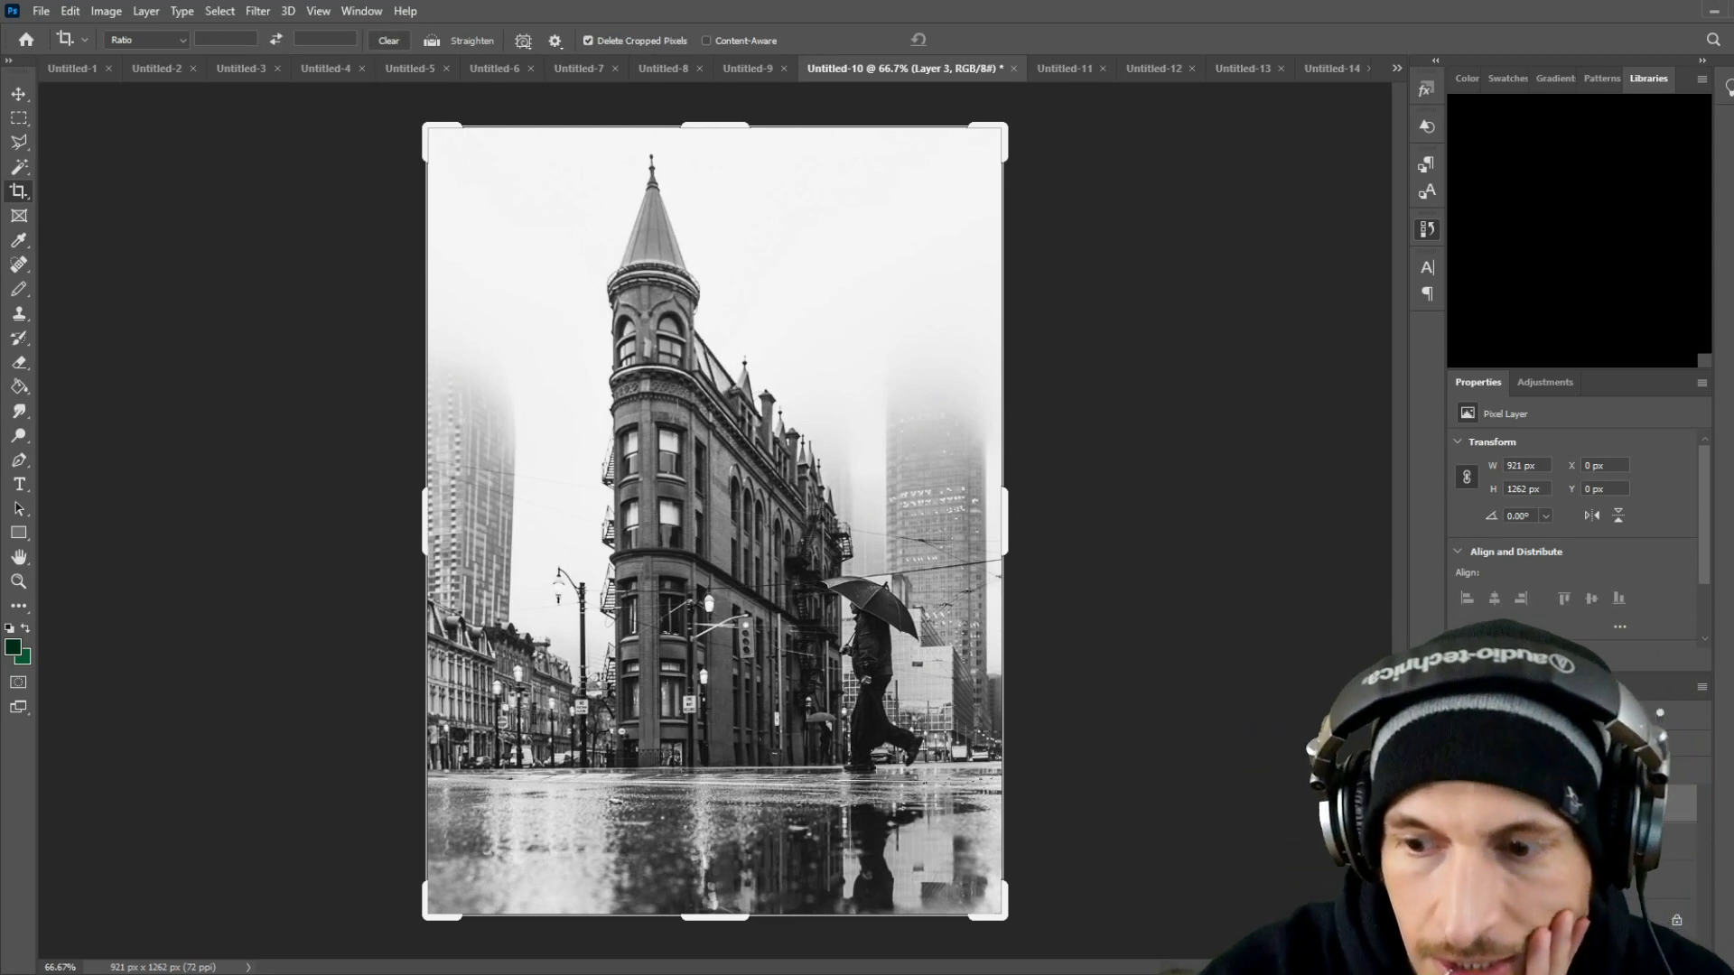
double_click(1617, 804)
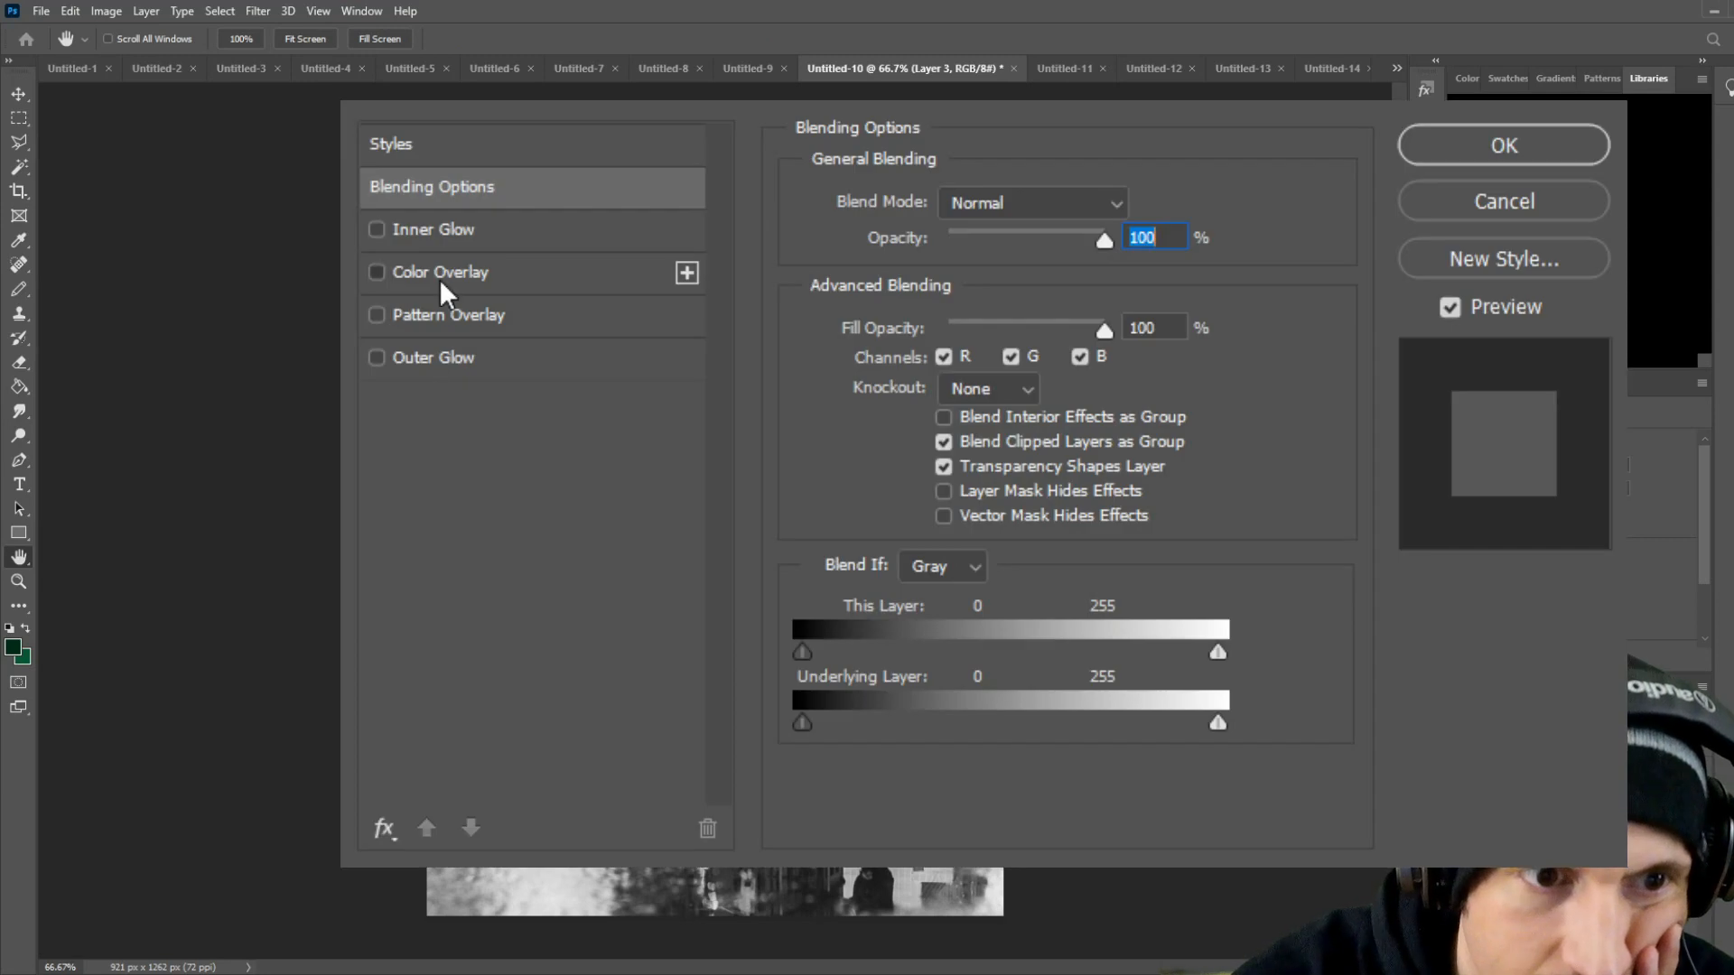
left_click(439, 275)
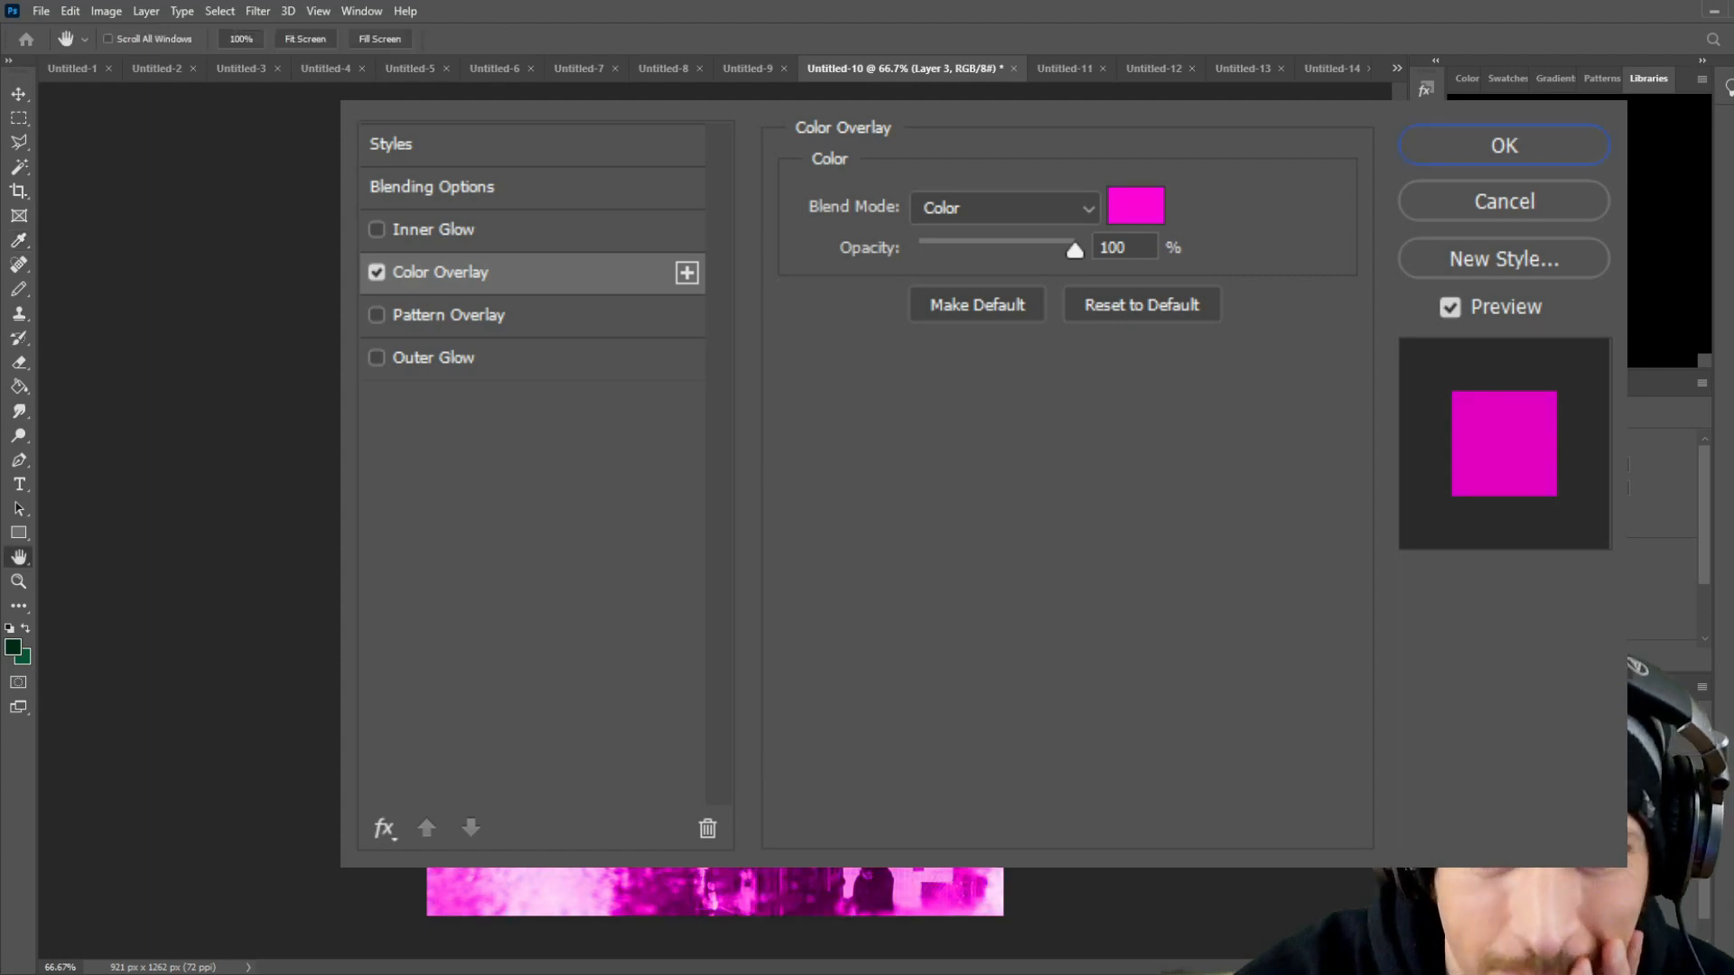
left_click(1504, 146)
key("c")
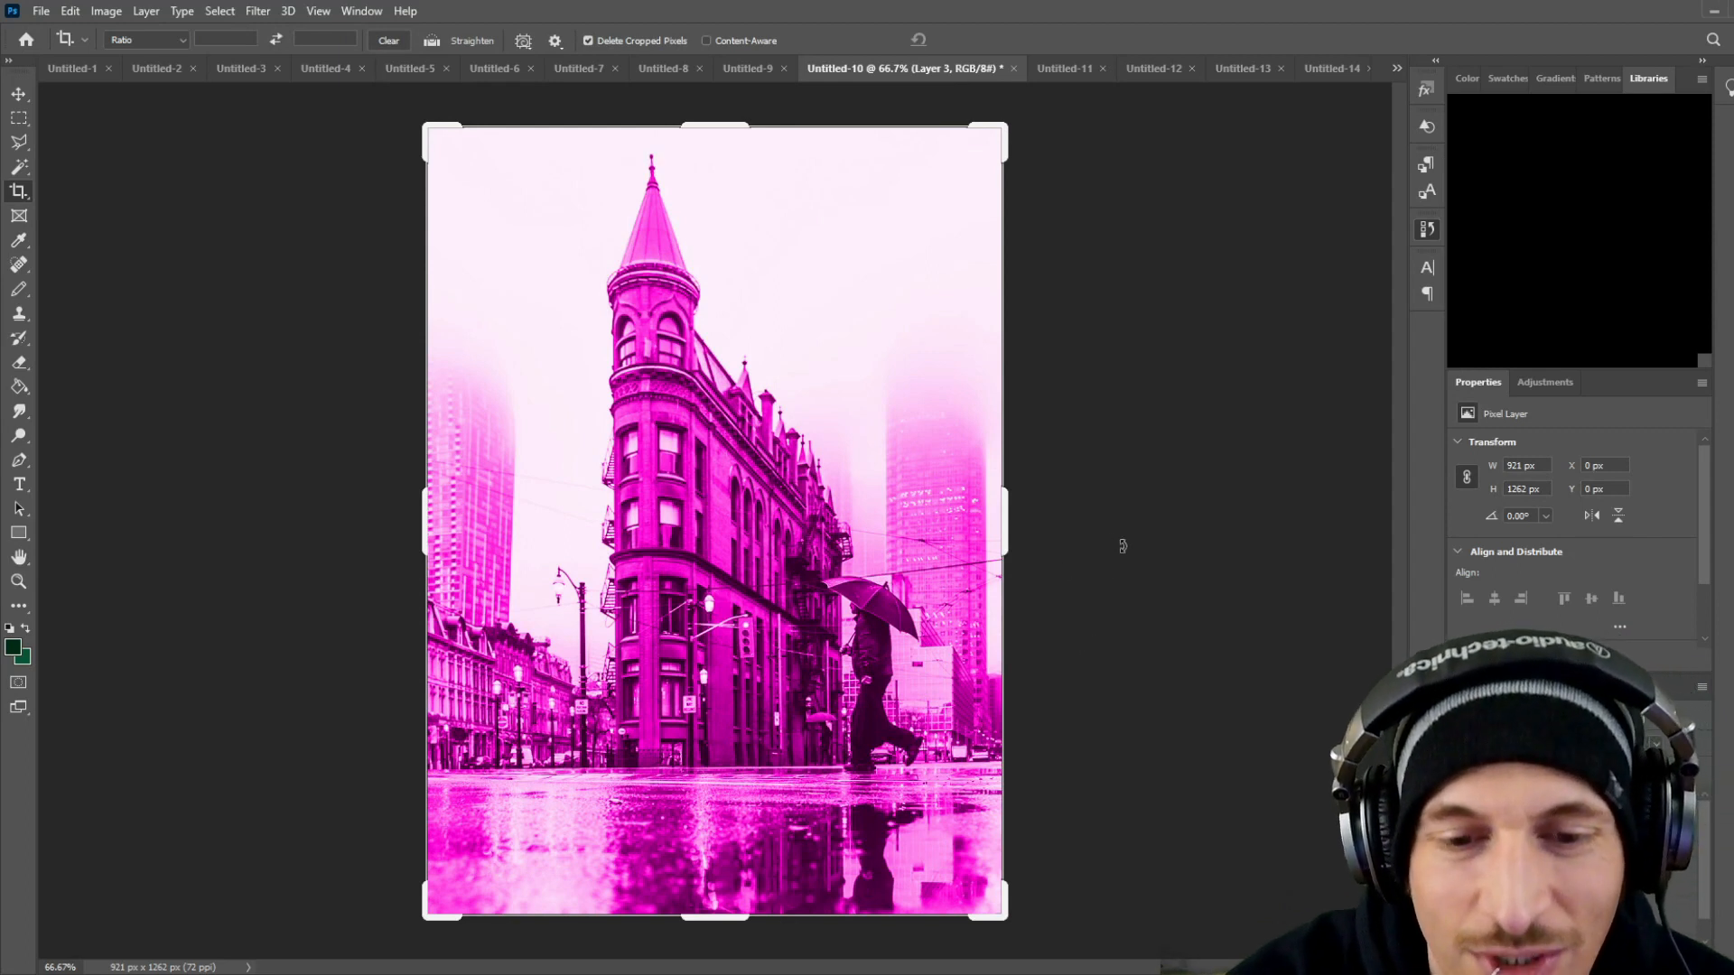
key("Delete")
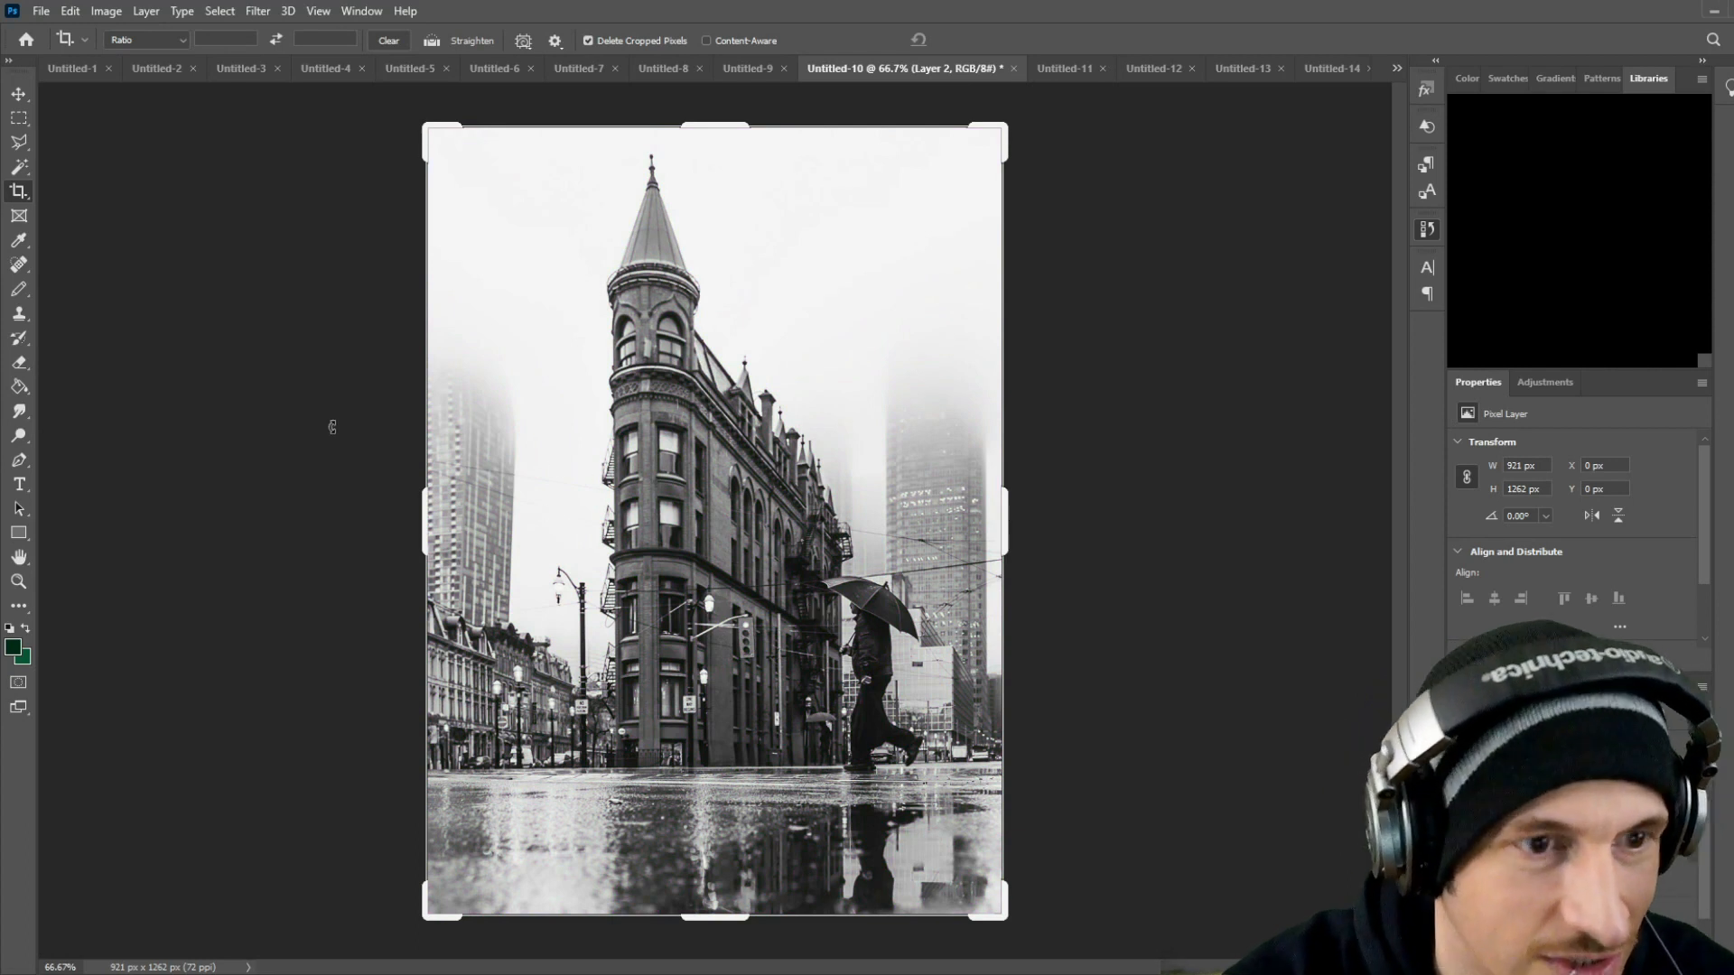
Step: Roughly erase Layer 2 over the corner building's facade and up its tower with a 40 px brush to expose the magenta layer
key("e")
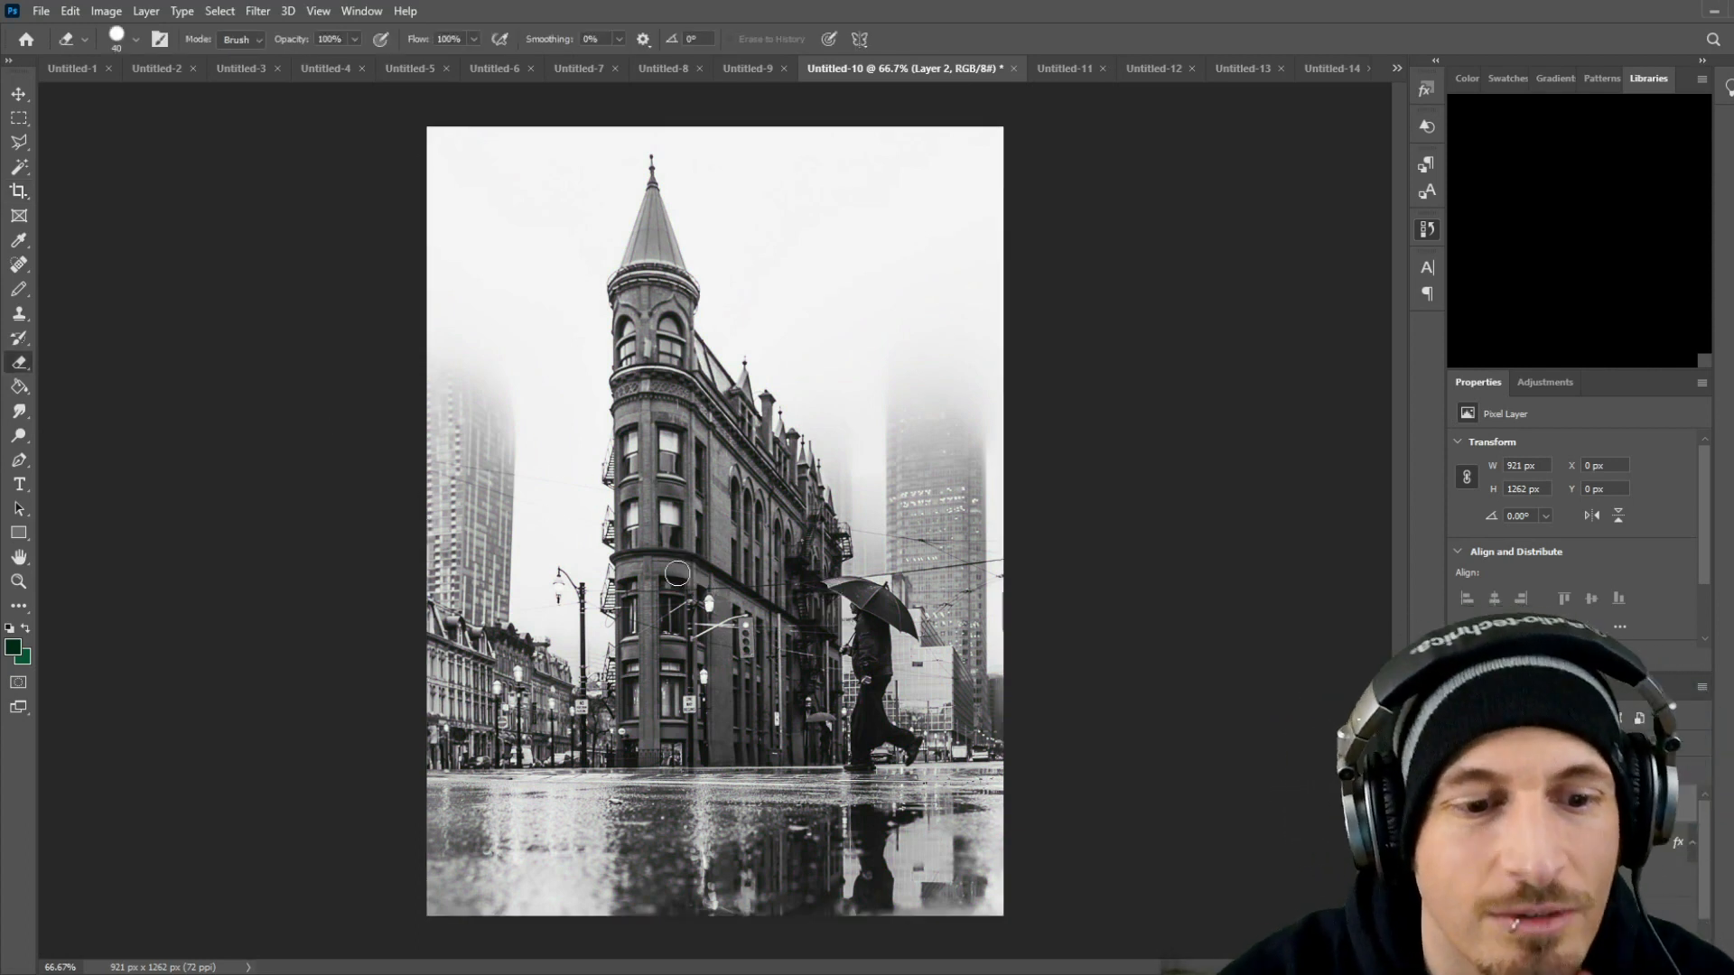
mouse_move(700, 541)
left_mouse_down()
mouse_move(737, 520)
mouse_move(727, 558)
mouse_move(709, 522)
mouse_move(746, 538)
mouse_move(701, 482)
mouse_move(728, 521)
mouse_move(702, 541)
mouse_move(680, 422)
mouse_move(732, 455)
mouse_move(679, 400)
mouse_move(753, 536)
mouse_move(777, 520)
mouse_move(765, 501)
mouse_move(724, 520)
mouse_move(698, 461)
mouse_move(692, 502)
mouse_move(679, 494)
mouse_move(671, 399)
mouse_move(652, 383)
mouse_move(680, 513)
mouse_move(650, 390)
mouse_move(669, 628)
mouse_move(697, 577)
mouse_move(714, 653)
mouse_move(725, 603)
mouse_move(771, 556)
mouse_move(769, 594)
mouse_move(771, 550)
mouse_move(796, 569)
mouse_move(792, 655)
mouse_move(754, 667)
mouse_move(773, 602)
mouse_move(777, 648)
mouse_move(763, 665)
mouse_move(758, 609)
mouse_move(727, 683)
mouse_move(675, 619)
mouse_move(644, 413)
mouse_move(621, 377)
mouse_move(656, 384)
left_mouse_up()
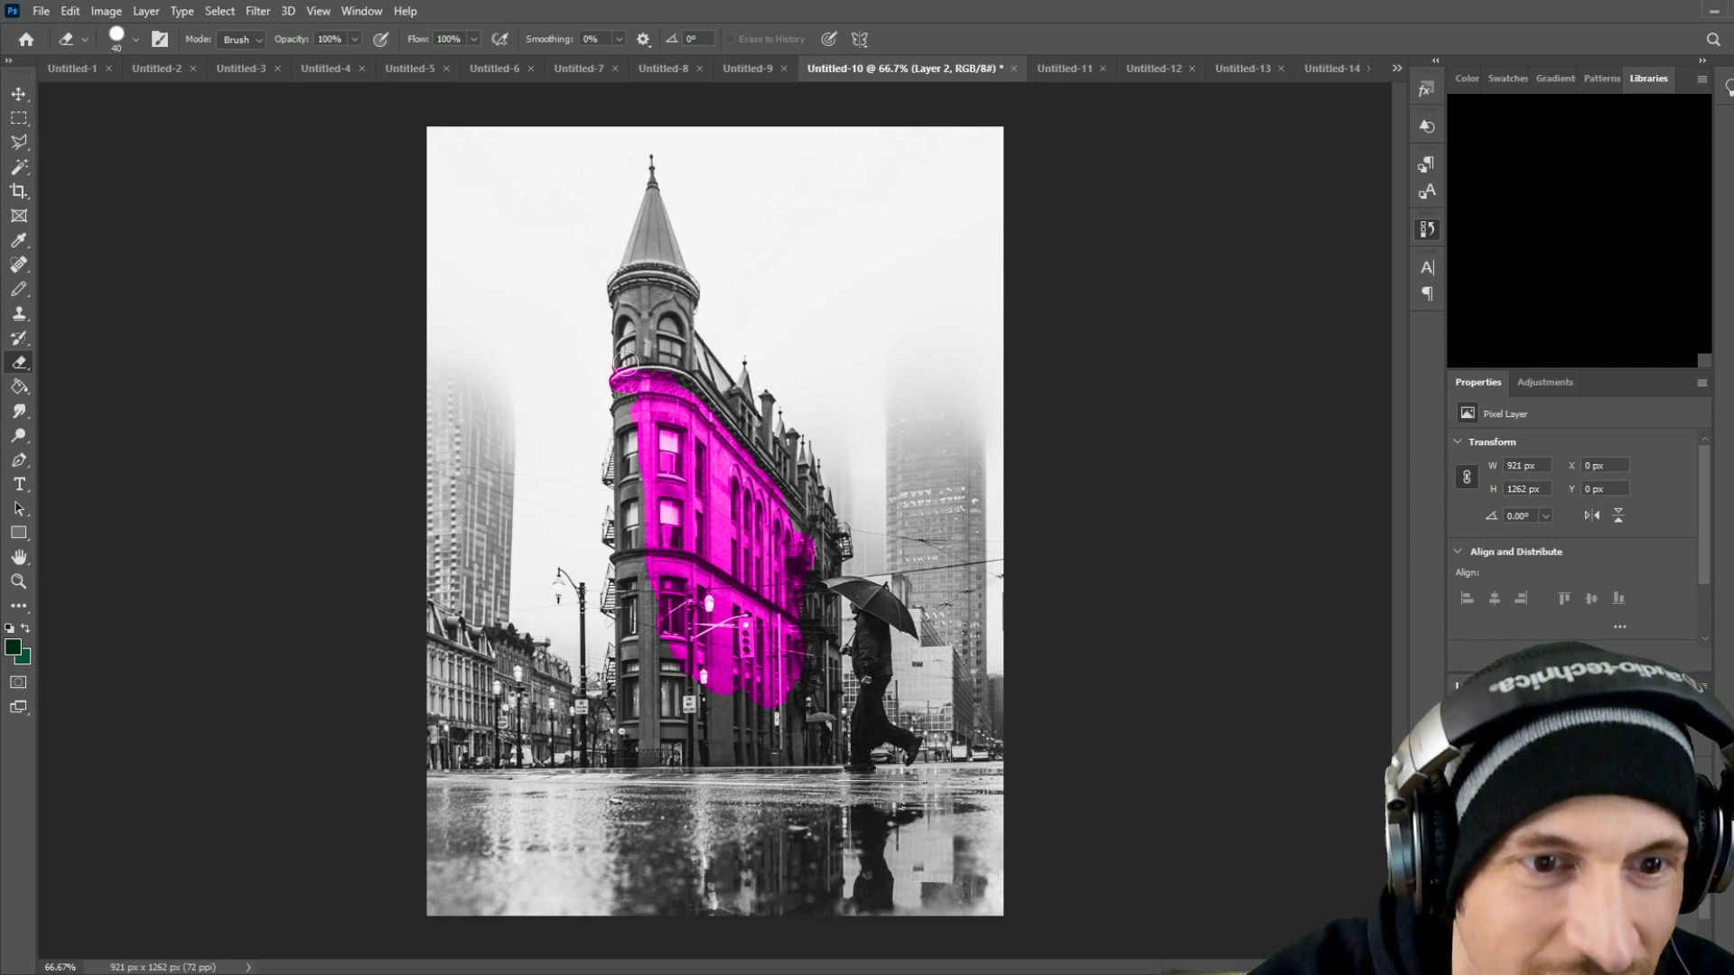
mouse_move(680, 407)
left_mouse_down()
mouse_move(688, 390)
mouse_move(729, 422)
mouse_move(802, 547)
left_mouse_up()
left_click_drag(642, 505, 626, 397)
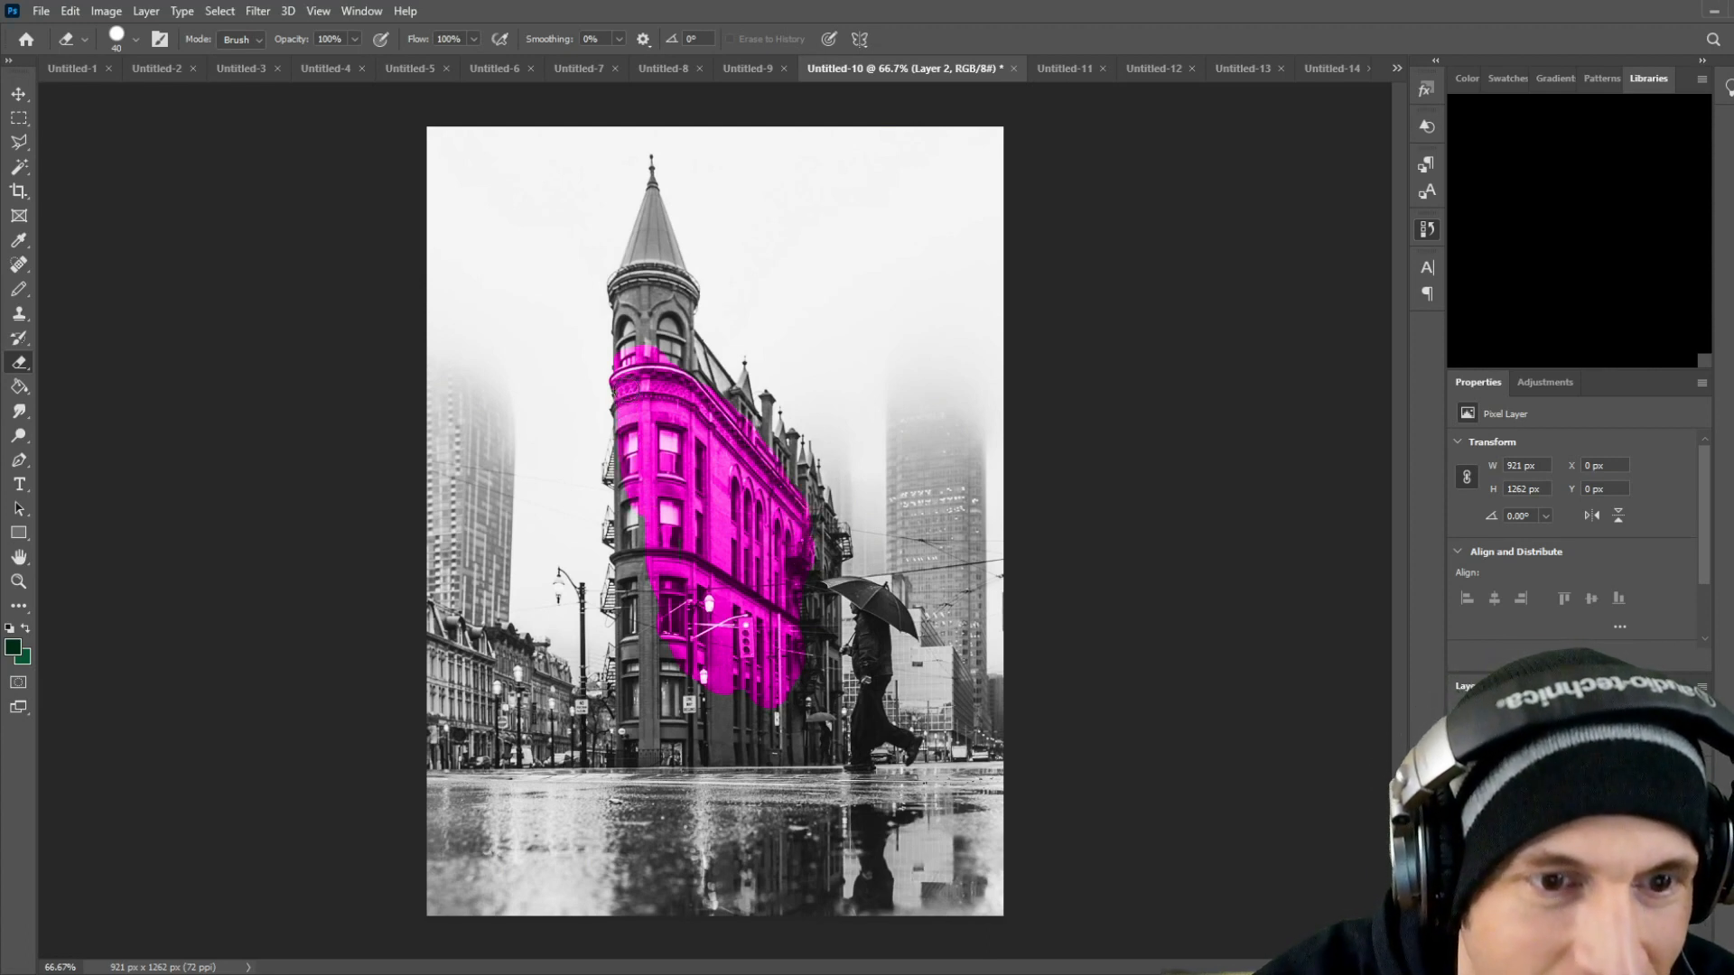
mouse_move(667, 554)
left_mouse_down()
mouse_move(666, 594)
mouse_move(639, 493)
mouse_move(662, 670)
left_mouse_up()
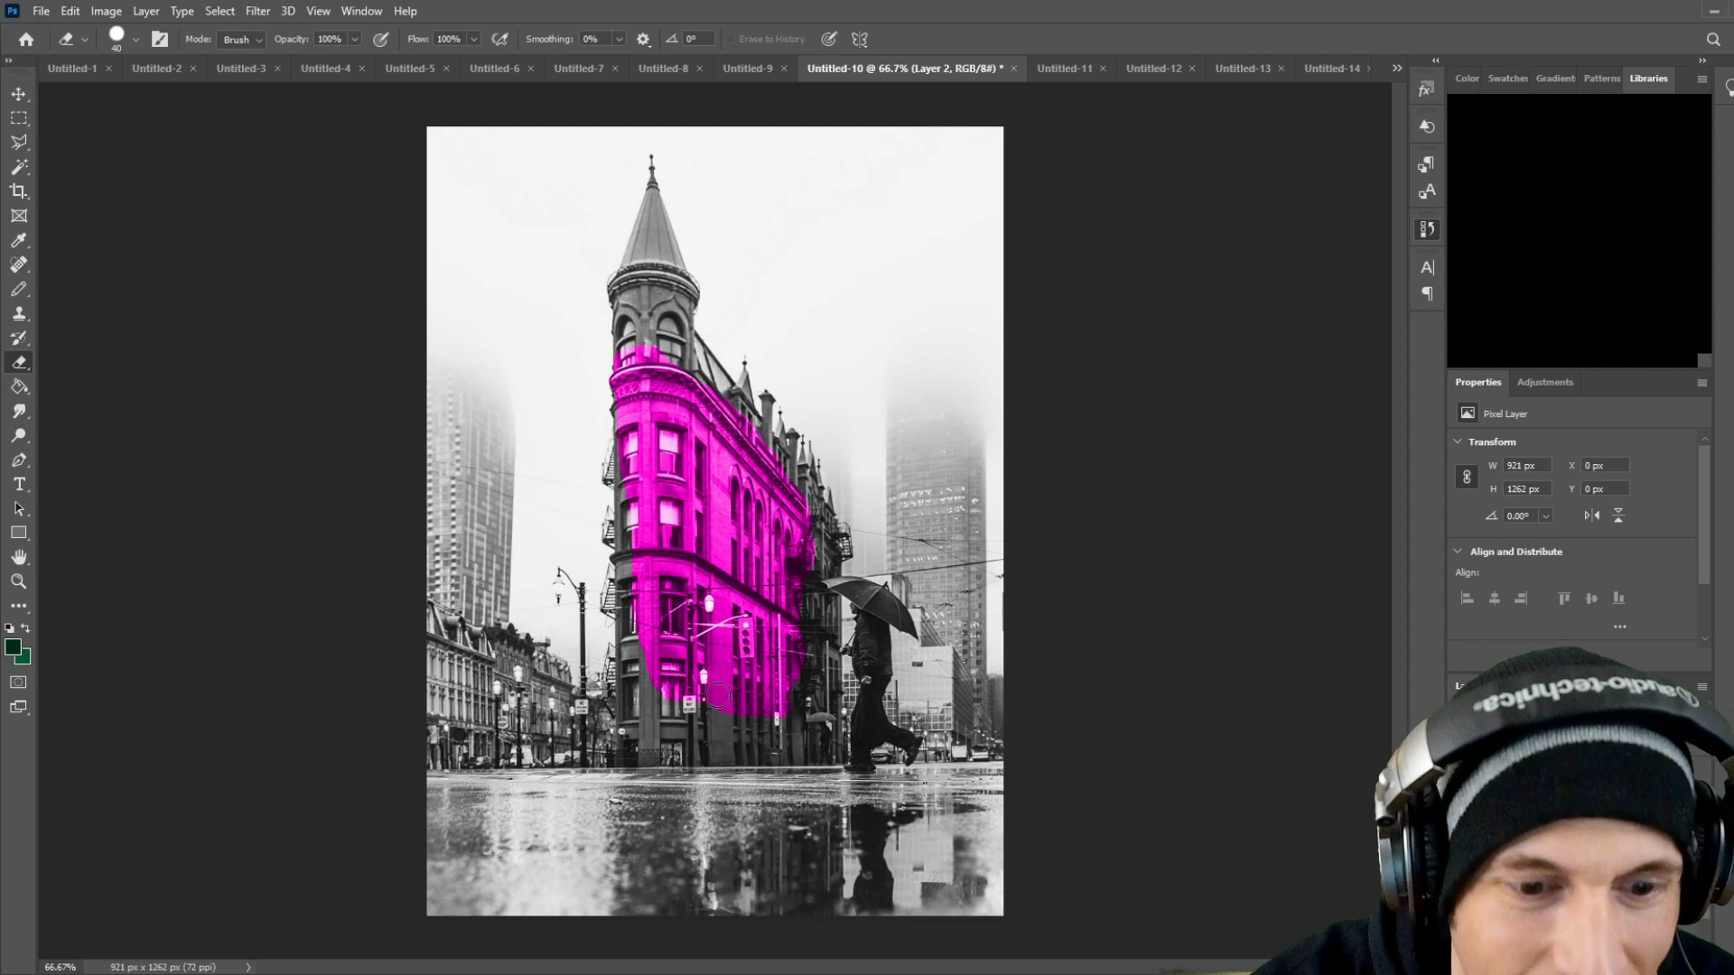
left_click_drag(802, 720, 821, 673)
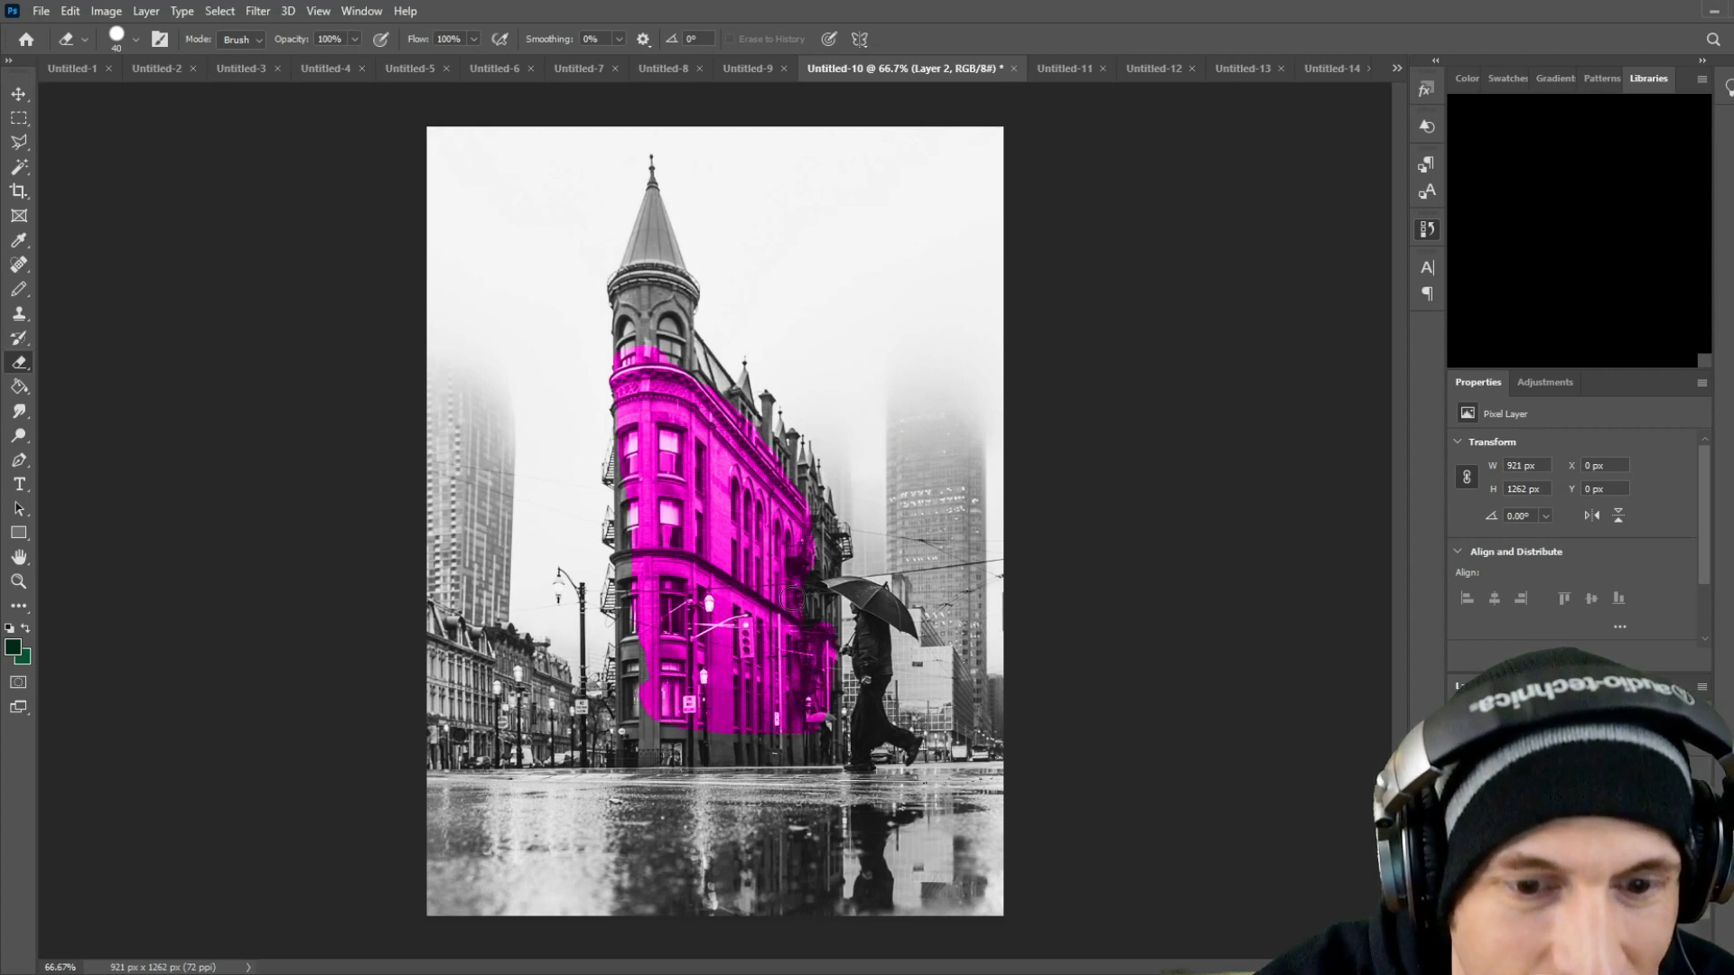
mouse_move(788, 524)
left_mouse_down()
mouse_move(819, 522)
mouse_move(793, 492)
left_mouse_up()
left_click_drag(650, 359, 656, 262)
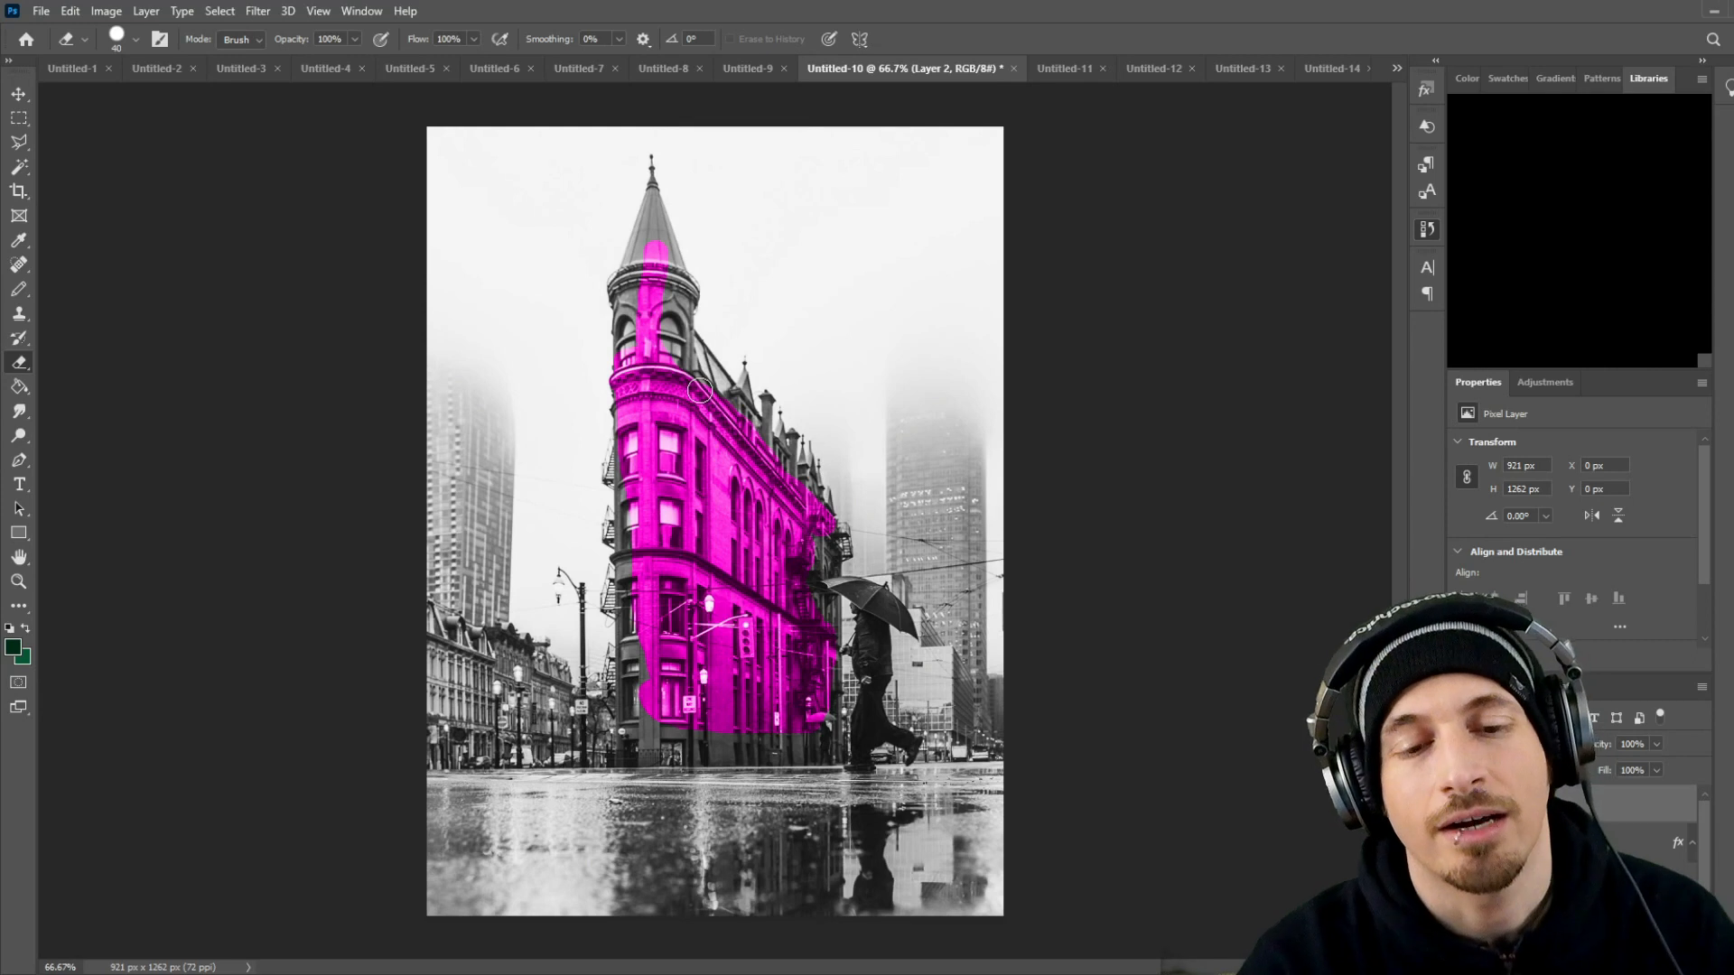